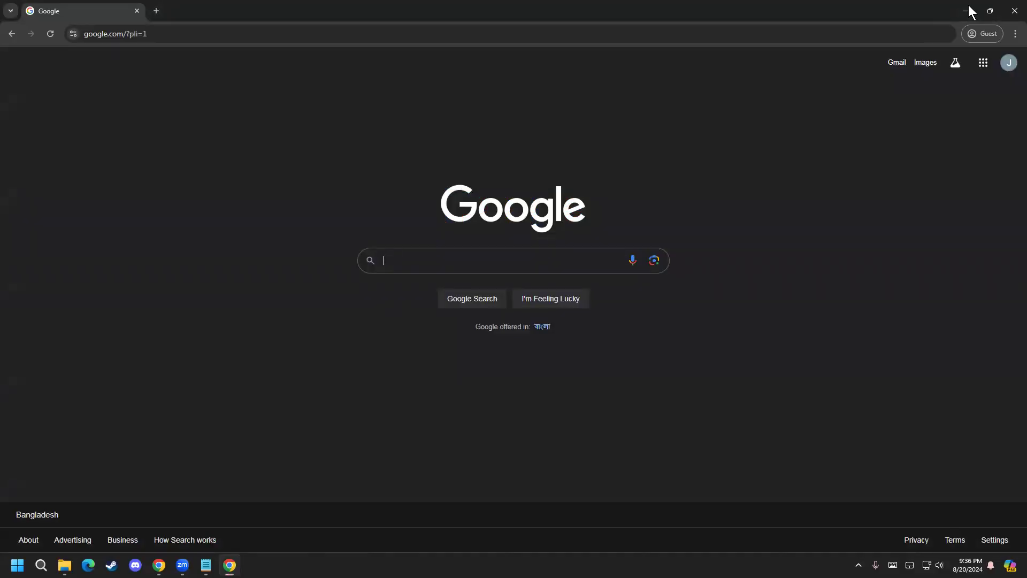
left_click(484, 53)
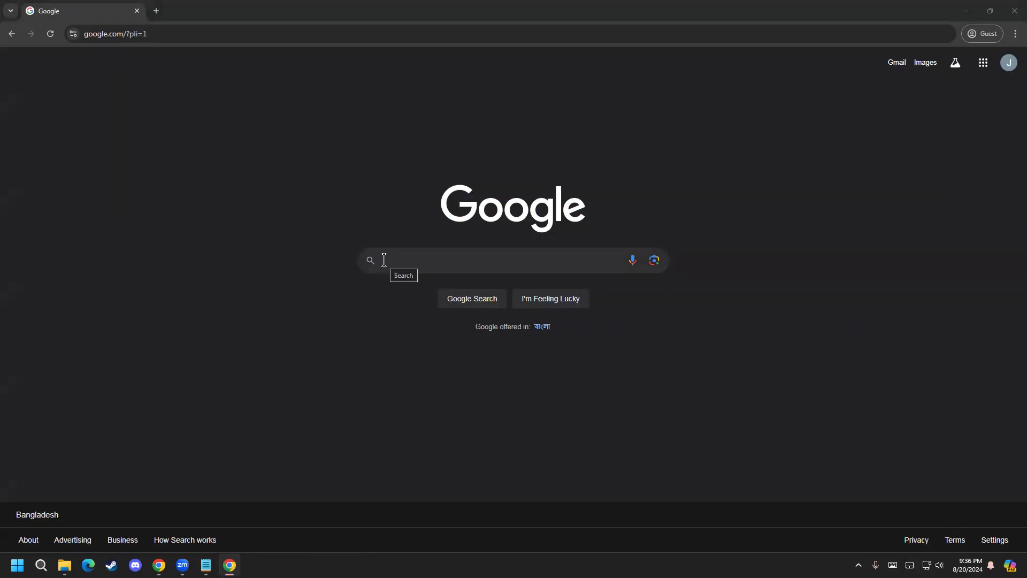
left_click(410, 259)
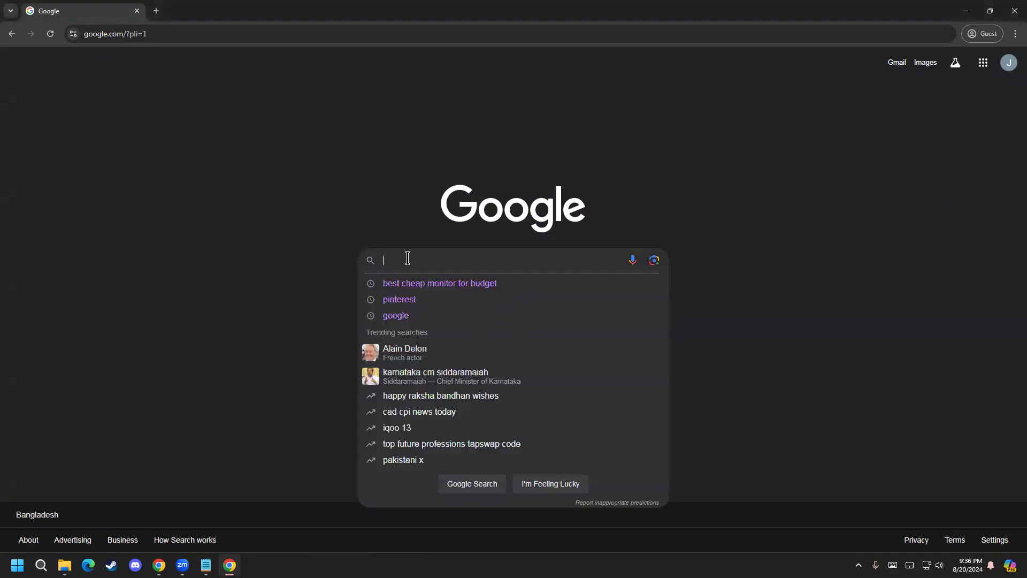
left_click(212, 315)
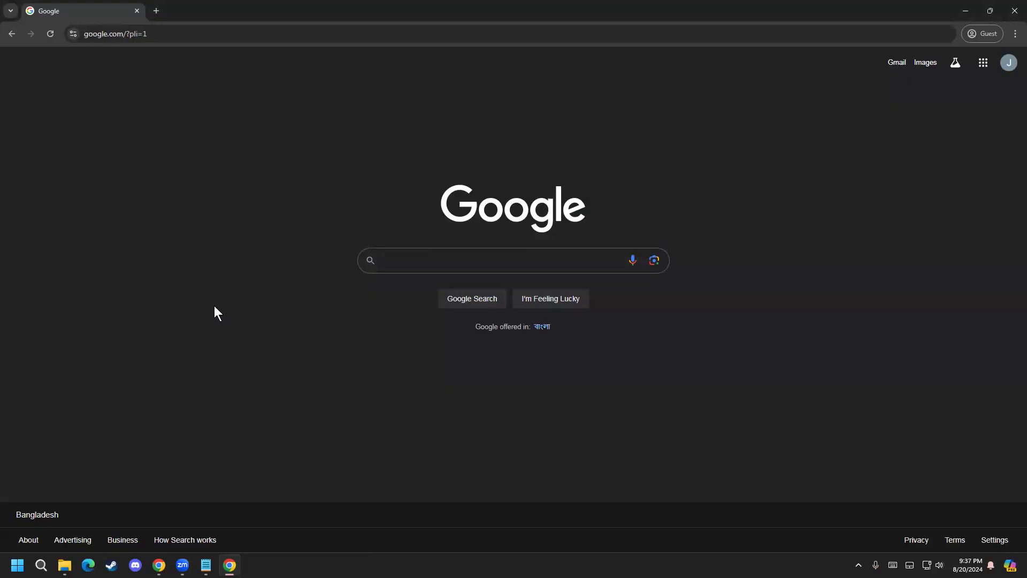
Step: Search Google for "pinterest"
left_click(426, 261)
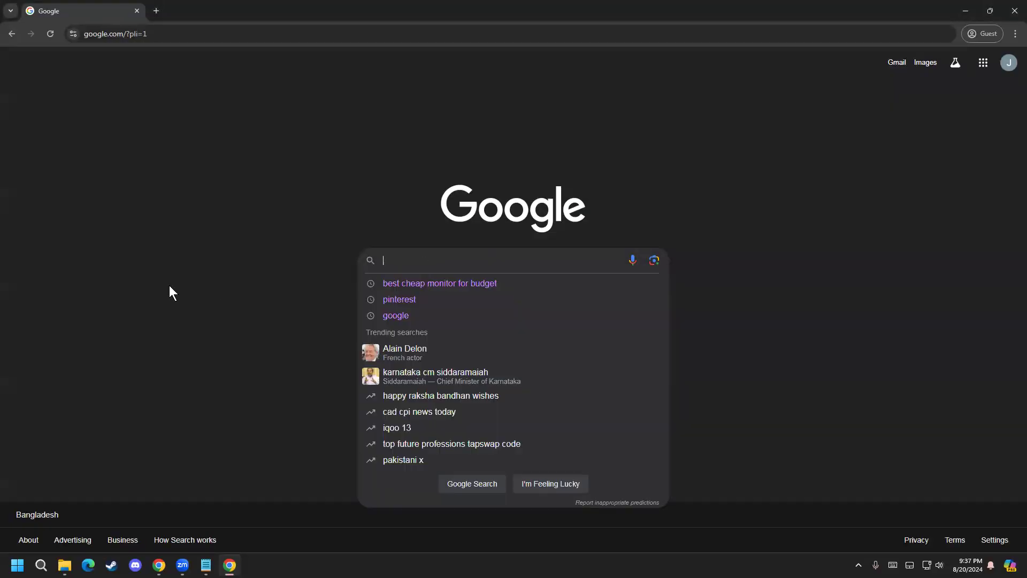
type("pin")
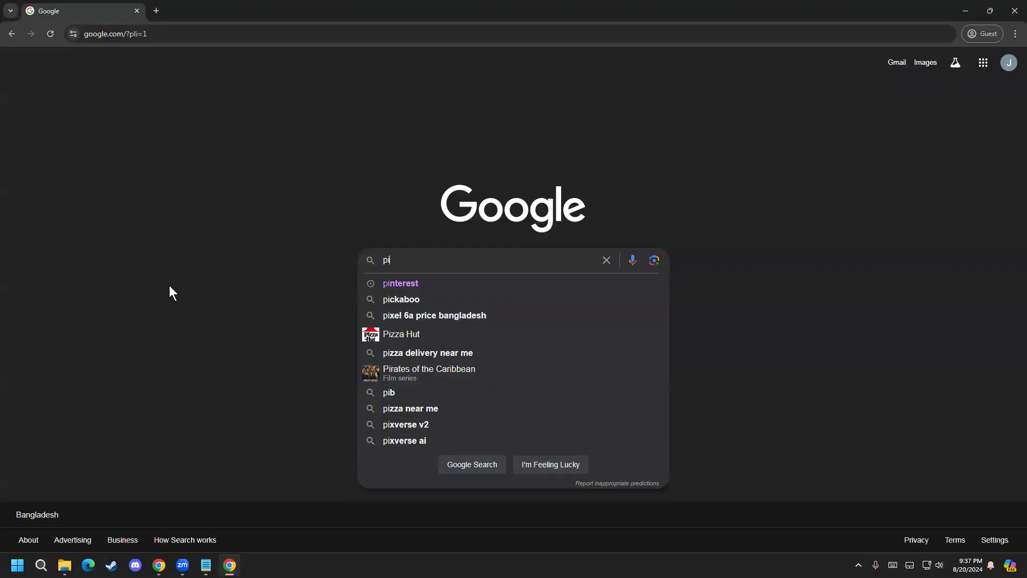
key("BackSpace")
key("BackSpace")
key("BackSpace")
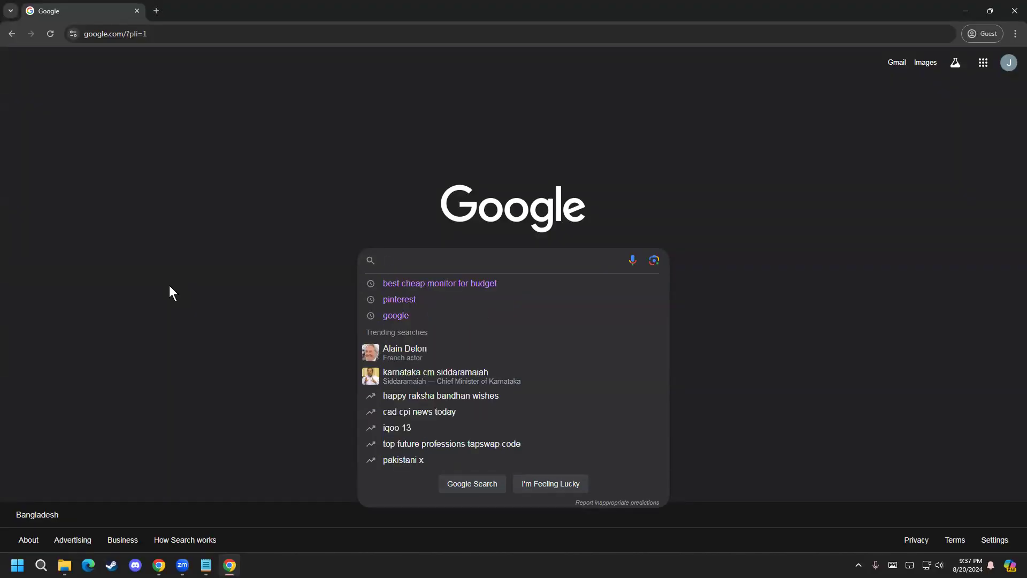
type("pinterst")
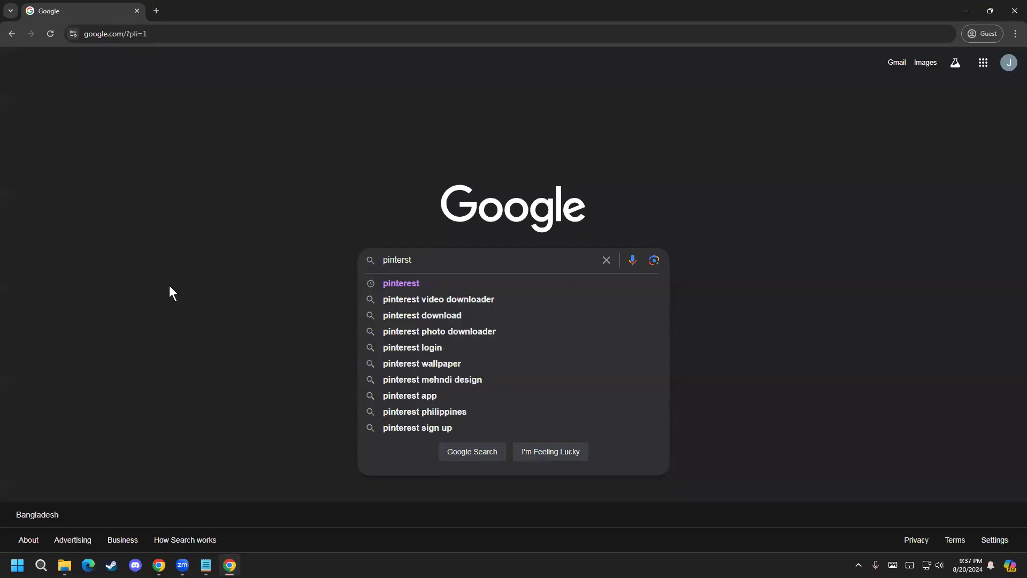
key("Down")
key("Return")
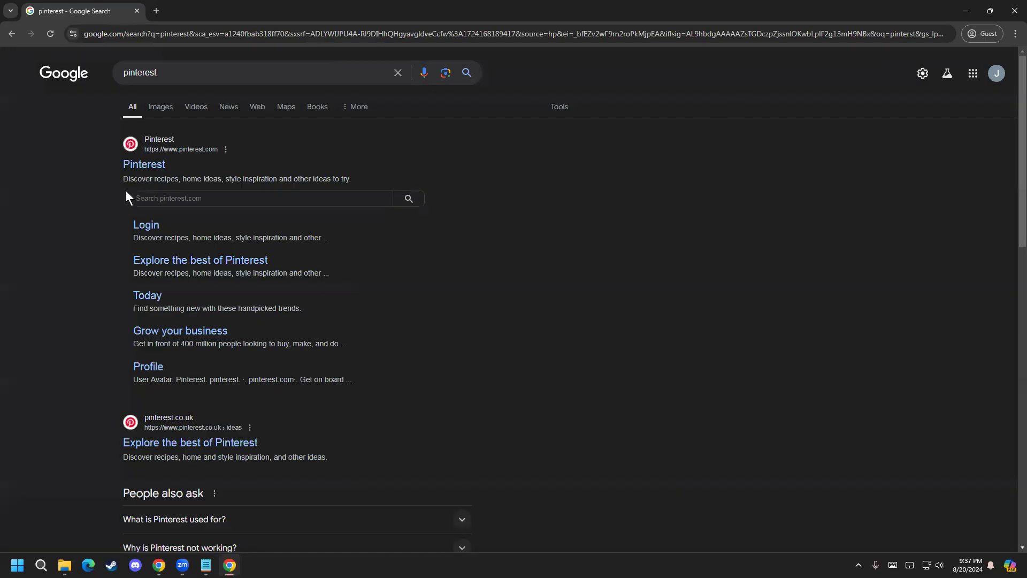
Step: Open the main Pinterest website from the results, dismiss the Google sign-in prompt, and go down to the sign-up form
left_click(141, 172)
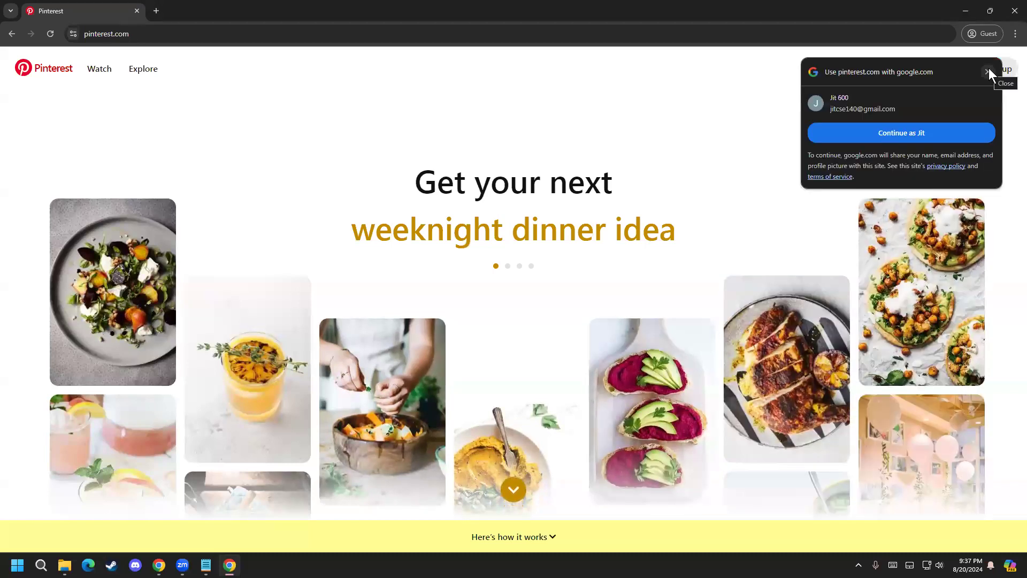
left_click(988, 71)
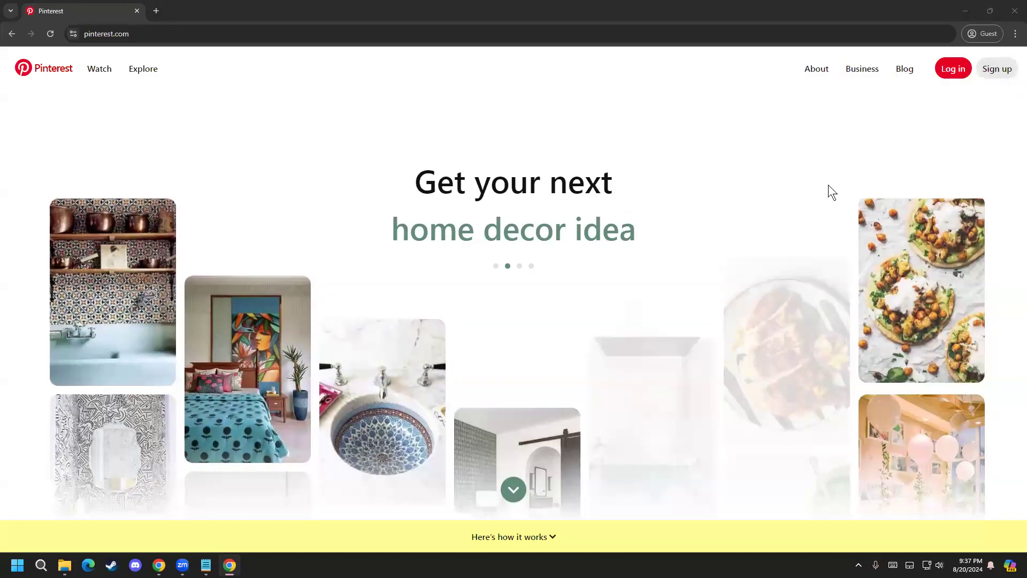
scroll(4, 354, "down", 1)
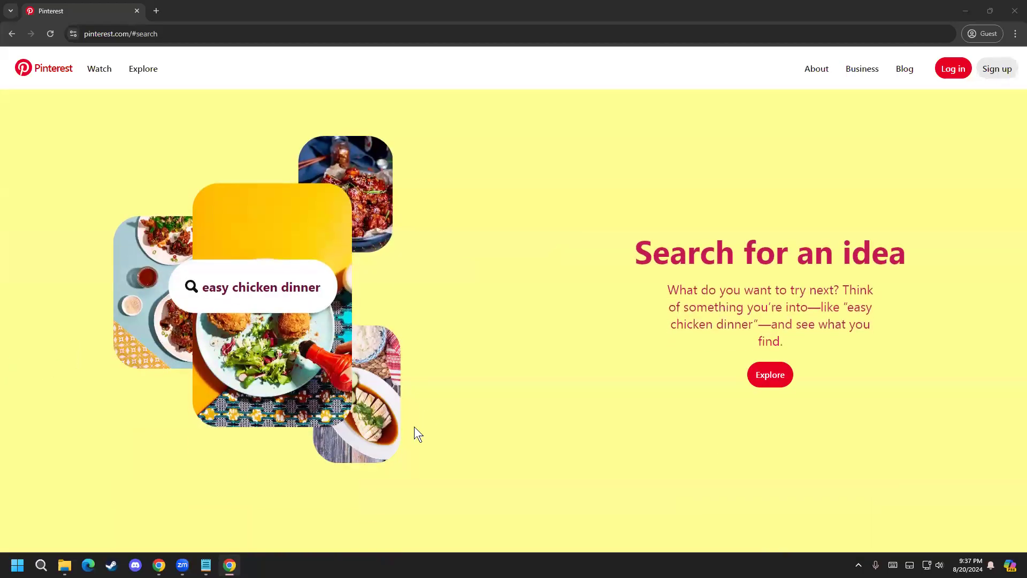
scroll(314, 415, "down", 1)
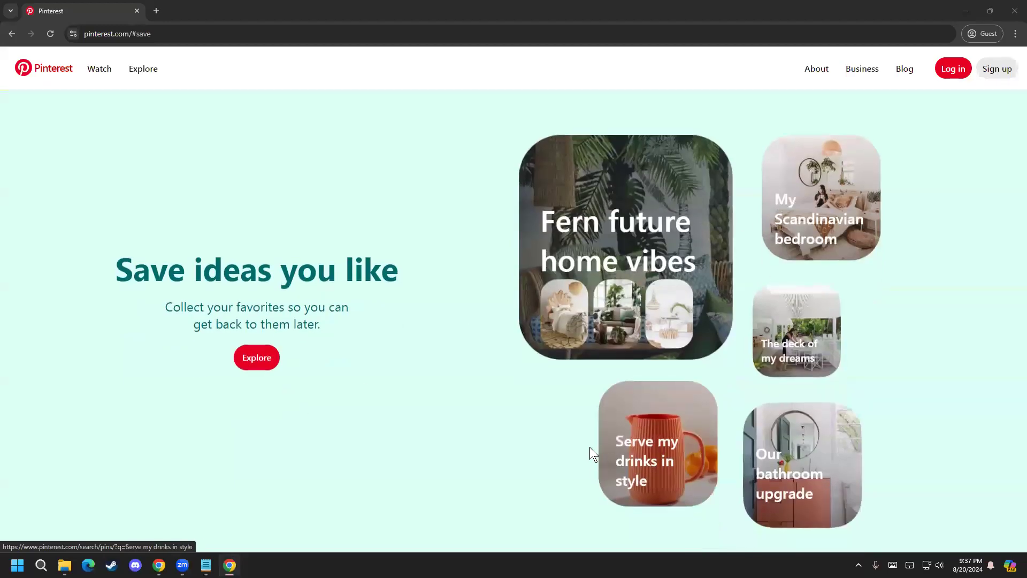
scroll(590, 448, "down", 1)
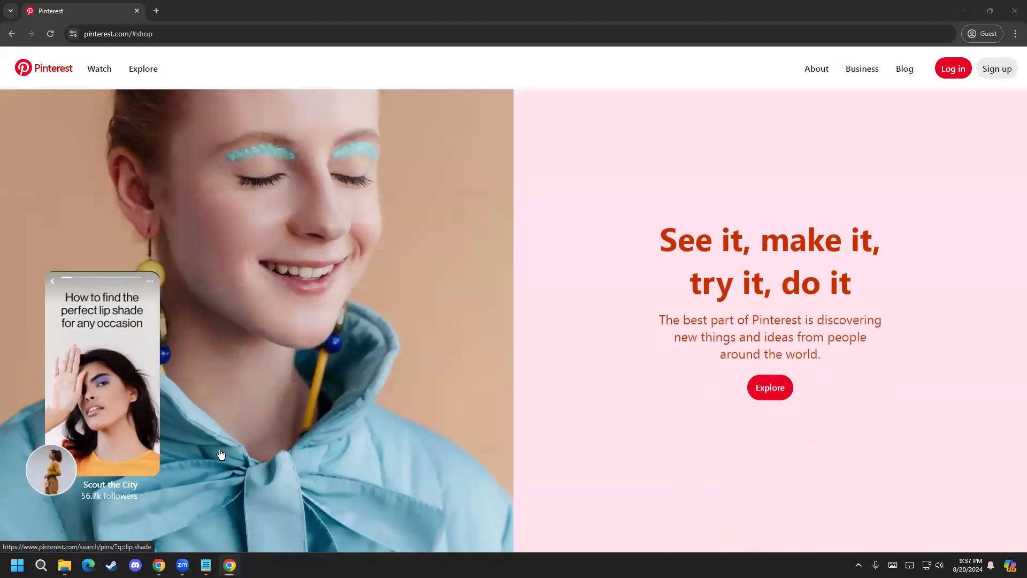
scroll(221, 455, "down", 1)
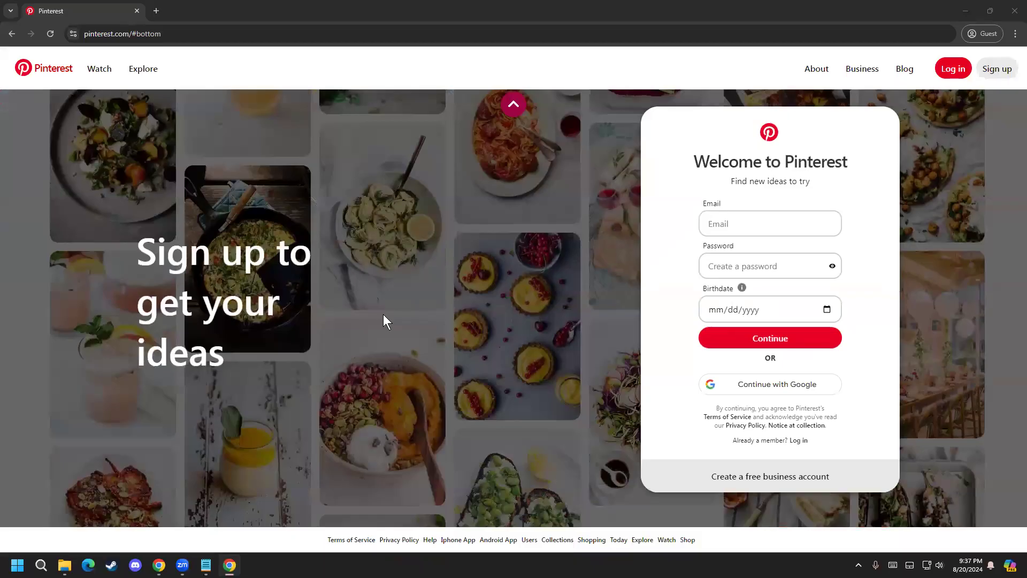
Step: Copy the Gmail address from the Notepad note into the email field of the Pinterest sign-up form
left_click(759, 224)
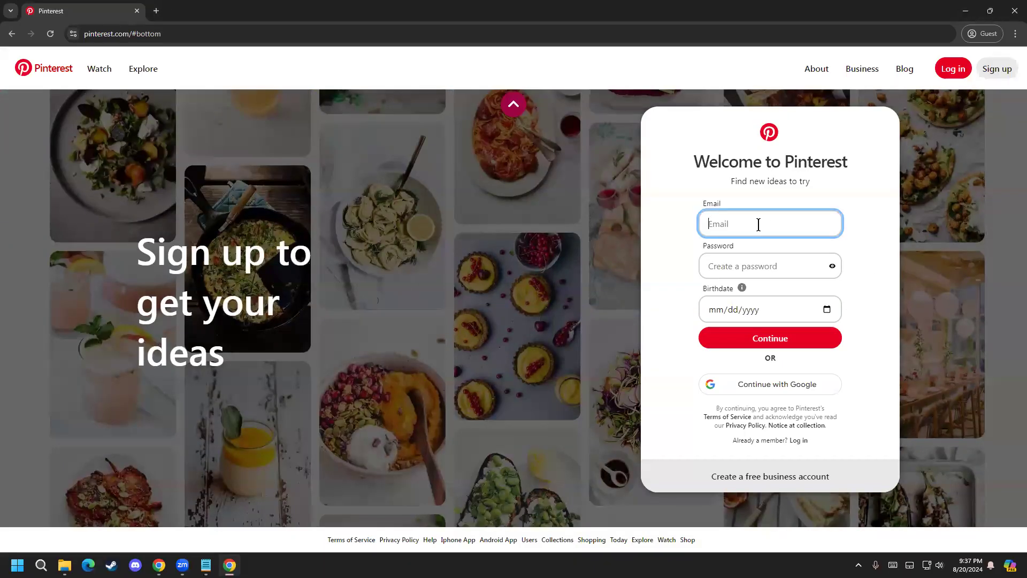
left_click(206, 565)
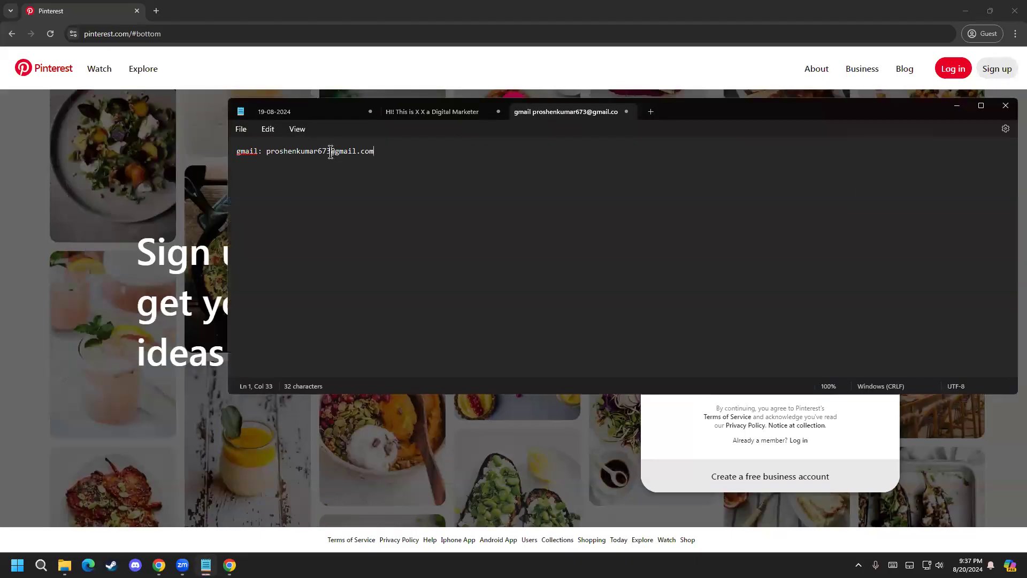
left_click_drag(334, 152, 320, 153)
left_click(305, 154)
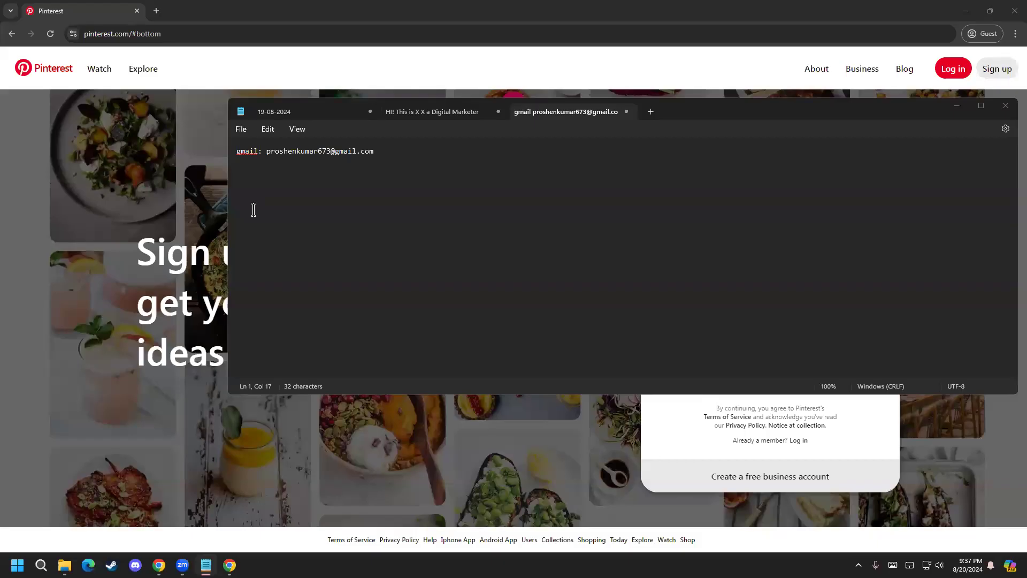
left_click_drag(374, 152, 269, 163)
key("ctrl+c")
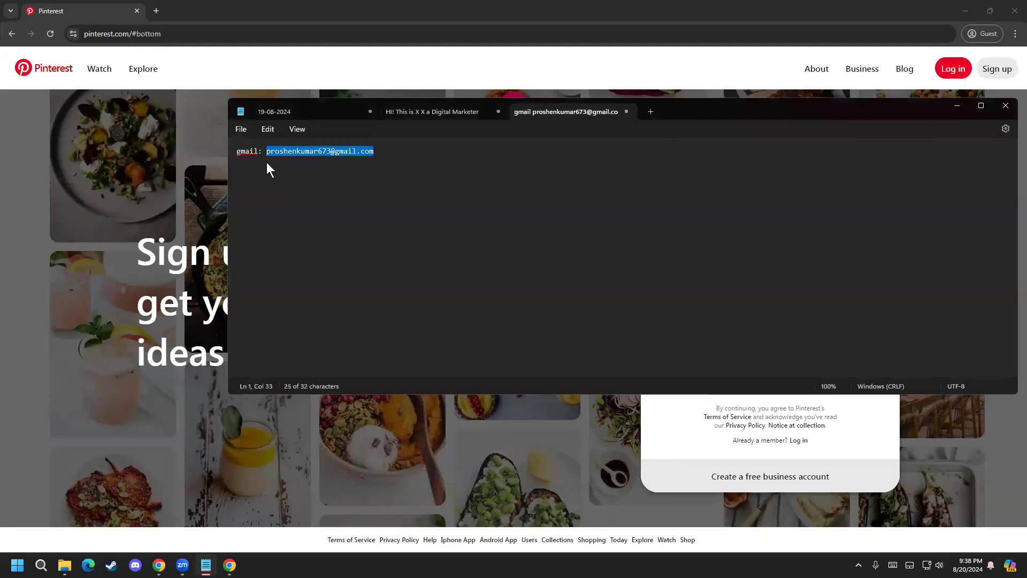
left_click(963, 105)
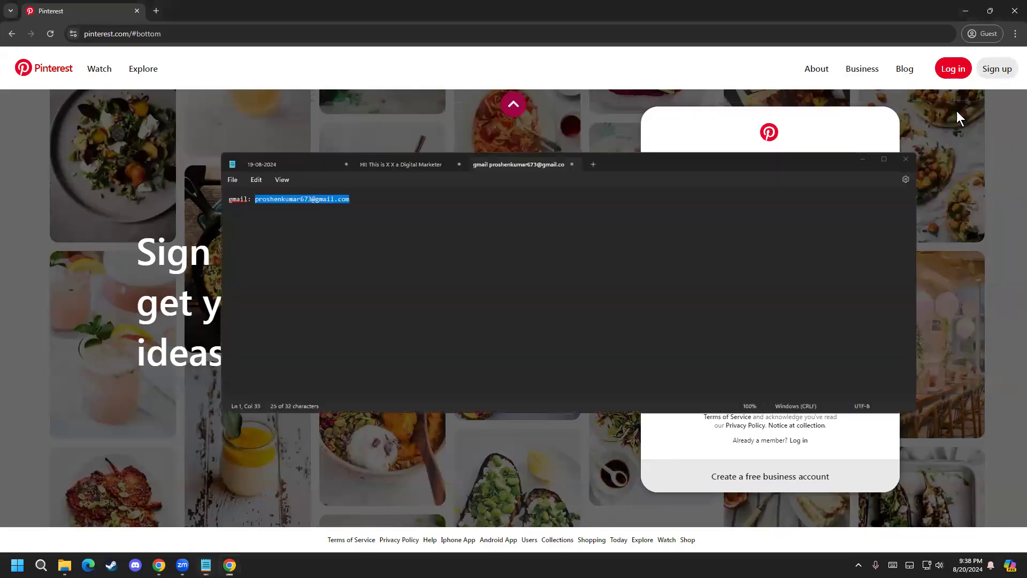
key("ctrl+v")
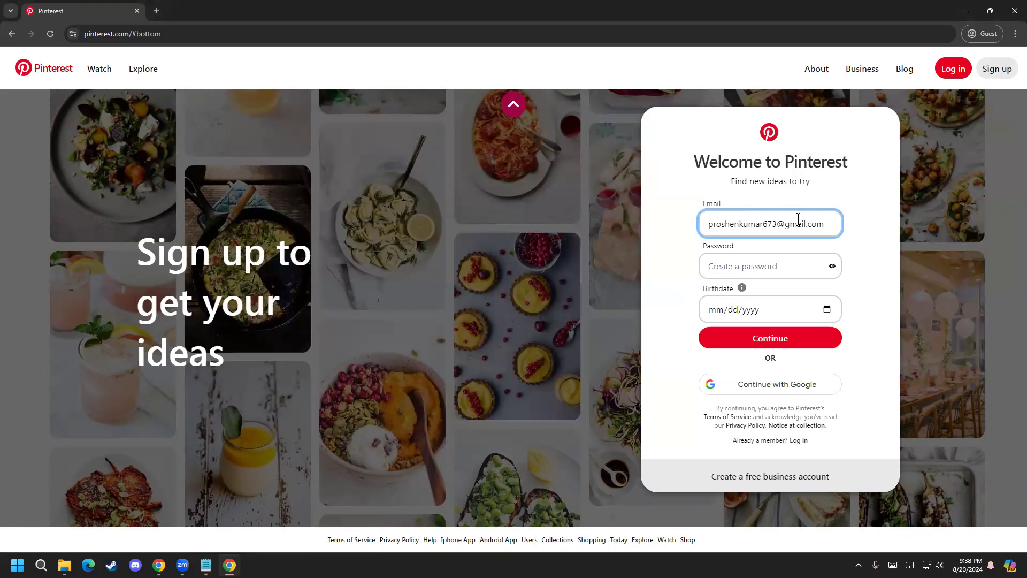
Step: Clear the email address from the Pinterest sign-up form
left_click_drag(789, 224, 808, 224)
left_click_drag(831, 224, 672, 217)
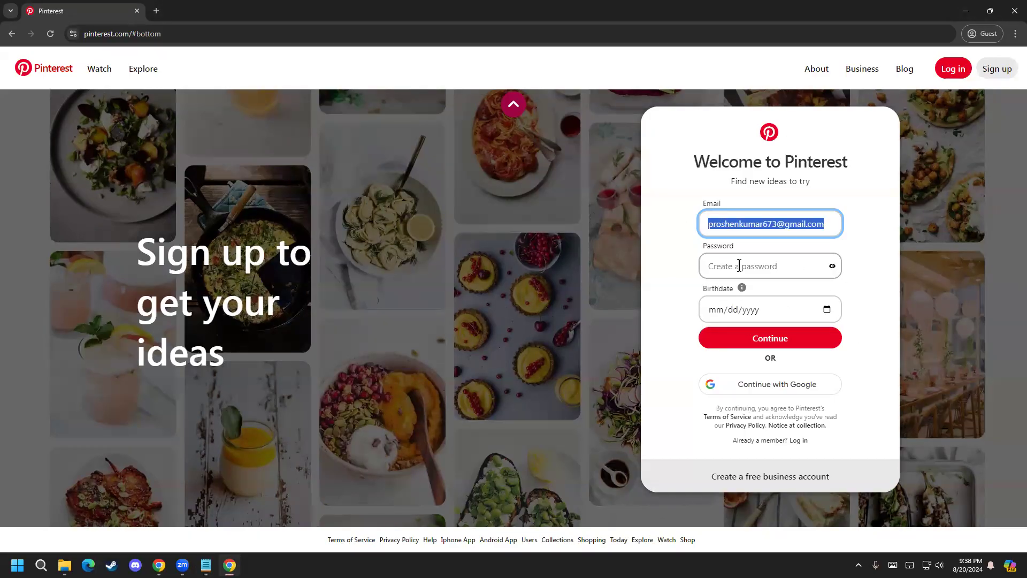
key("BackSpace")
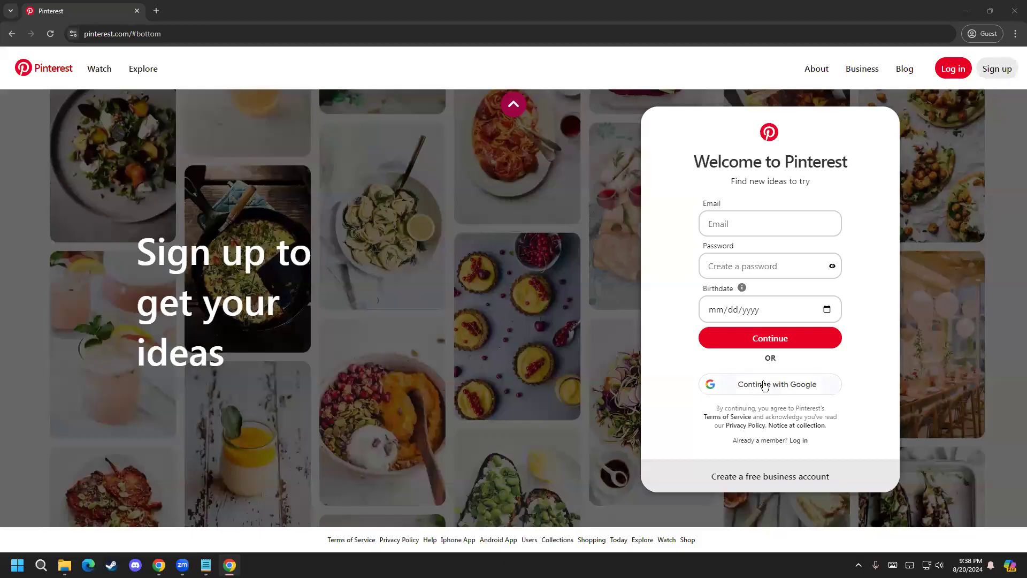
left_click(729, 266)
left_click(718, 223)
left_click(714, 268)
Step: Search Google in a new tab for "vpee vpn" and open the VeePN website
left_click(155, 11)
type("v")
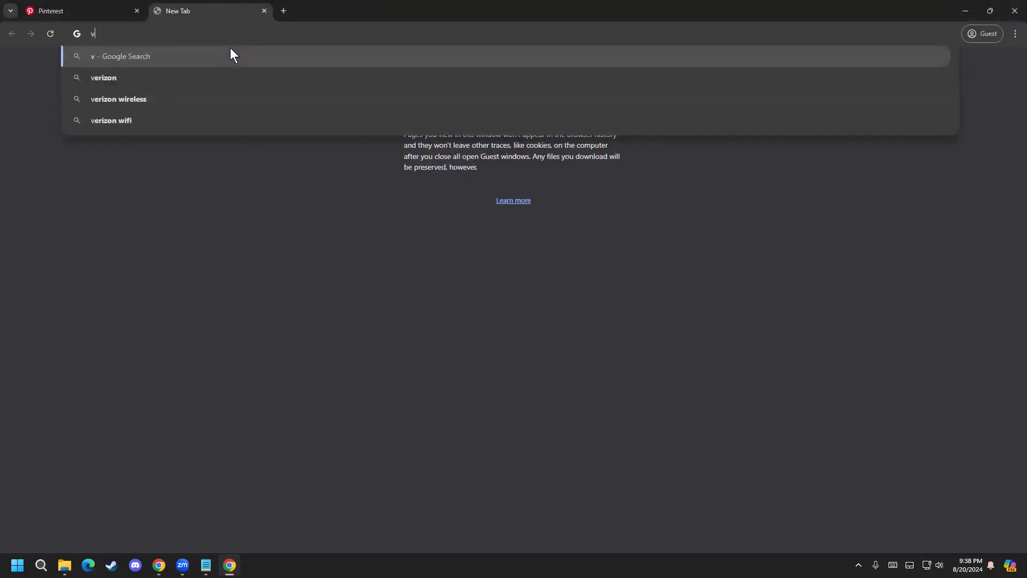
type("pee")
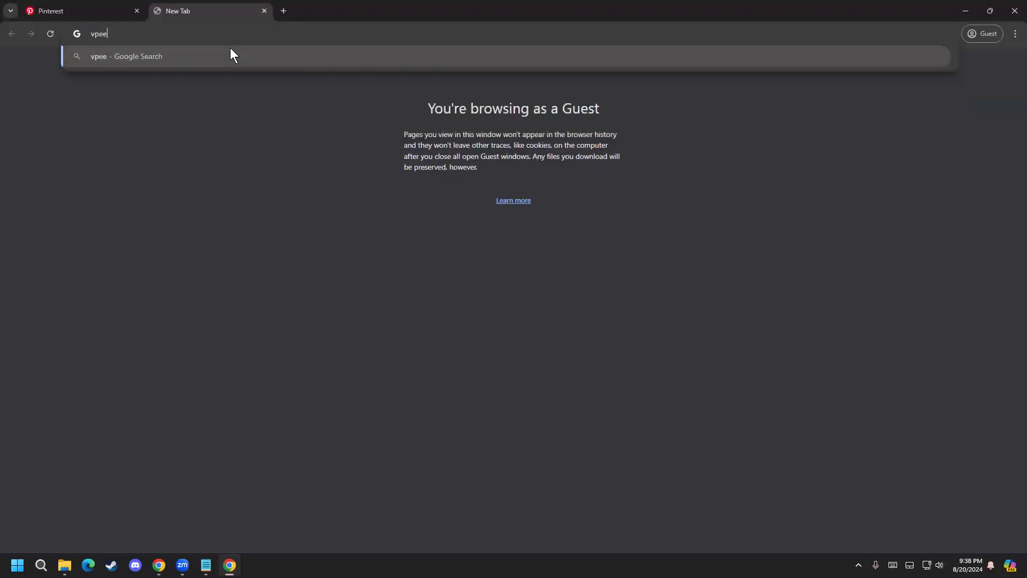
key("Return")
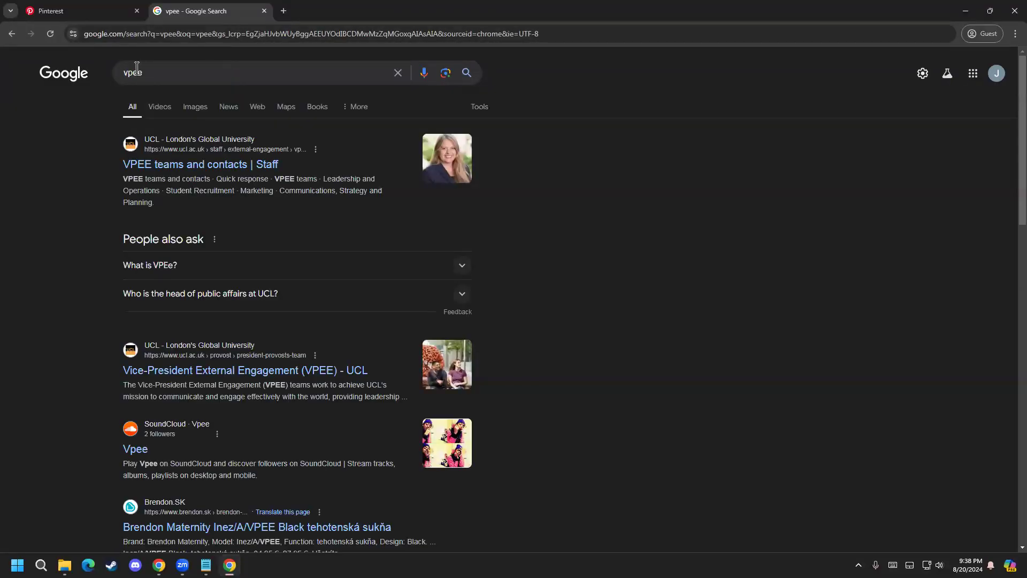
left_click(259, 72)
type("vpn")
key("Return")
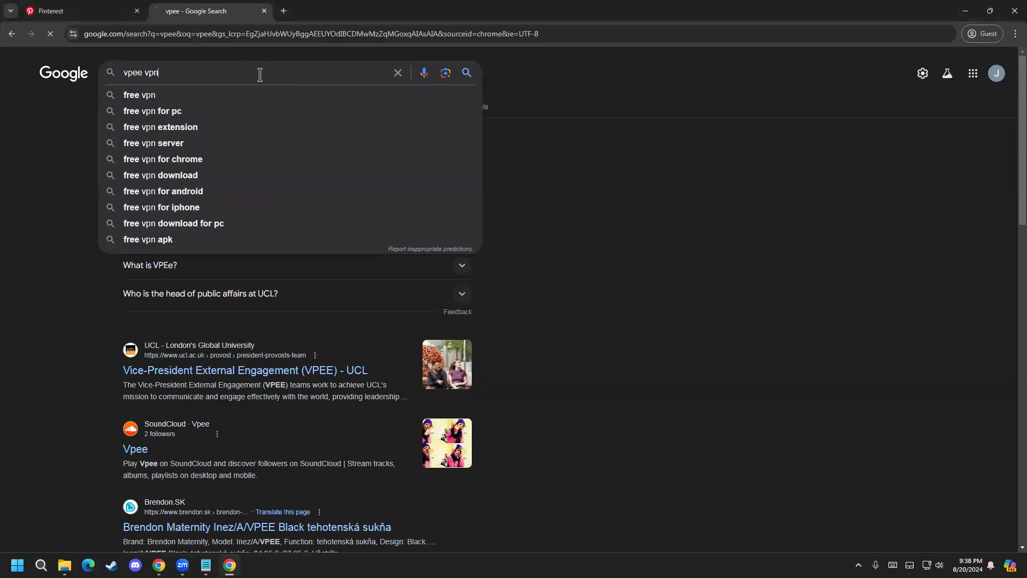
left_click(252, 180)
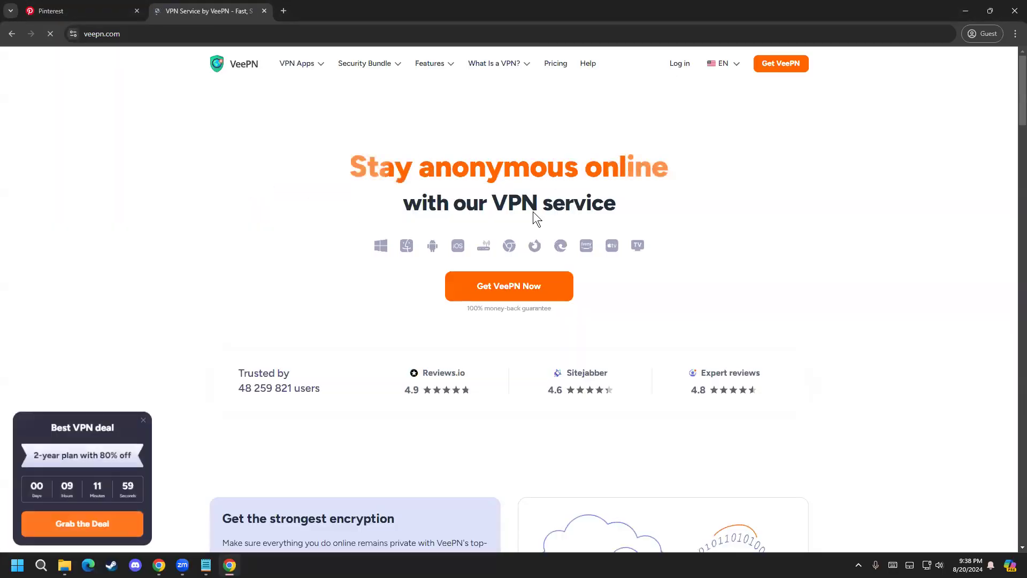
Step: Return to the results, look up "veepn extension" and its Chrome Web Store page, and close that tab
left_click(12, 34)
left_click(239, 78)
type("ex")
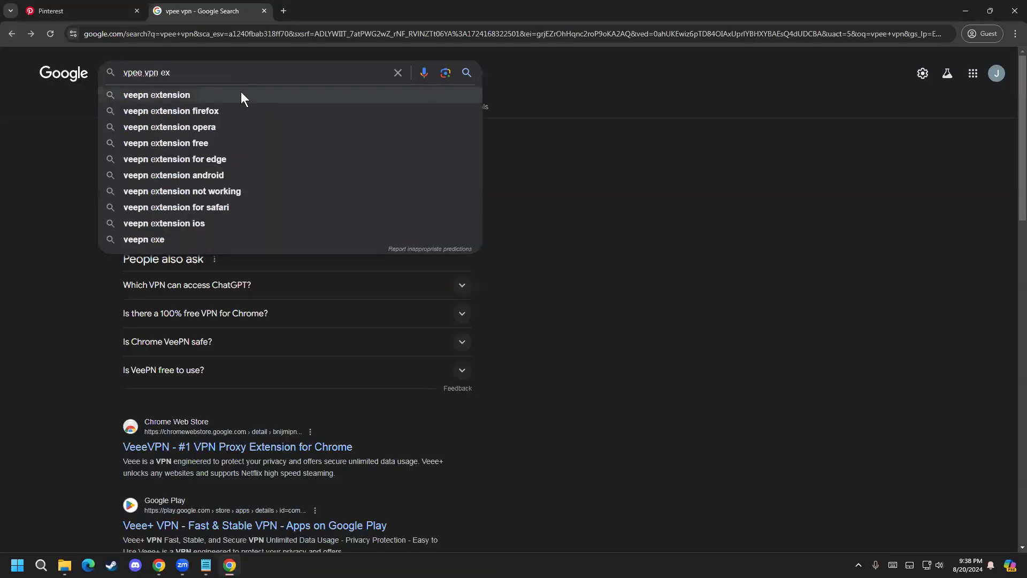
left_click(241, 94)
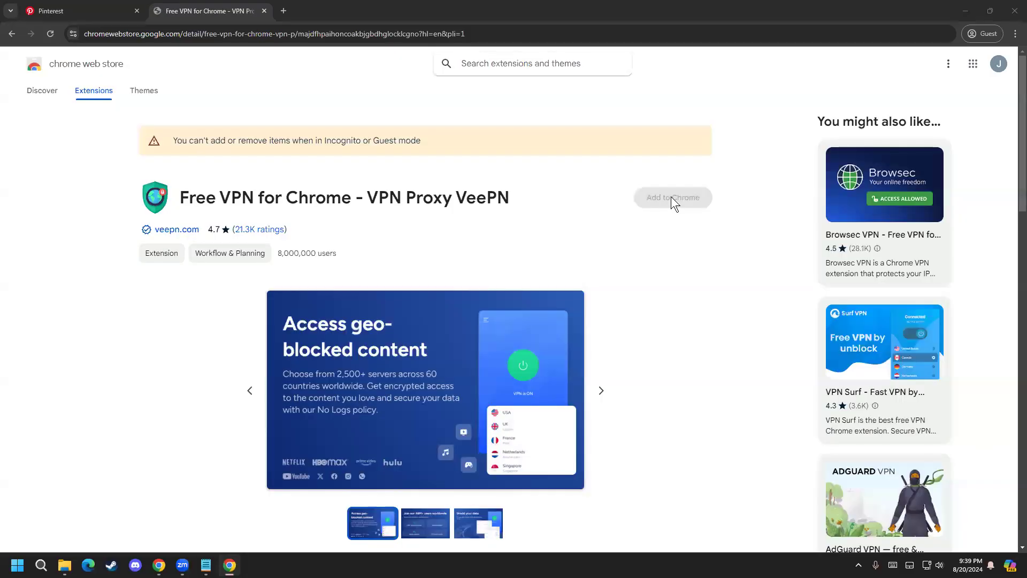
left_click_drag(247, 140, 274, 140)
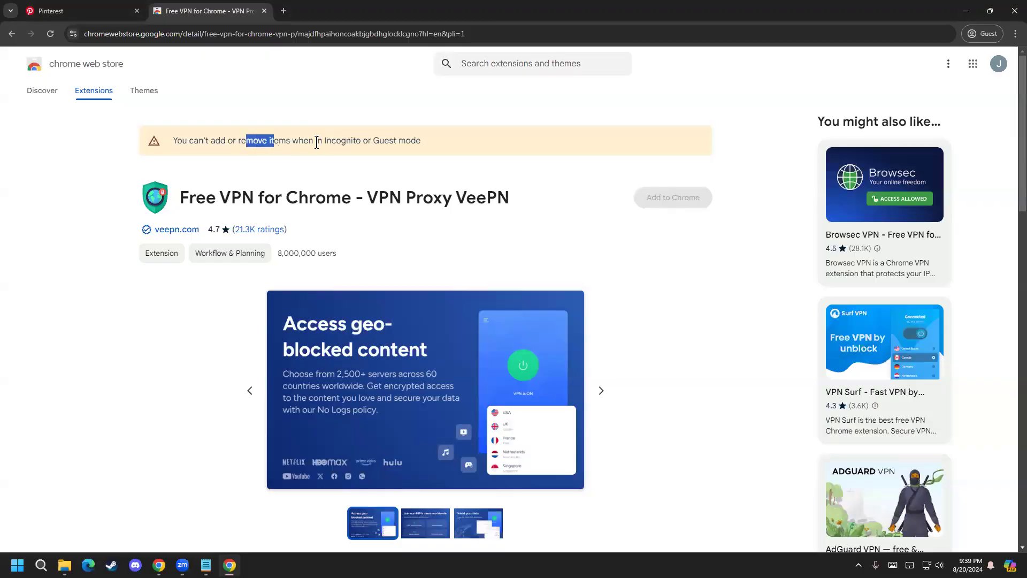
left_click(264, 11)
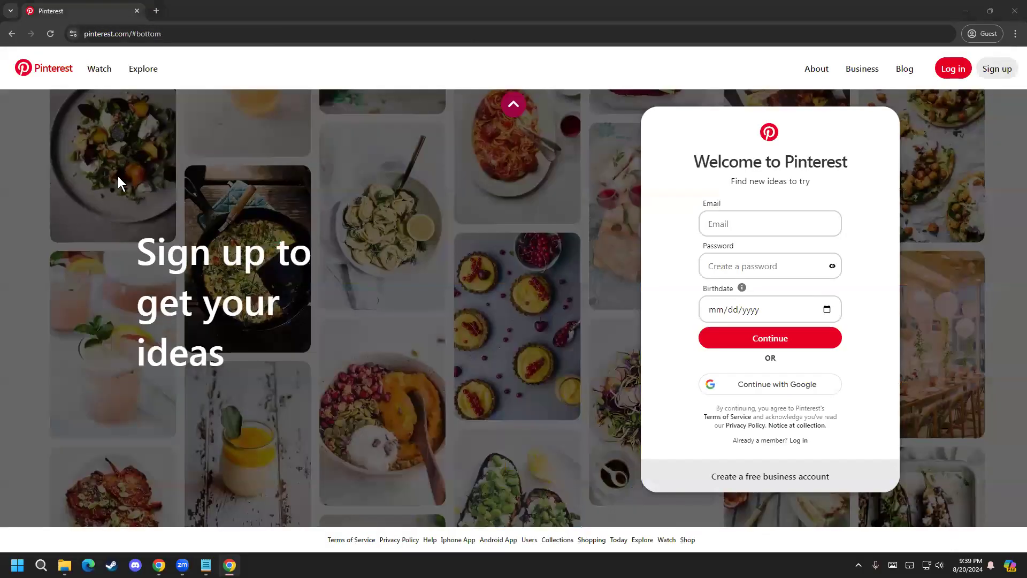
Step: Sign up for Pinterest with the existing Google account and confirm the sign-in
left_click(770, 387)
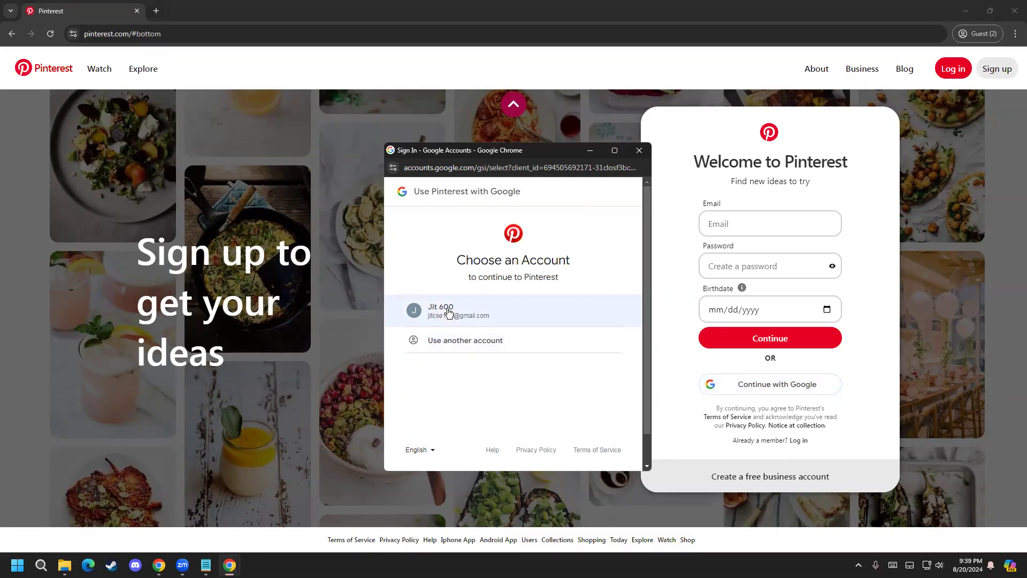
left_click(497, 314)
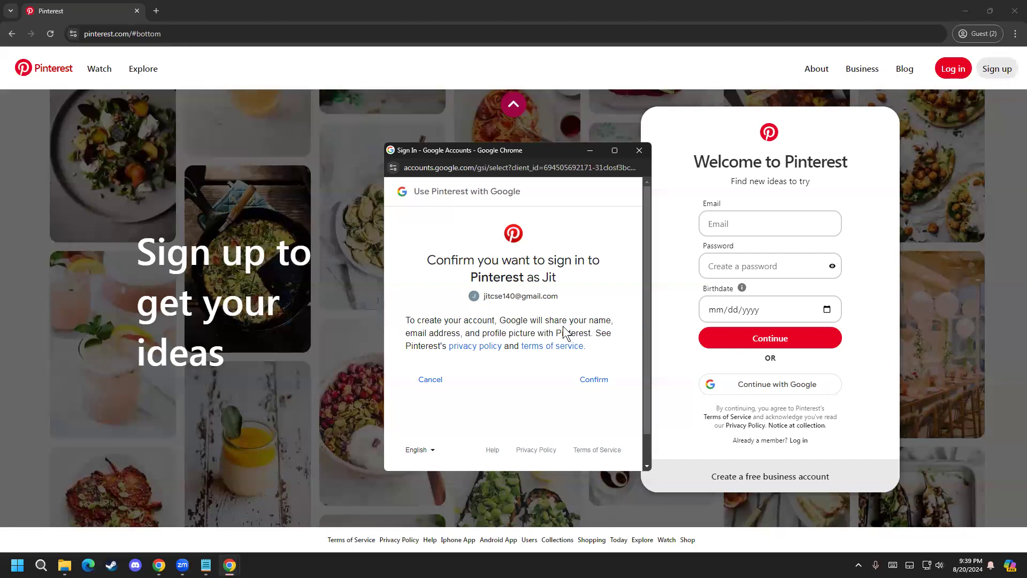
left_click(593, 380)
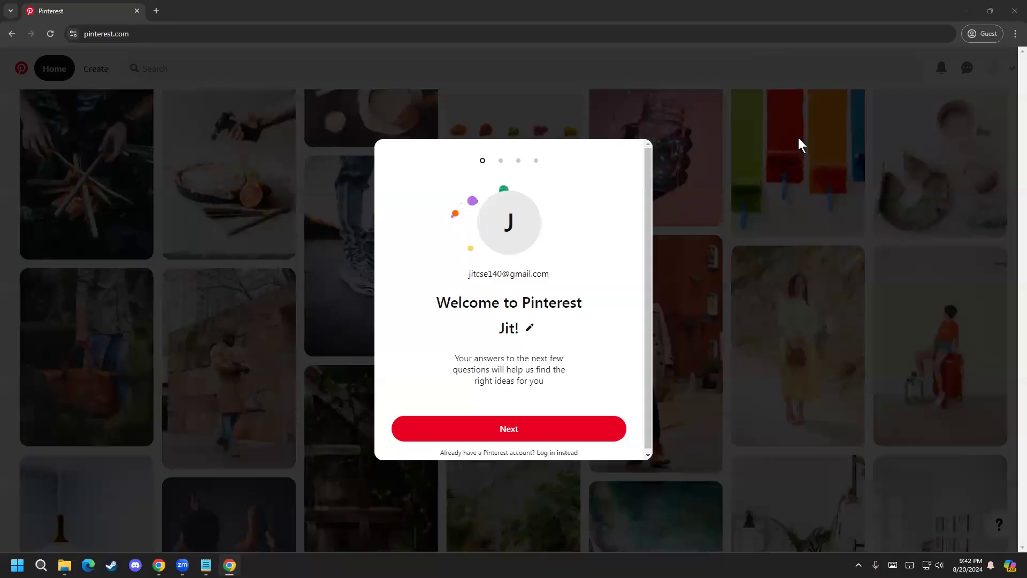
Step: Search Google for "g" in a new tab, check which Google account is signed in, and close that tab to return to Pinterest
left_click(161, 6)
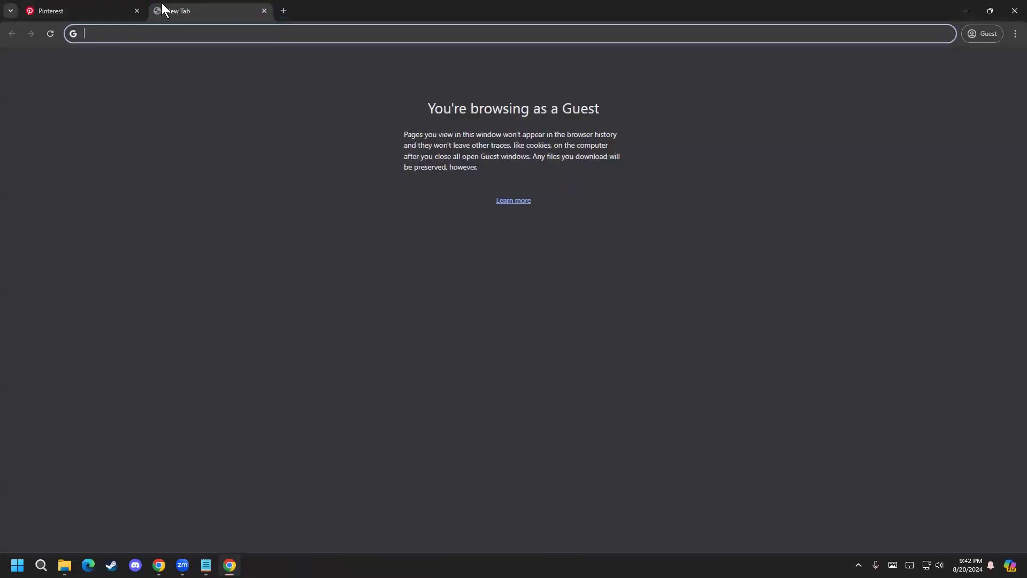
type("g")
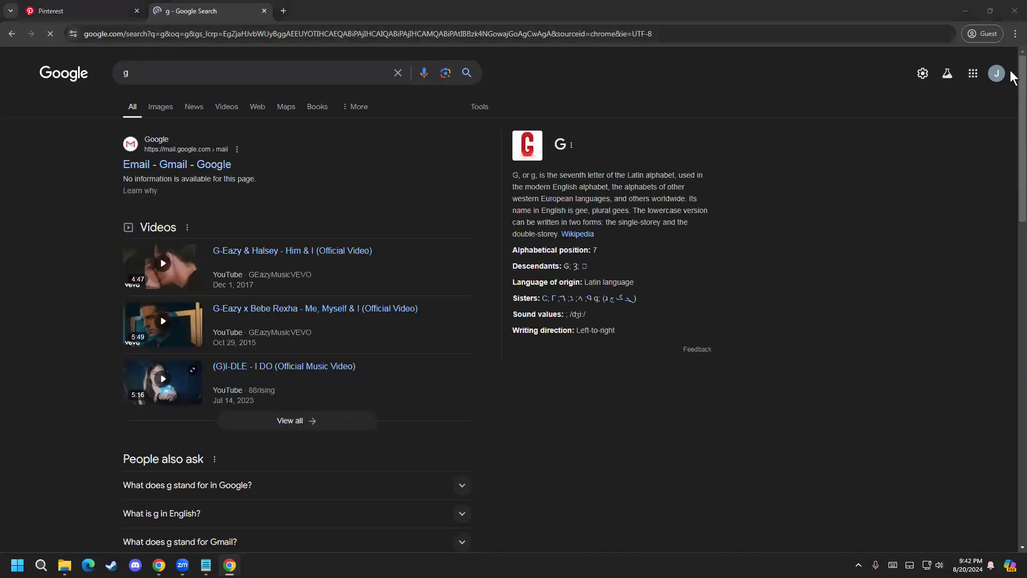
left_click(995, 75)
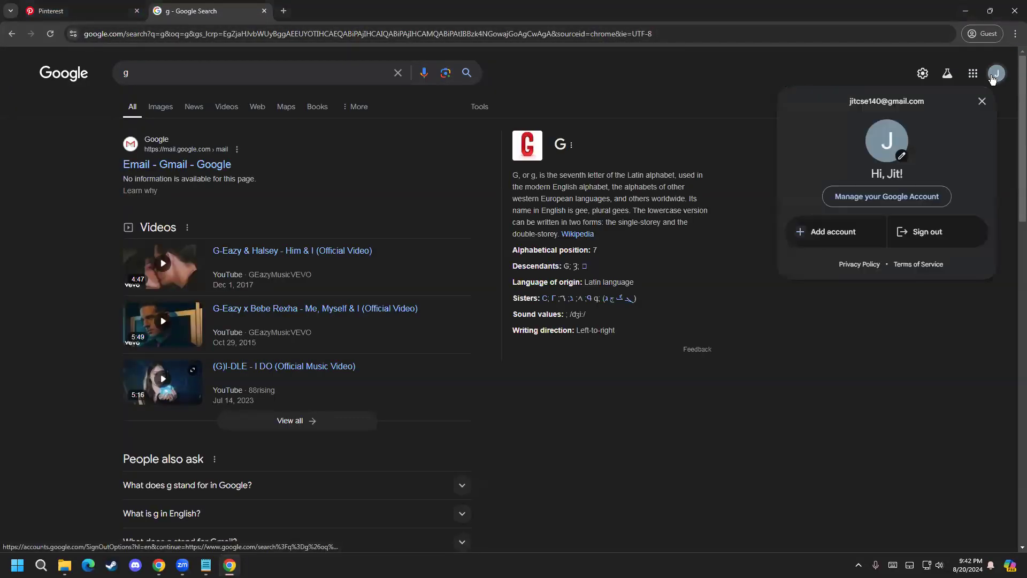
left_click(779, 158)
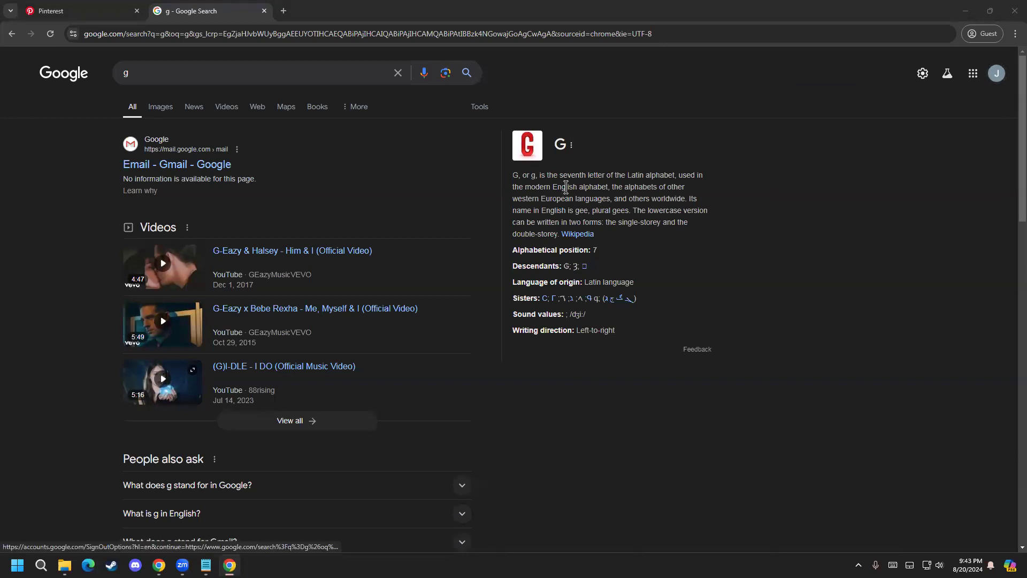
left_click(997, 73)
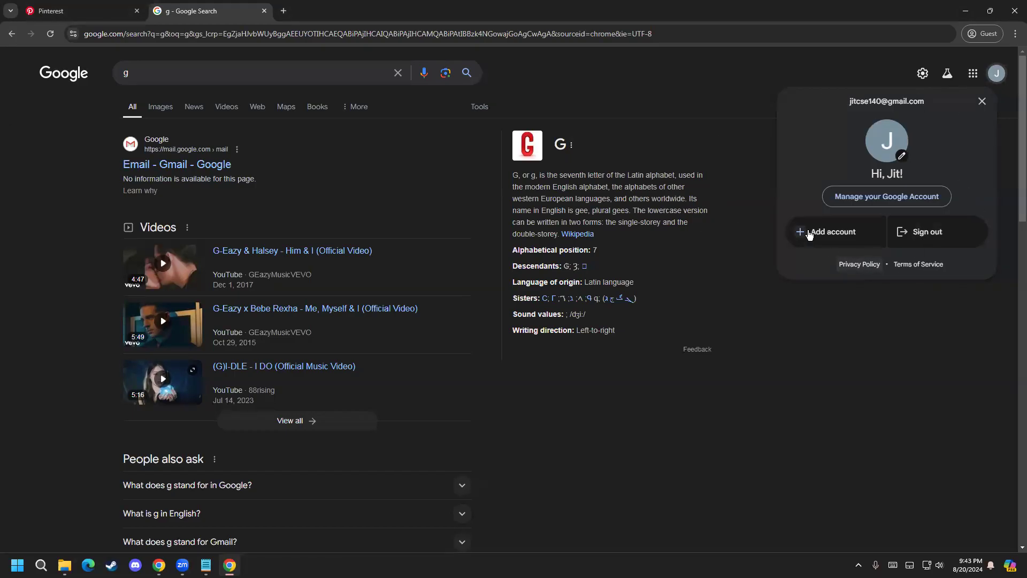
left_click(966, 289)
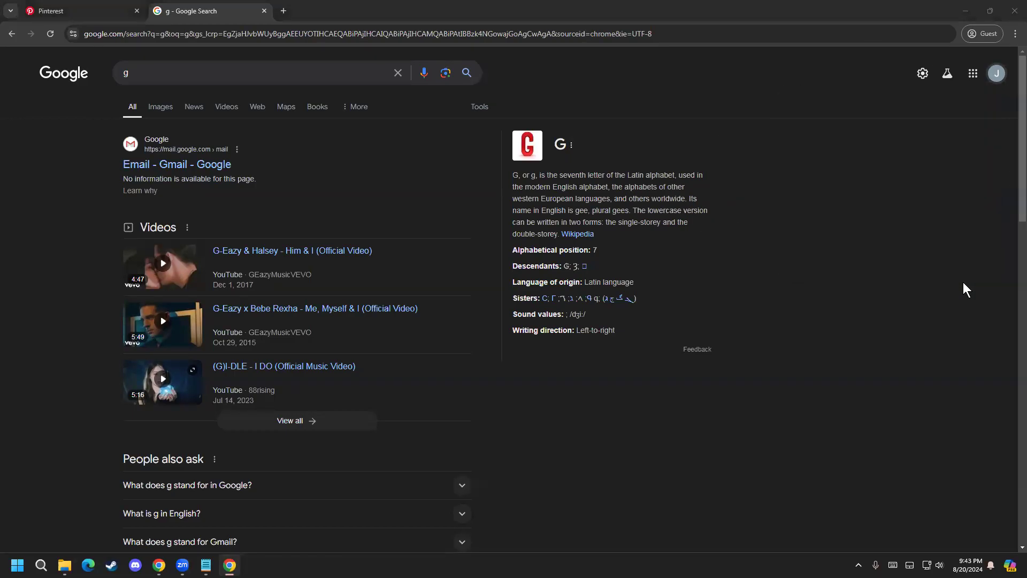
left_click(101, 10)
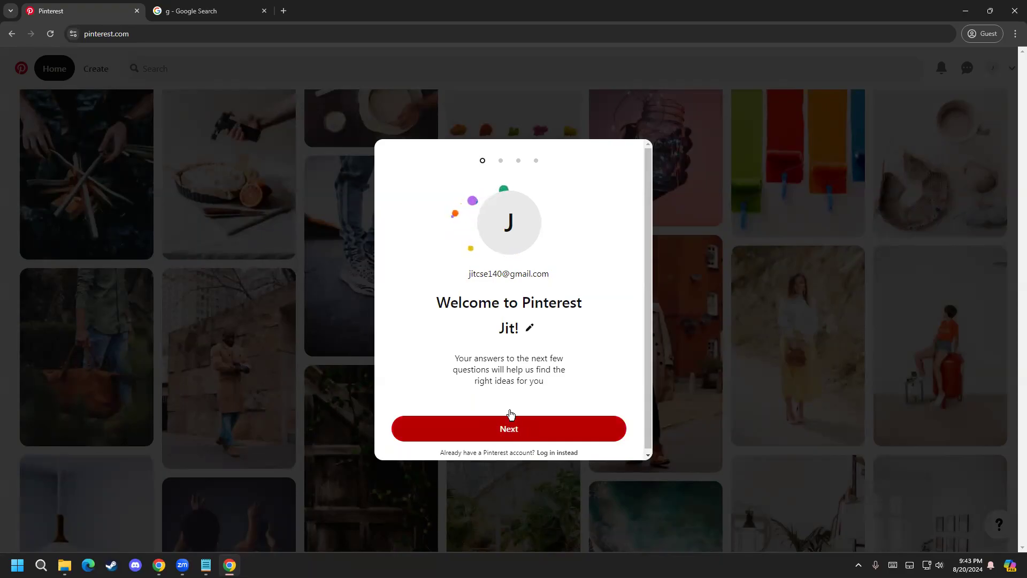
left_click(265, 12)
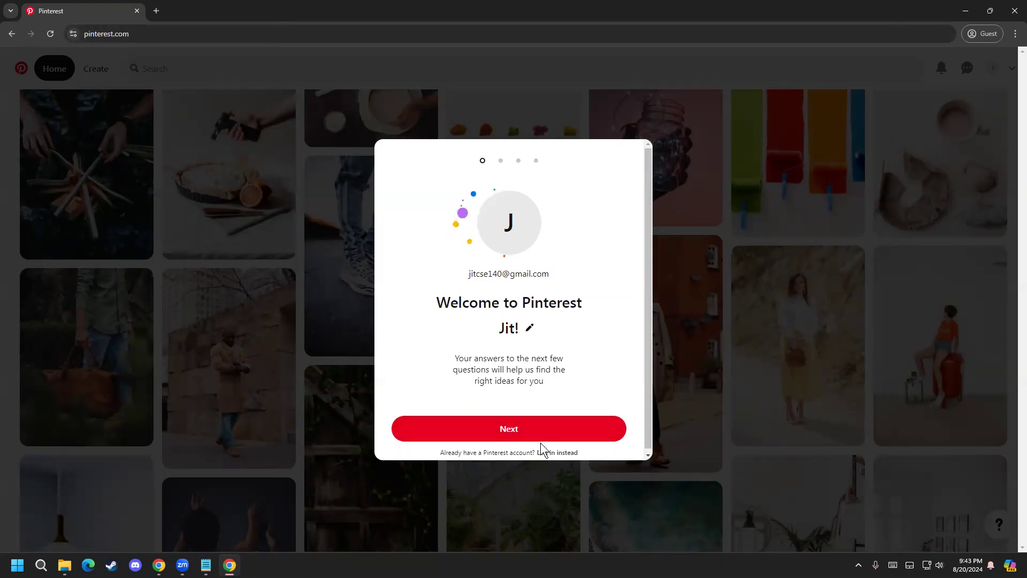
Step: Answer the first Pinterest welcome questions with gender Male, language English (US) and country Bangladesh
left_click(503, 439)
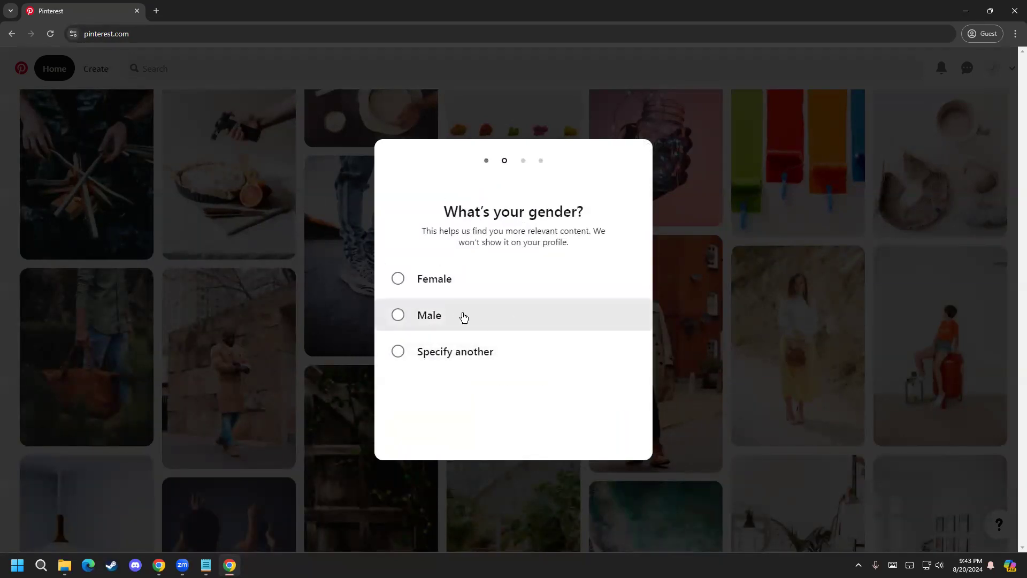
left_click(427, 322)
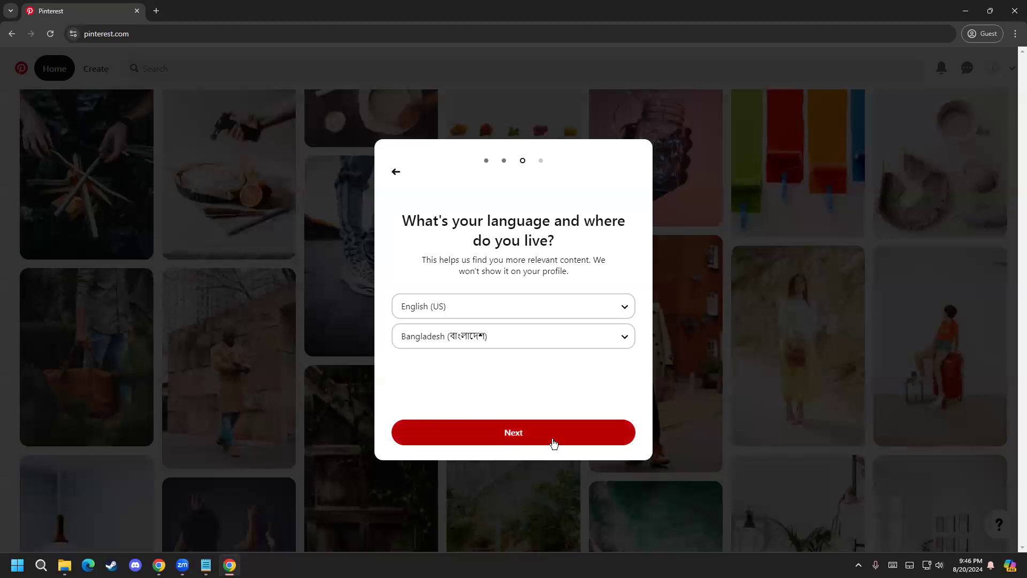
left_click(513, 434)
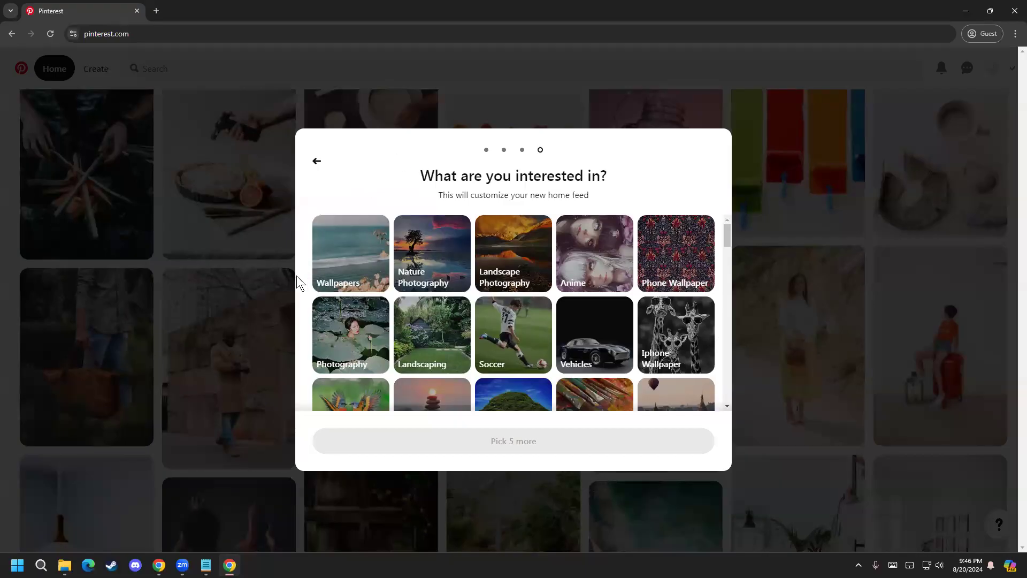
Step: Choose Soccer and Luxury Cars as interests for the home feed
scroll(308, 344, "down", 1)
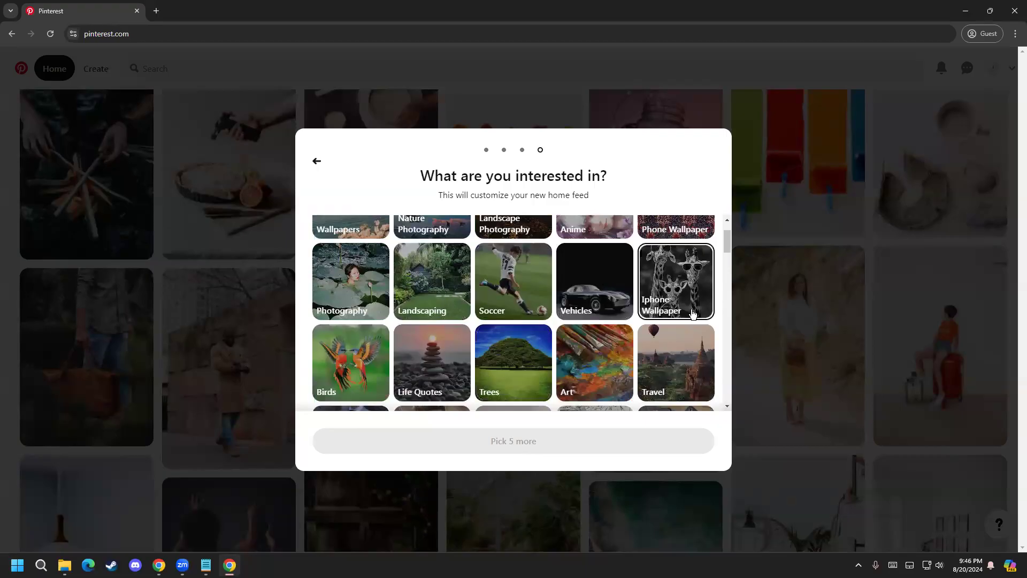
scroll(693, 313, "up", 1)
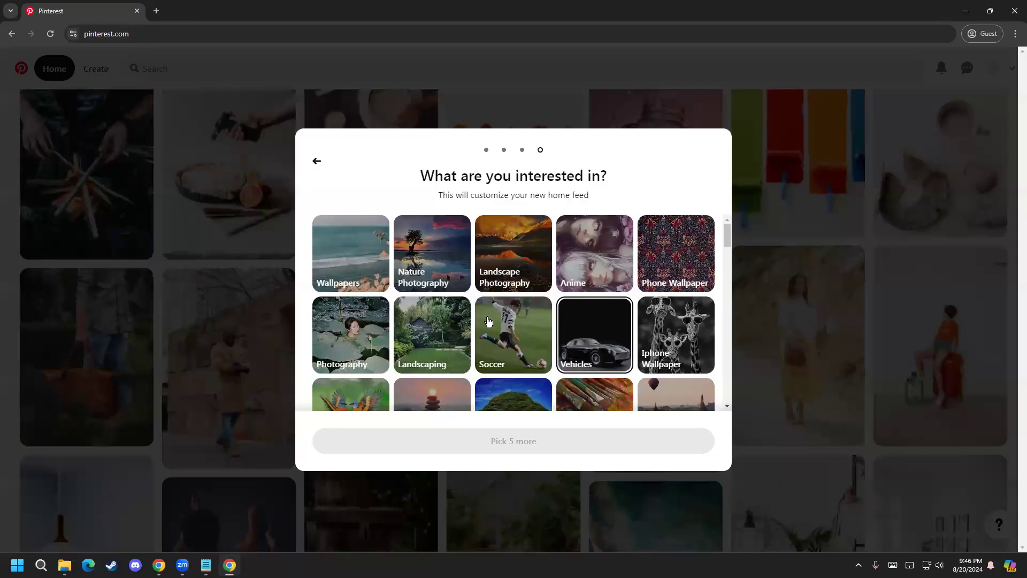
left_click(524, 339)
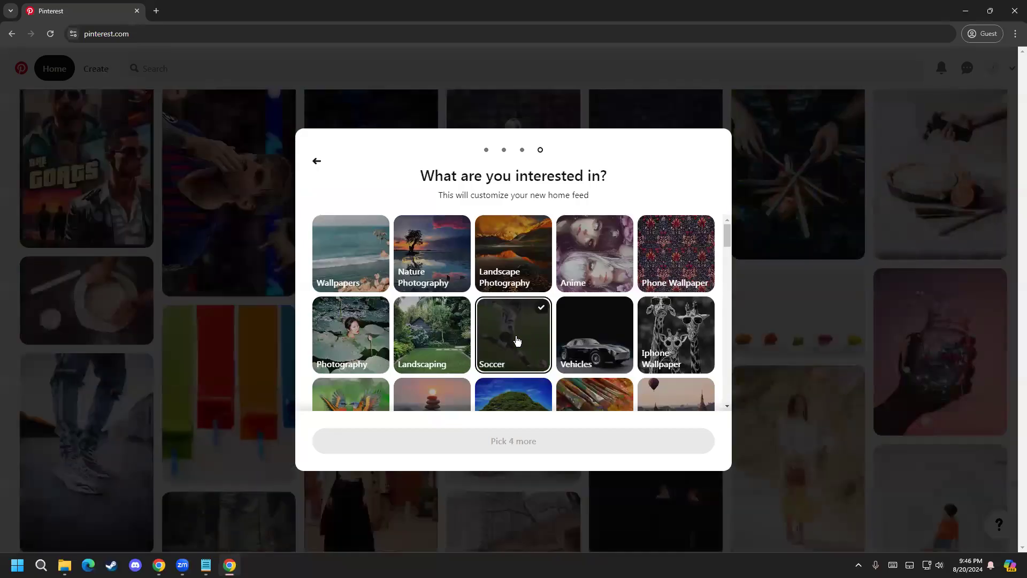
mouse_move(726, 235)
left_mouse_down()
mouse_move(728, 255)
mouse_move(728, 232)
left_mouse_up()
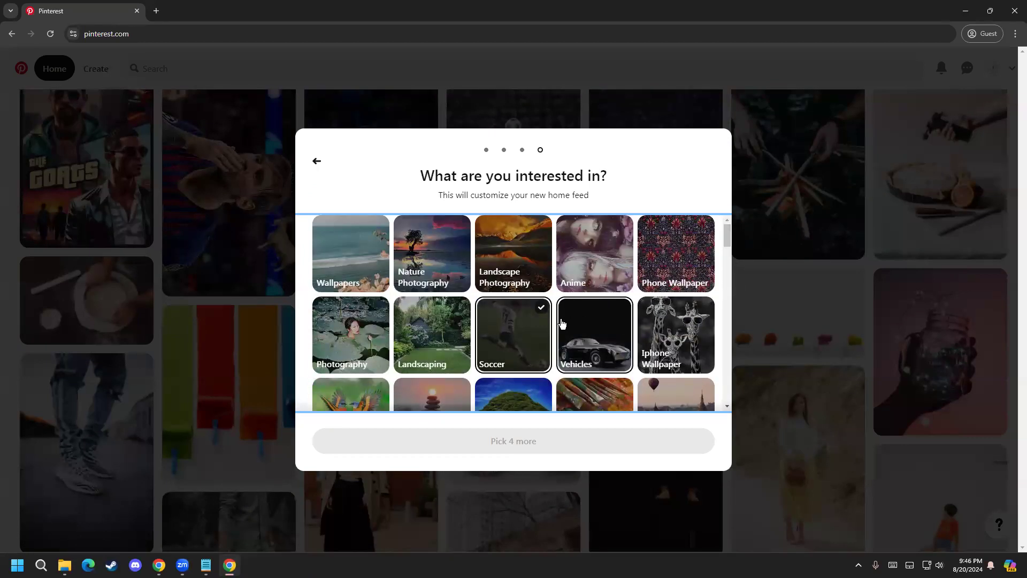
scroll(535, 326, "down", 2)
scroll(379, 336, "down", 3)
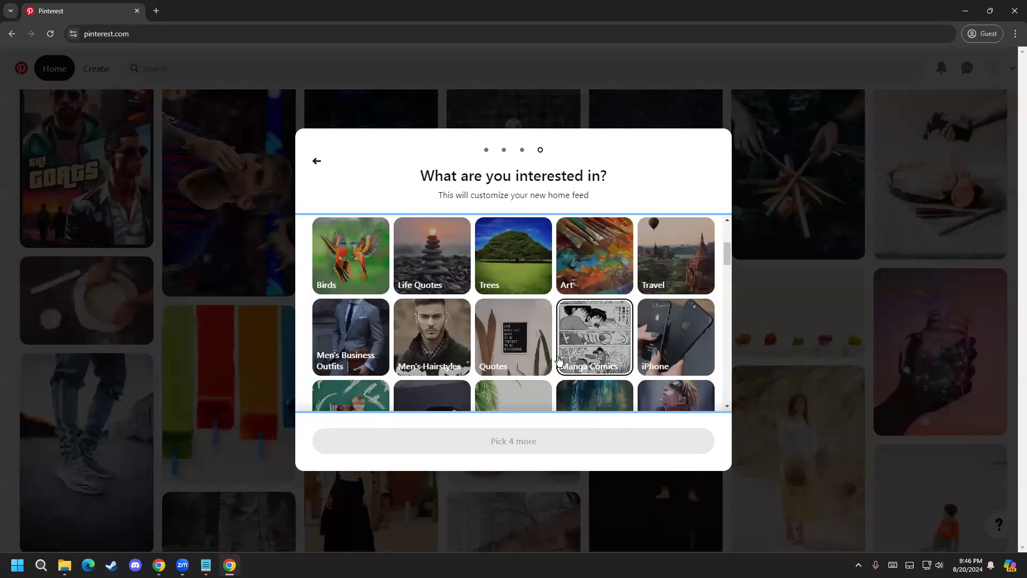
left_click(422, 347)
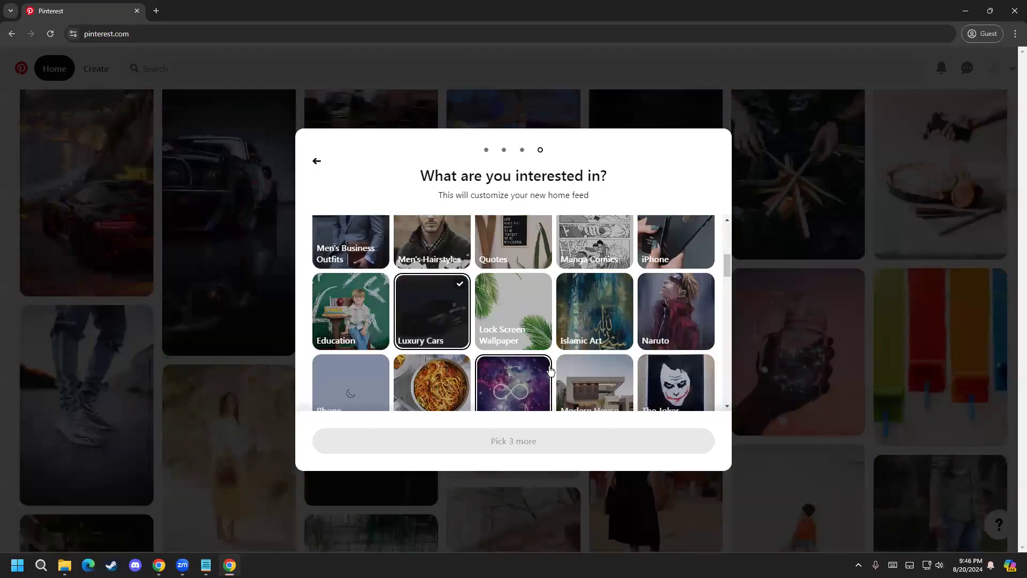
Step: Add Cars to the selected interests
scroll(662, 321, "down", 3)
scroll(662, 321, "down", 3)
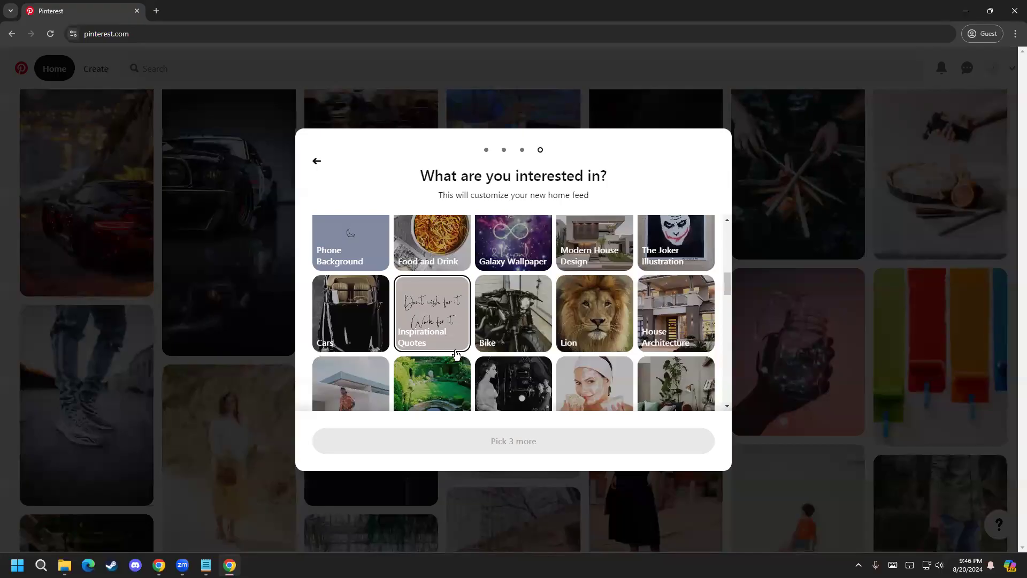
scroll(514, 289, "down", 1)
left_click(369, 287)
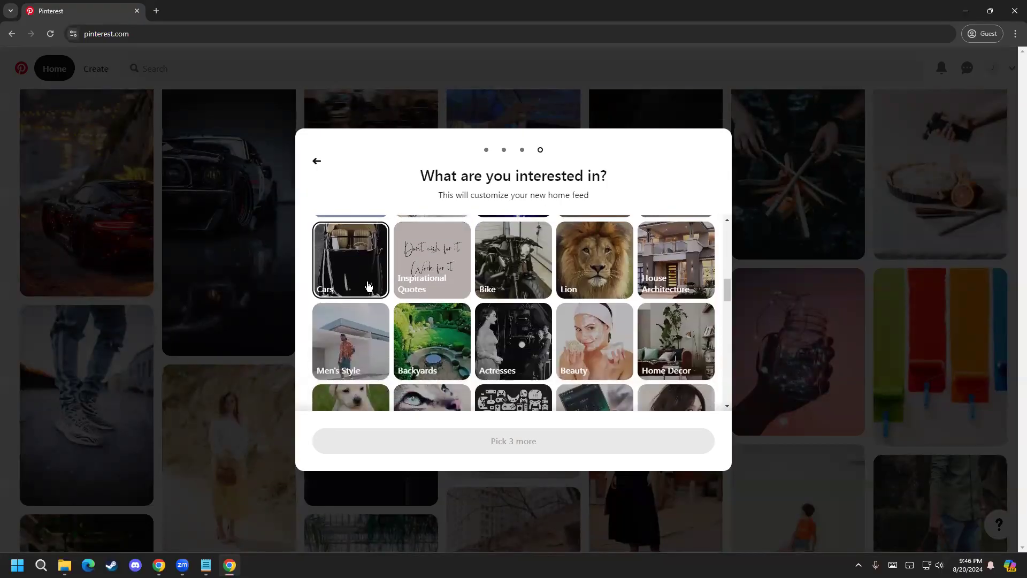
Step: Add Cell Phones and Accessories and Supercars to the interests, and finish the questionnaire to open the home feed
scroll(519, 352, "down", 3)
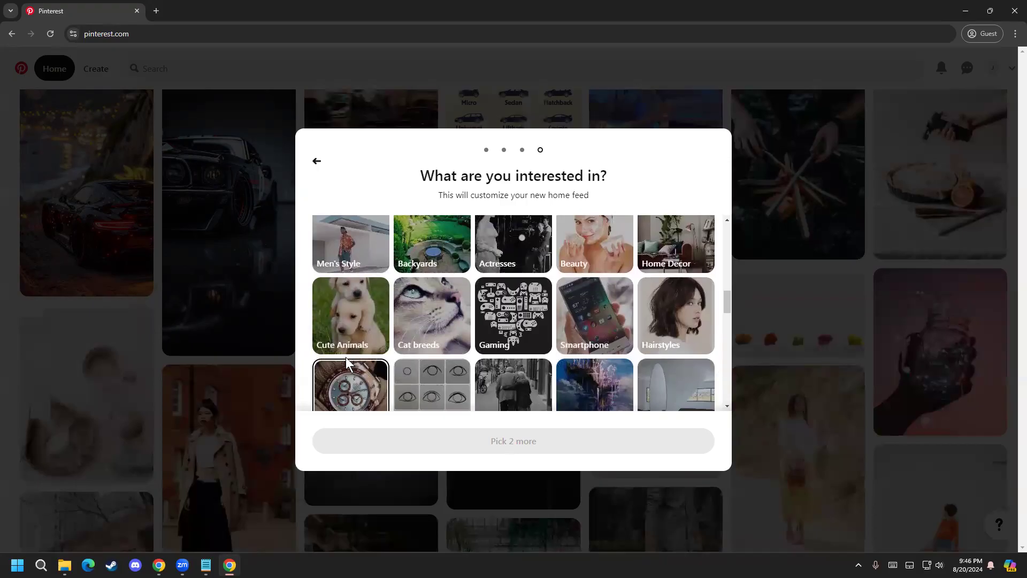
scroll(535, 331, "down", 3)
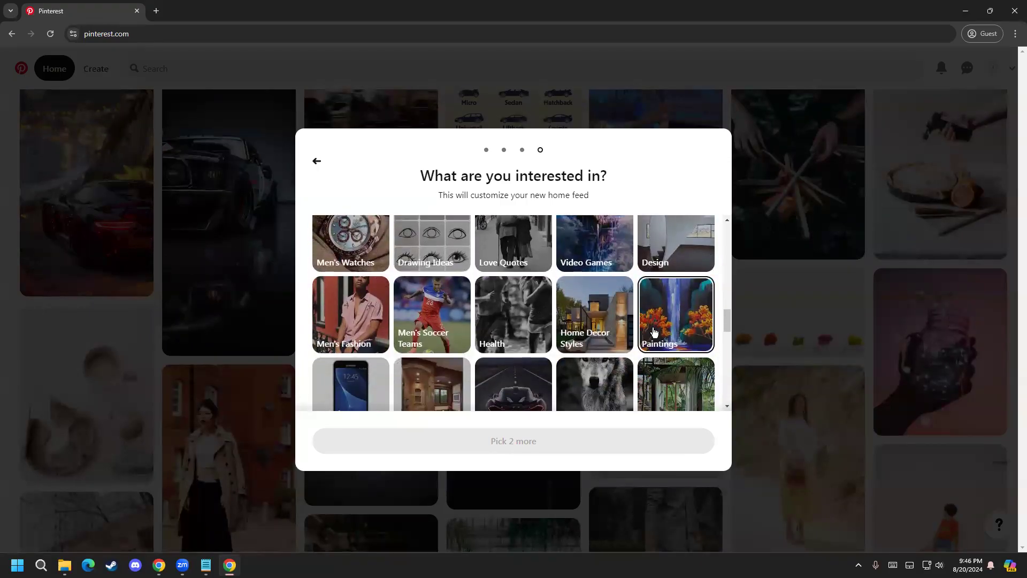
scroll(648, 354, "down", 1)
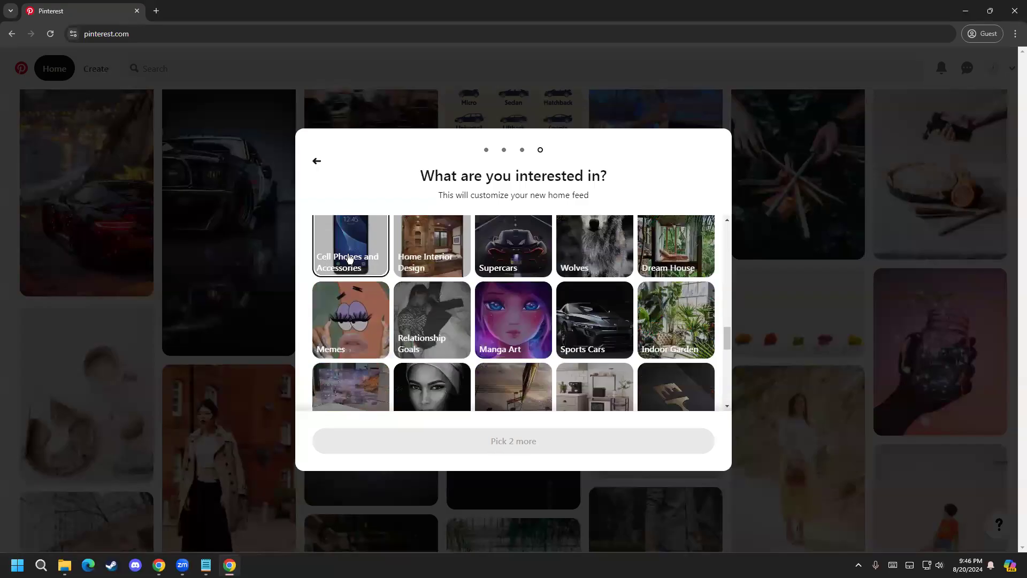
scroll(345, 289, "up", 1)
left_click(346, 312)
scroll(589, 331, "down", 2)
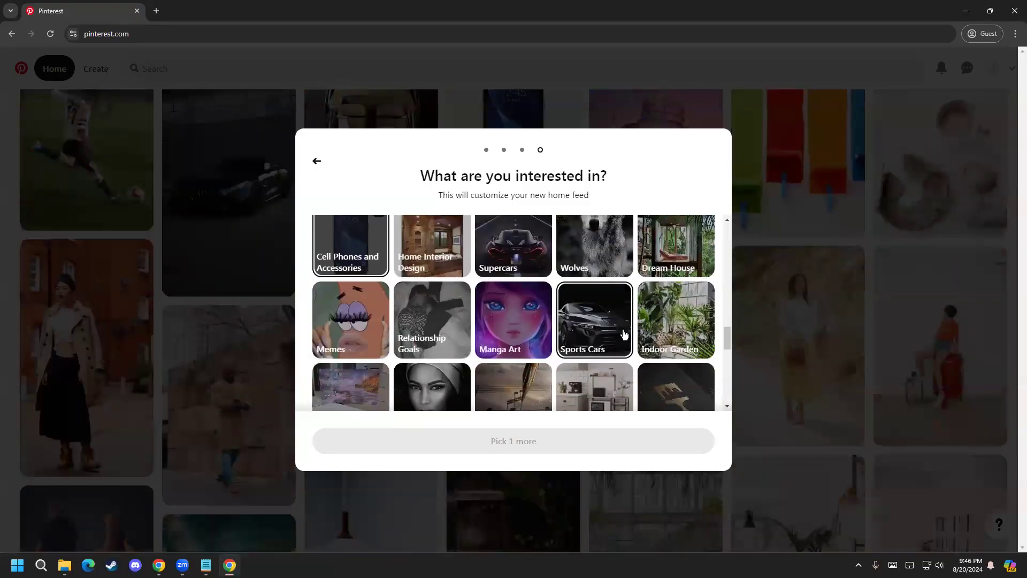
scroll(535, 310, "up", 2)
left_click(503, 299)
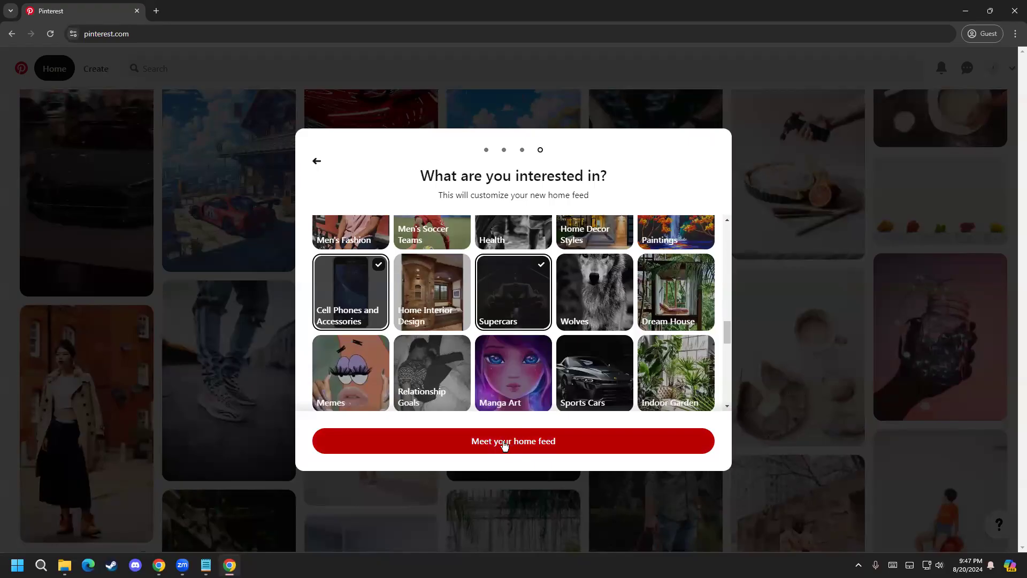
left_click(531, 443)
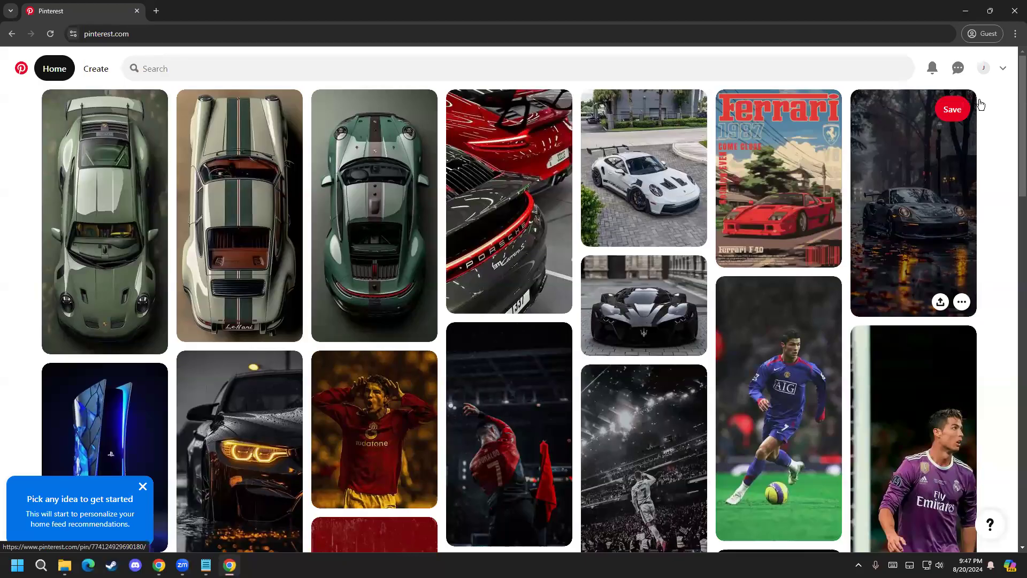
Step: Open the account's profile page and go to its settings for editing the profile
left_click(983, 71)
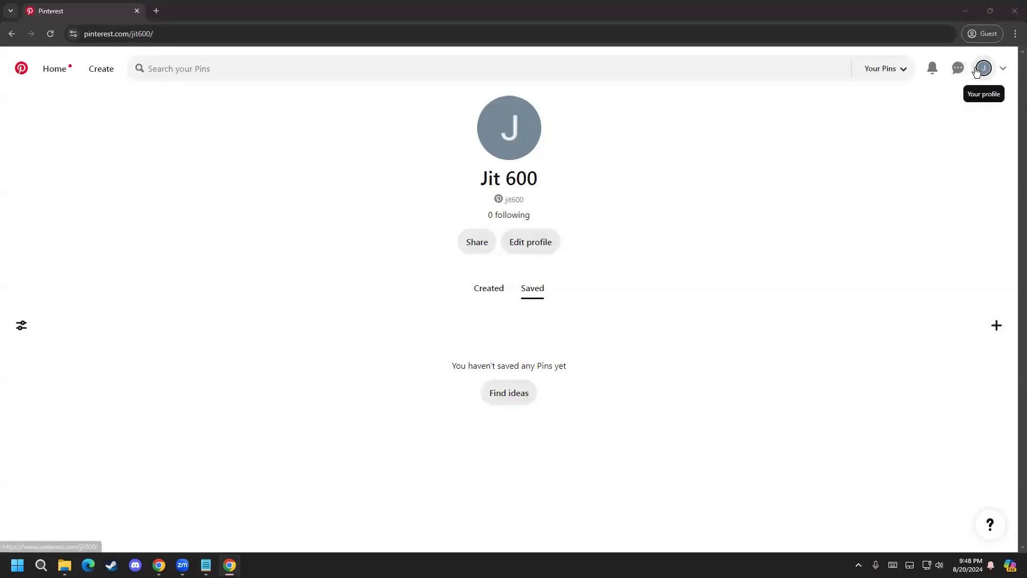
left_click(1004, 70)
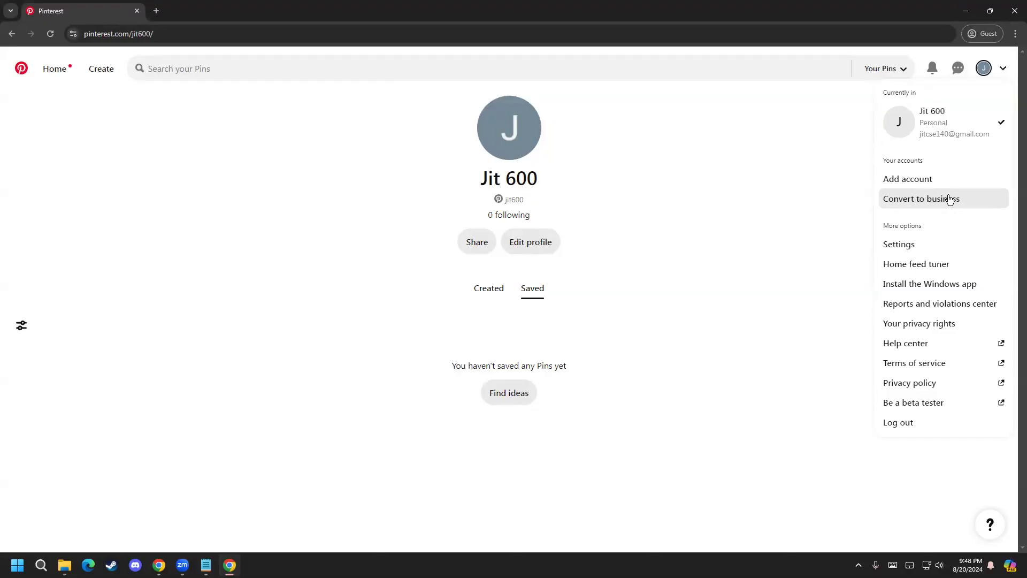
left_click(912, 246)
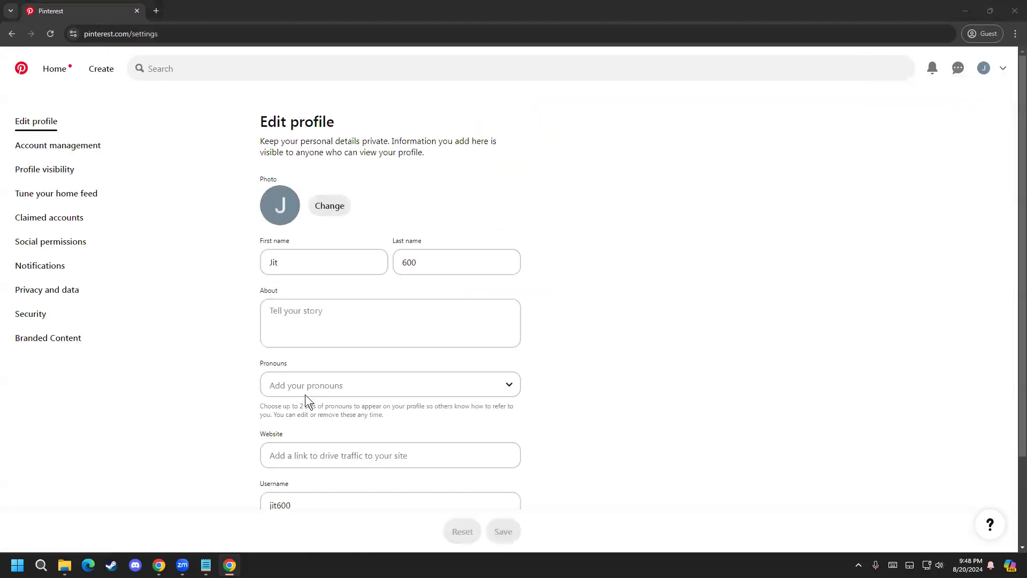
Step: Replace the profile's first and last name with the account owner's real first and last name
double_click(322, 267)
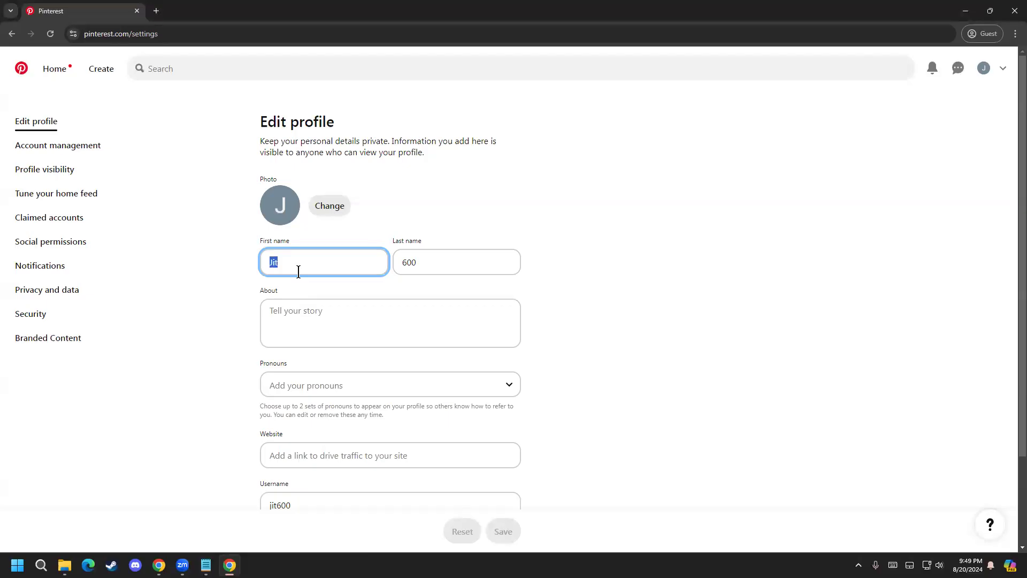
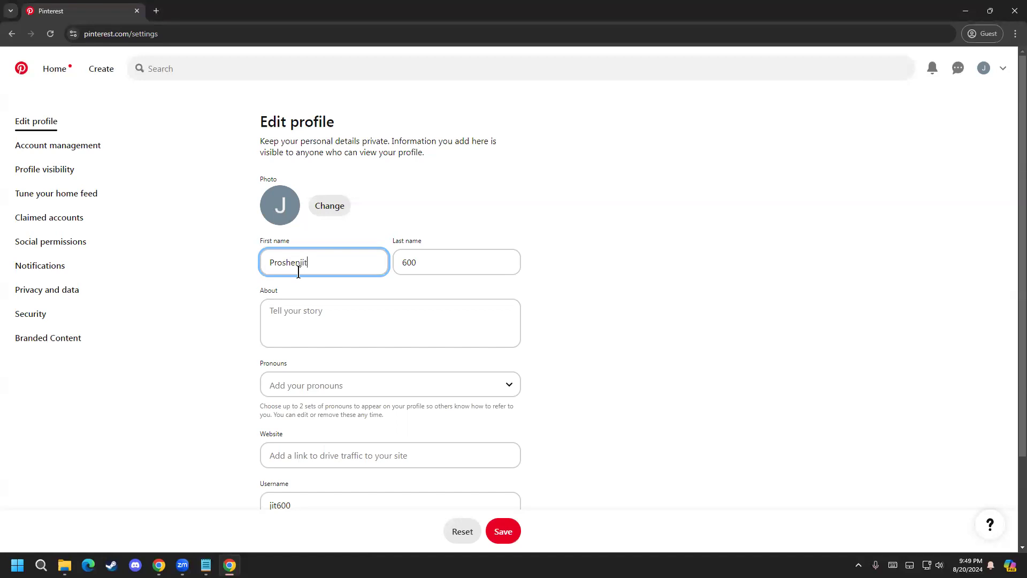
key("Tab")
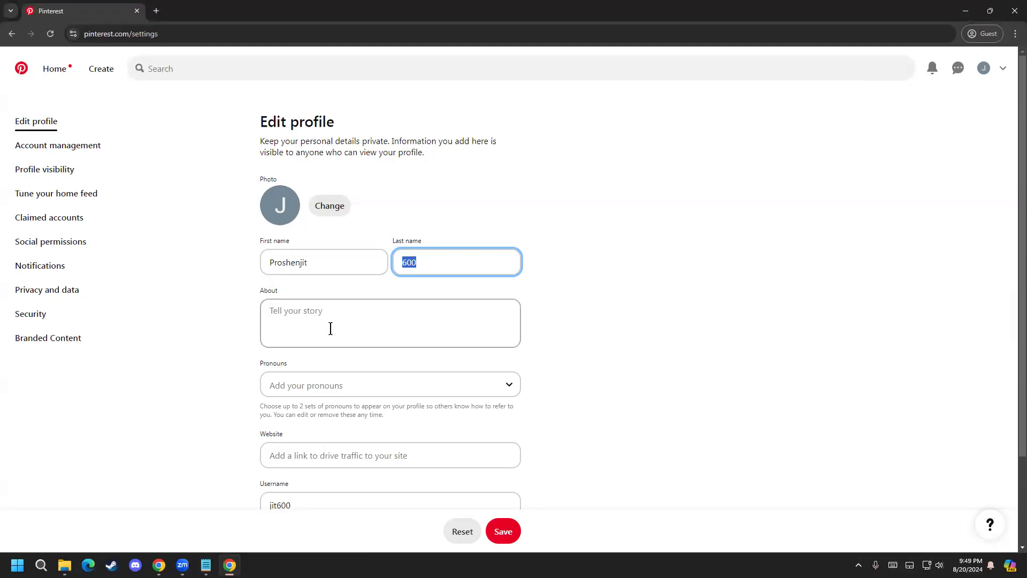
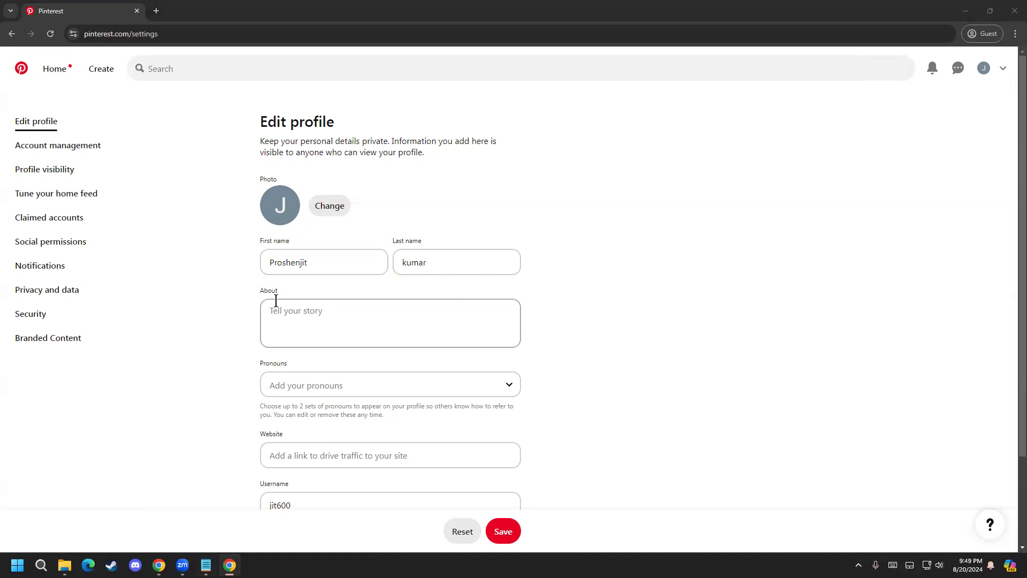
Step: Switch to Notepad's bio template and replace the first X placeholder with the first name copied from the Pinterest profile
left_click(206, 565)
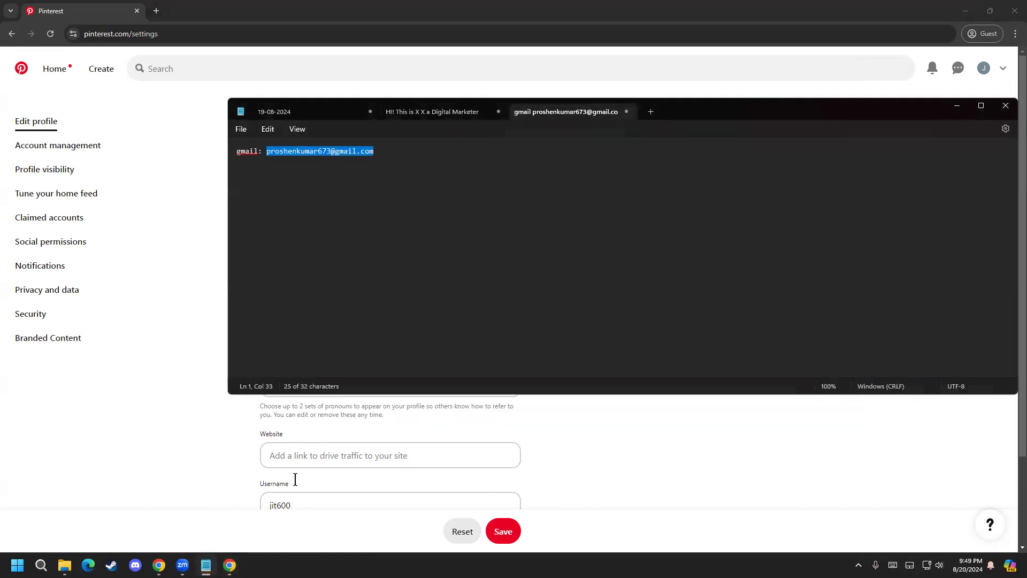
left_click(439, 113)
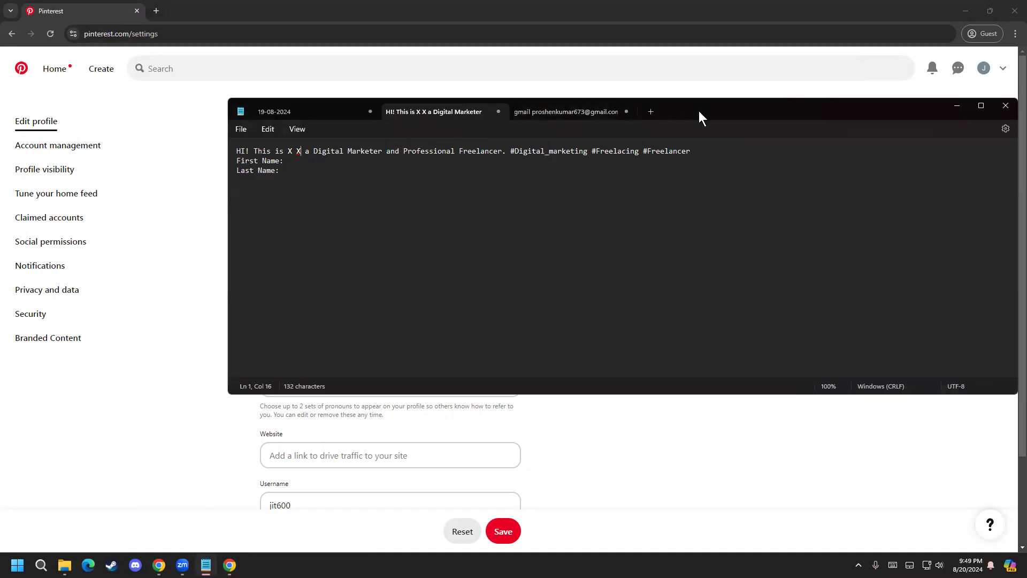
left_click_drag(699, 111, 631, 333)
left_click_drag(319, 265, 219, 277)
key("ctrl+c")
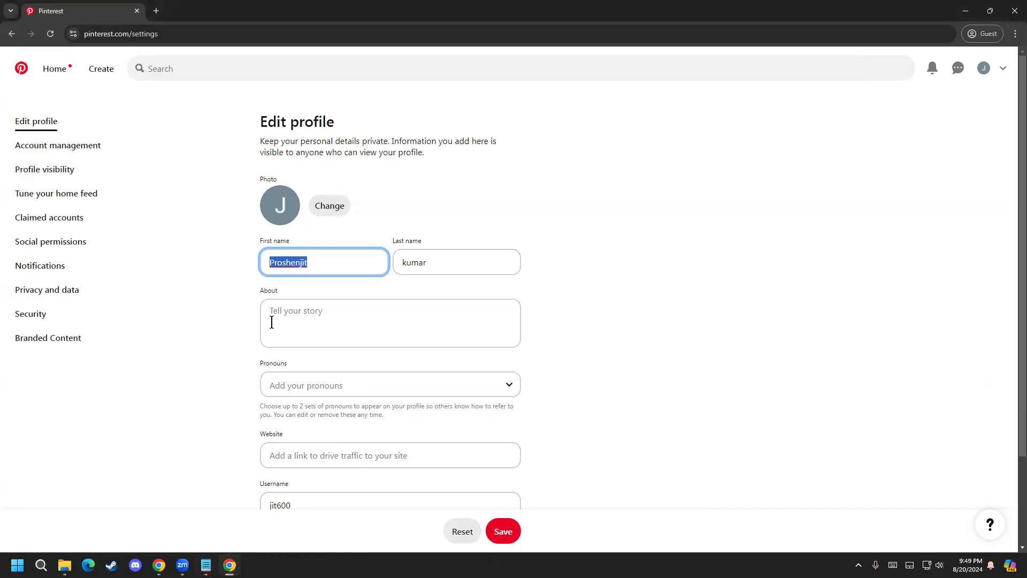
left_click(206, 565)
double_click(222, 374)
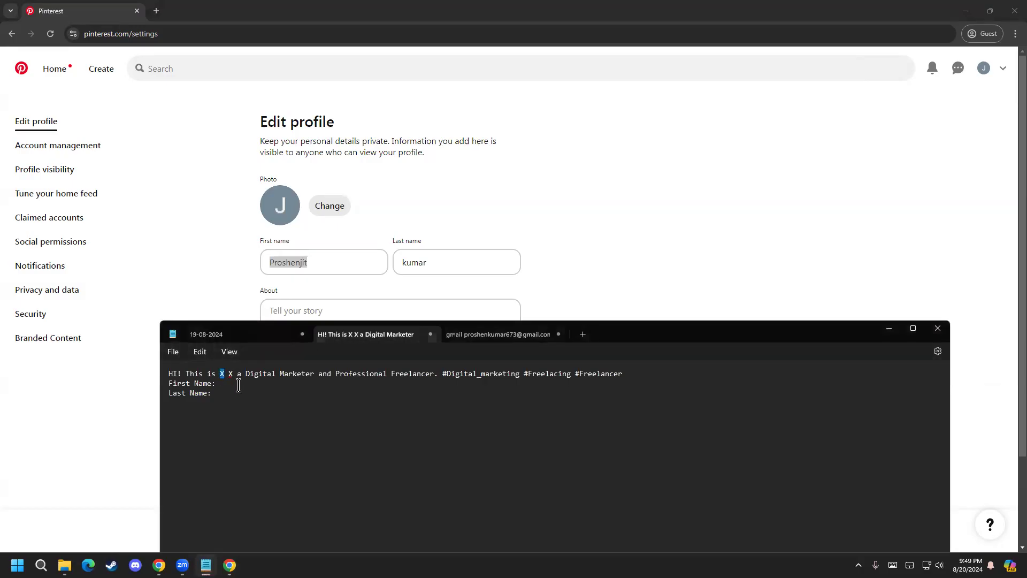
key("ctrl+v")
Step: Copy the last name from the Pinterest profile and put it in place of the remaining X in the Notepad bio
left_click(436, 262)
left_click_drag(436, 262, 399, 262)
key("ctrl+c")
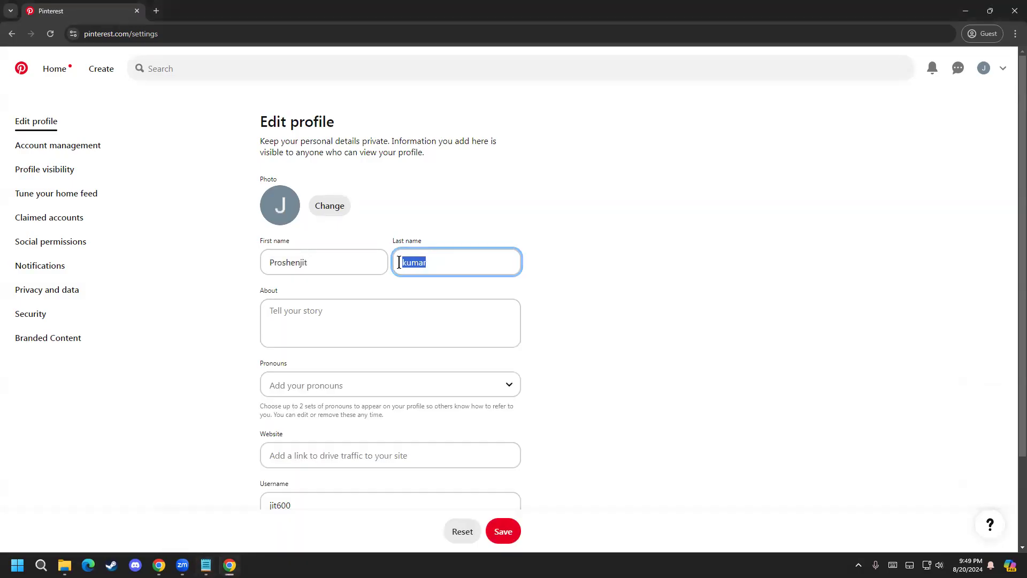
left_click(213, 562)
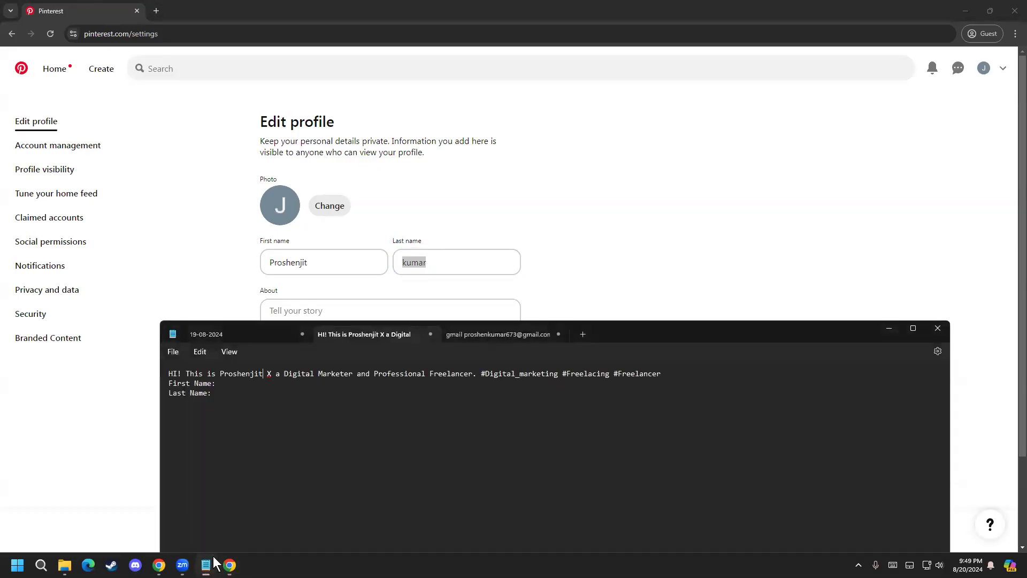
double_click(269, 374)
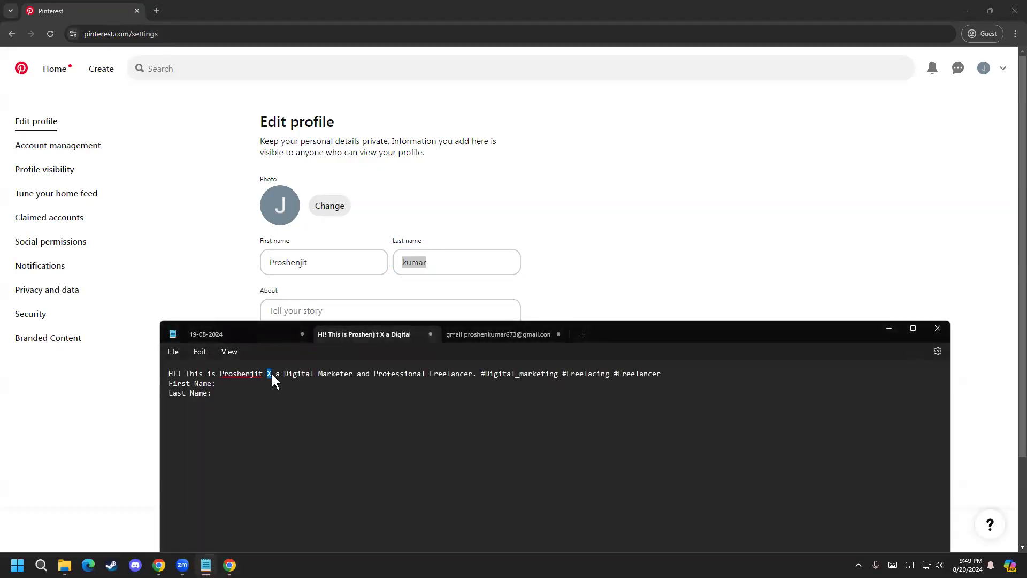
key("ctrl+v")
Step: Copy the Digital Marketer and Professional Freelancer bio line with its three hashtags from Notepad into the profile's About field
left_click_drag(691, 375, 194, 369)
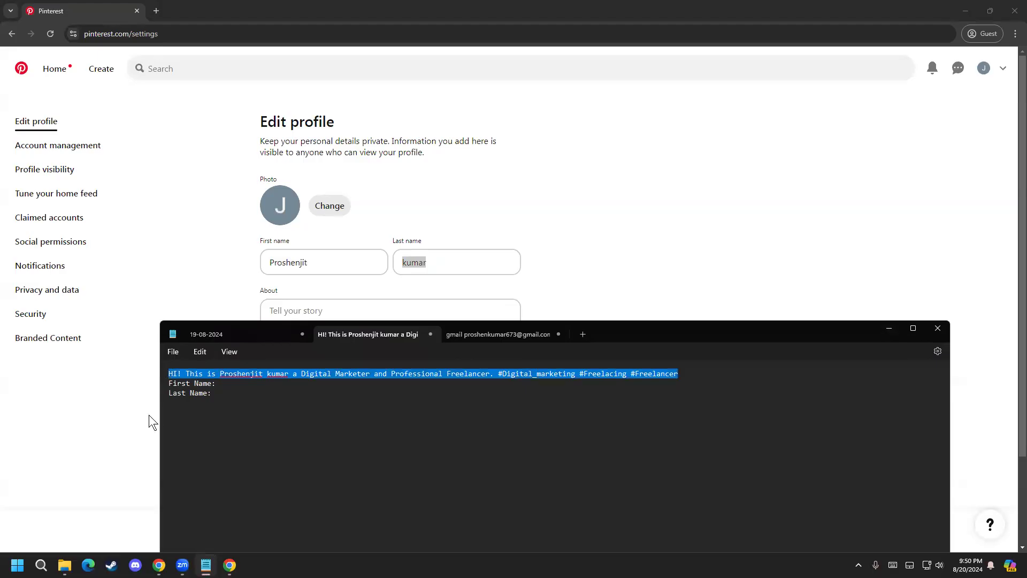
left_click(135, 409)
left_click(342, 307)
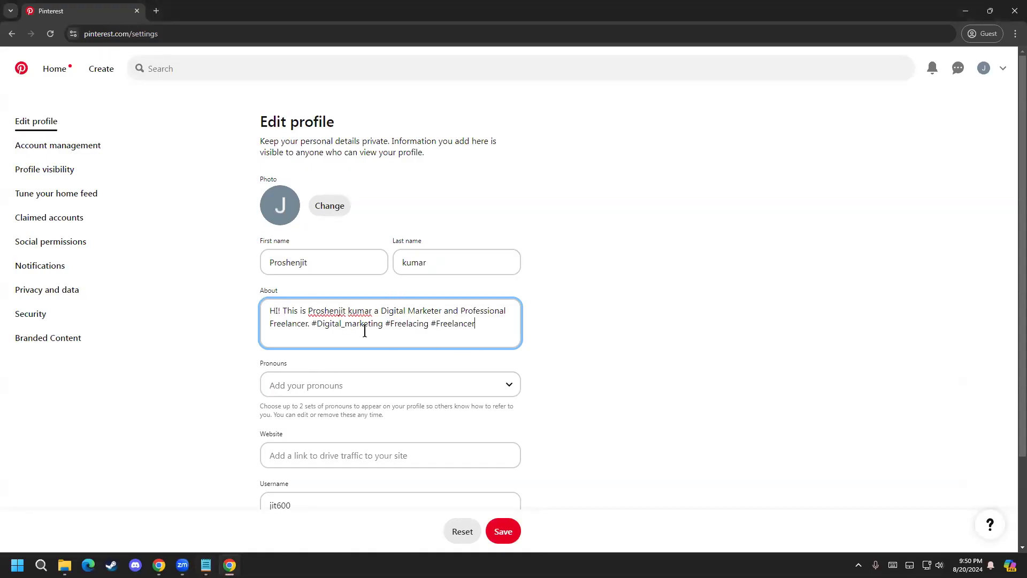
Step: Review the About text, checking the name, the profession description and the hashtags at its end
left_click_drag(308, 311, 423, 328)
left_click(415, 311)
left_click(519, 310, "shift")
left_click(465, 328)
scroll(239, 394, "down", 2)
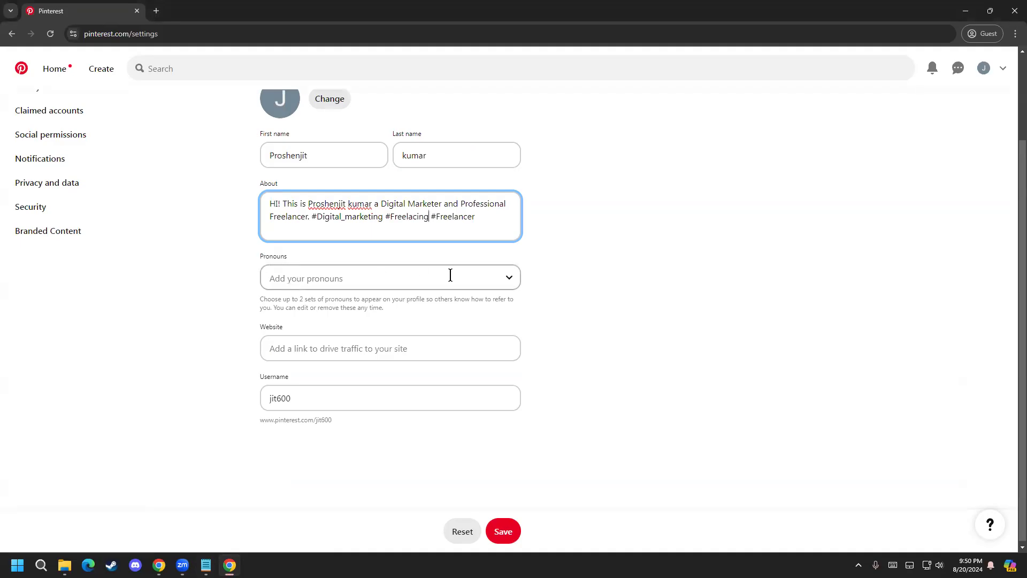
scroll(388, 344, "up", 2)
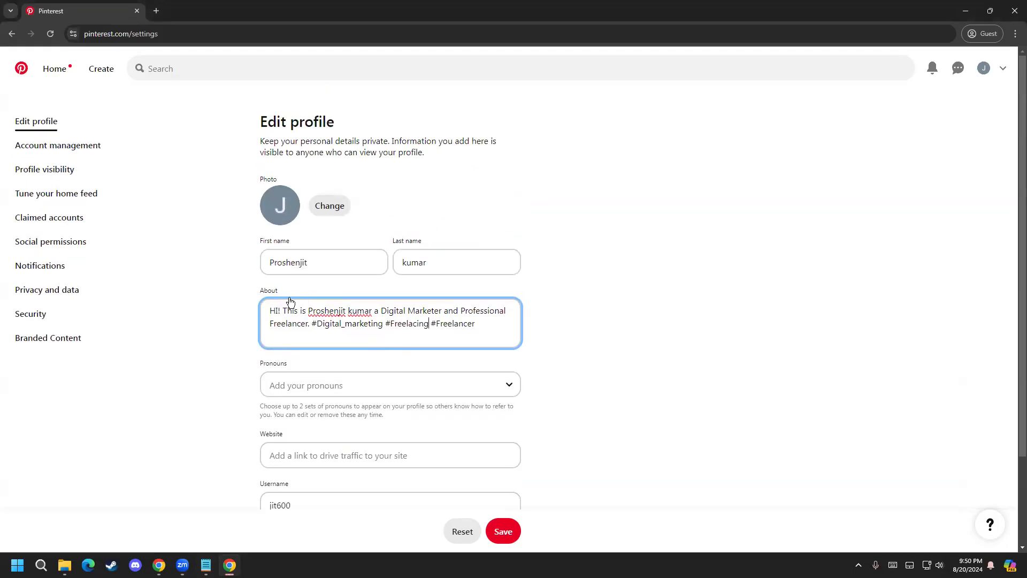
left_click_drag(268, 310, 517, 313)
left_click(416, 314)
left_click_drag(280, 324, 419, 323)
left_click_drag(308, 311, 483, 329)
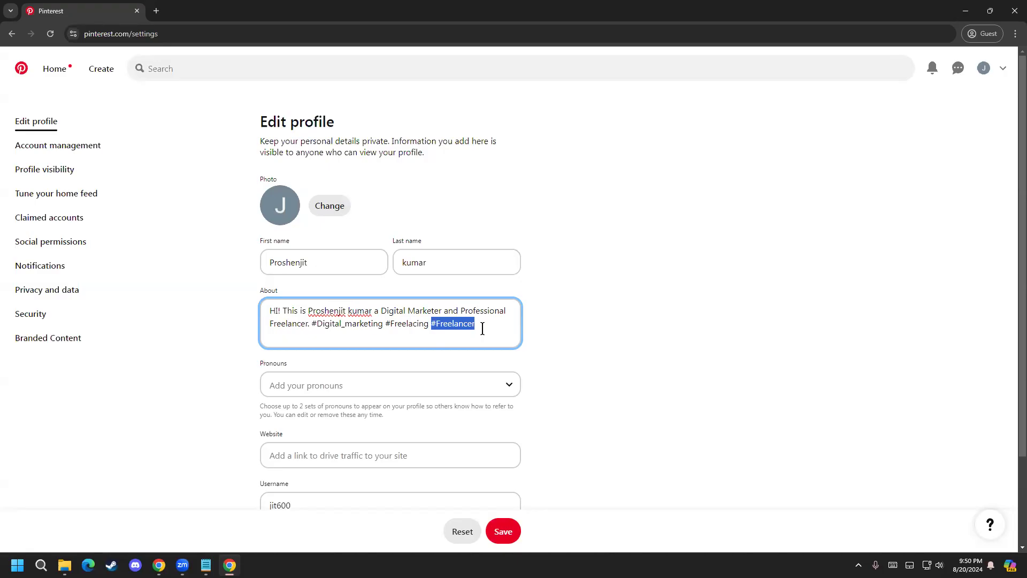
left_click(483, 329)
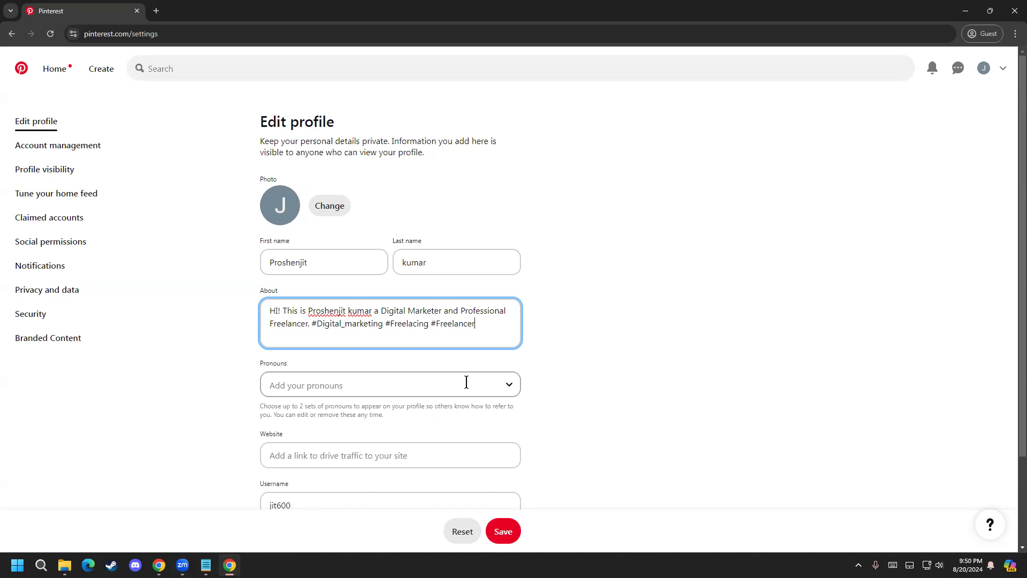
Step: Look through the available pronouns and set the profile's pronouns to he/him
left_click(508, 384)
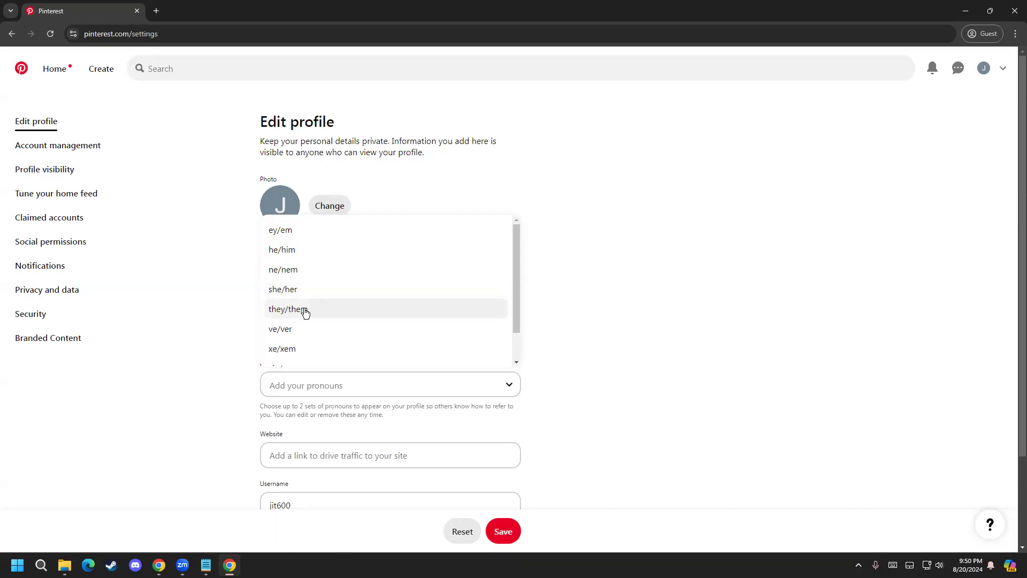
scroll(307, 309, "down", 1)
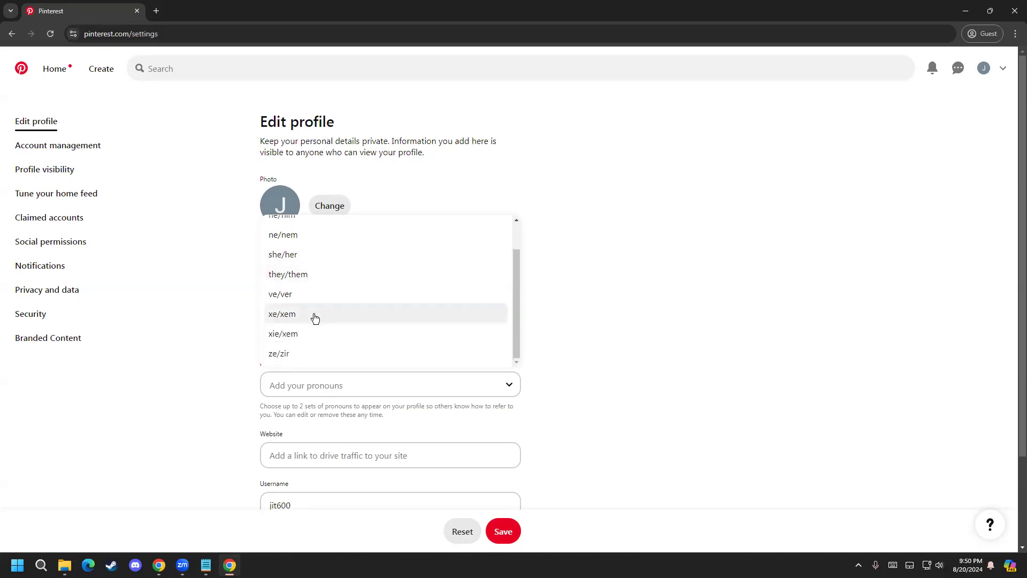
scroll(301, 315, "up", 1)
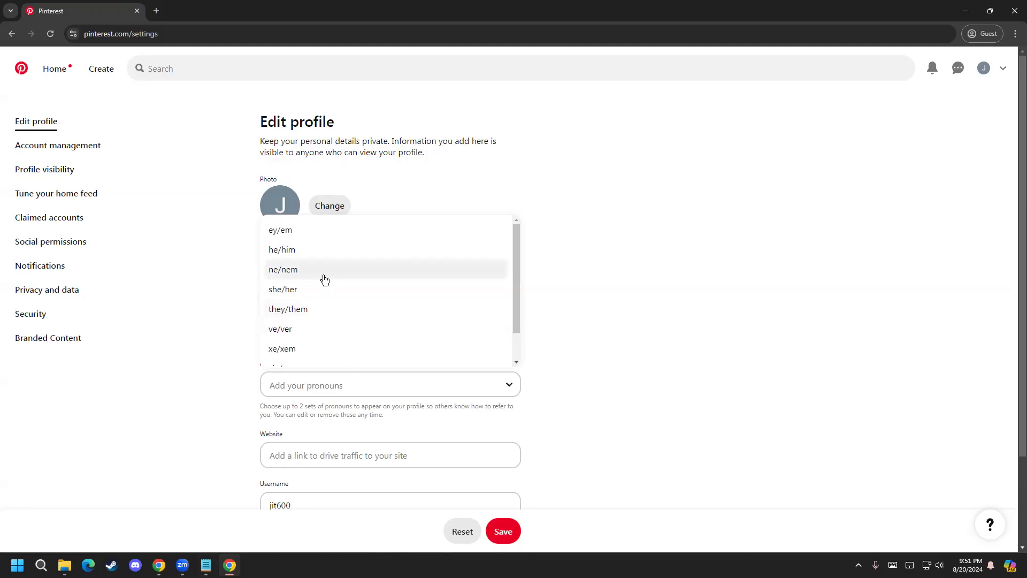
left_click(292, 250)
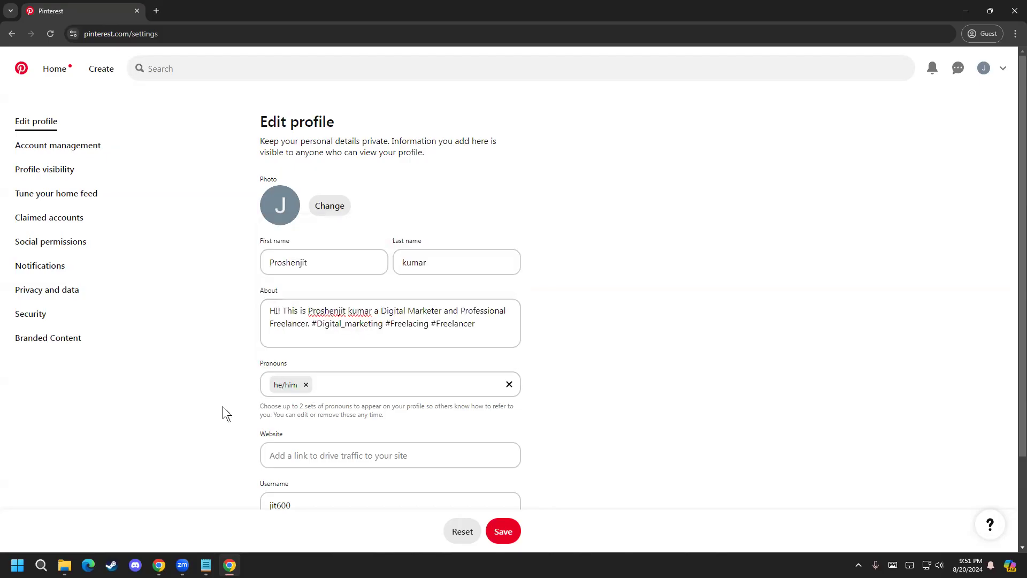
scroll(223, 407, "down", 2)
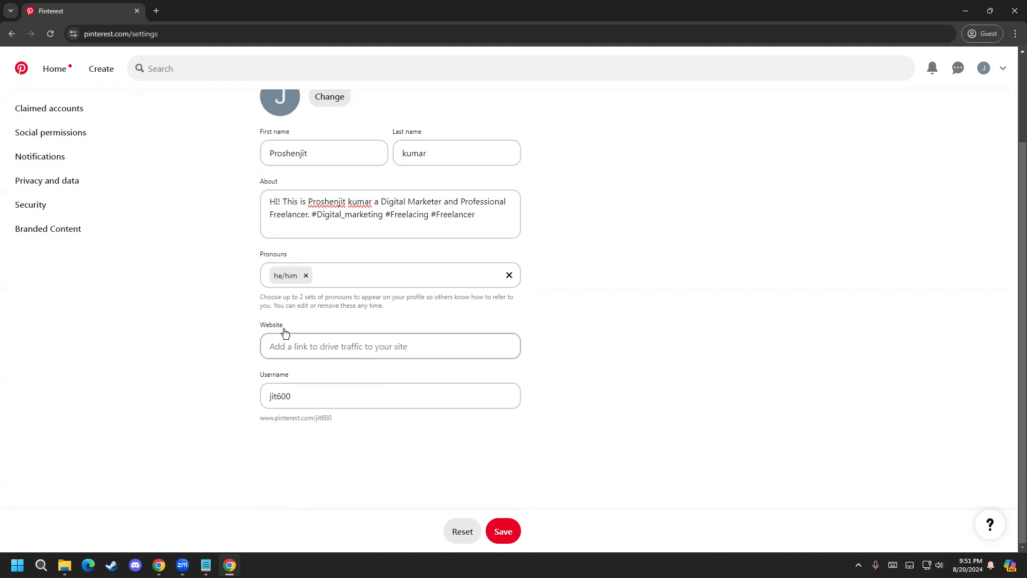
scroll(223, 346, "up", 1)
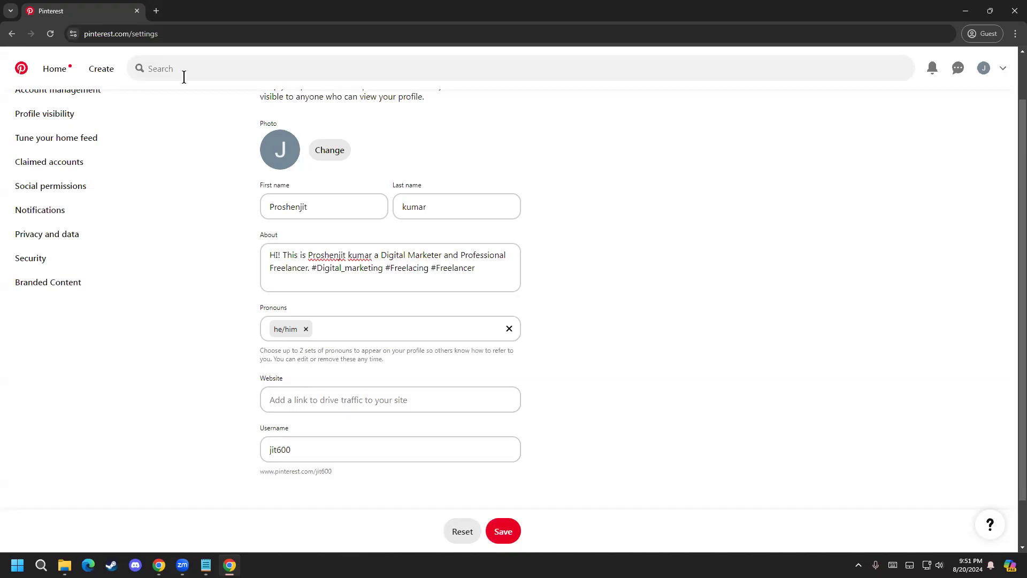
left_click(288, 400)
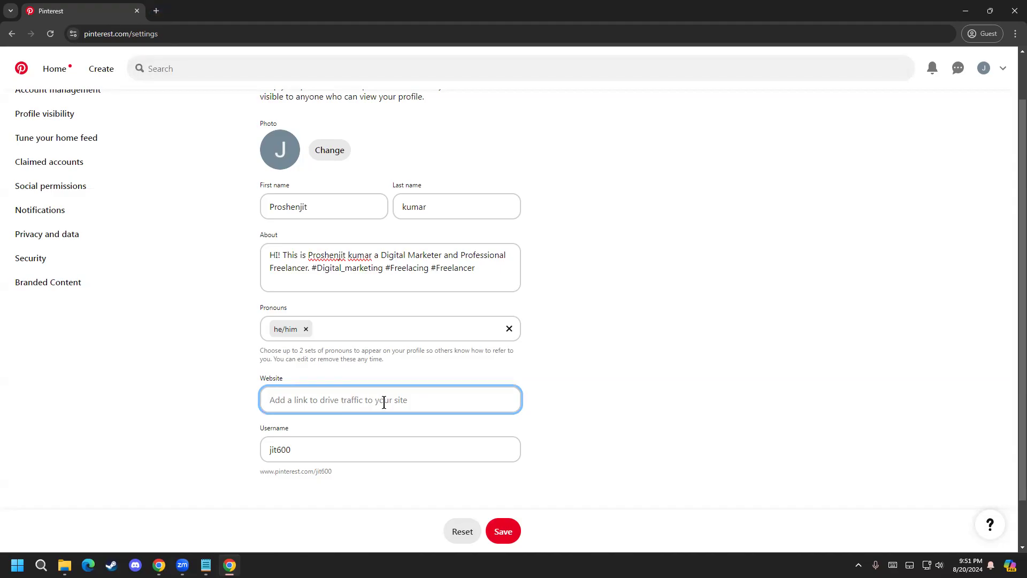
scroll(201, 409, "down", 1)
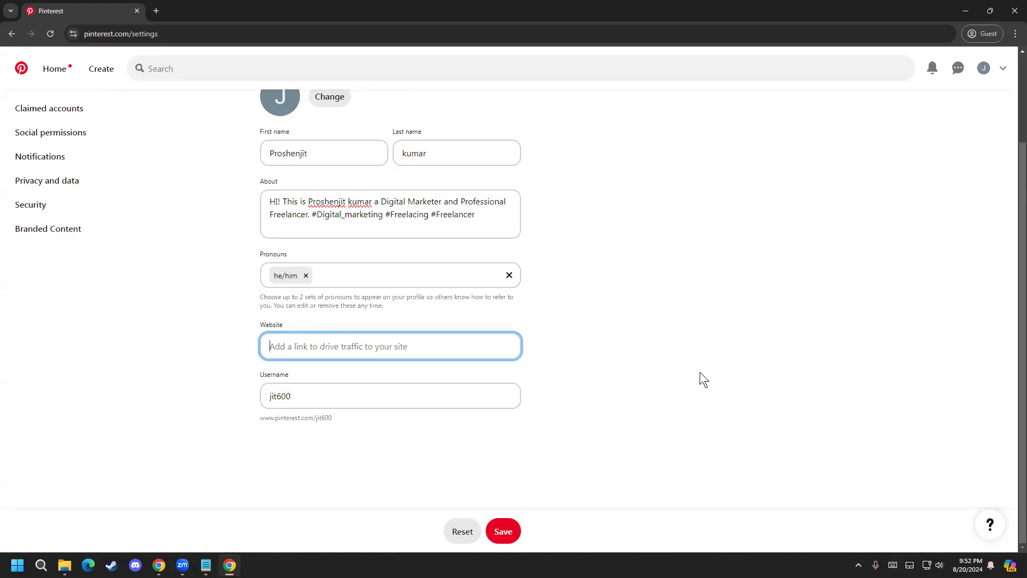
key("alt+Tab")
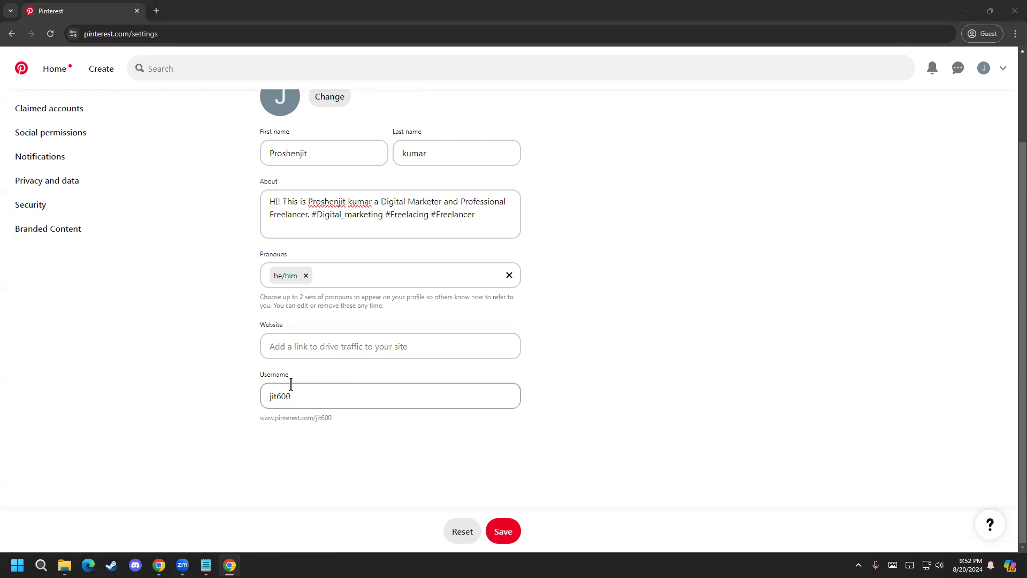
Step: Open the profile page in a separate tab to examine the username in its web address, and close that tab
left_click_drag(335, 397, 254, 397)
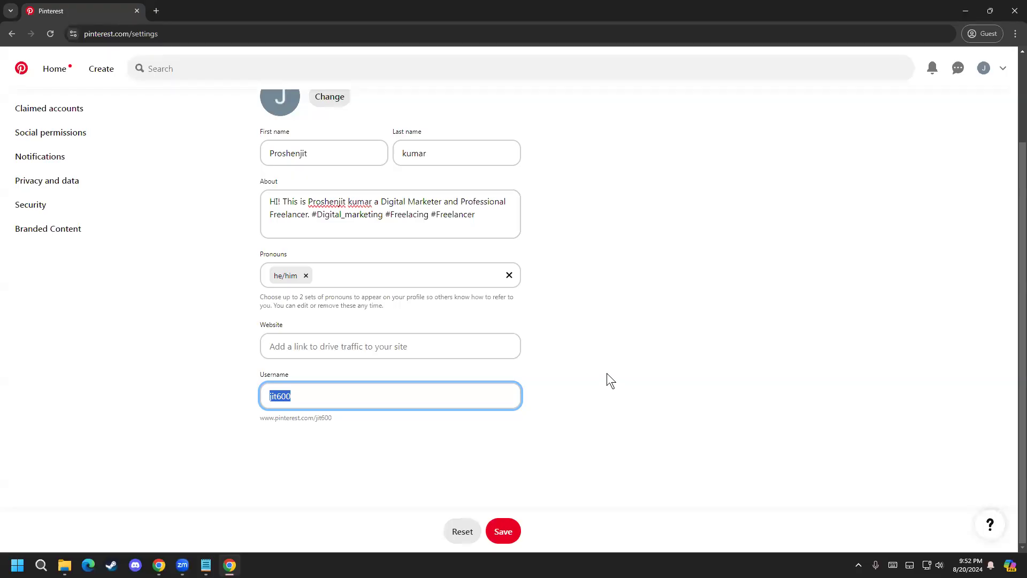
scroll(616, 268, "up", 2)
right_click(991, 77)
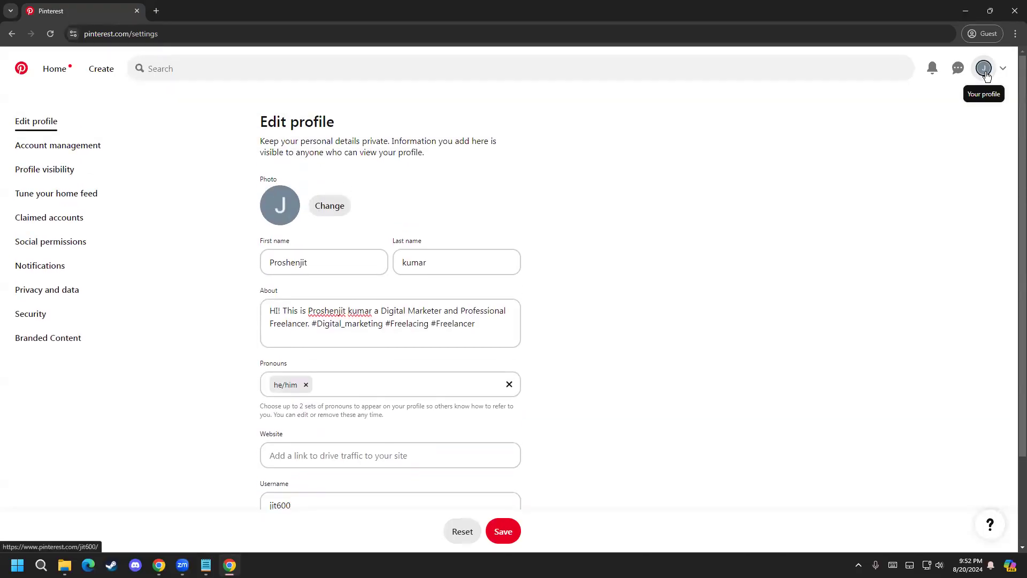
left_click(949, 81)
left_click(207, 2)
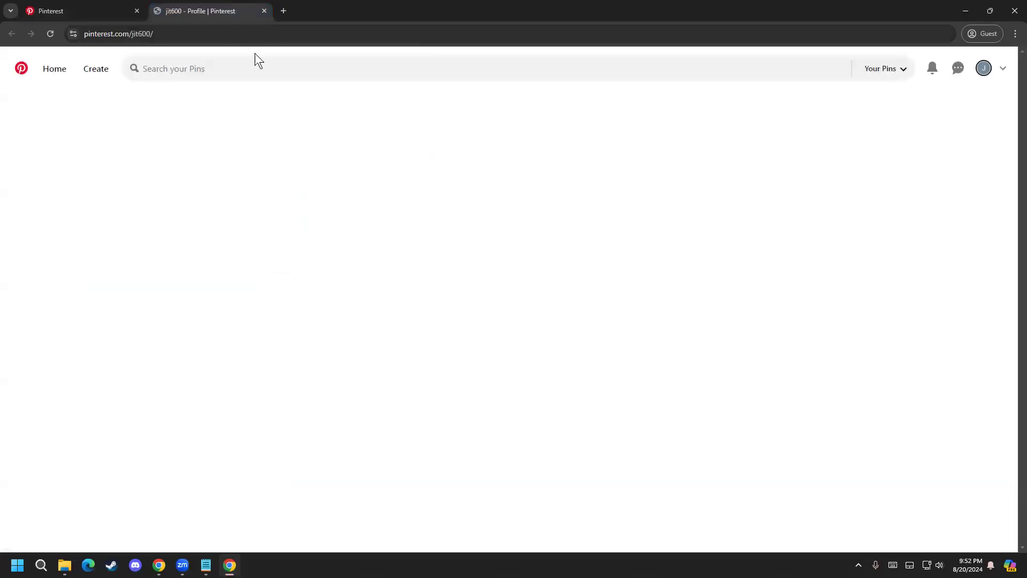
left_click(222, 35)
left_click_drag(219, 36, 177, 38)
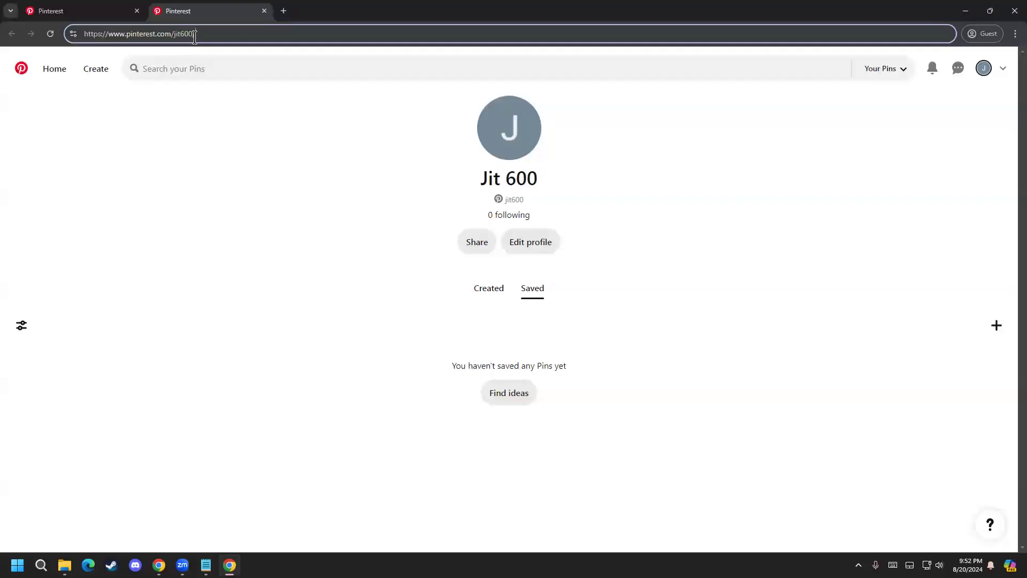
left_click(264, 11)
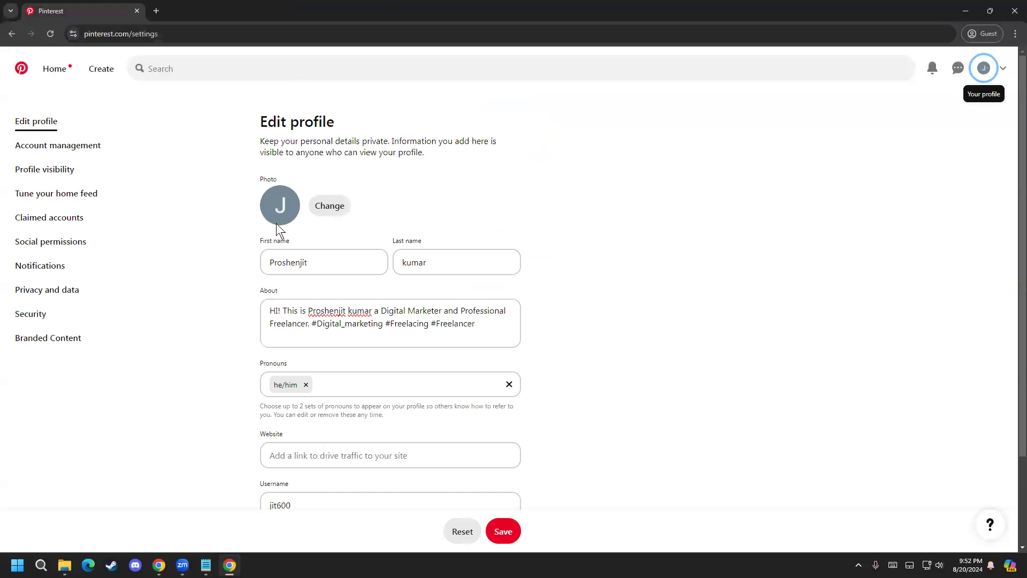
scroll(305, 440, "down", 1)
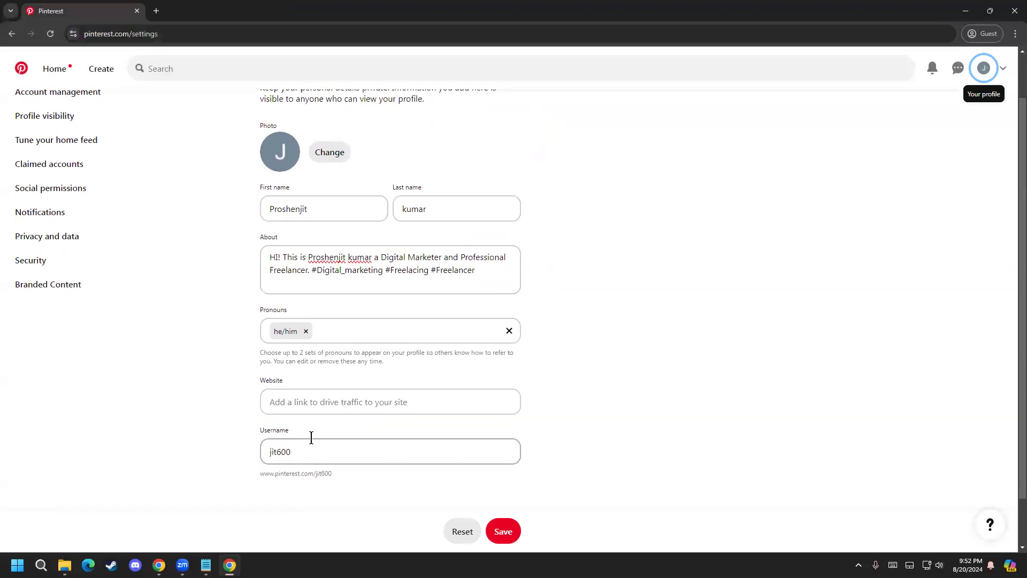
double_click(303, 450)
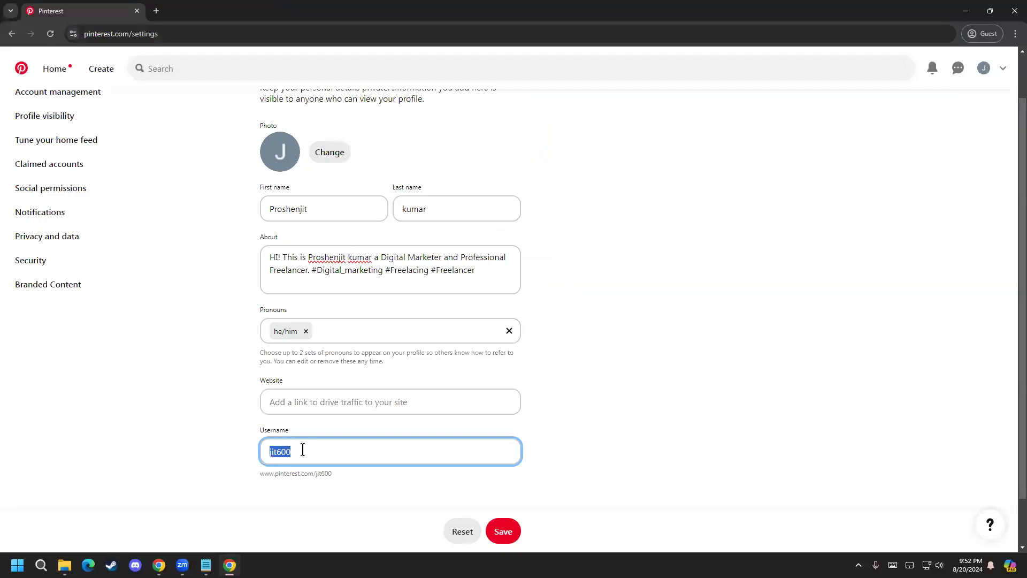
type("Prosen")
type("jit")
left_click_drag(310, 453, 256, 453)
type("pr")
type("os")
Step: Replace the username with the first name copied from the About text, written with a lowercase initial
left_click(345, 257)
left_click_drag(335, 259, 310, 259)
key("ctrl+c")
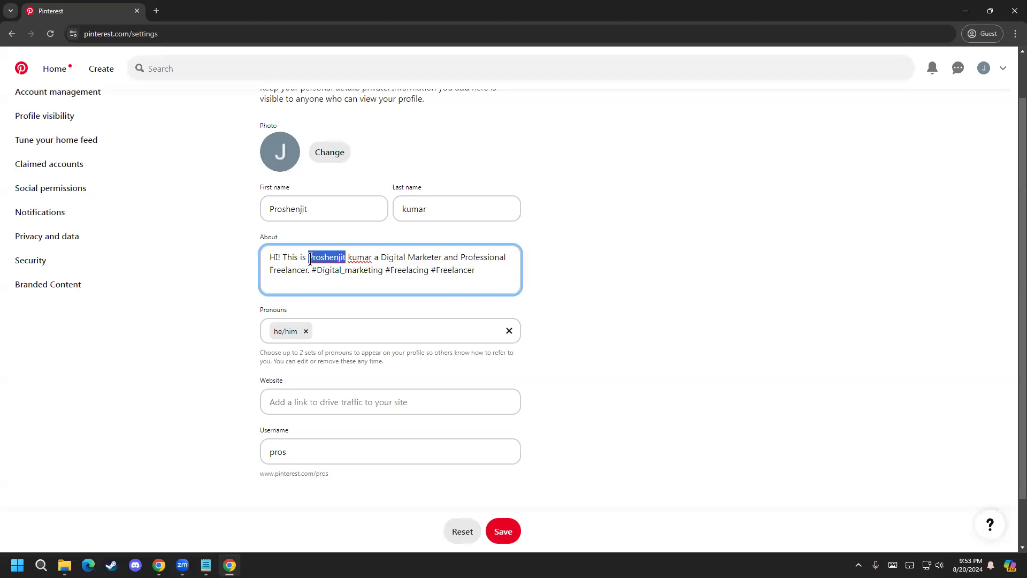
left_click_drag(323, 451, 261, 454)
key("ctrl+v")
type("p")
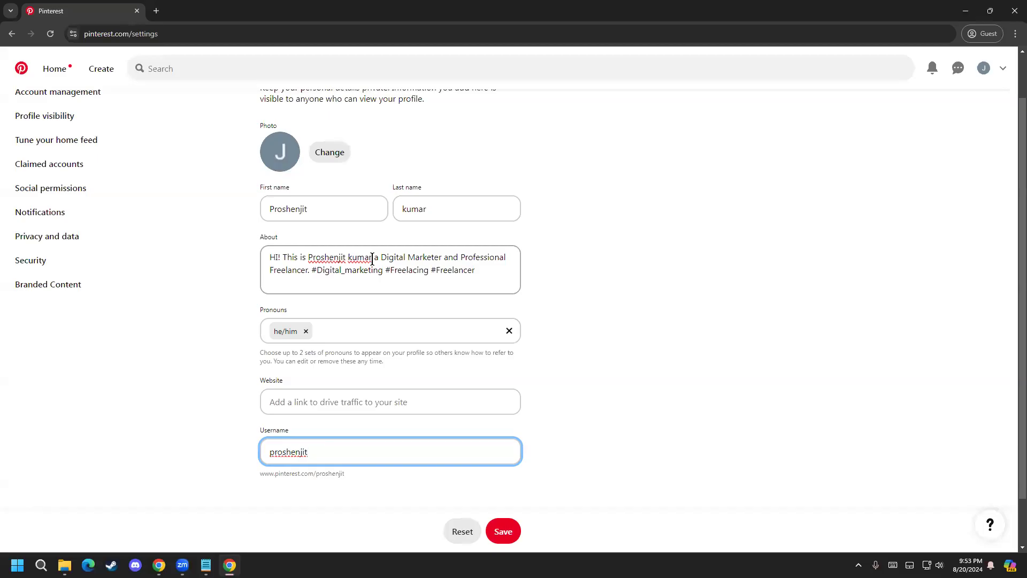
Step: Append an underscore and the last name copied from the About text to the username, and save the profile changes
type("_")
left_click_drag(376, 257, 348, 256)
key("ctrl+c")
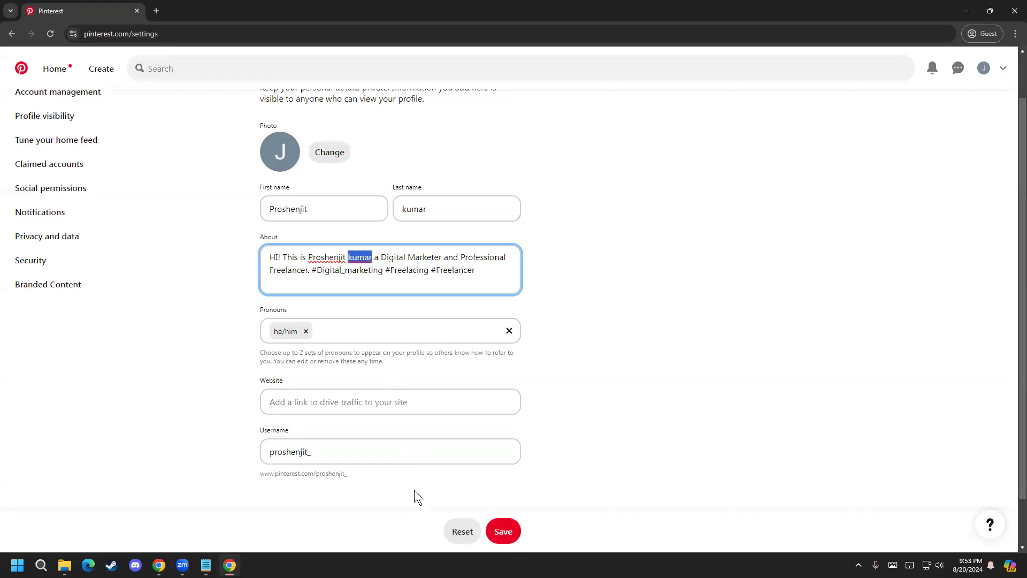
left_click(358, 452)
key("ctrl+v")
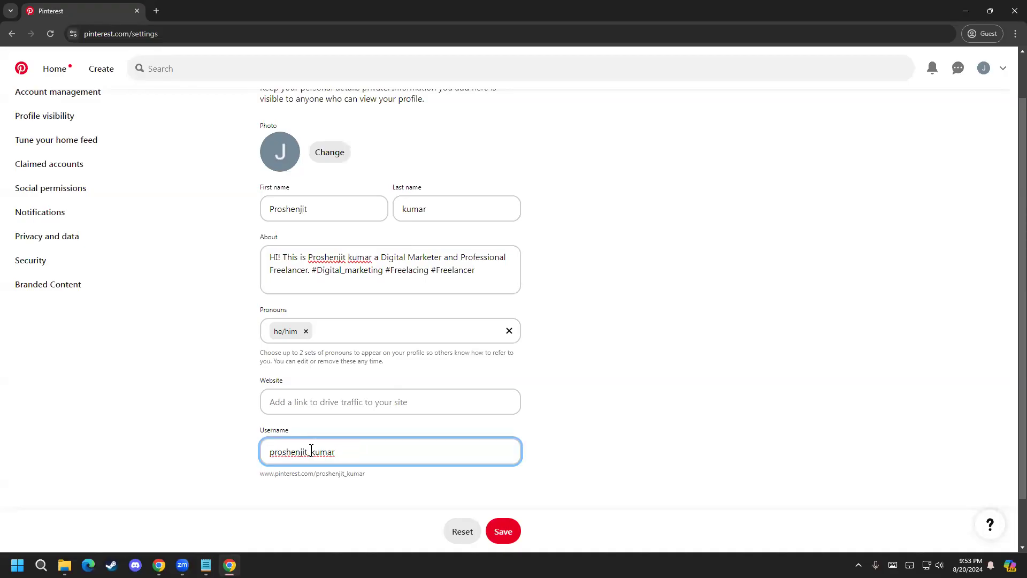
key("BackSpace")
left_click(306, 451)
type("_")
scroll(240, 472, "down", 1)
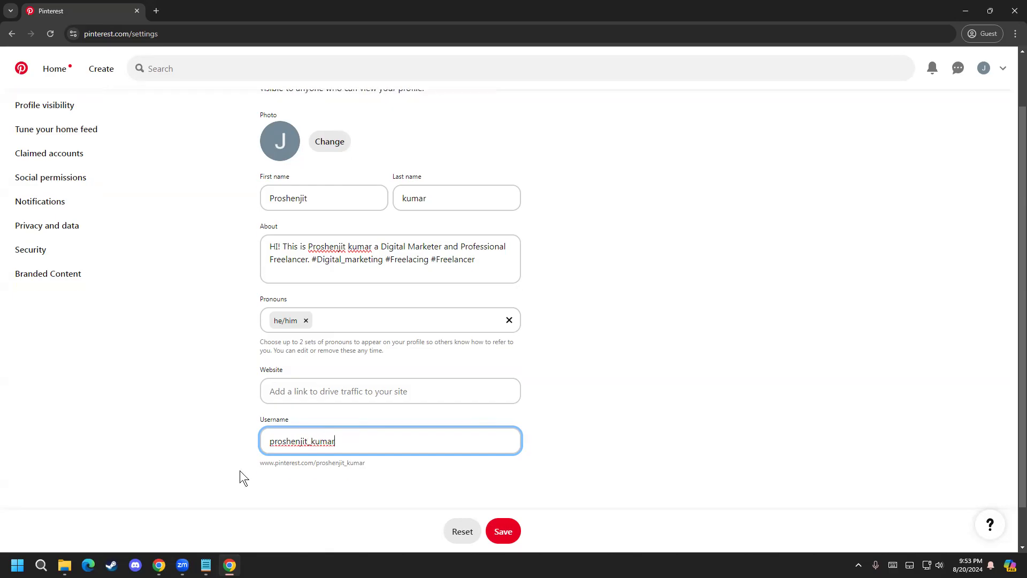
left_click(511, 530)
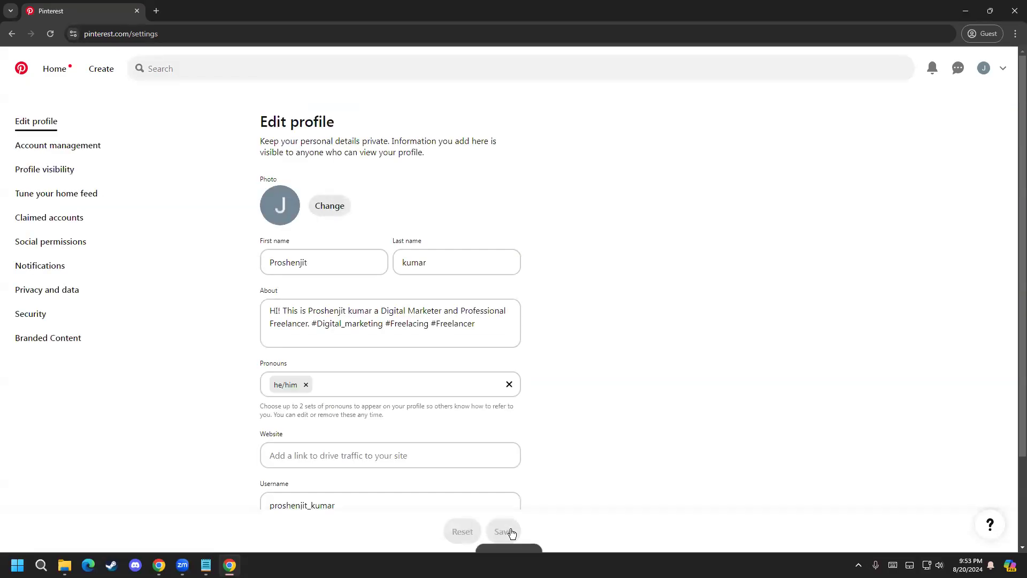
Step: Check the saved username in the profile settings and in the web address of the profile page opened in a separate tab, and close that tab
scroll(489, 432, "down", 2)
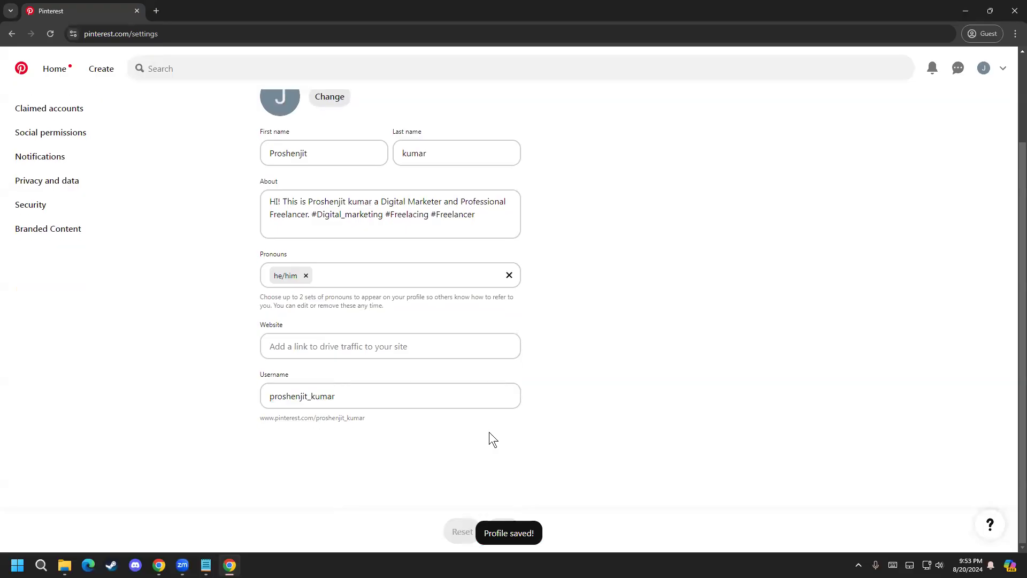
scroll(289, 433, "up", 2)
scroll(289, 434, "down", 2)
left_click(303, 393)
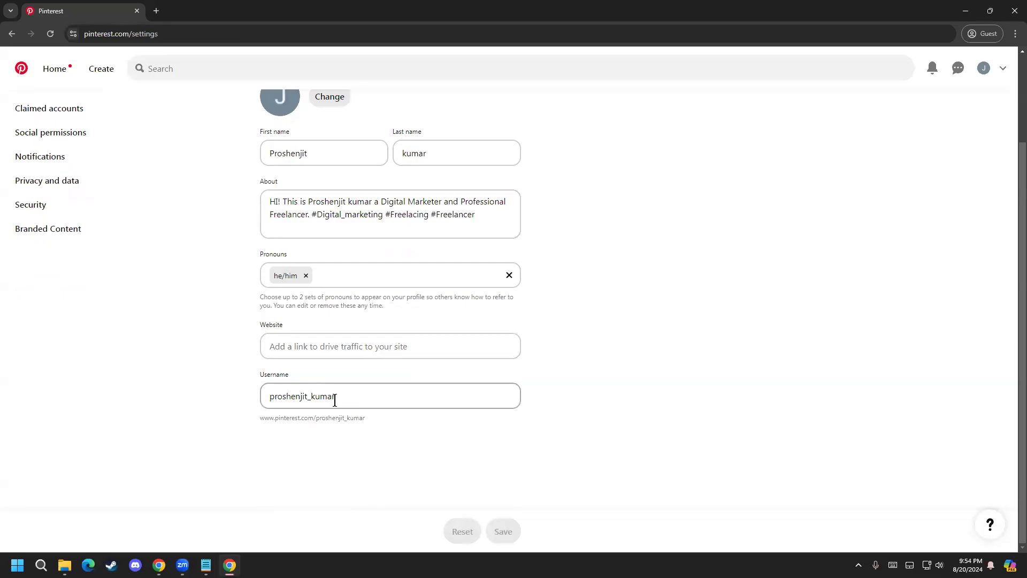
scroll(339, 314, "up", 2)
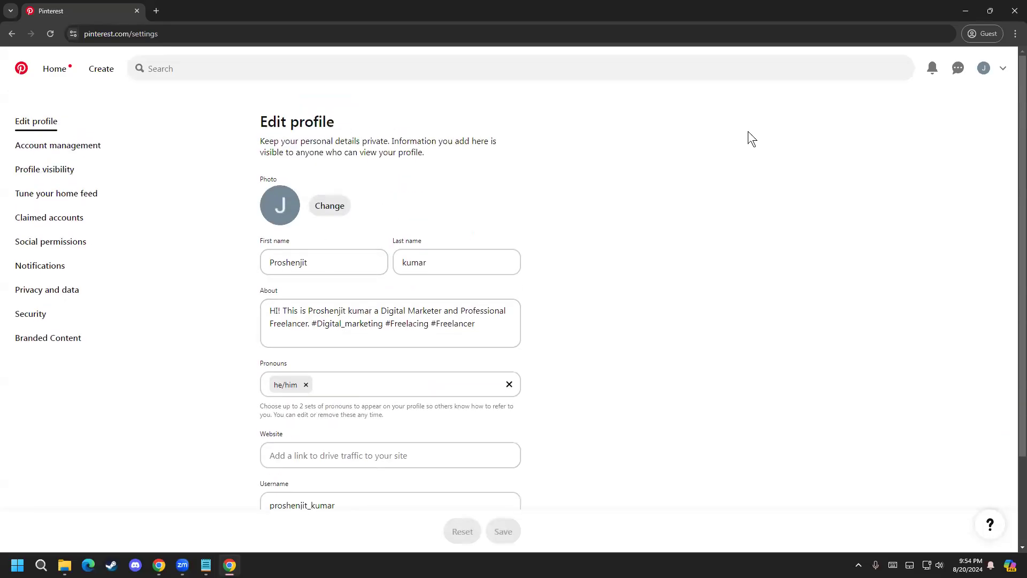
right_click(986, 71)
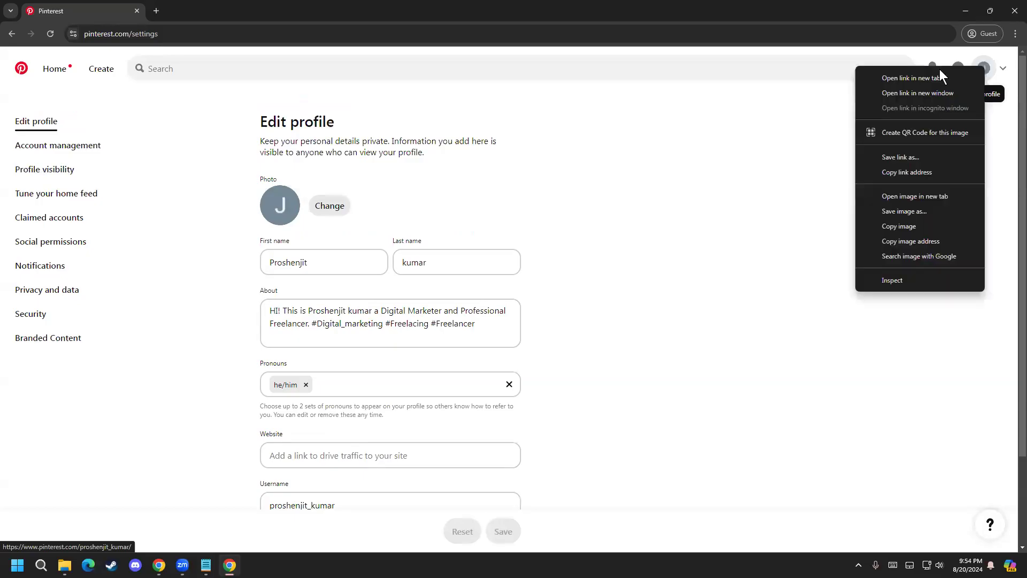
left_click(940, 78)
left_click(177, 11)
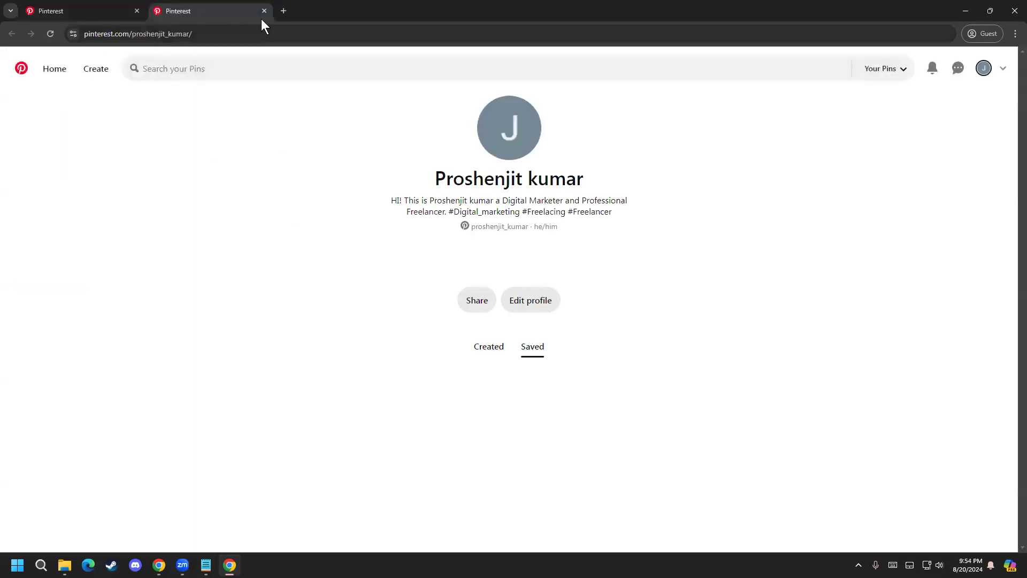
left_click(224, 27)
left_click(176, 35)
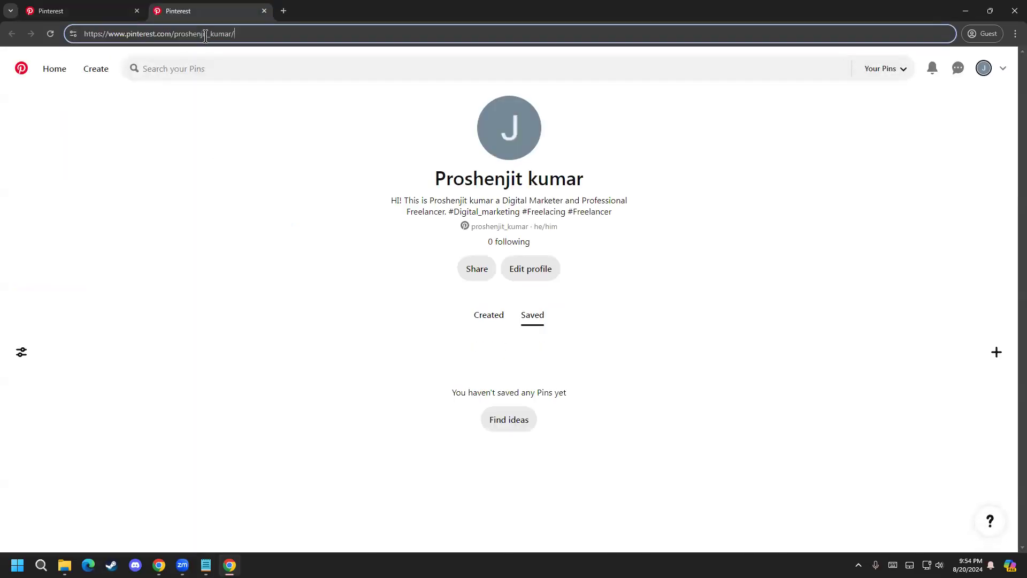
left_click_drag(176, 34, 231, 34)
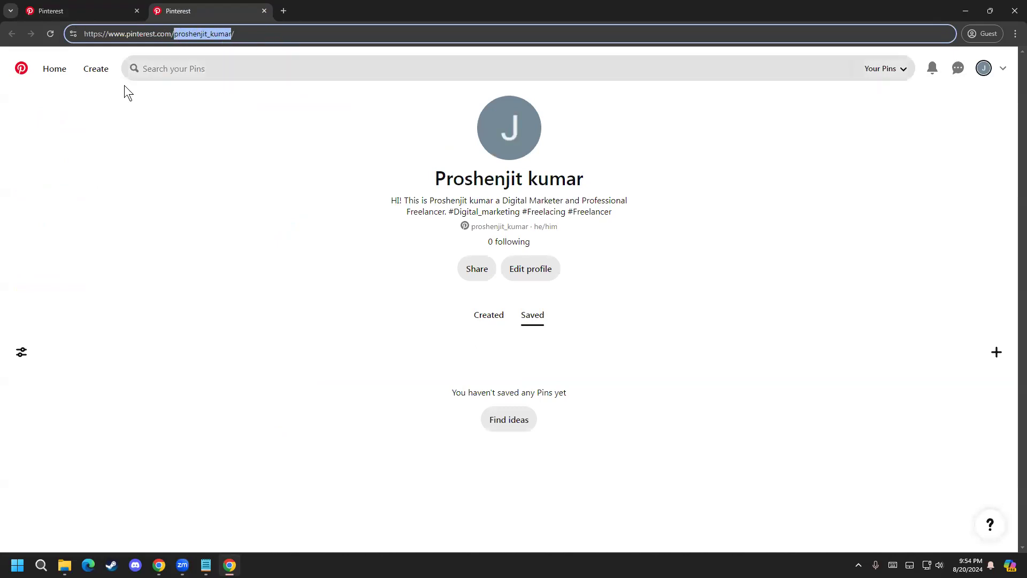
left_click(265, 11)
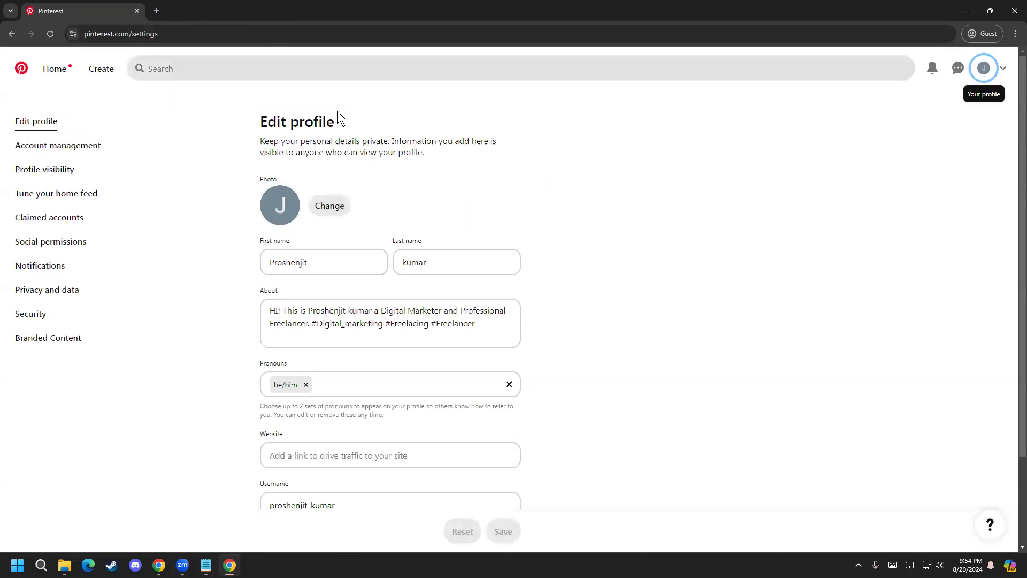
scroll(183, 227, "down", 2)
scroll(187, 321, "up", 2)
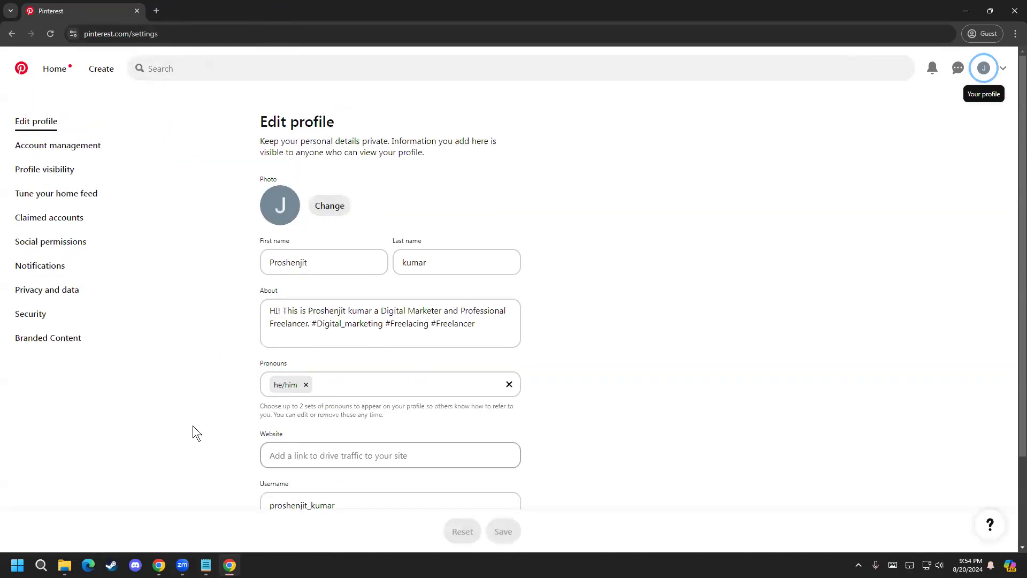
scroll(211, 249, "down", 2)
scroll(273, 375, "up", 3)
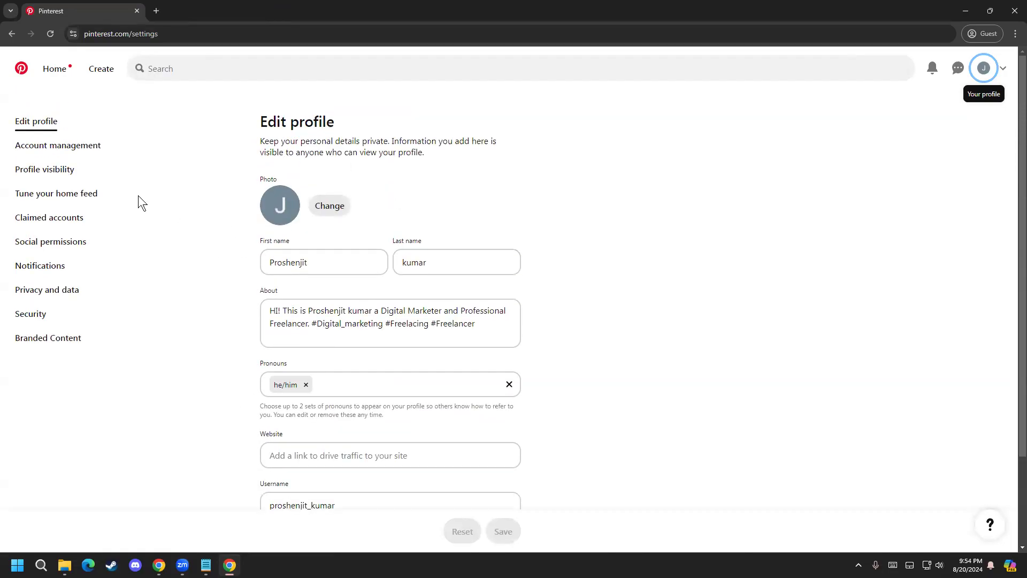
Step: Examine the account management settings, from email, password and business conversion through personal information to account deactivation and deletion
left_click(68, 145)
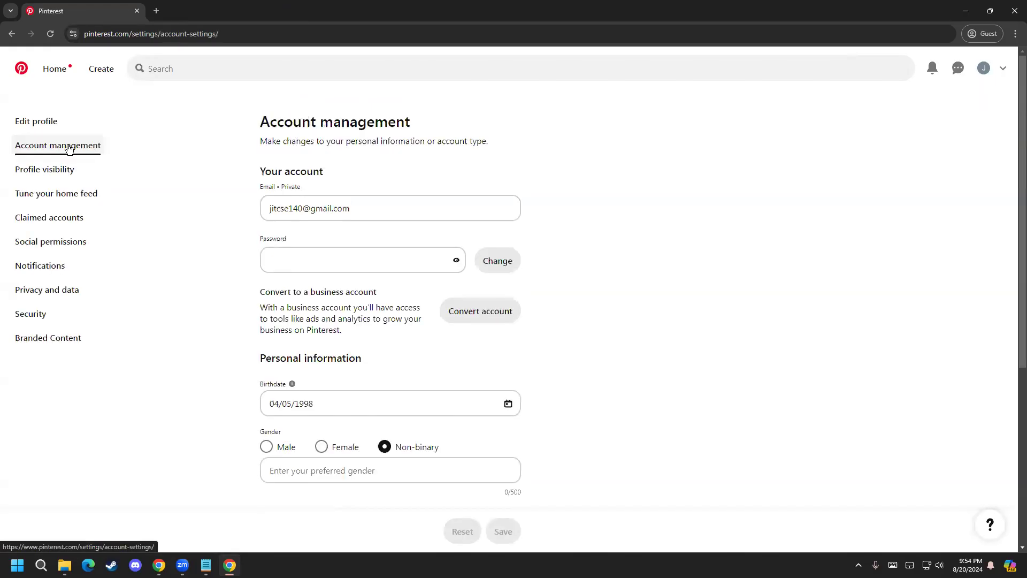
left_click(332, 208)
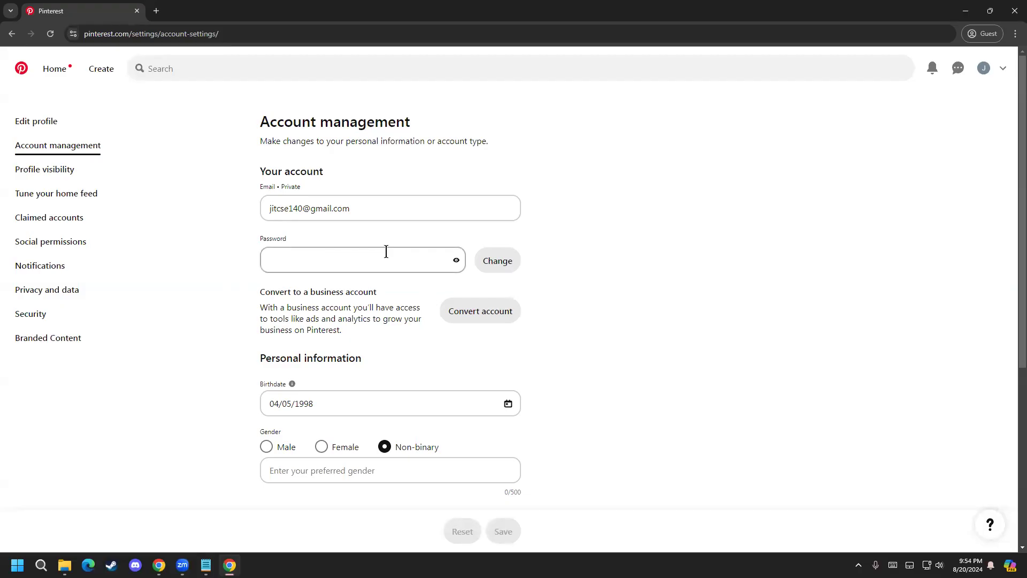
scroll(240, 298, "down", 1)
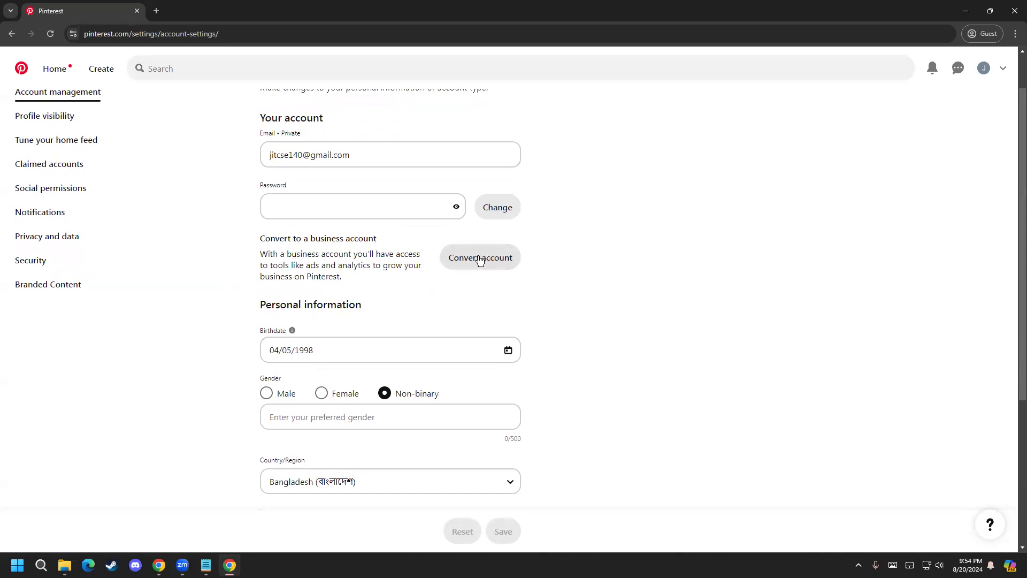
scroll(179, 428, "down", 1)
scroll(176, 419, "up", 2)
scroll(189, 380, "down", 4)
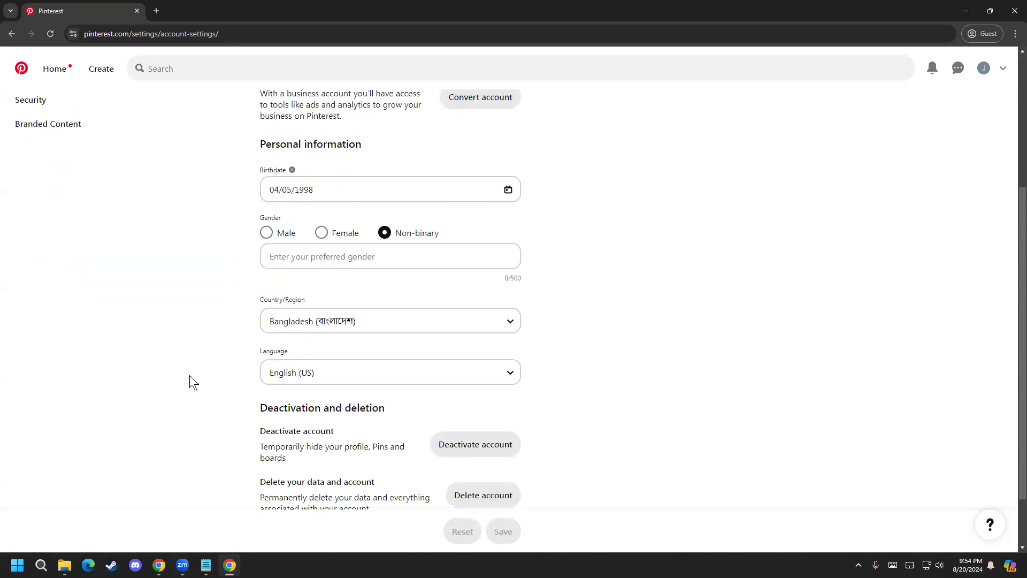
scroll(190, 376, "down", 1)
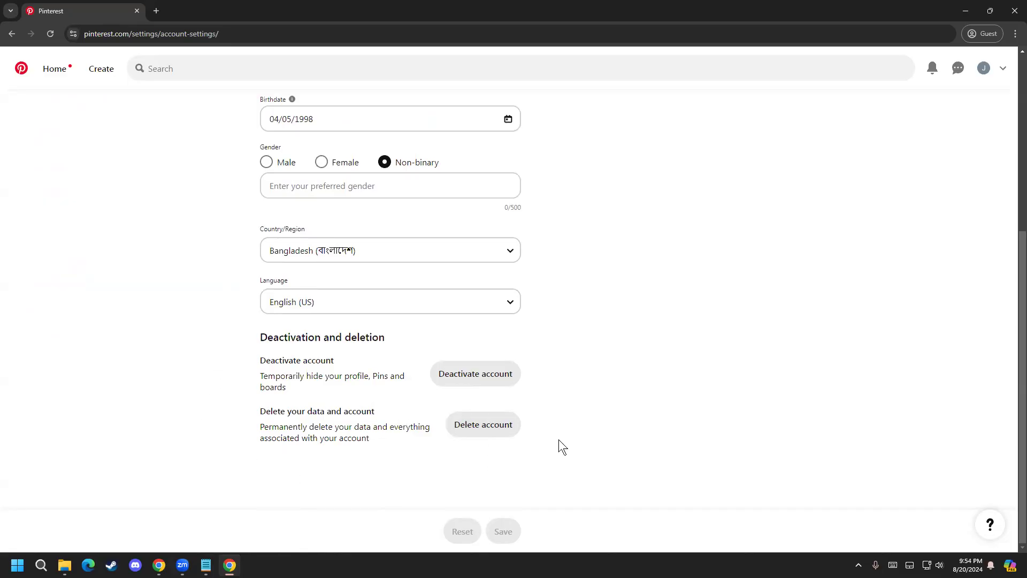
scroll(145, 412, "up", 5)
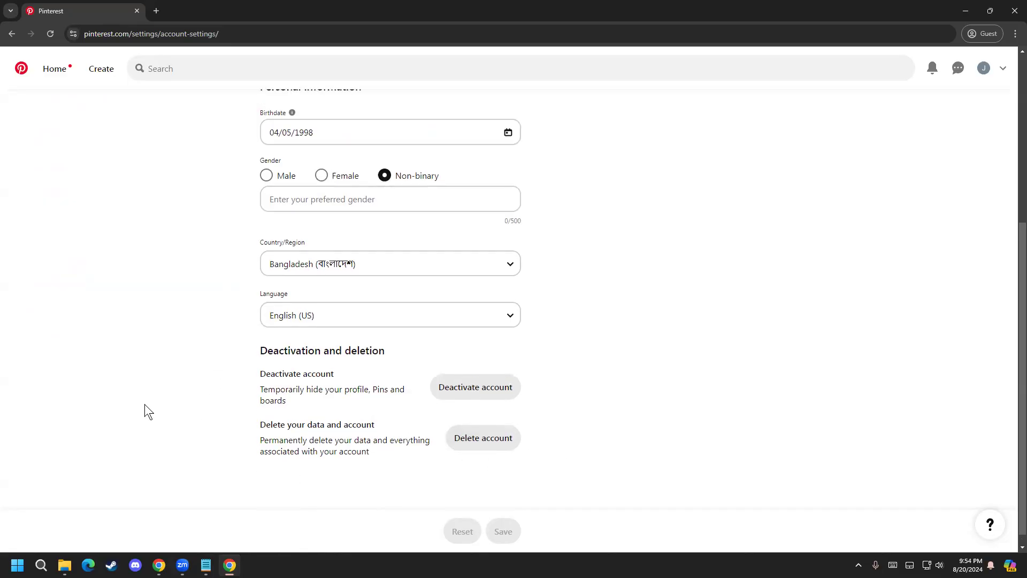
scroll(86, 428, "down", 5)
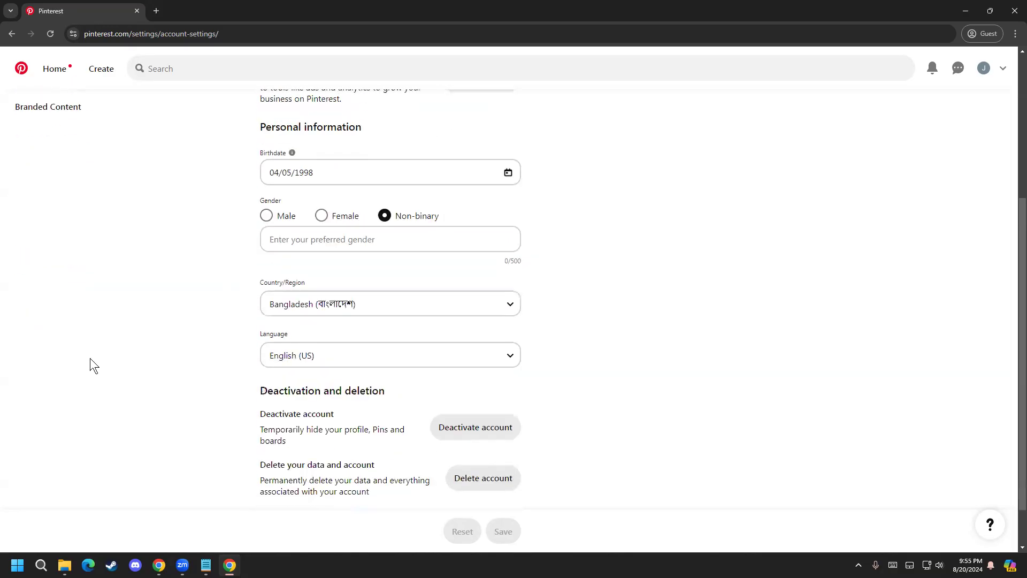
scroll(253, 428, "up", 5)
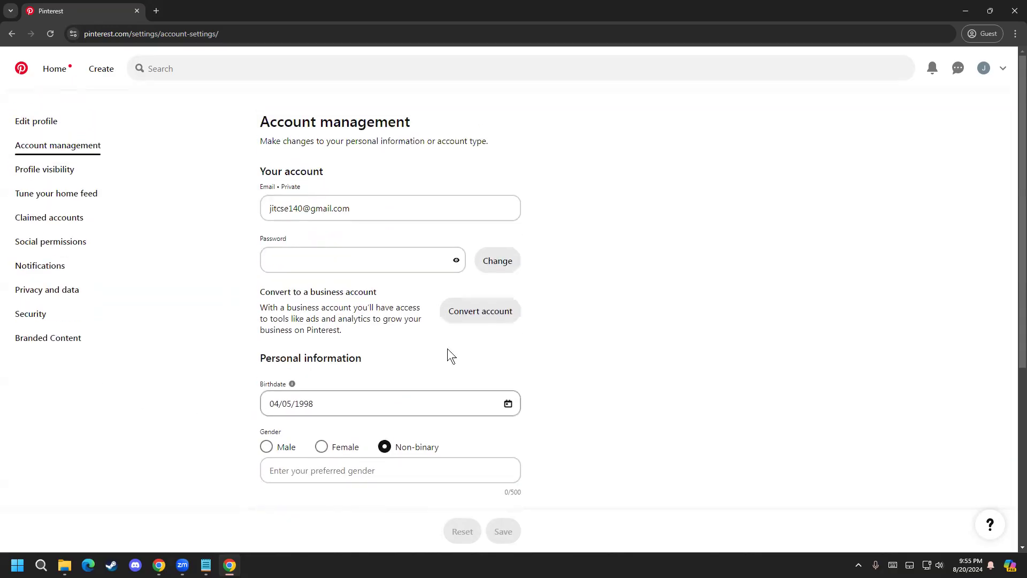
scroll(609, 378, "down", 5)
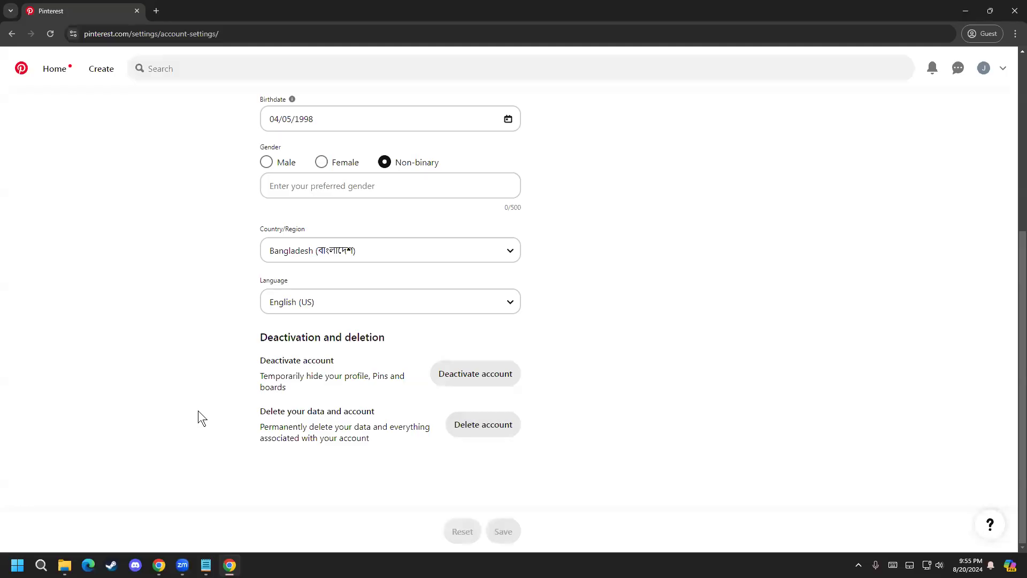
Step: Set the gender in the account's personal information to Male and save the change
scroll(93, 389, "up", 3)
scroll(93, 387, "up", 2)
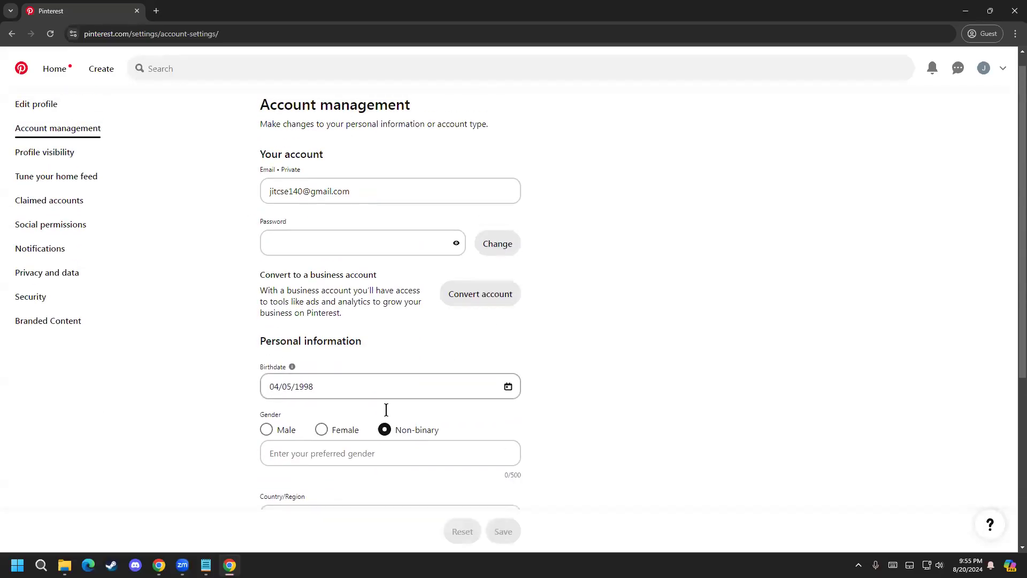
left_click(266, 431)
scroll(203, 438, "down", 4)
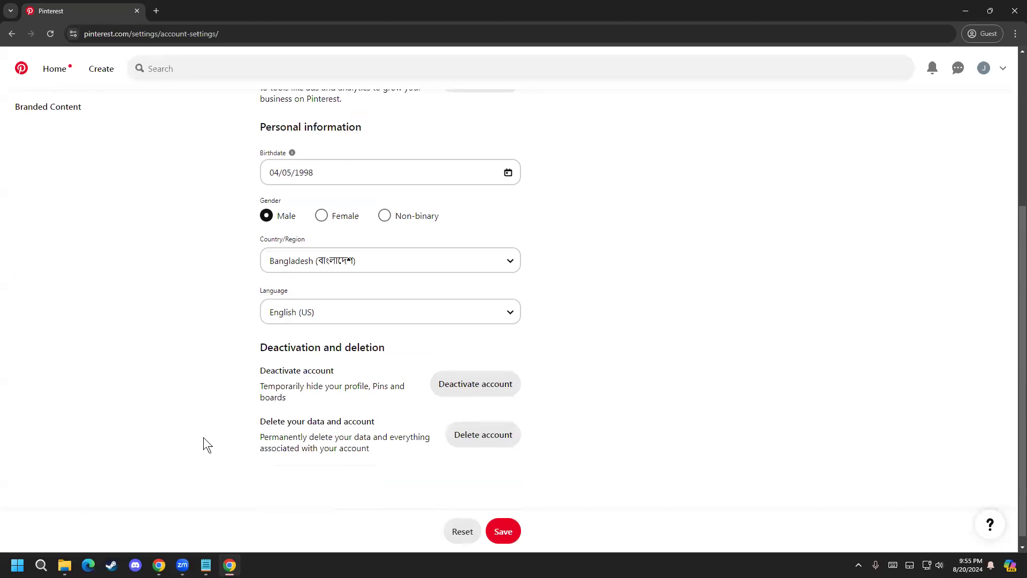
scroll(193, 374, "up", 4)
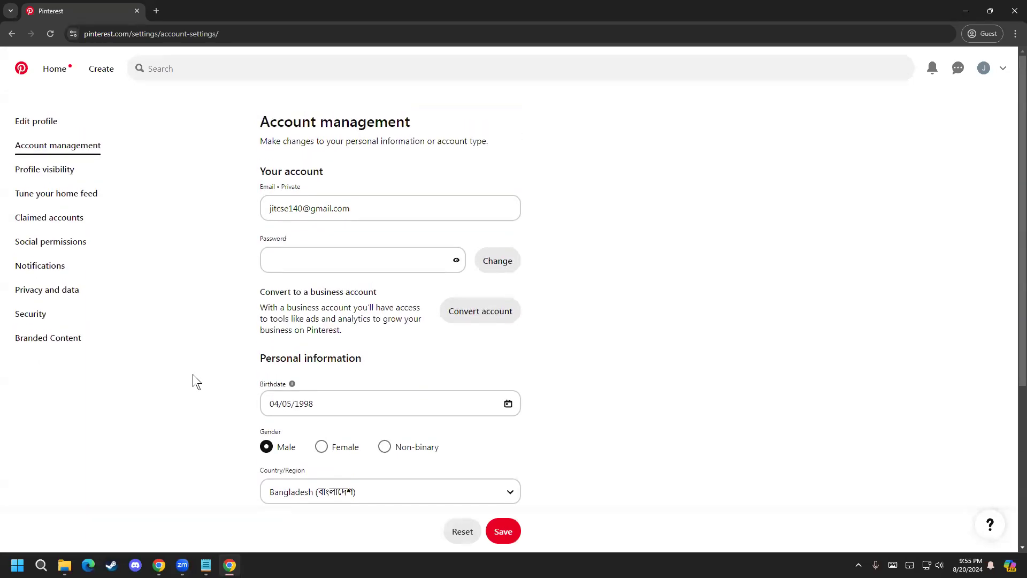
scroll(193, 374, "down", 4)
left_click(501, 531)
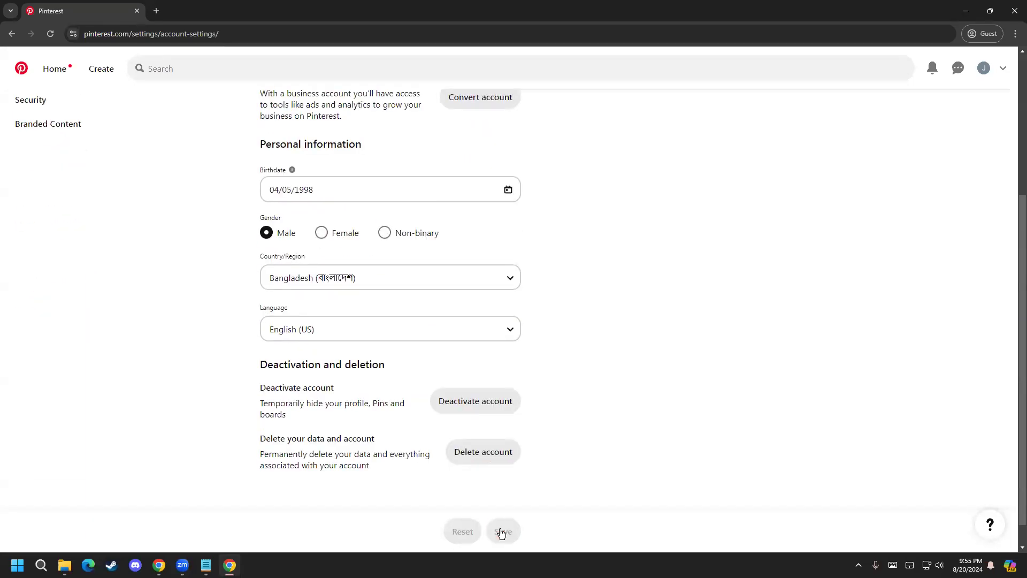
Step: Start converting the account, review the comparison of personal and business features, and upgrade to a free business account
scroll(212, 389, "up", 4)
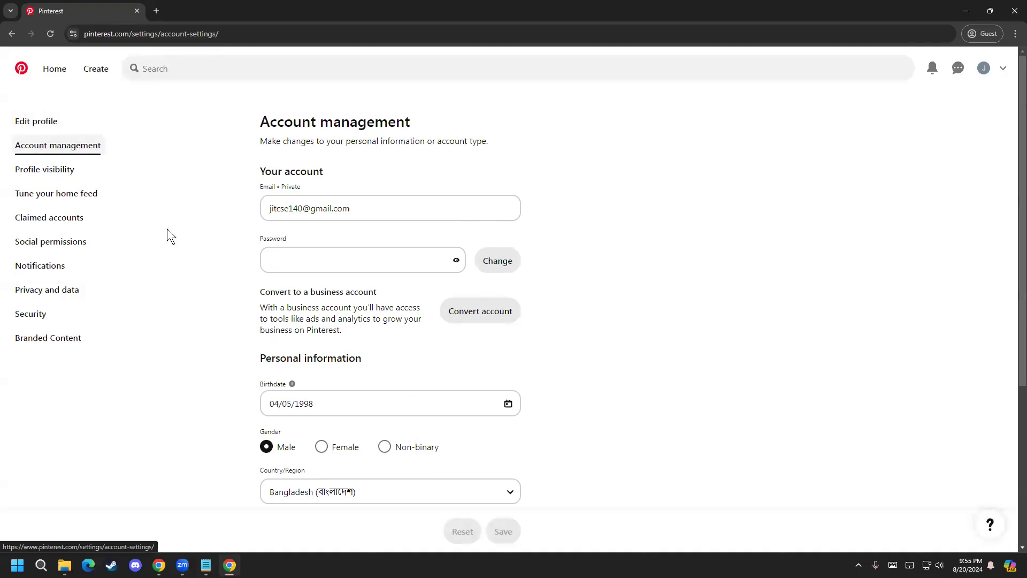
left_click(475, 313)
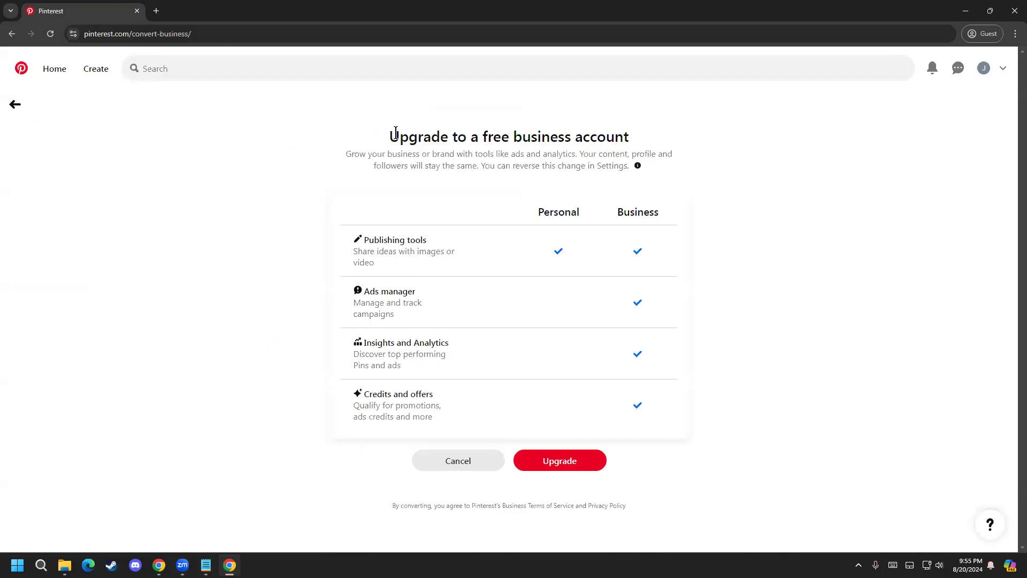
left_click_drag(427, 138, 635, 141)
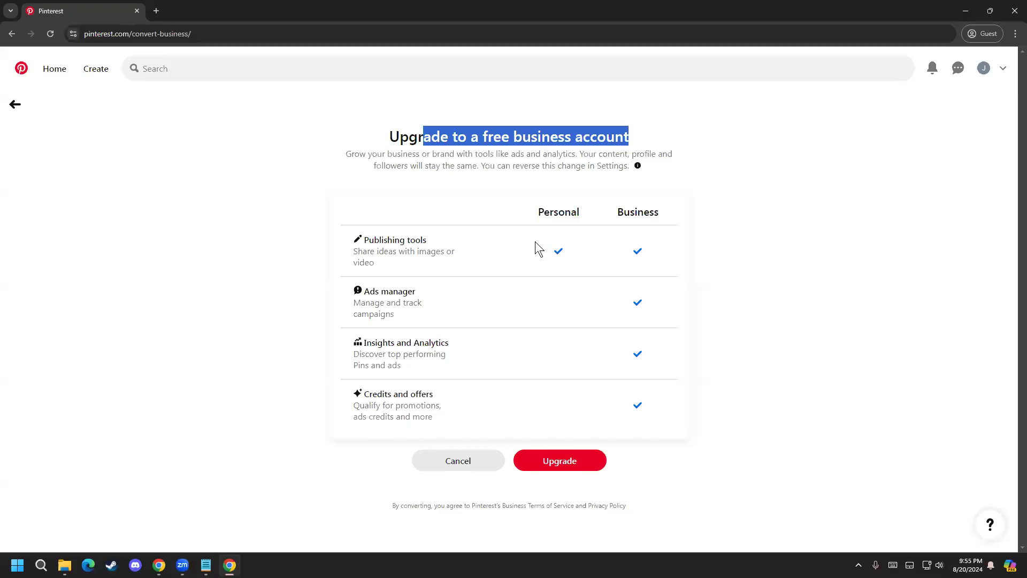
left_click(560, 247)
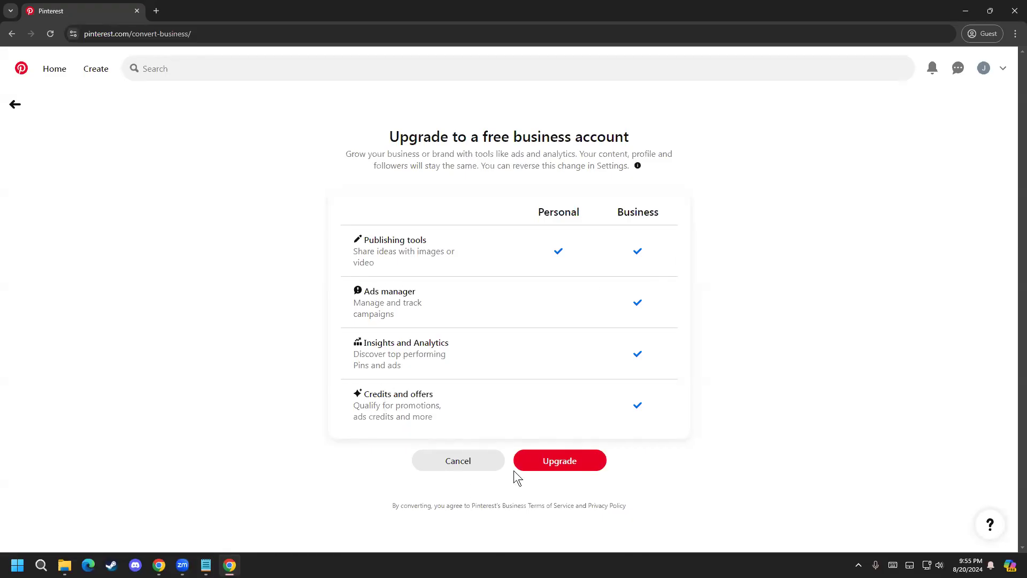
left_click(574, 467)
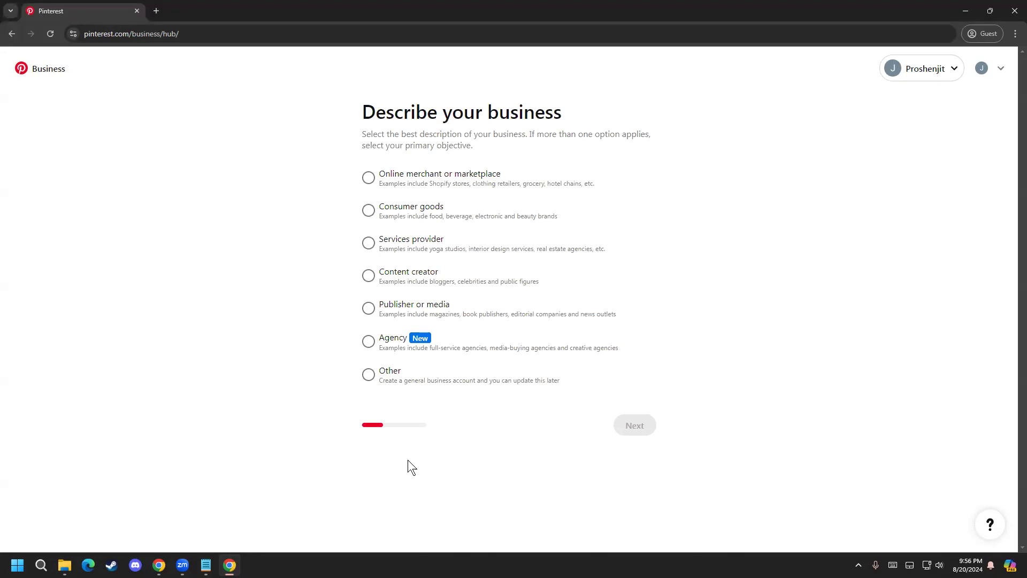
Step: Review the business descriptions, select Publisher or media, and continue to the business details
scroll(450, 453, "up", 4)
scroll(443, 438, "down", 3)
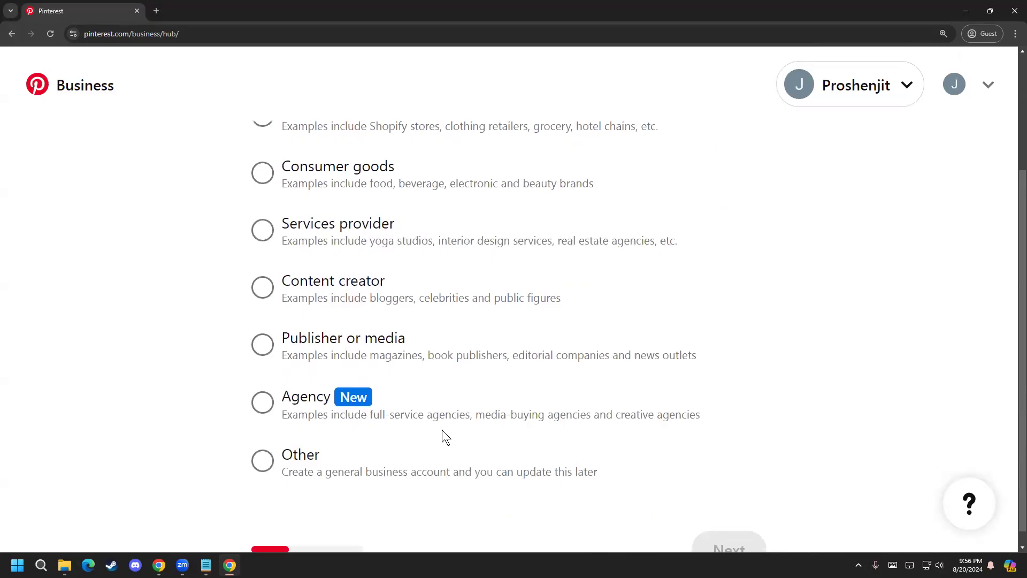
scroll(442, 430, "down", 1)
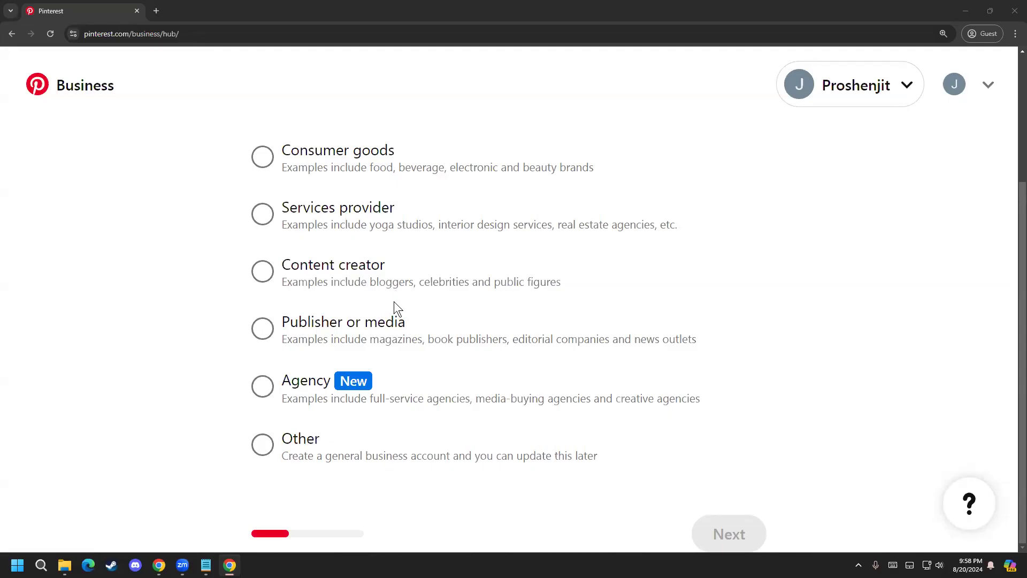
left_click(271, 339)
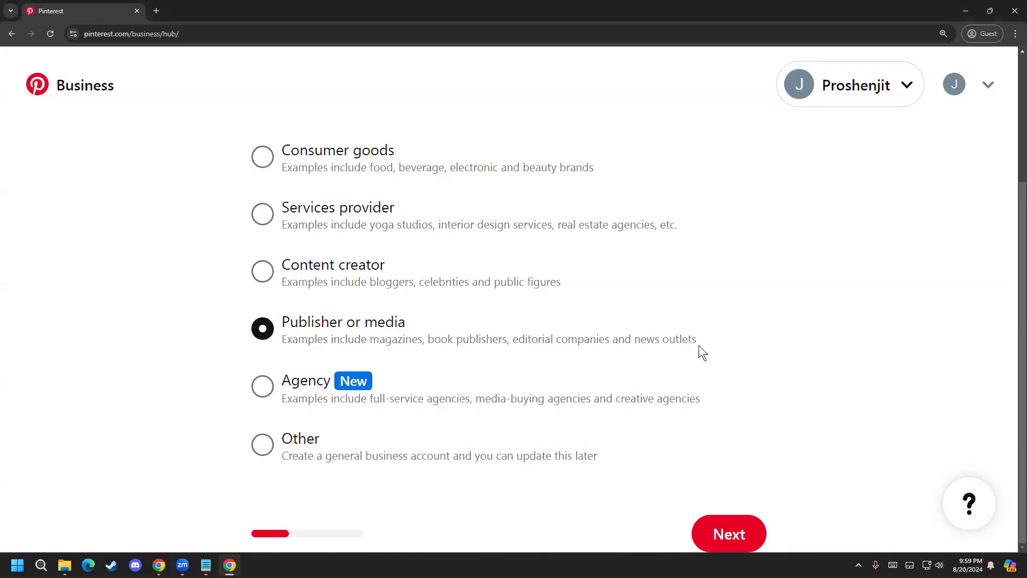
left_click(727, 538)
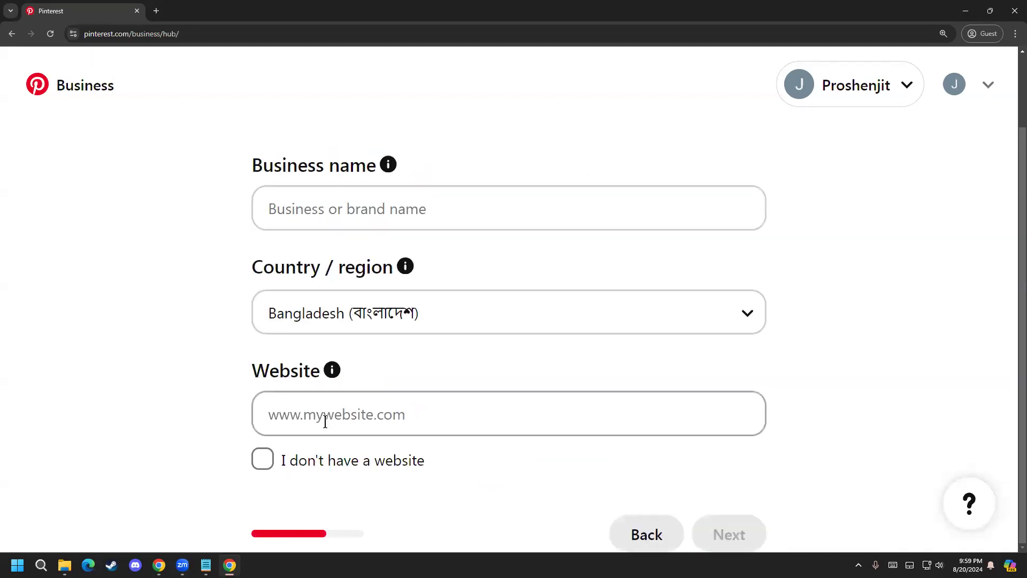
Step: Enter the account owner's full name as the business name
left_click(319, 201)
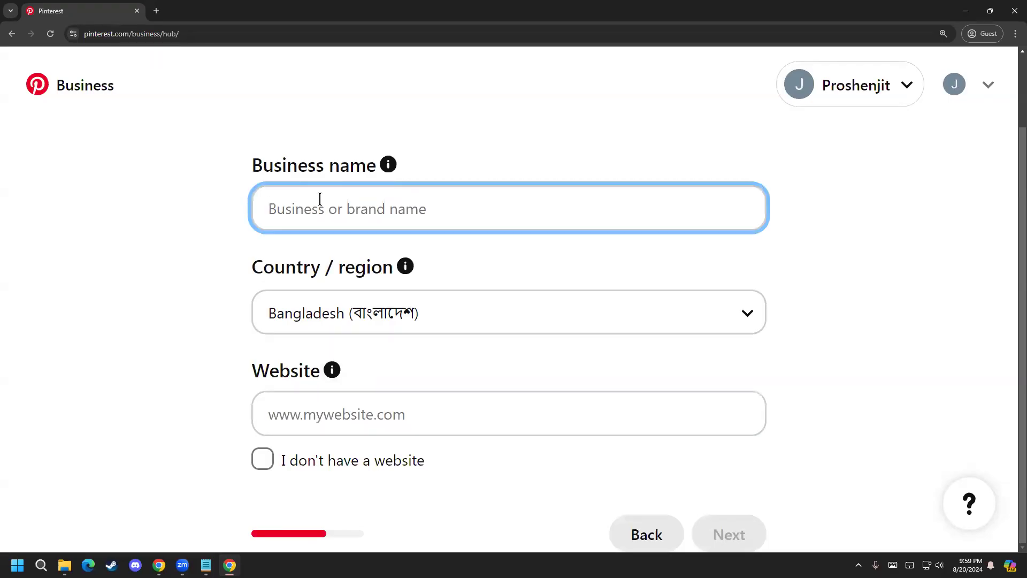
key("super+v")
scroll(343, 336, "down", 2)
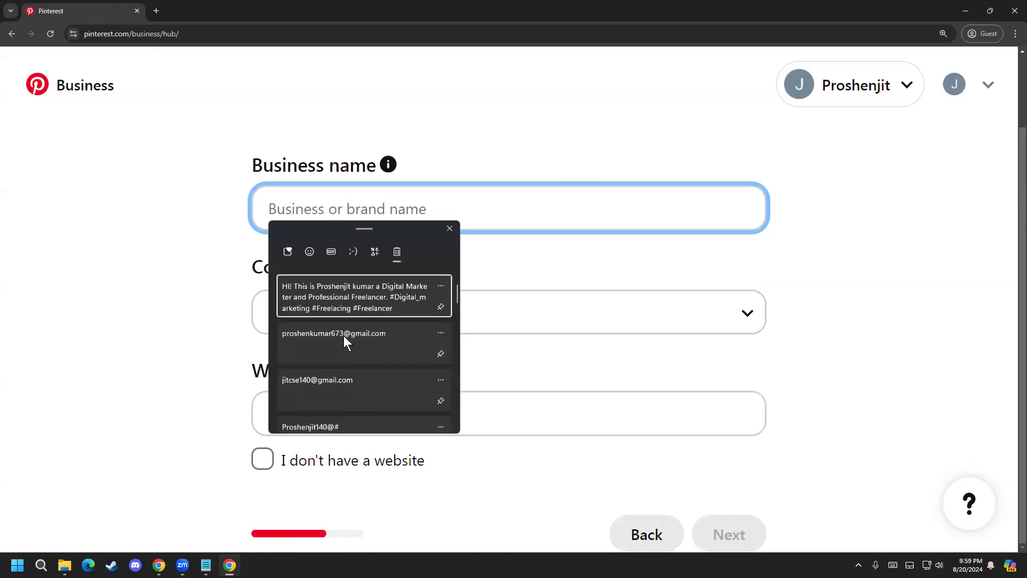
scroll(344, 336, "down", 5)
left_click(316, 222)
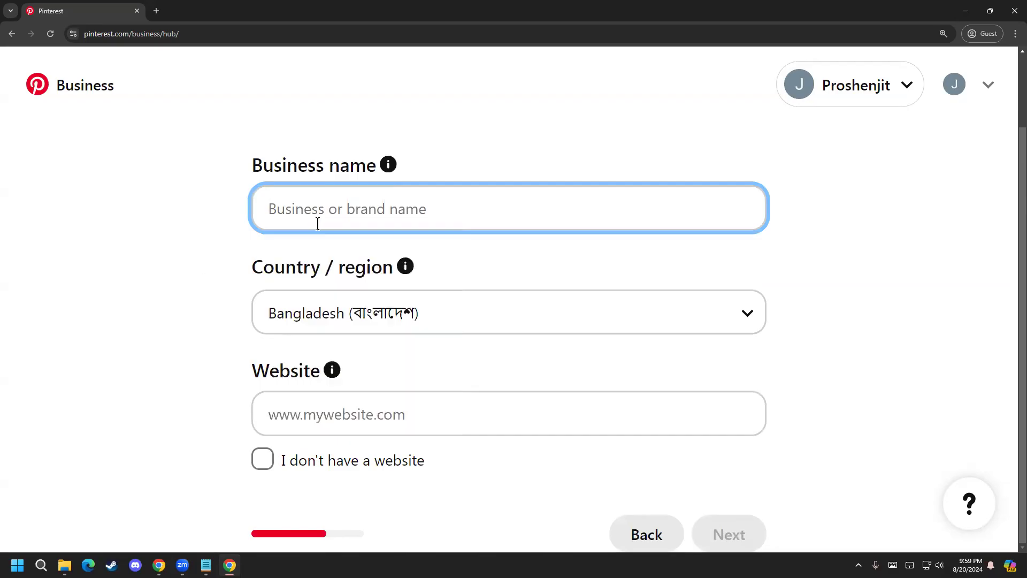
type("oj")
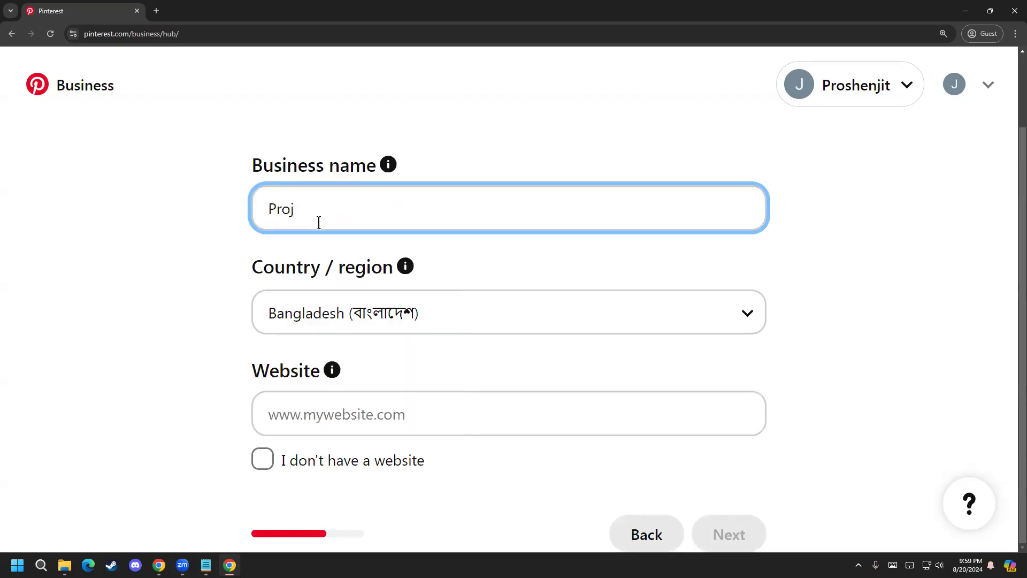
key("ctrl+a")
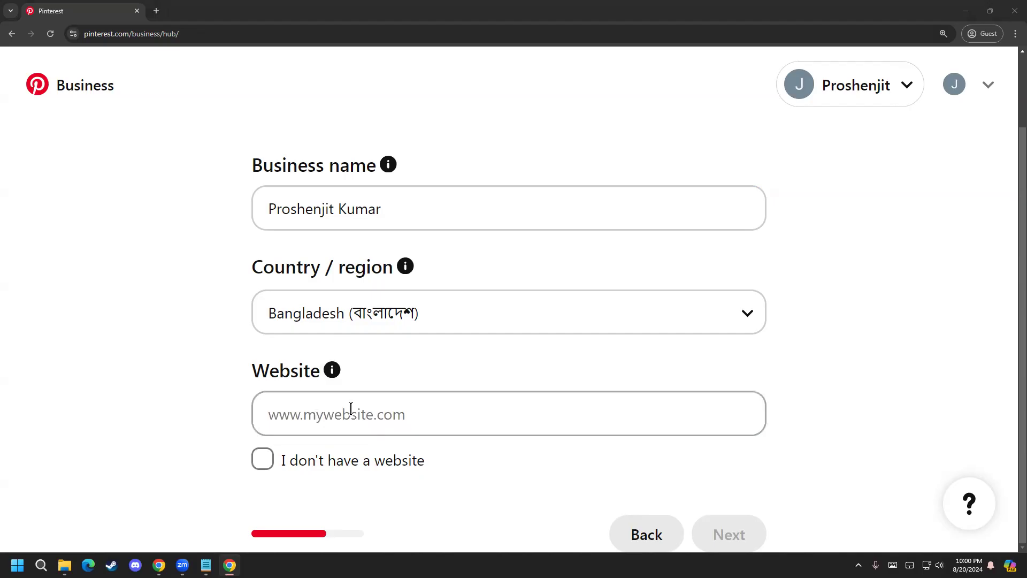
Step: Browse the country / region choices and select Bangladesh for the business
left_click(262, 462)
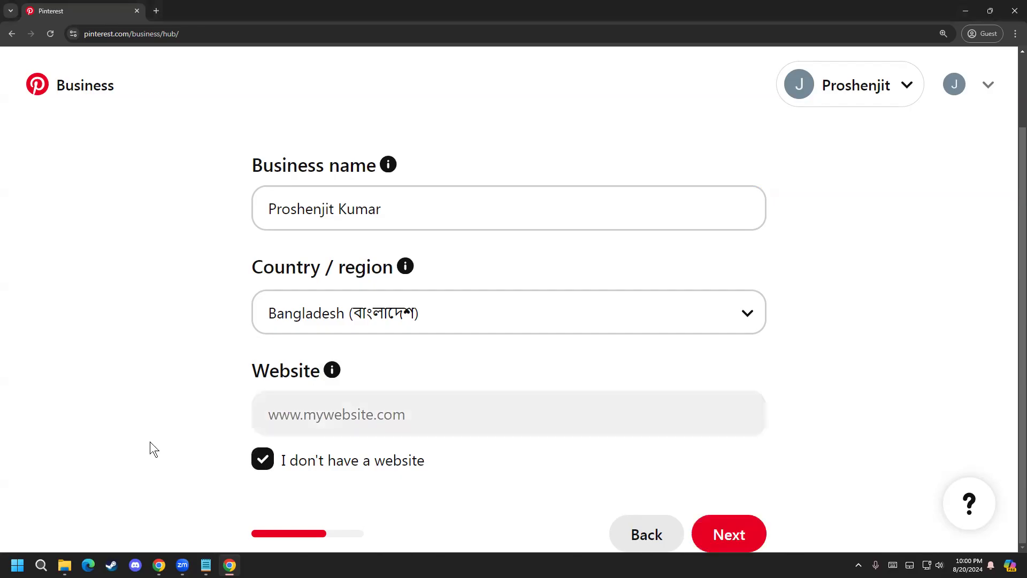
left_click(268, 454)
left_click(380, 327)
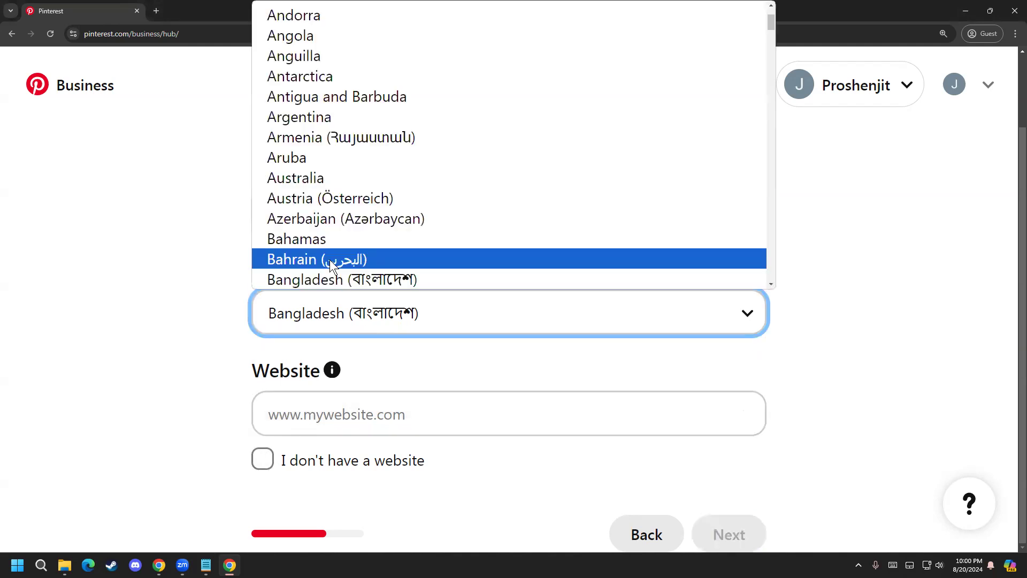
key("ctrl+minus")
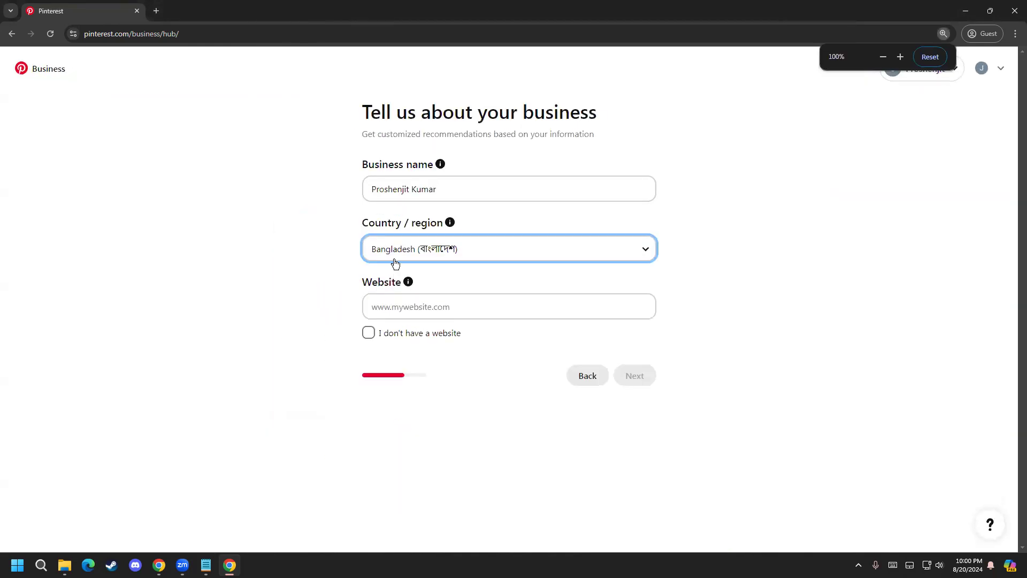
left_click(393, 256)
key("o")
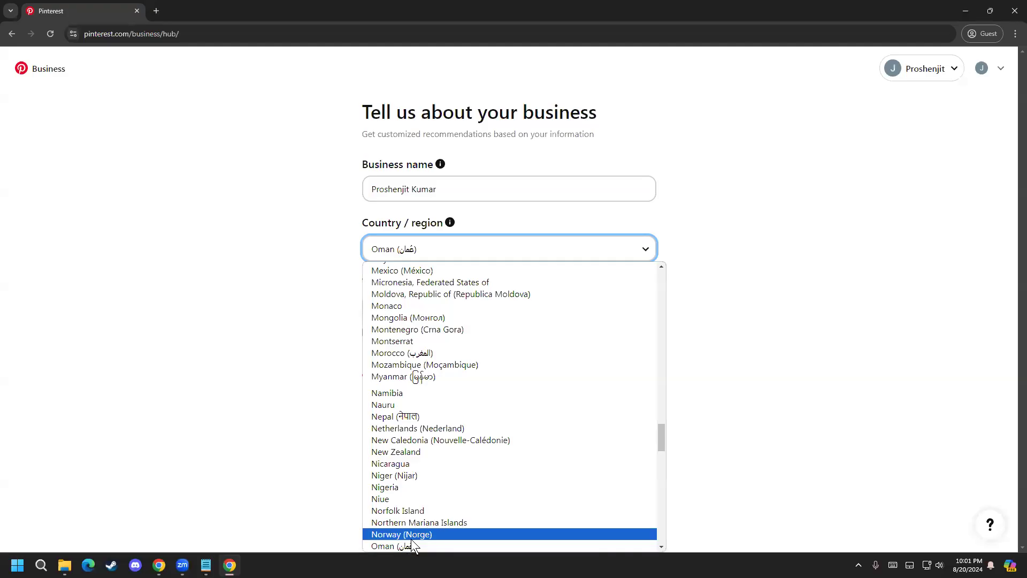
key("b")
key("b")
key("b")
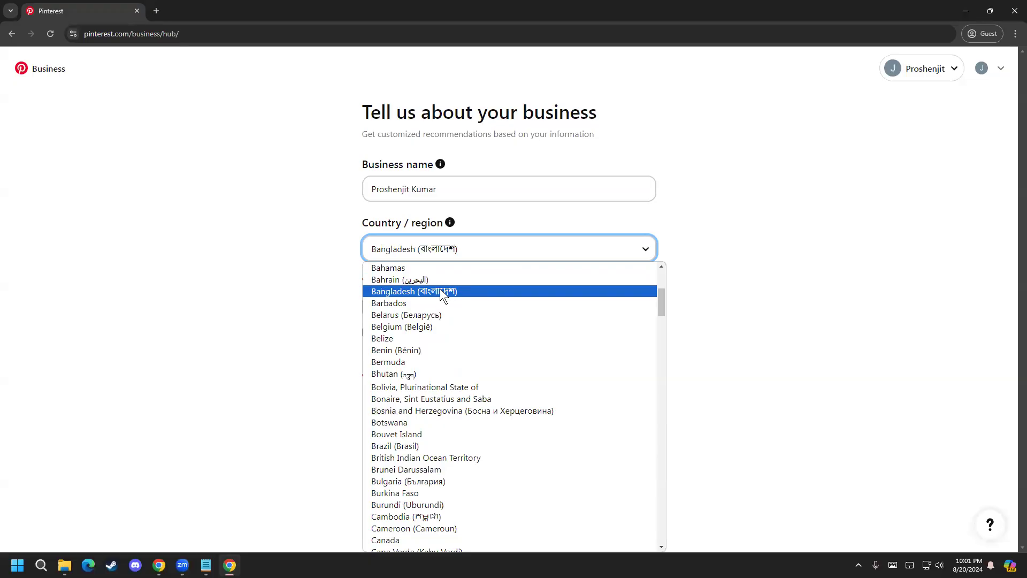
left_click(436, 293)
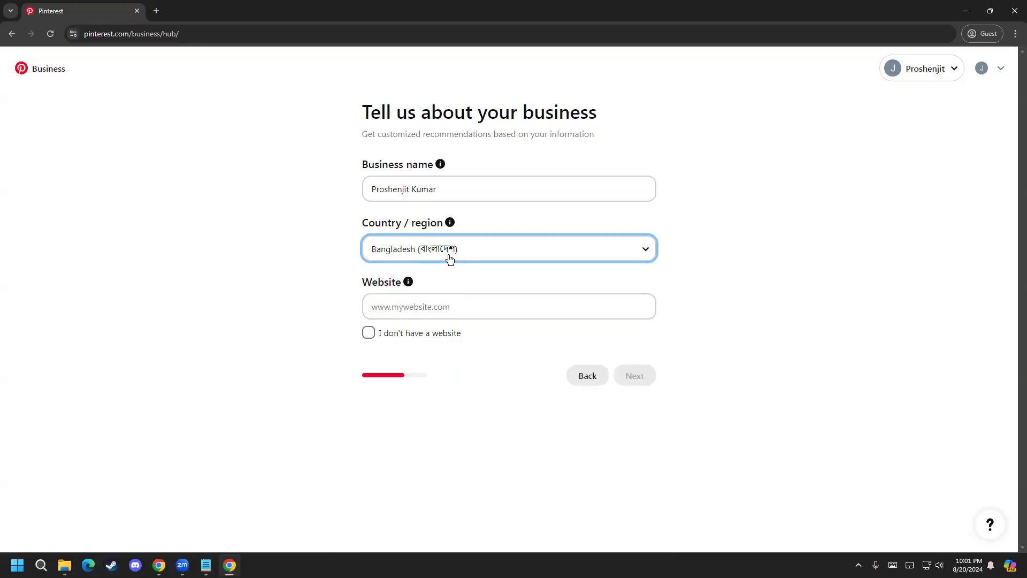
key("ctrl+plus")
key("ctrl+plus")
key("ctrl+plus")
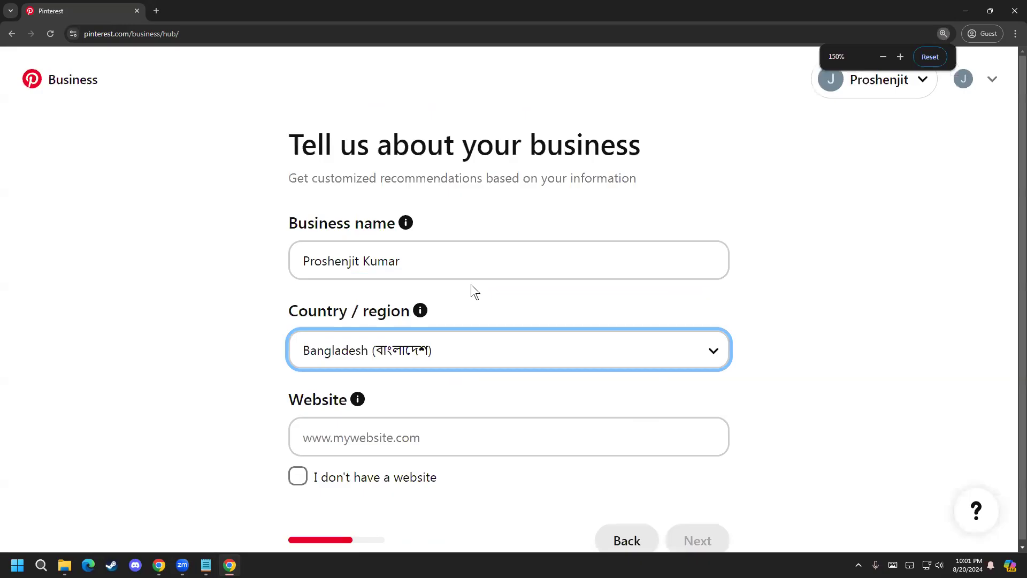
key("ctrl+minus")
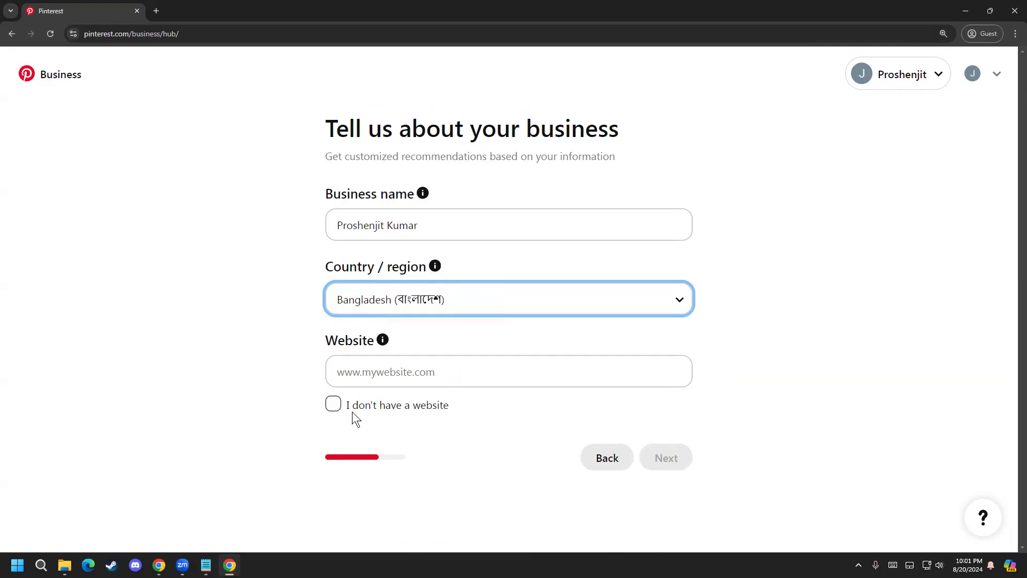
Step: Mark that the business doesn't have a website and continue to the additional details
left_click(334, 404)
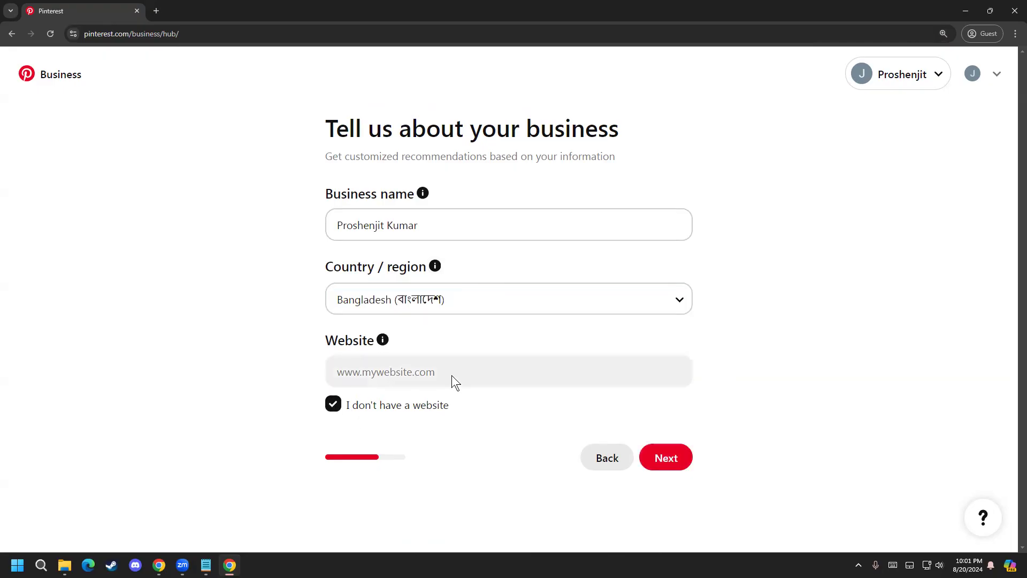
left_click(334, 405)
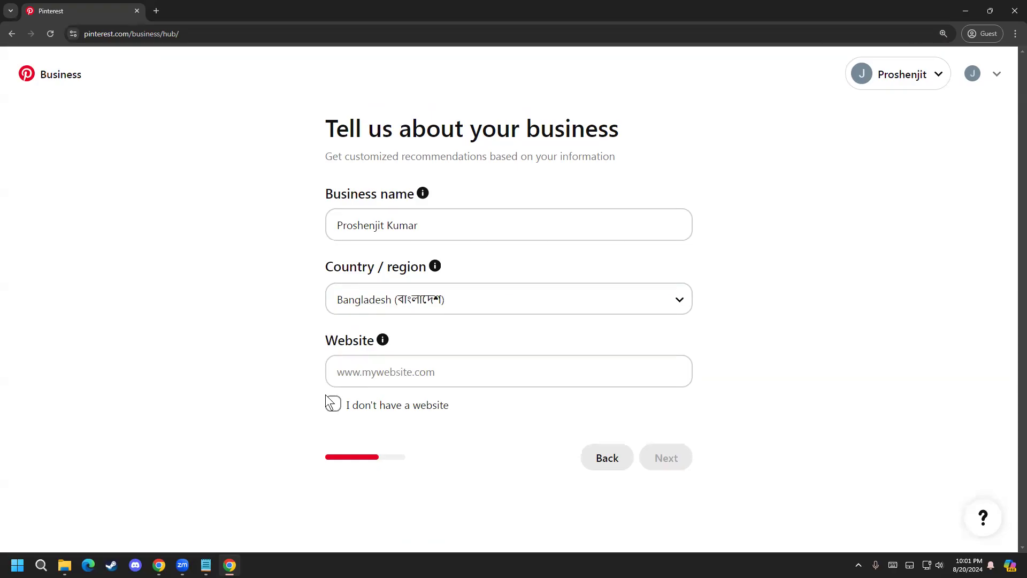
left_click(333, 404)
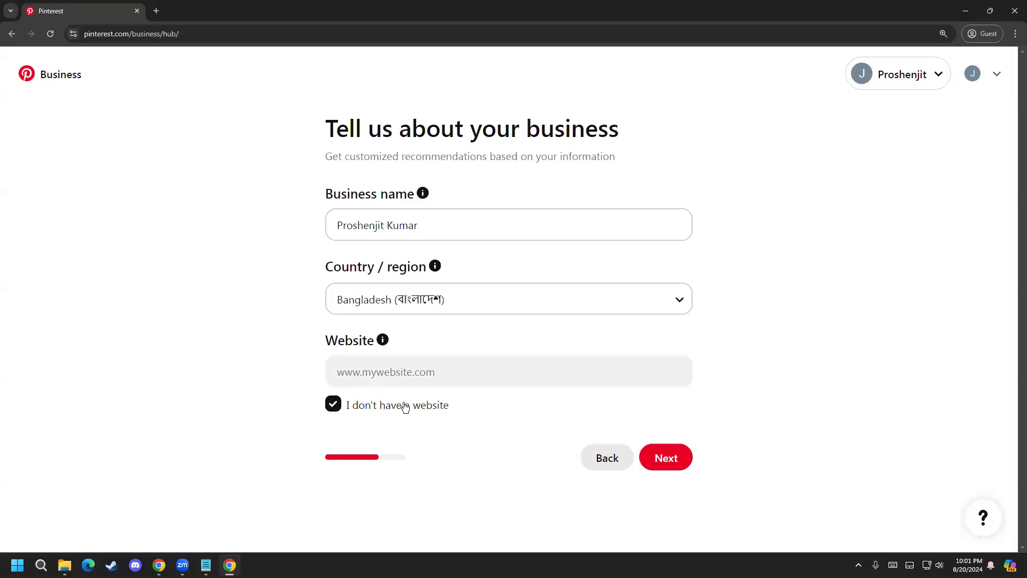
left_click(662, 462)
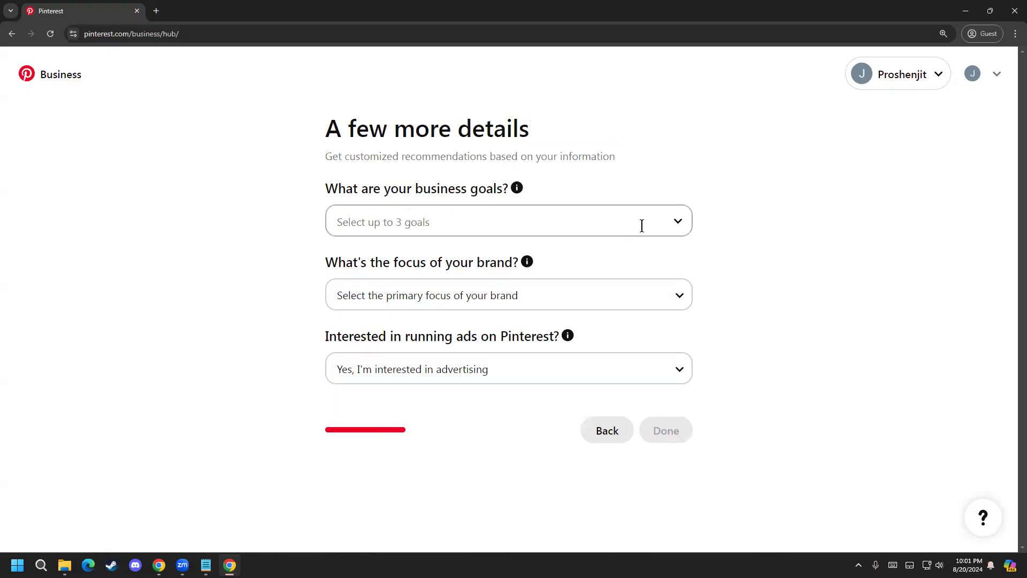
Step: Select three business goals: Create content on Pinterest to grow an audience, Grow brand awareness, and Drive traffic to your site
left_click(679, 223)
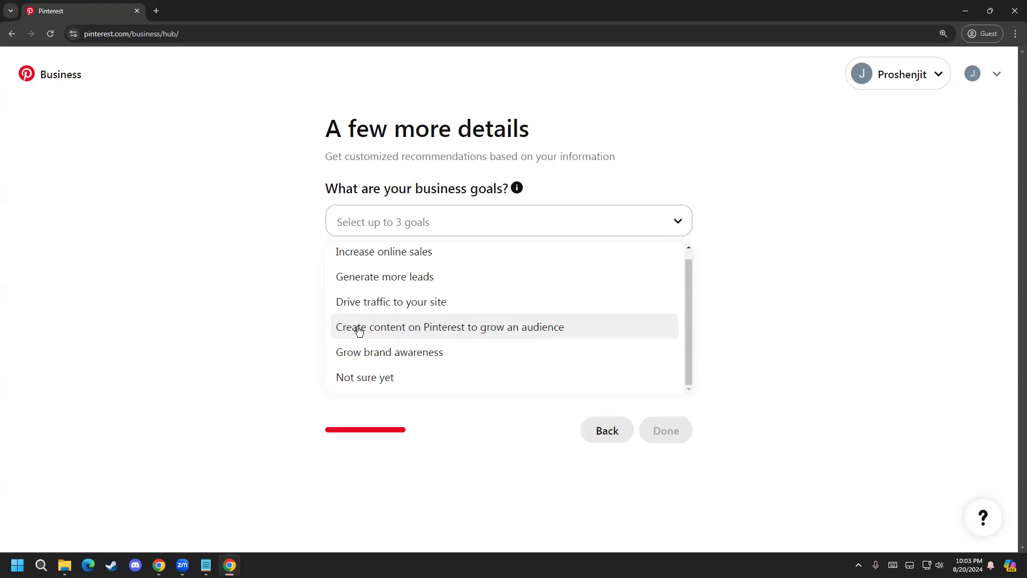
left_click(522, 329)
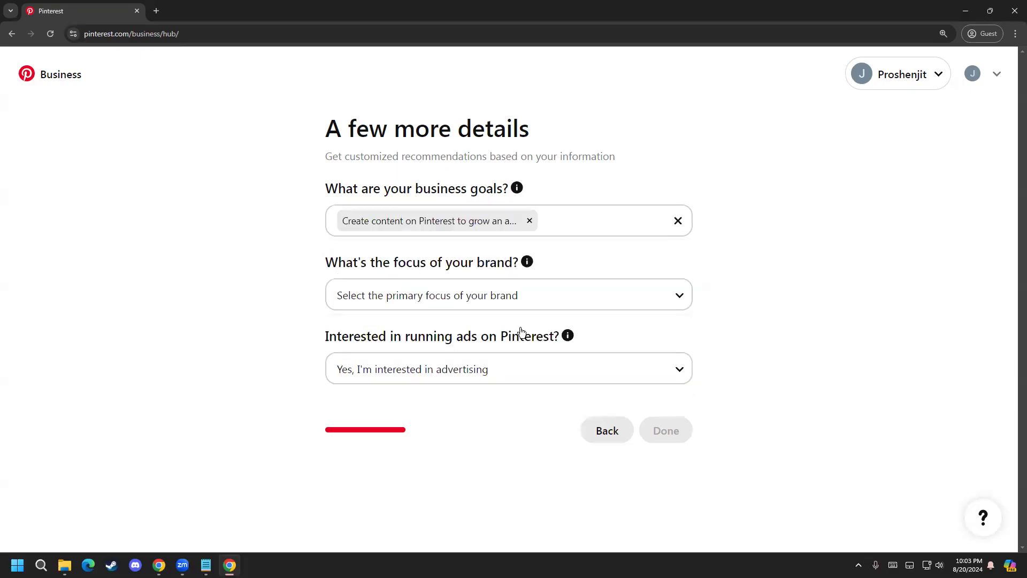
left_click(590, 214)
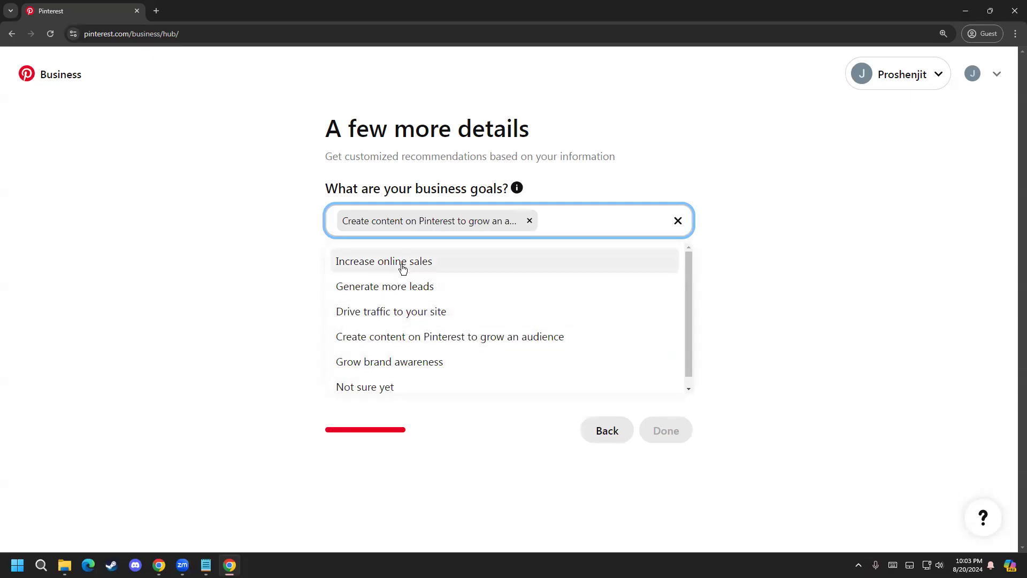
left_click(402, 367)
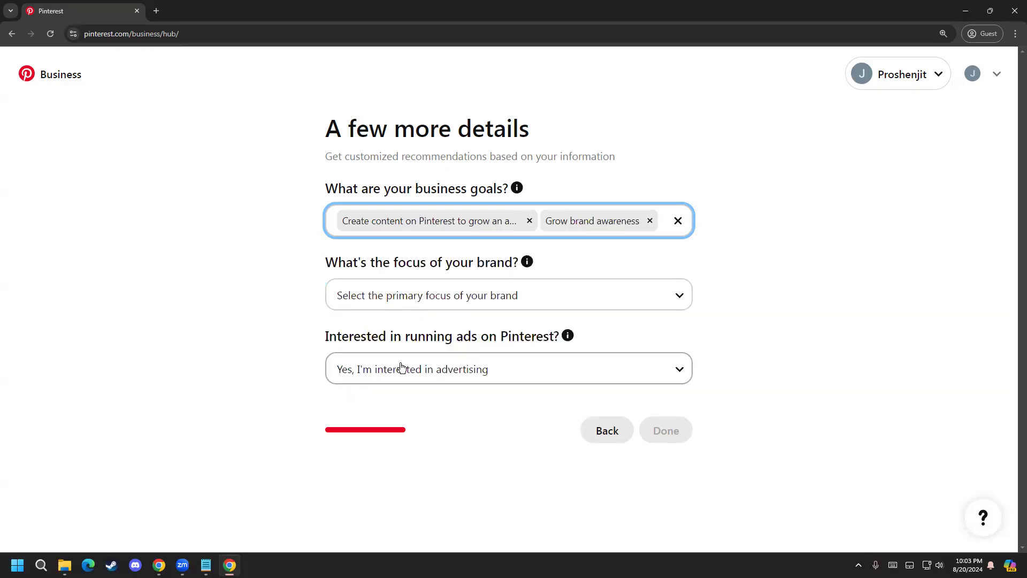
left_click(664, 226)
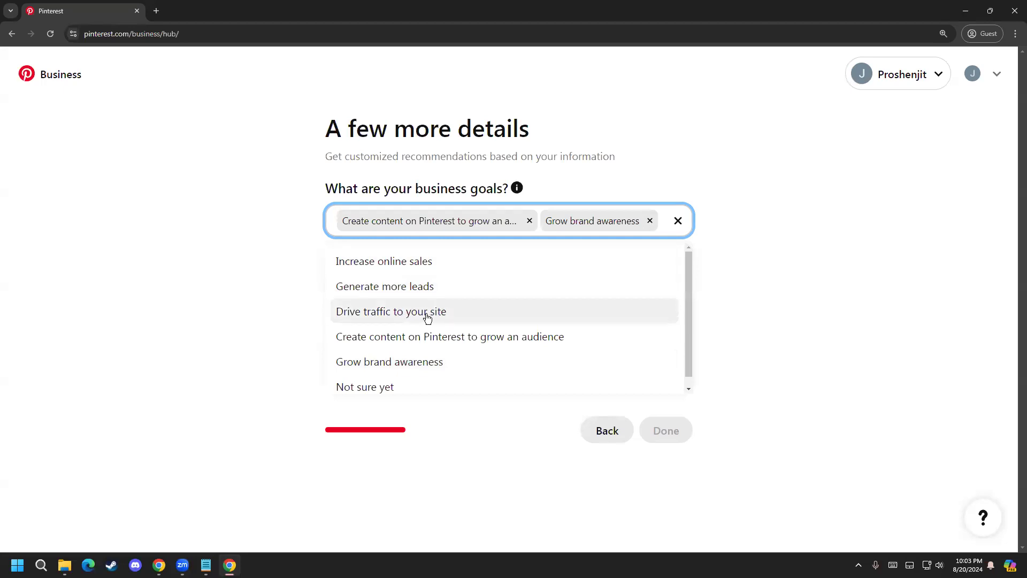
left_click(379, 316)
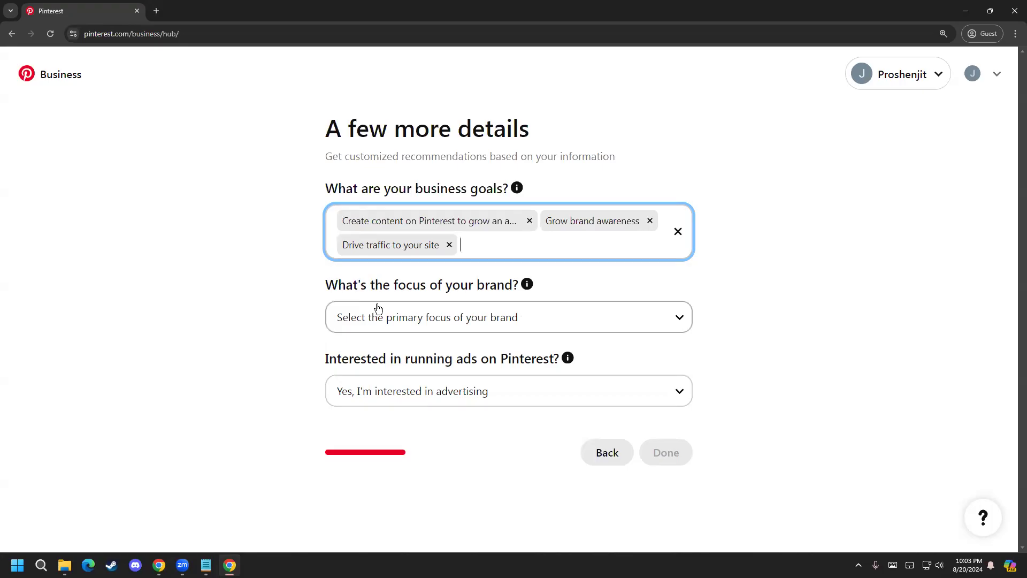
Step: Set the brand focus to Other, choose "Yes, I'm interested in advertising" for running ads, and submit the business details
left_click(394, 316)
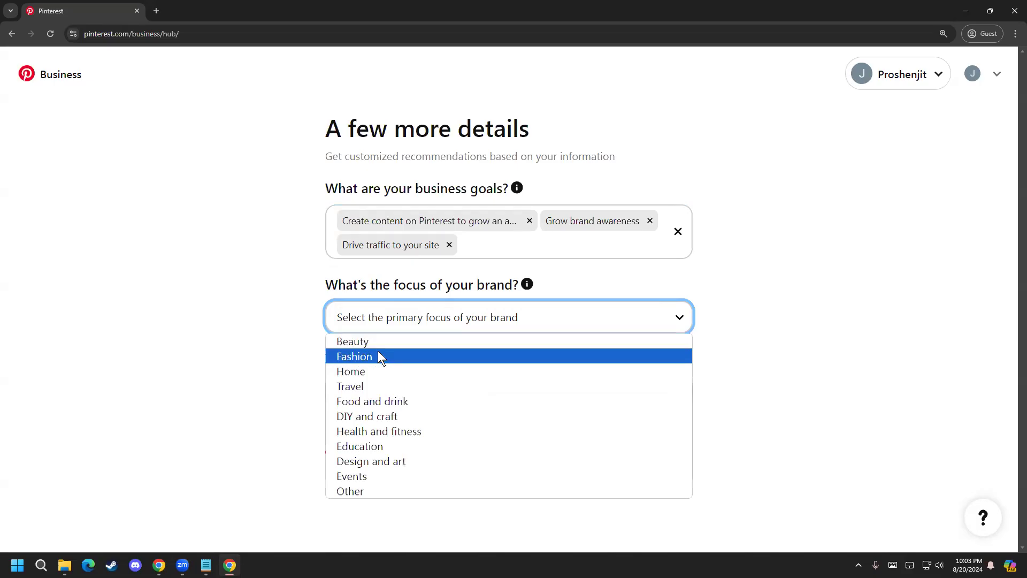
left_click(357, 489)
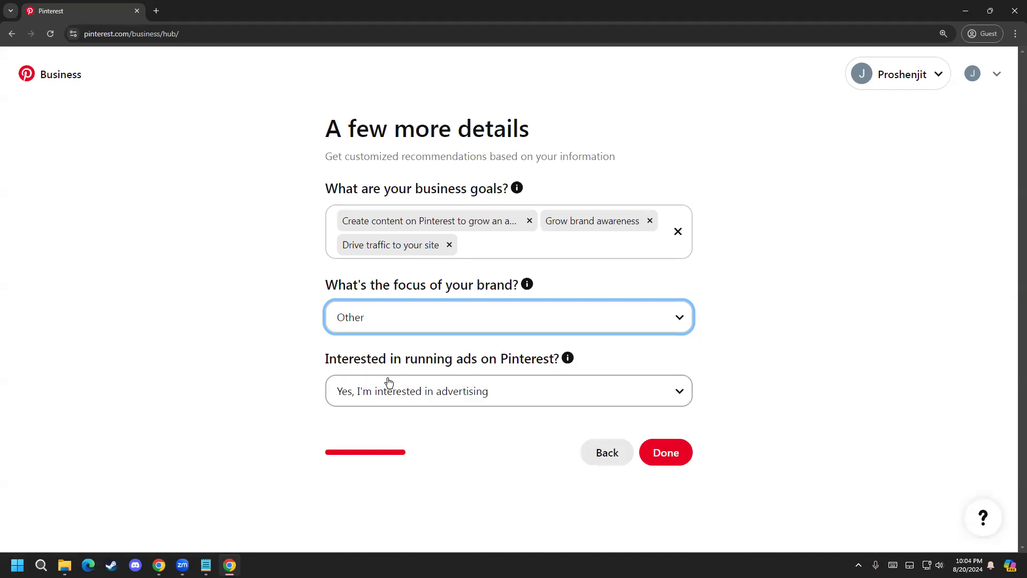
left_click(459, 396)
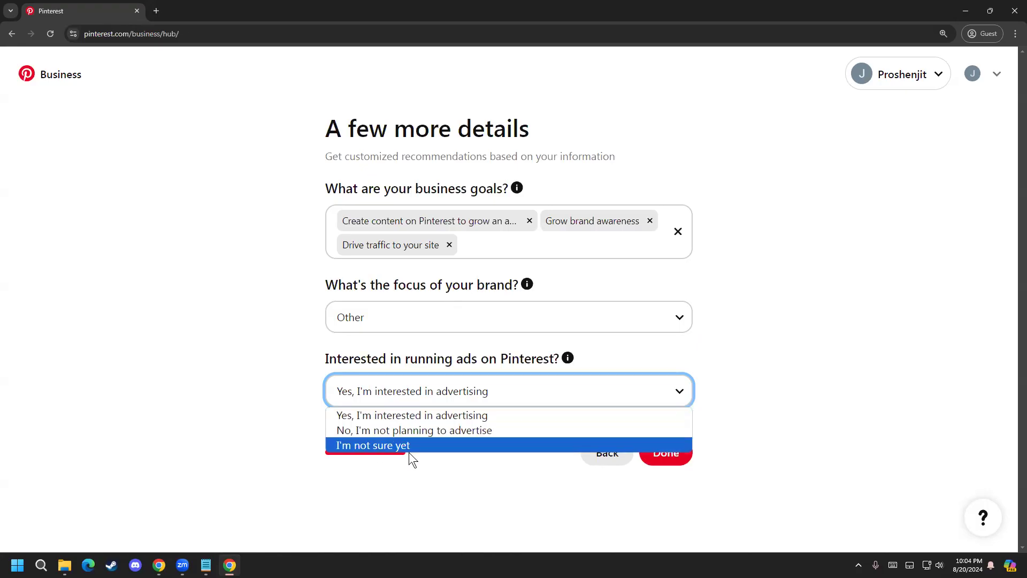
left_click(402, 415)
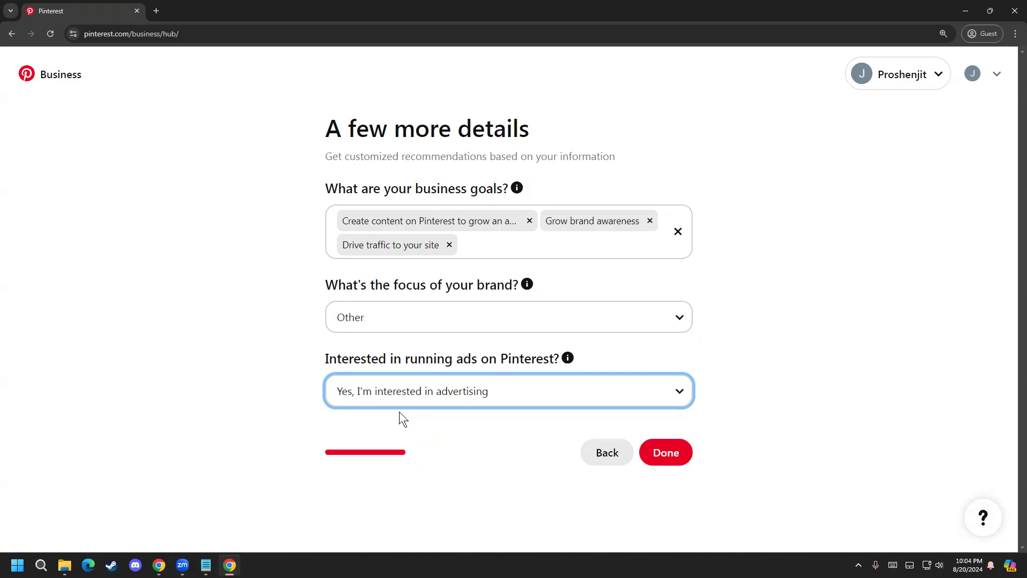
left_click(675, 454)
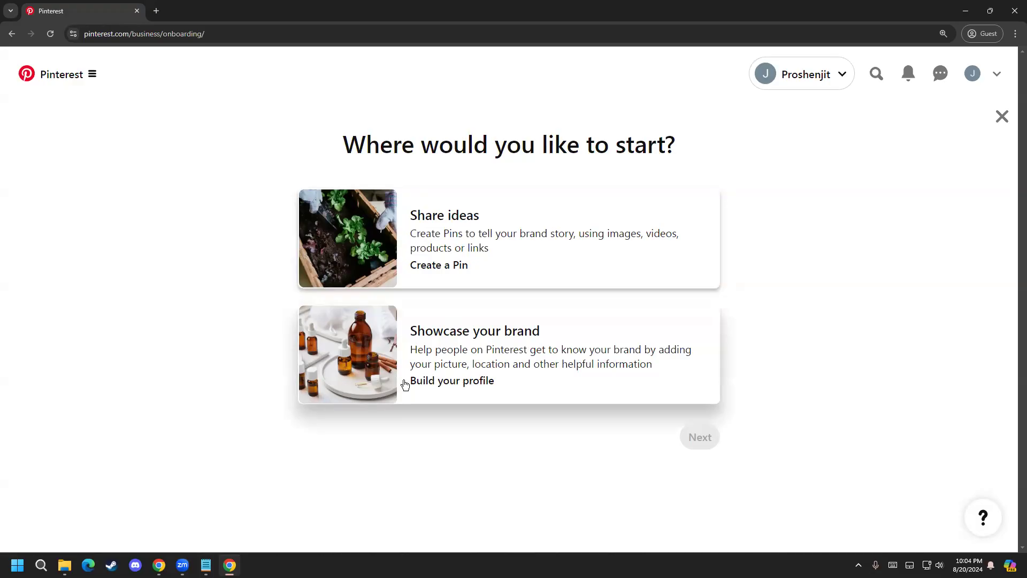
Step: Choose Showcase your brand as the starting point, and review the profile editing fields from the photo to the contact and address details
left_click(452, 384)
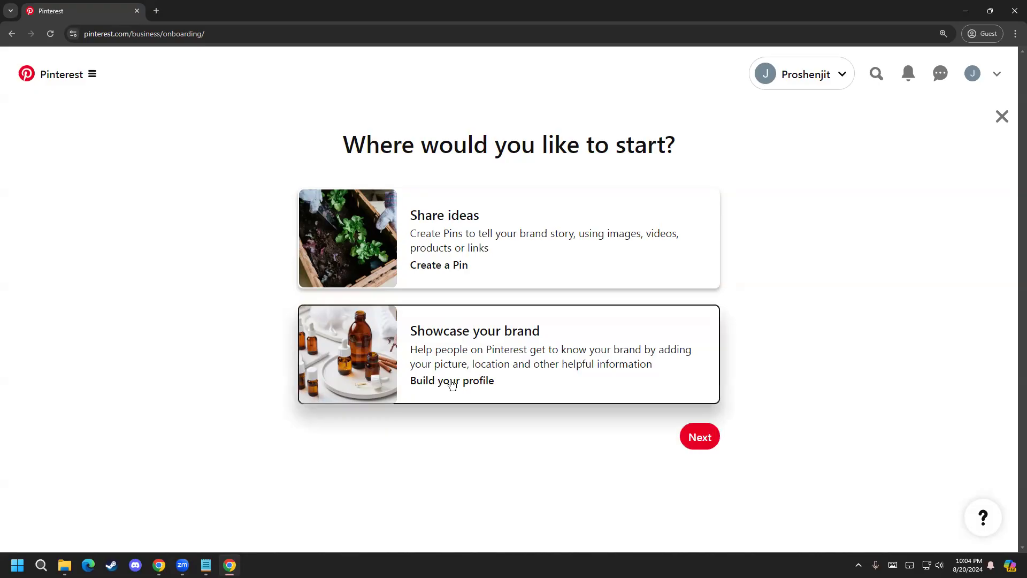
left_click(693, 438)
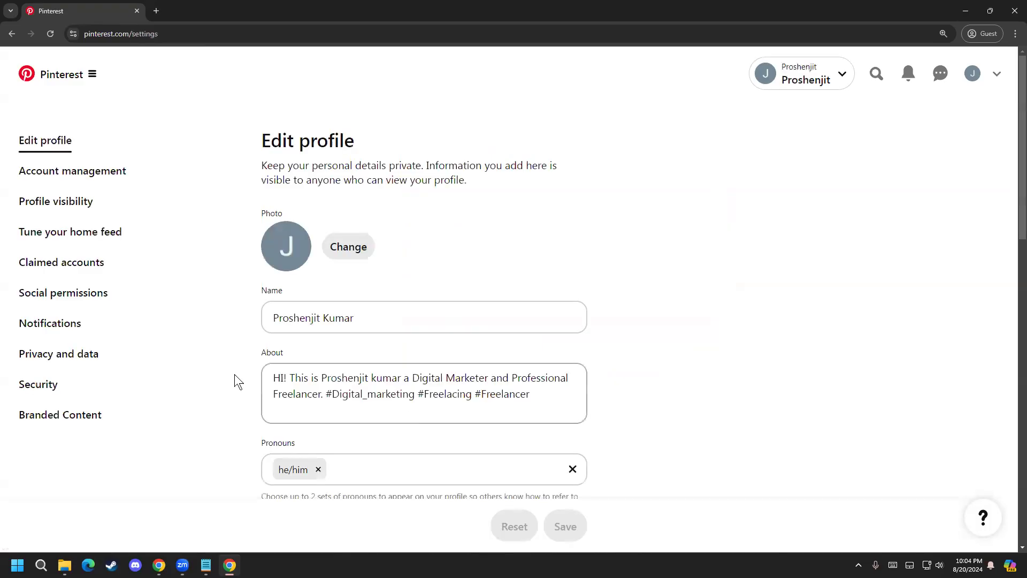
scroll(226, 323, "down", 1)
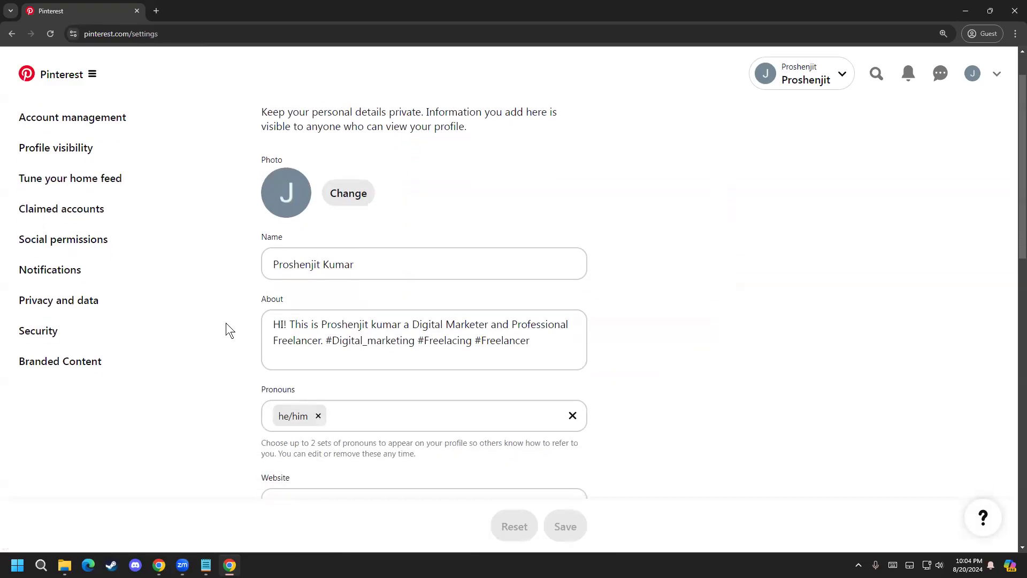
scroll(226, 322, "up", 1)
scroll(223, 327, "down", 2)
scroll(244, 271, "down", 3)
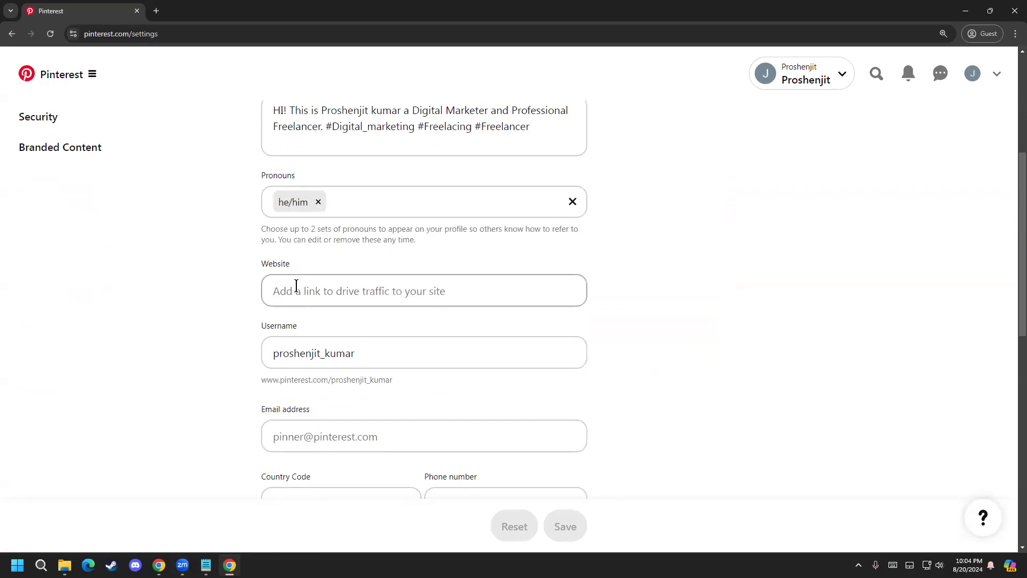
scroll(330, 289, "down", 1)
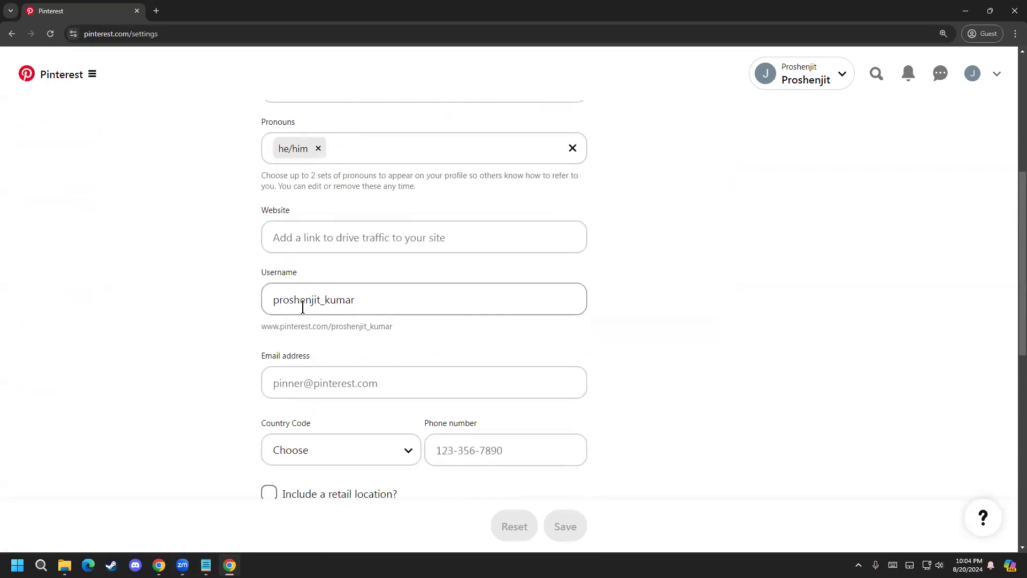
scroll(227, 407, "down", 2)
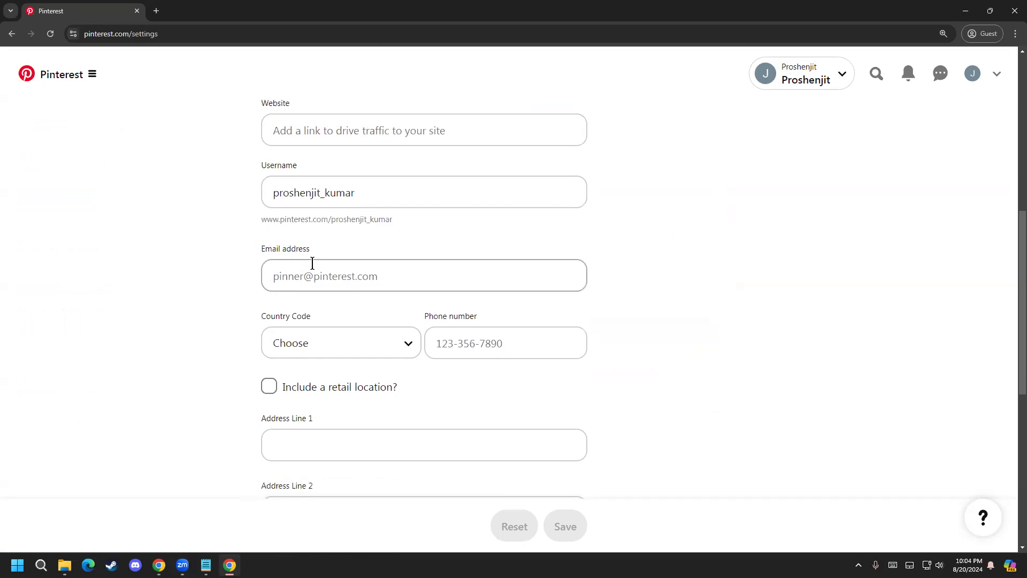
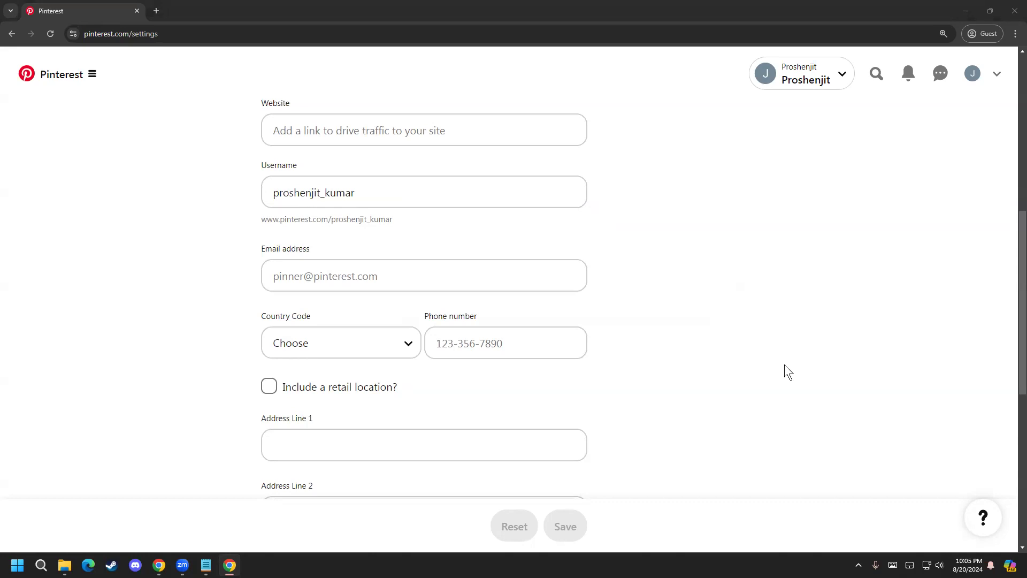
Step: Fill in the contact email address in the profile details
left_click(319, 277)
key("ctrl+v")
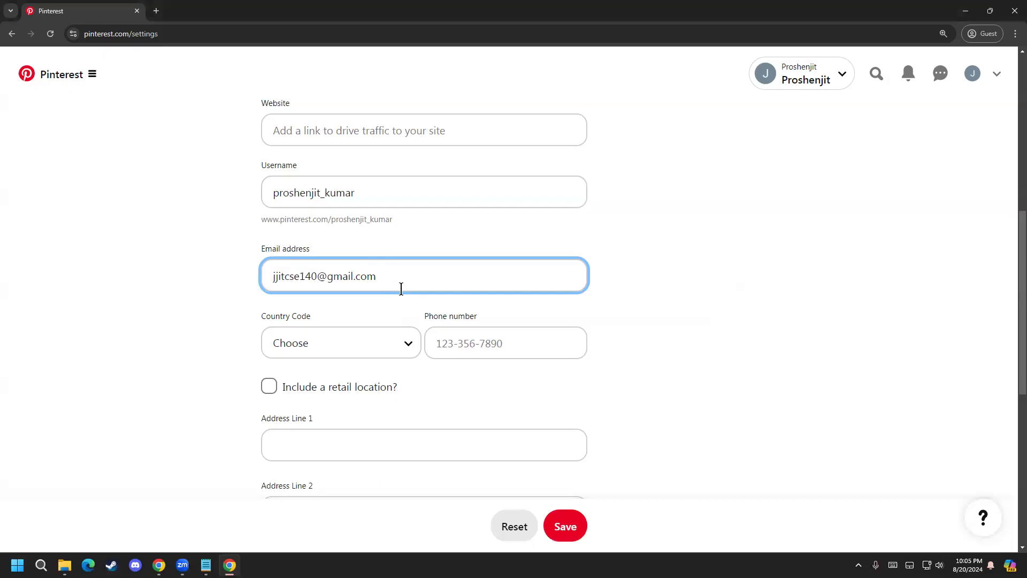
scroll(140, 300, "up", 1)
scroll(140, 300, "down", 1)
Step: Set the phone country code to Bangladesh (+880)
left_click(362, 348)
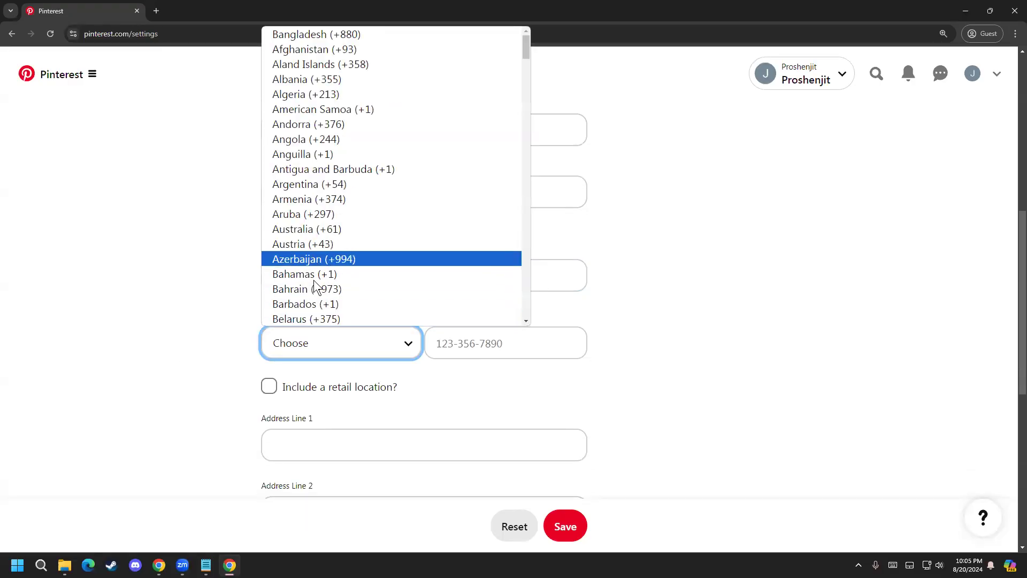
key("Down")
key("Down")
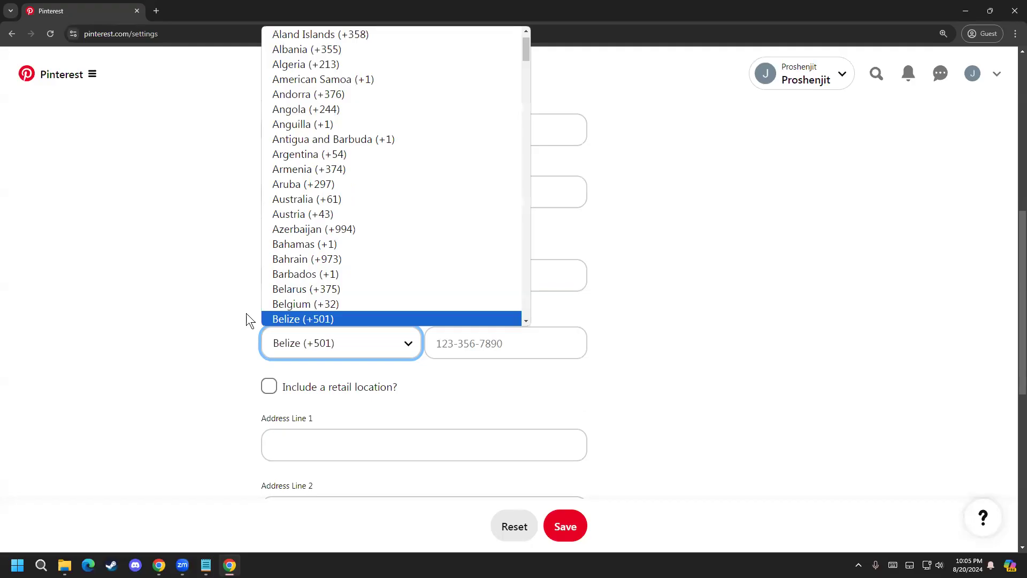
key("Down")
key("Down")
key("Return")
left_click(291, 338)
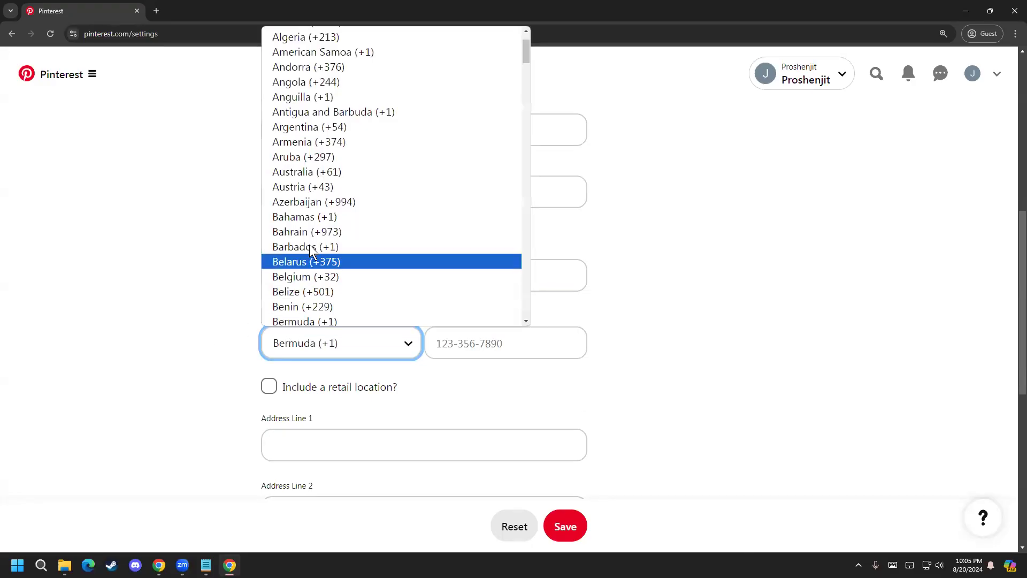
scroll(312, 250, "up", 2)
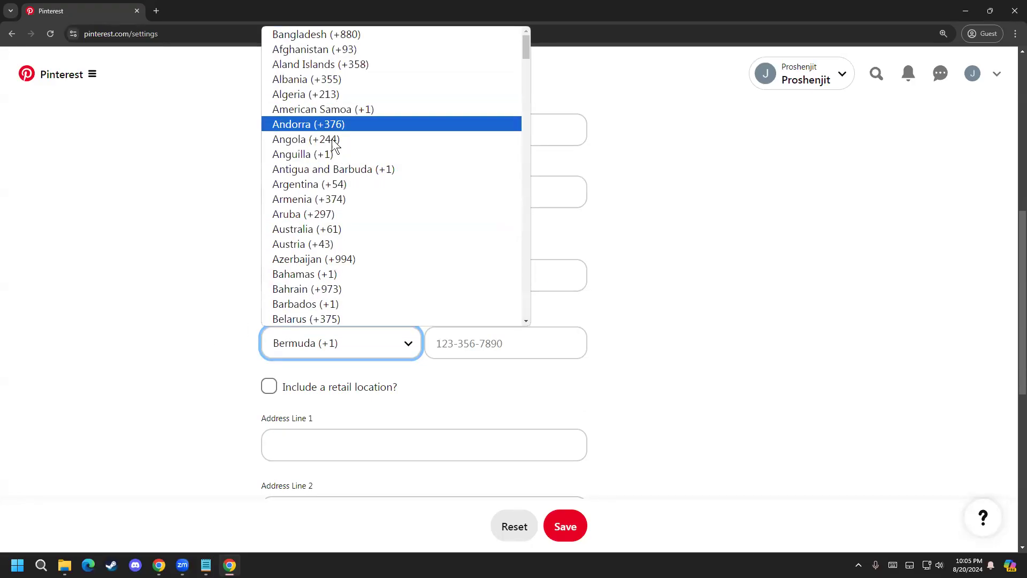
key("Return")
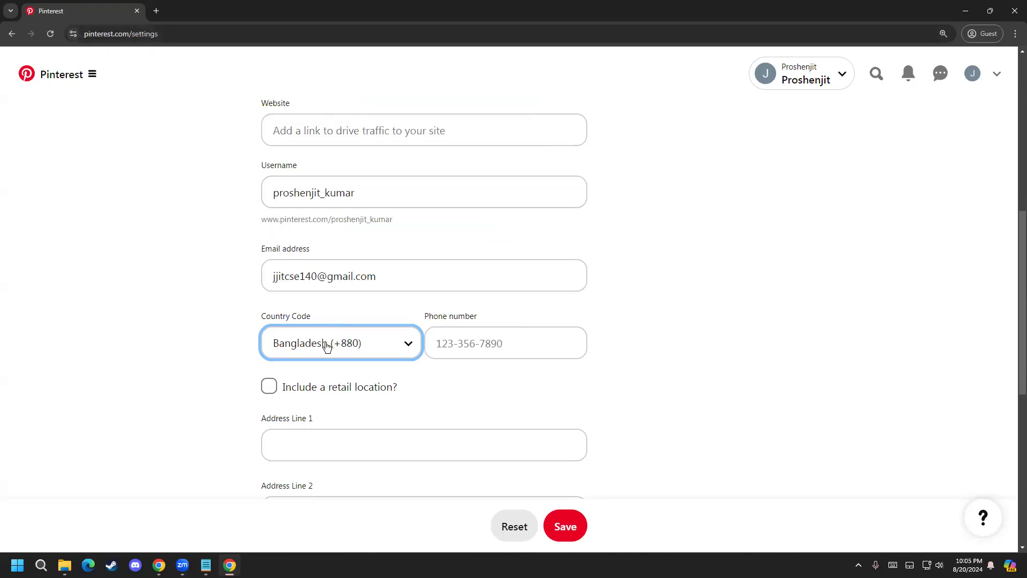
Step: Enter the business contact's phone number beside the country code
left_click(470, 350)
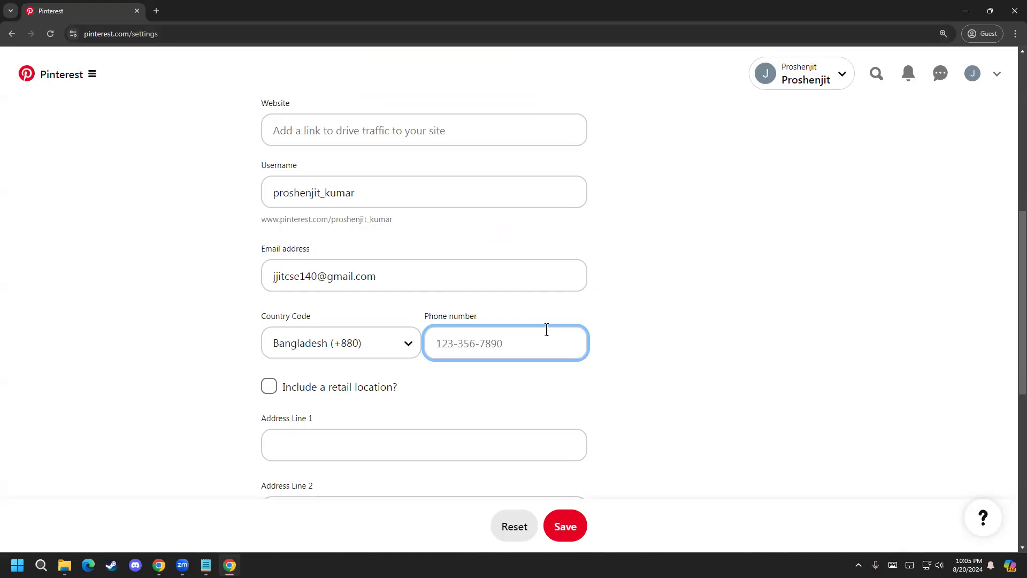
scroll(226, 393, "down", 3)
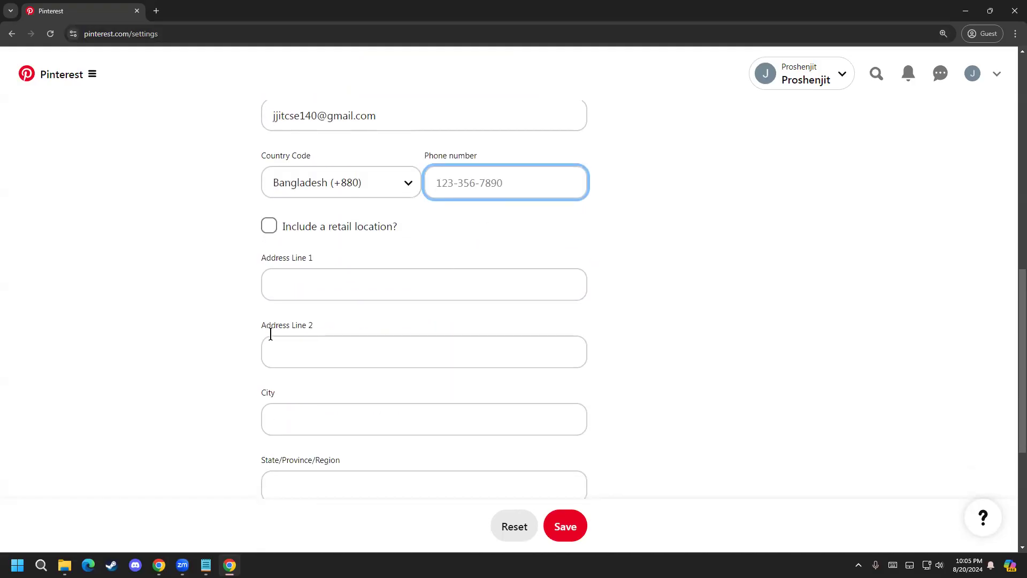
left_click(810, 423)
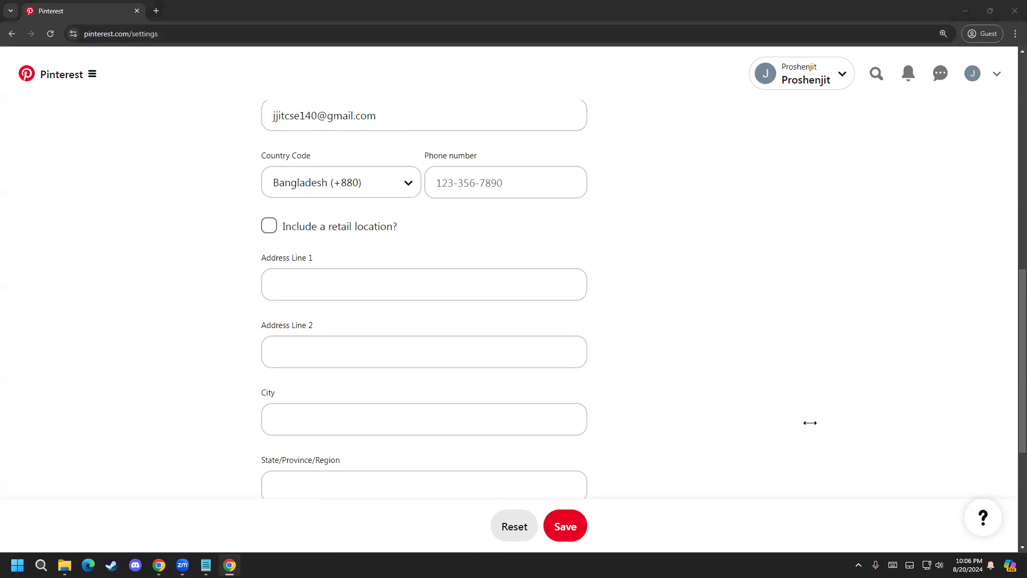
left_click(528, 188)
left_click(610, 239)
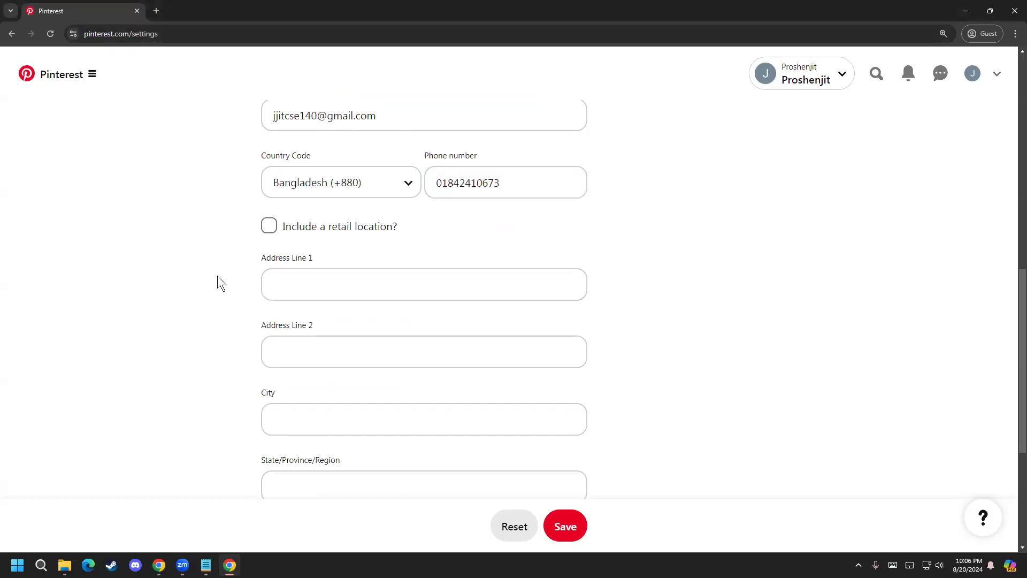
scroll(351, 184, "down", 2)
scroll(298, 211, "up", 2)
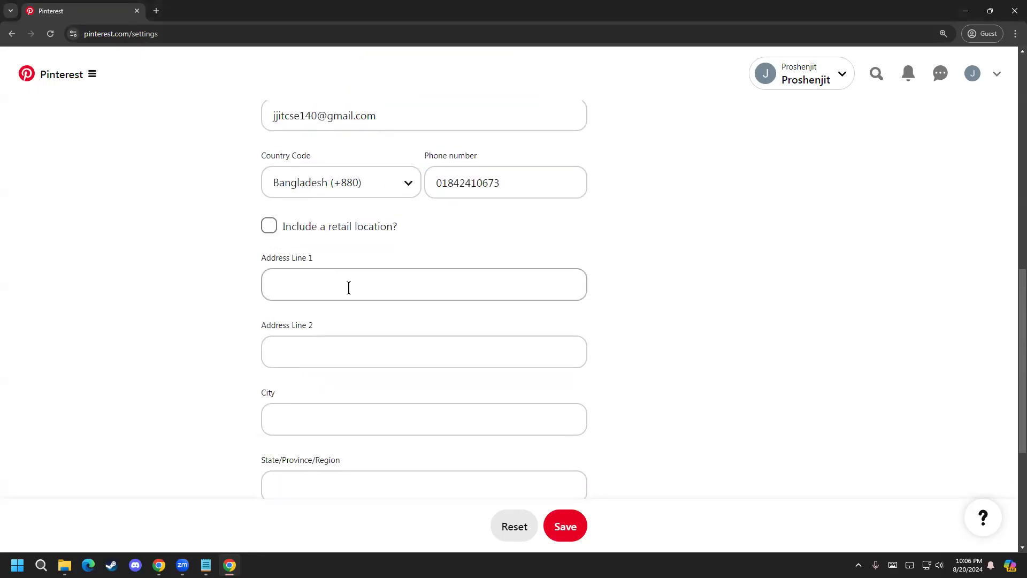
scroll(313, 327, "down", 2)
scroll(310, 268, "up", 2)
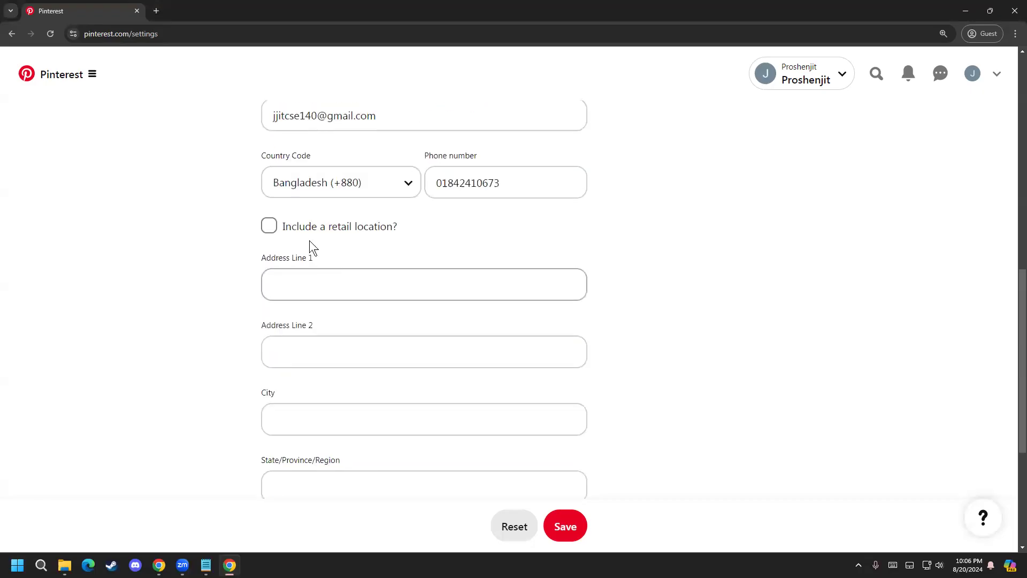
left_click(270, 227)
left_click(269, 226)
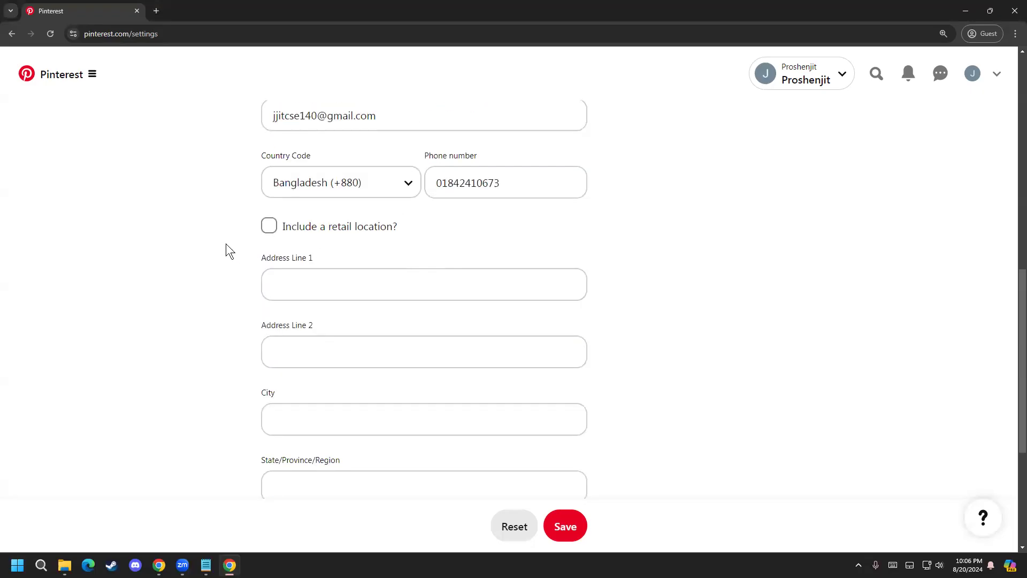
scroll(320, 316, "up", 2)
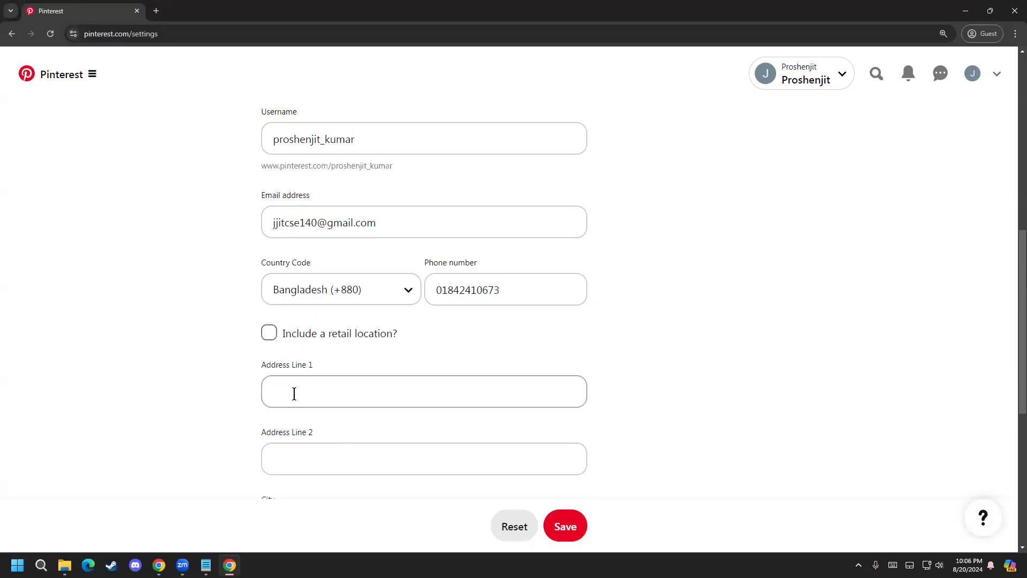
scroll(294, 395, "down", 2)
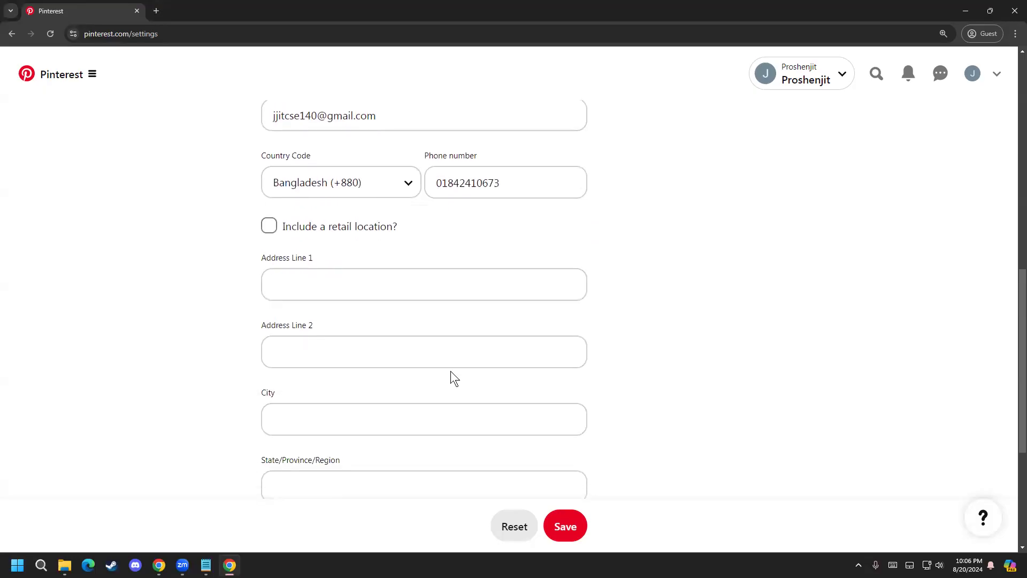
Step: Remove the leading zero from the phone number
left_click(448, 185)
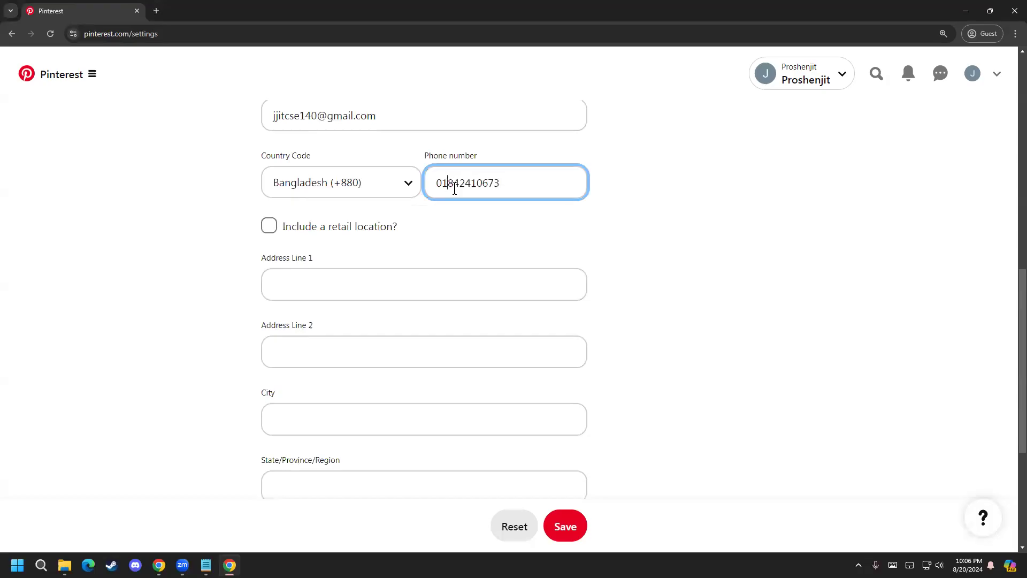
left_click(443, 182)
key("BackSpace")
left_click(543, 192)
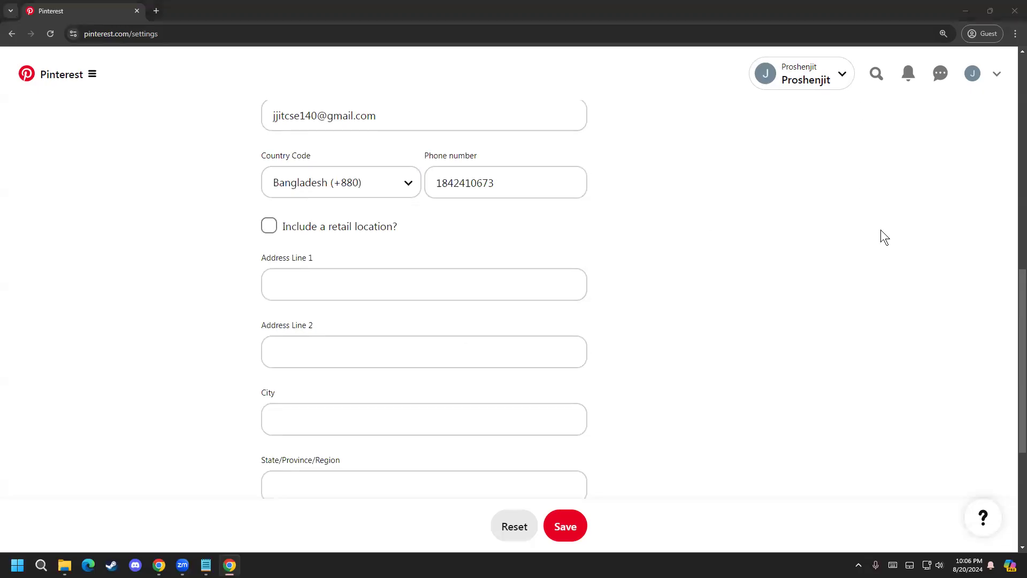
Step: Fill in Address Line 1 with the business address, leaving its spelling as entered
scroll(323, 428, "down", 2)
left_click(335, 174)
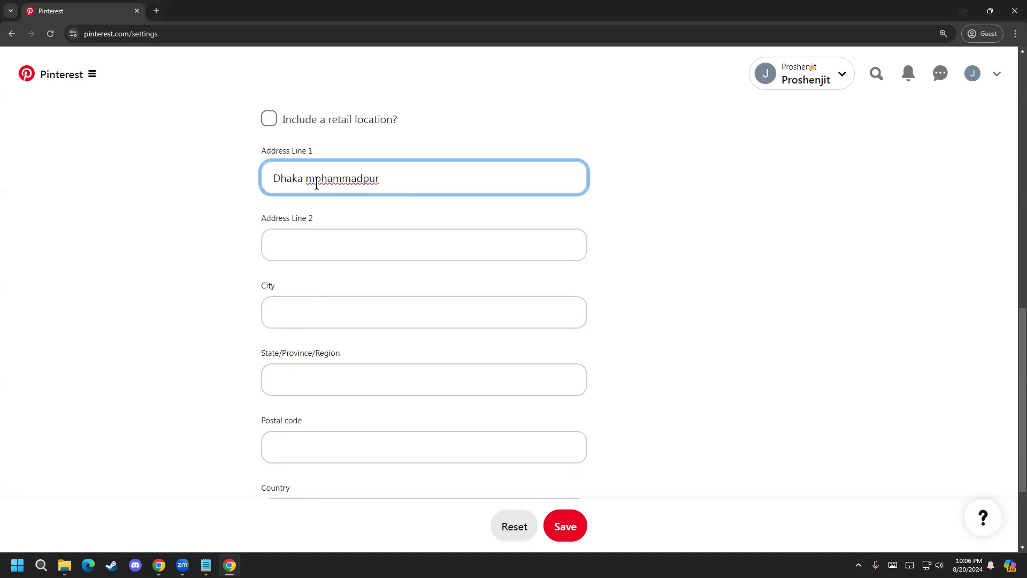
double_click(317, 182)
right_click(316, 184)
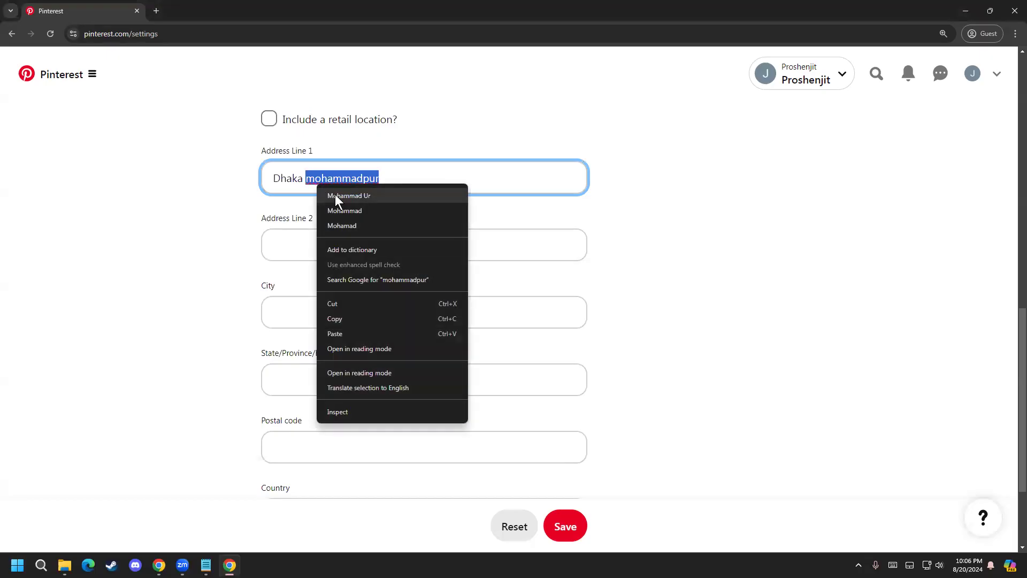
left_click(423, 166)
Step: Fill in the City field with the city name and the State/Province/Region field with the country name
left_click(327, 321)
type("Dhaka")
left_click(324, 364)
type("D")
key("BackSpace")
type("Banglades")
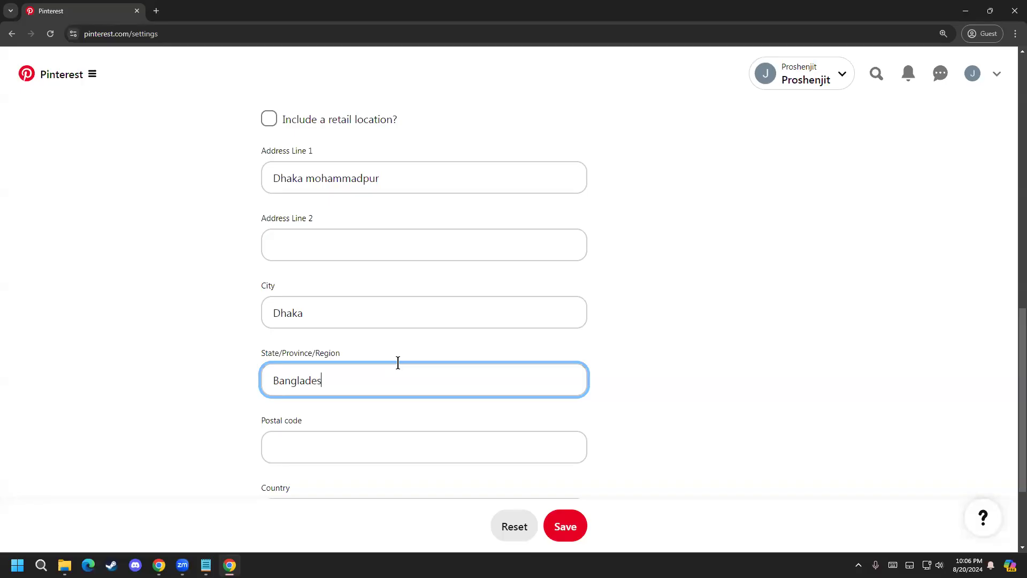
type("h")
Step: Enter the postal code of the business address
scroll(398, 369, "down", 2)
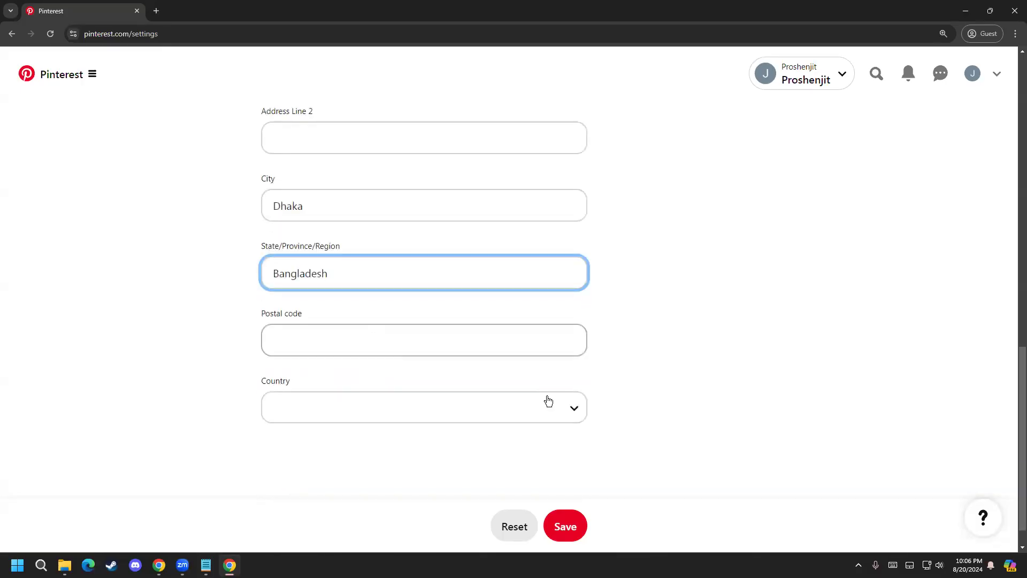
left_click(425, 333)
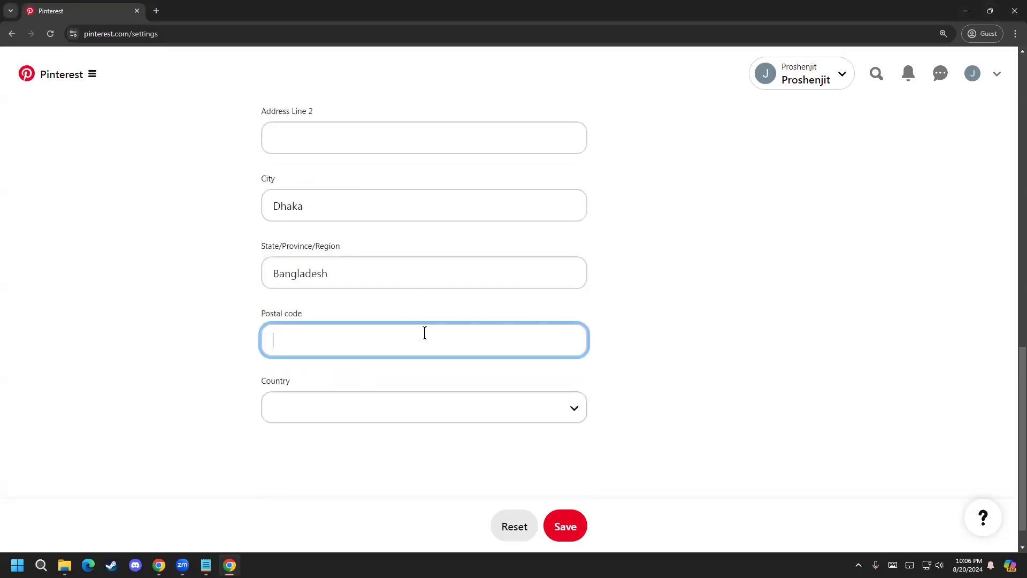
type("1207")
Step: Set the country of the business address to Bangladesh
left_click(377, 396)
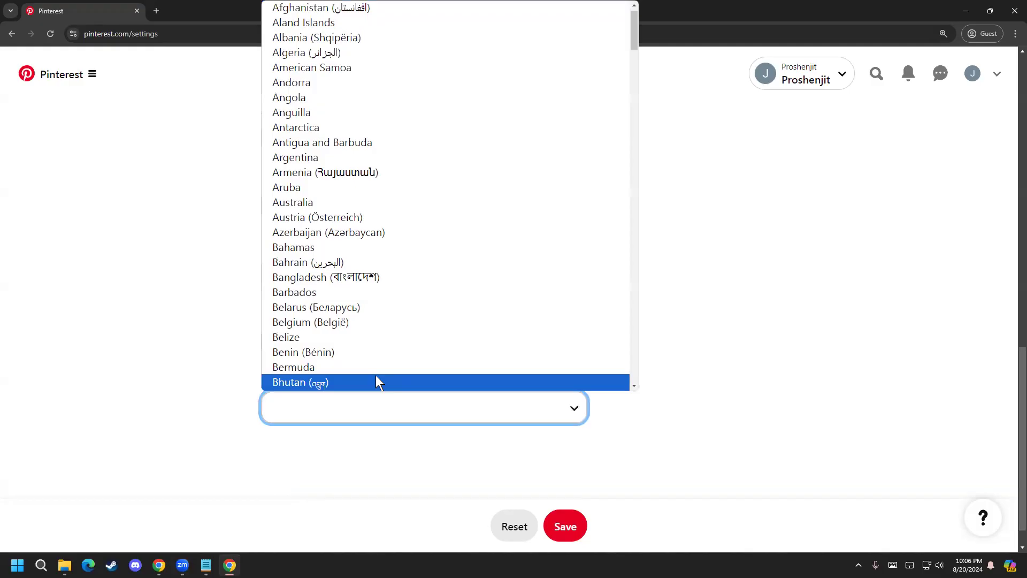
key("Down")
key("Down")
key("Down")
key("Down")
key("Down")
key("Down")
key("Down")
key("Down")
key("Down")
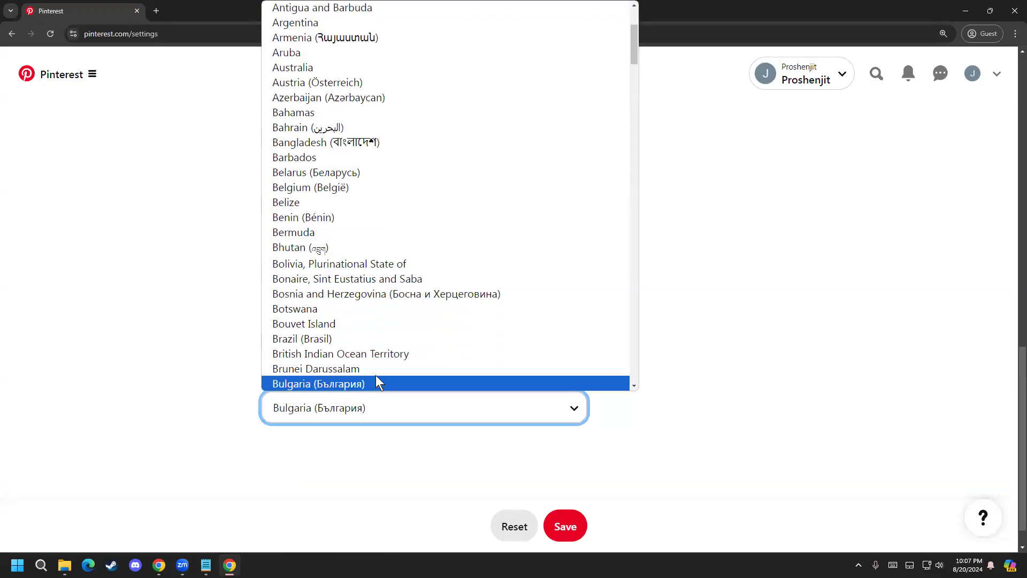
scroll(307, 169, "up", 3)
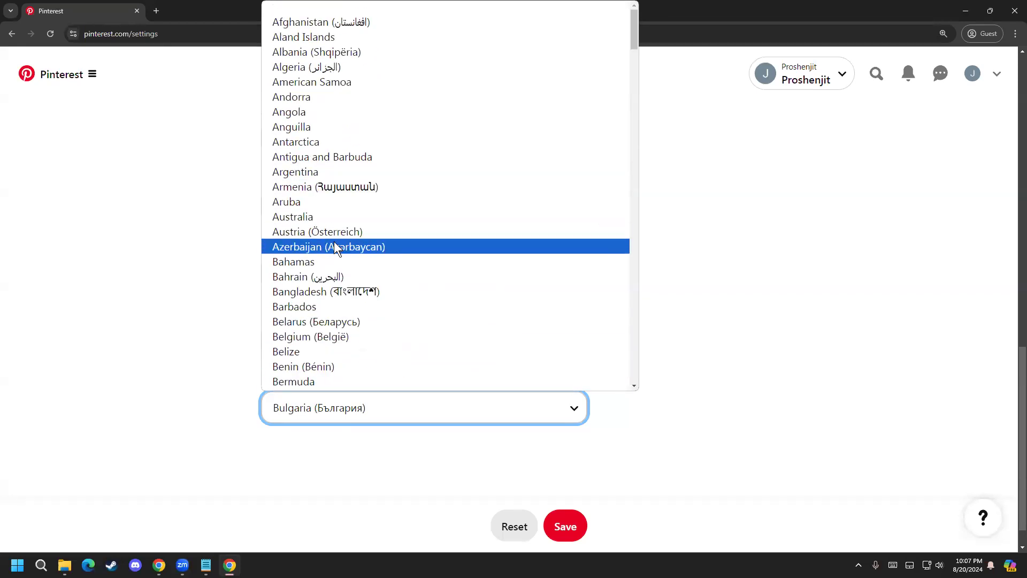
left_click(335, 291)
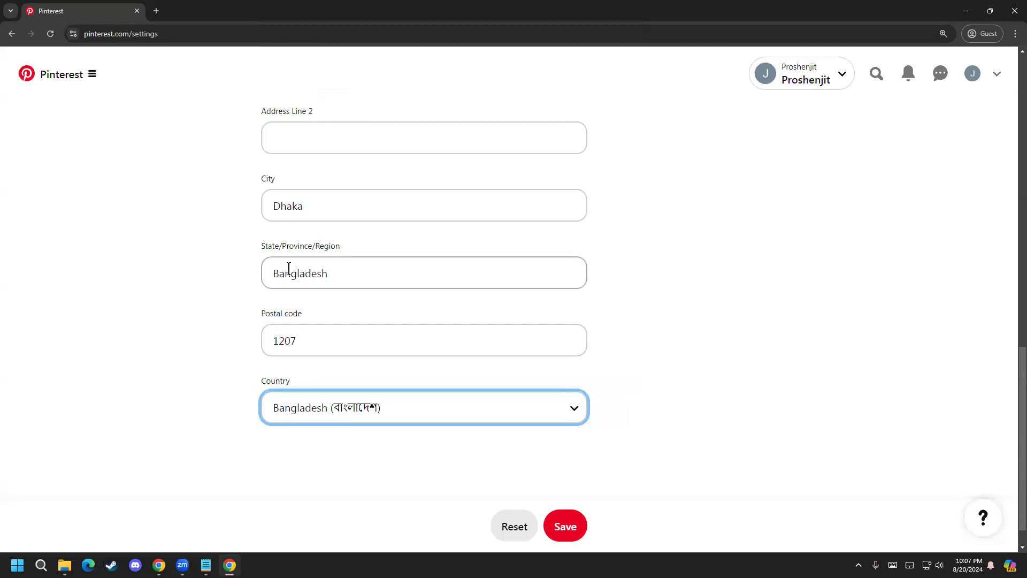
Step: Replace the State/Province/Region entry with the same name as the city
scroll(241, 303, "up", 1)
left_click(384, 329)
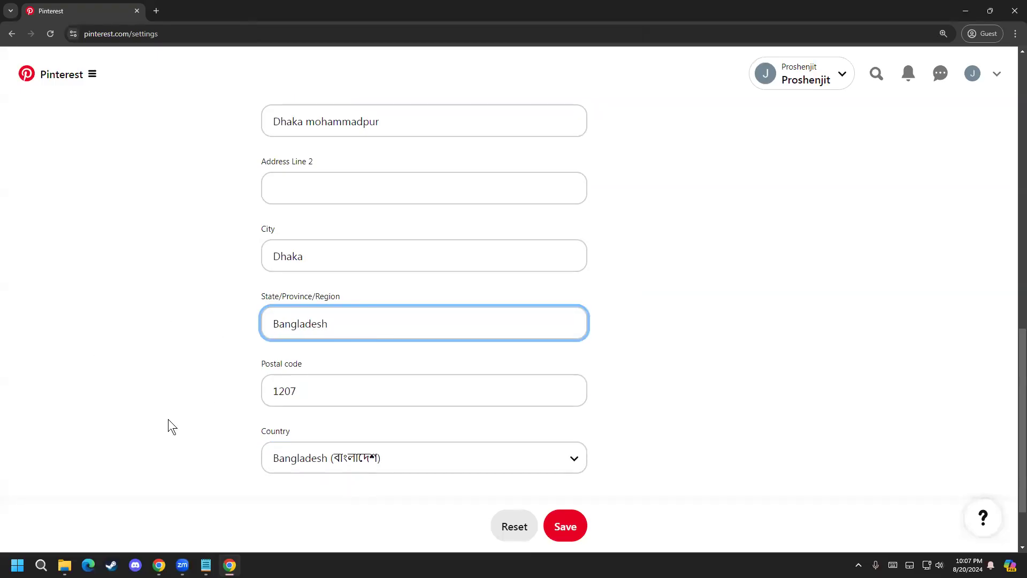
scroll(168, 422, "down", 2)
left_click_drag(334, 238, 169, 246)
type("Dhaka")
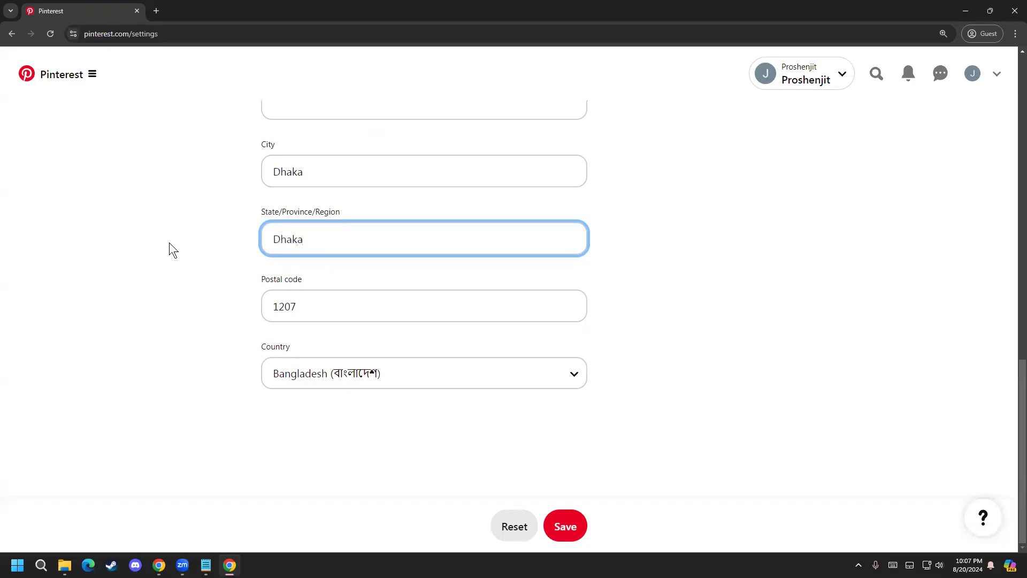
scroll(287, 307, "up", 2)
scroll(689, 377, "down", 2)
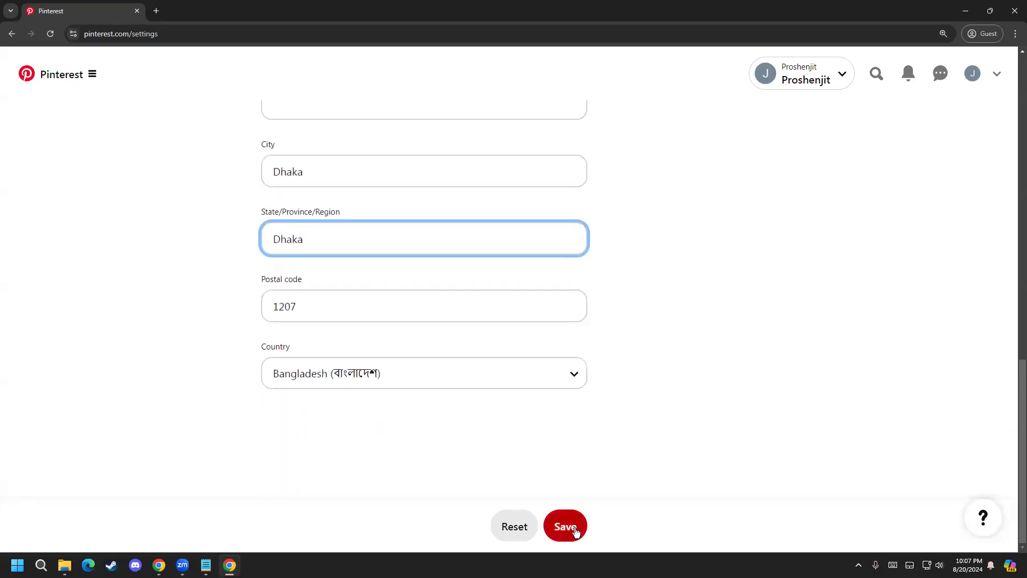
Step: Review the completed profile from the photo to the address details and save the changes
scroll(319, 360, "up", 14)
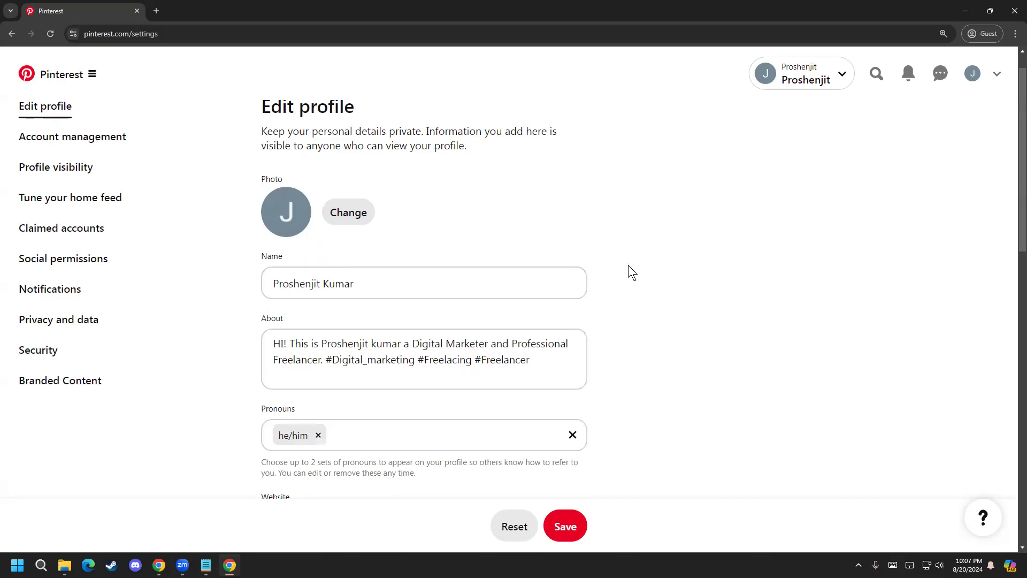
scroll(653, 419, "down", 9)
scroll(147, 277, "up", 10)
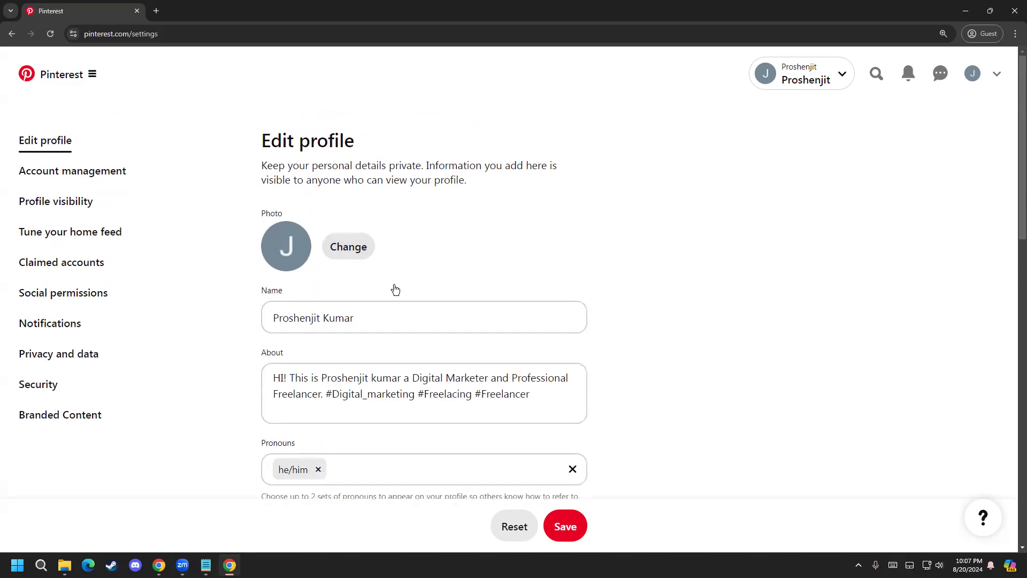
scroll(452, 431, "down", 10)
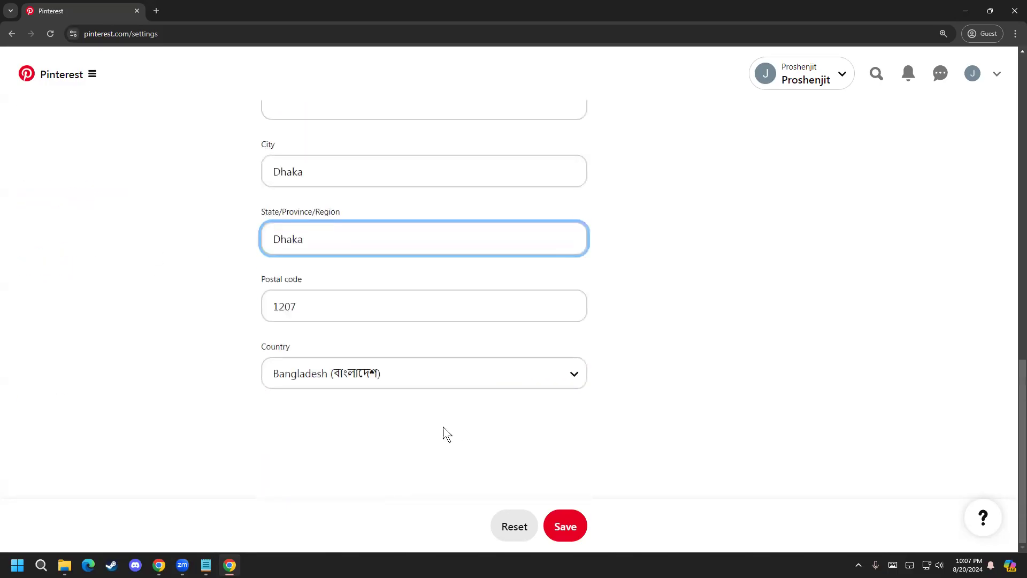
left_click(570, 530)
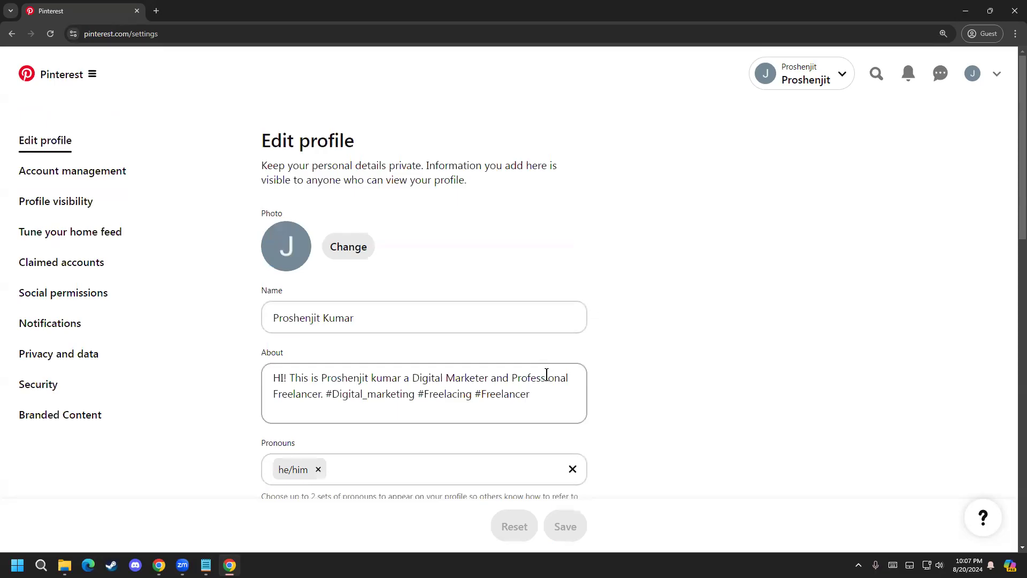
Step: View the Account management settings and return to the Edit profile page
left_click(68, 172)
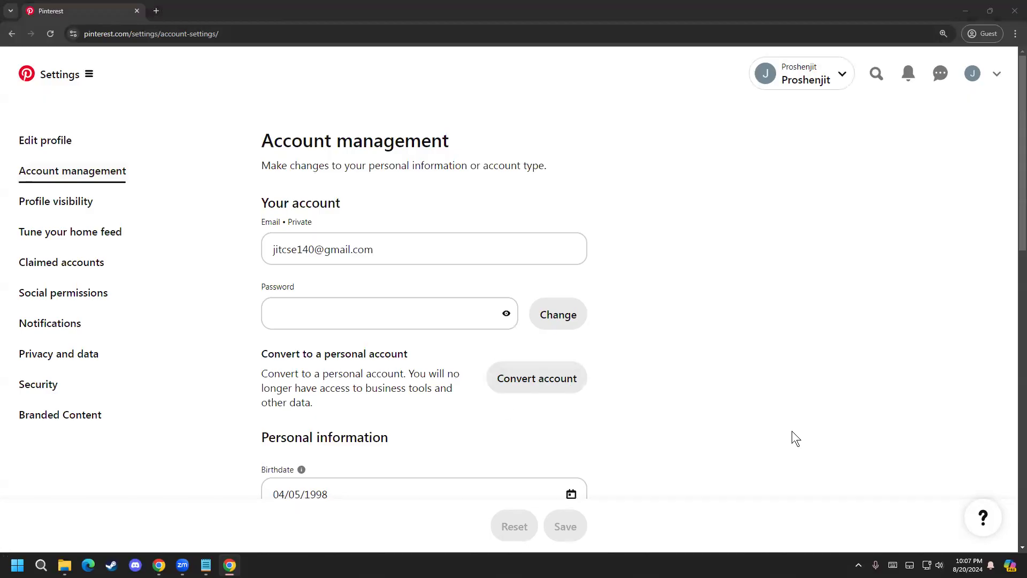
left_click(72, 141)
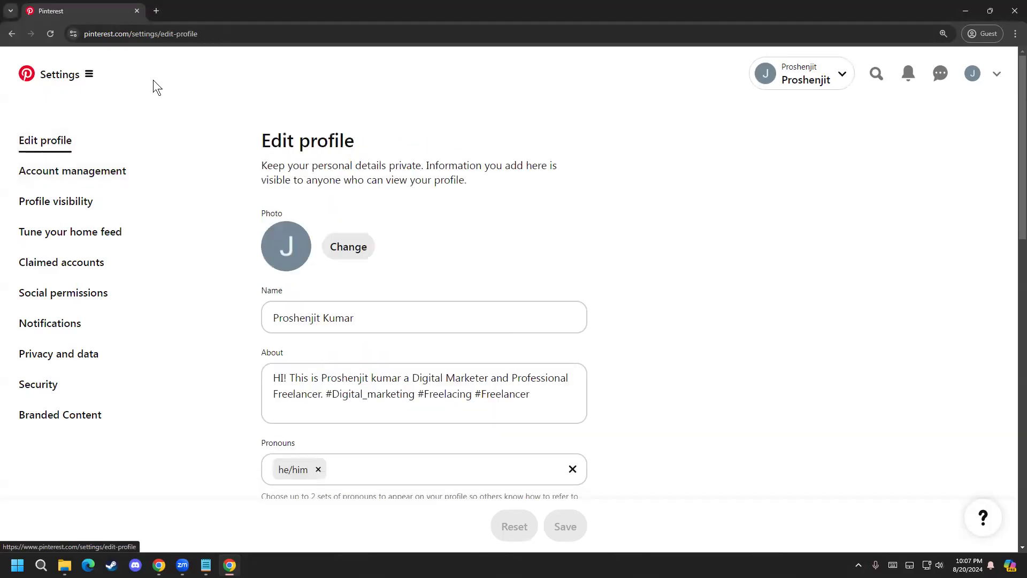
Step: Search Google for "Dhaka postal code" in a new tab, check the zip codes and close that tab
left_click(156, 11)
type("g")
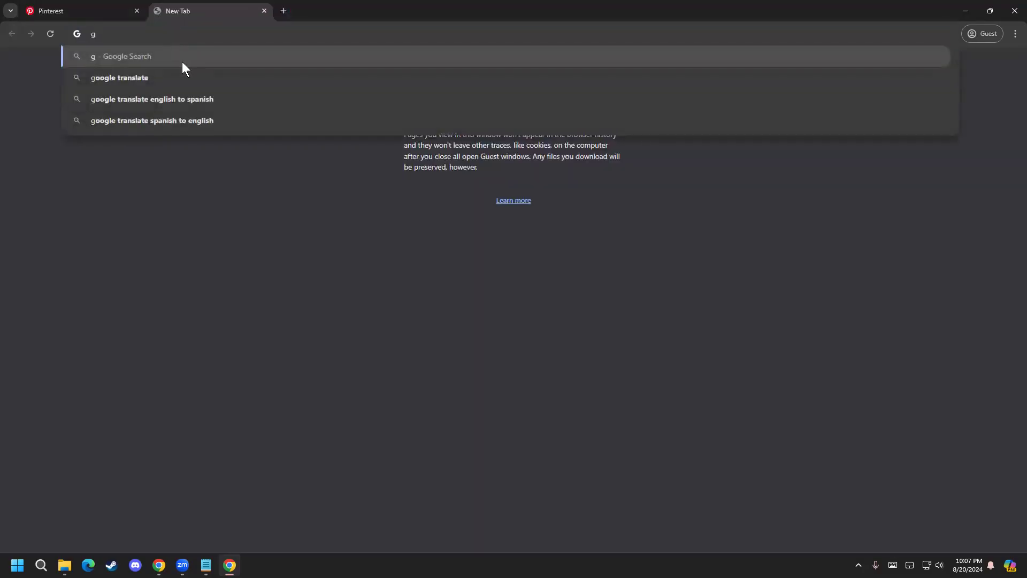
left_click(173, 78)
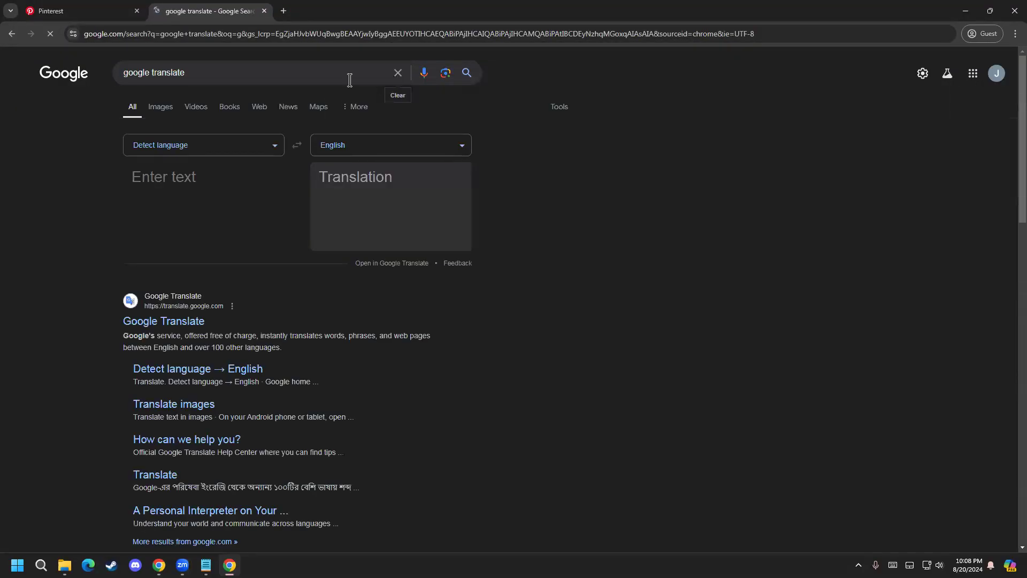
left_click(397, 72)
type("Dhaka pol")
key("BackSpace")
type("s")
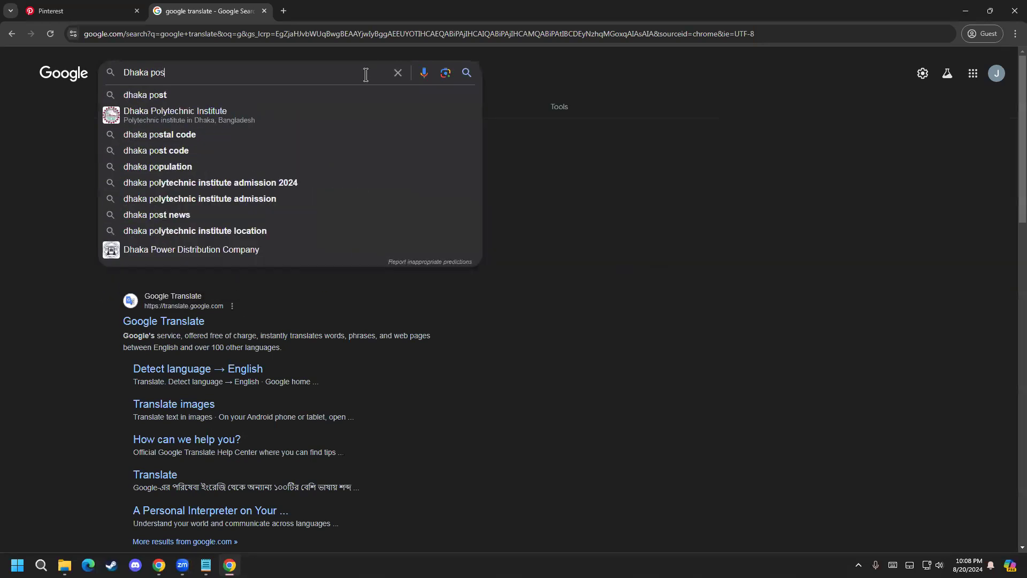
type("tal code")
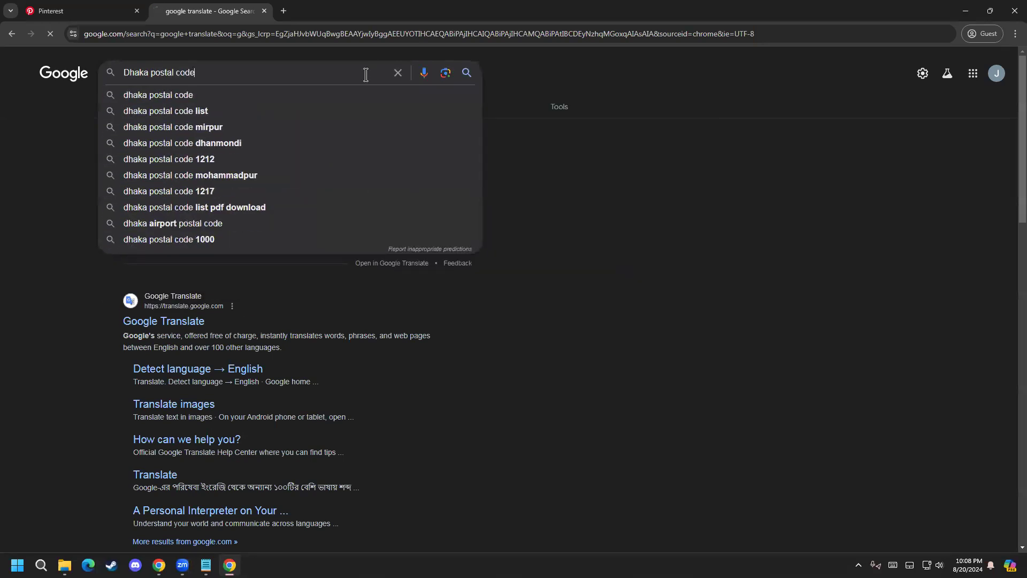
key("Return")
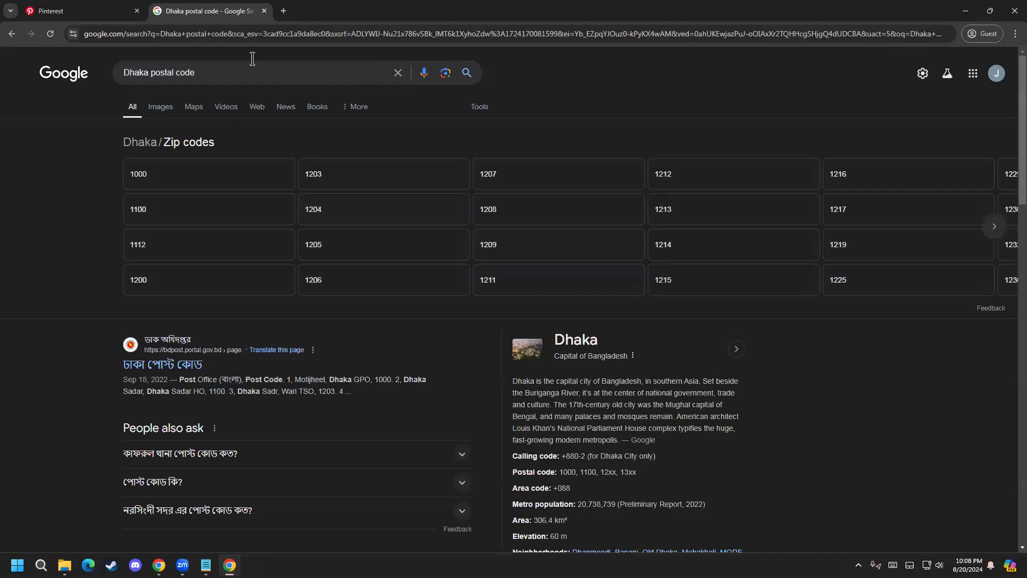
left_click(264, 10)
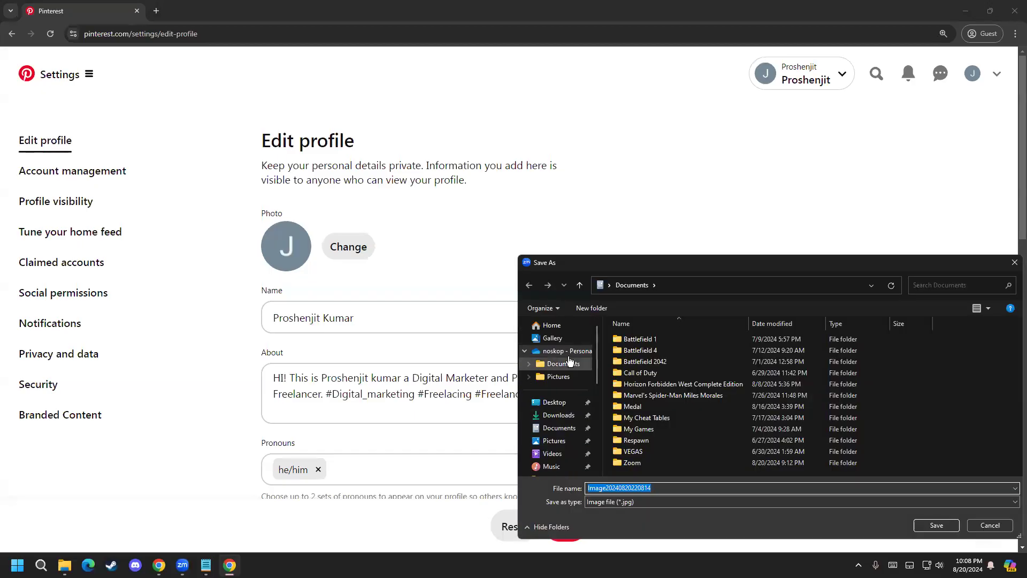
left_click(555, 402)
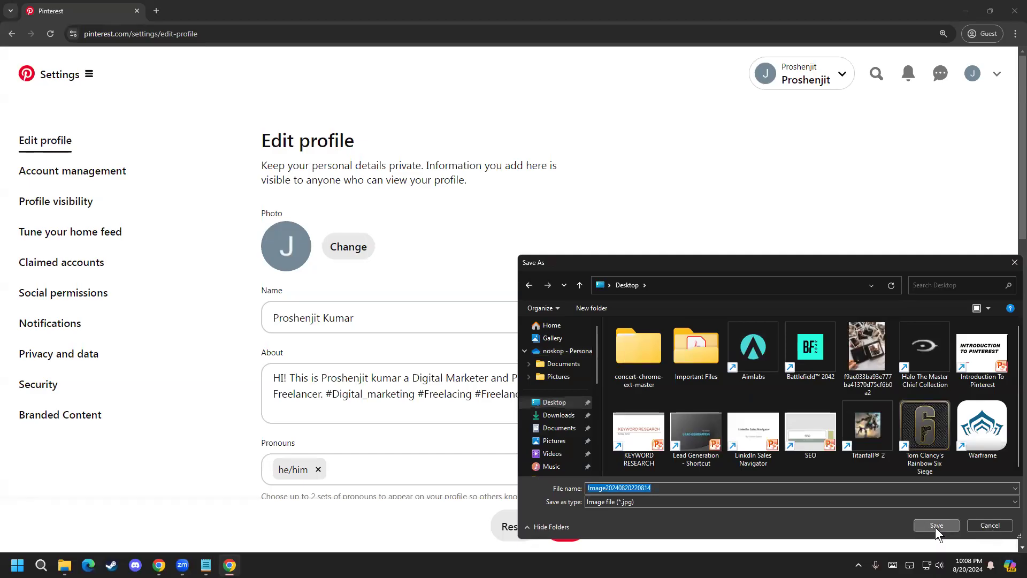
left_click(935, 527)
left_click(331, 254)
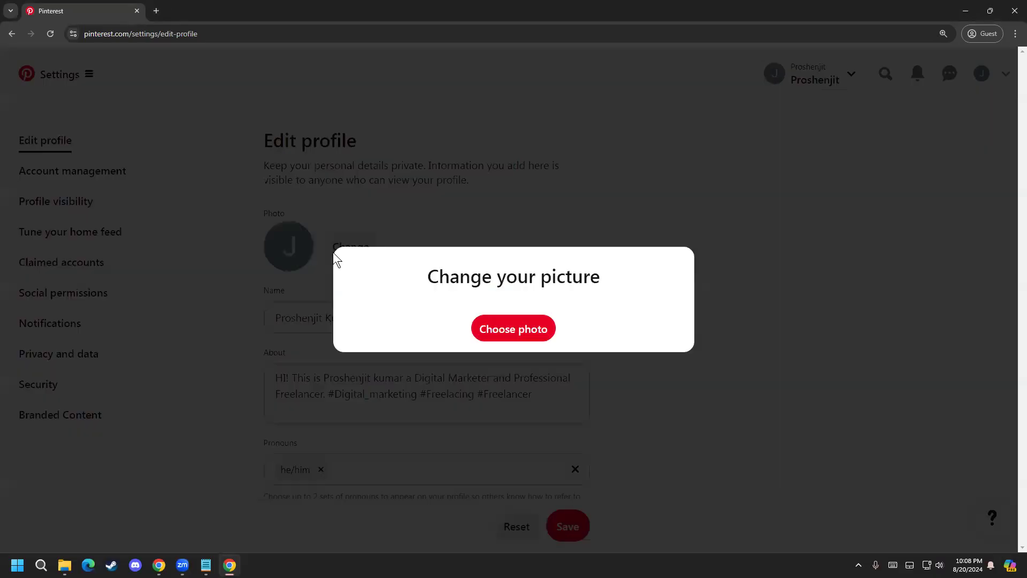
left_click(486, 325)
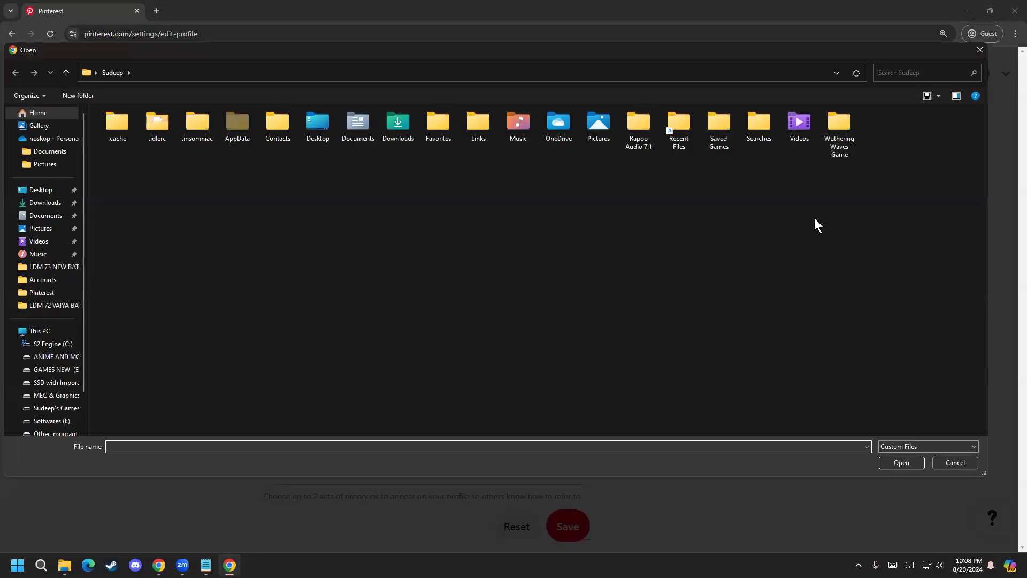
left_click(974, 52)
left_click(556, 210)
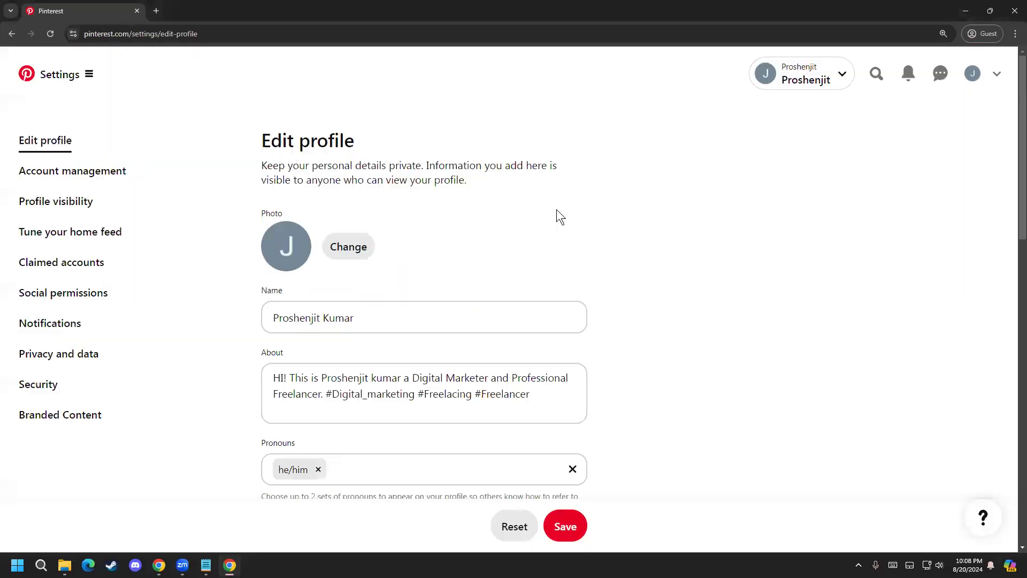
left_click(346, 253)
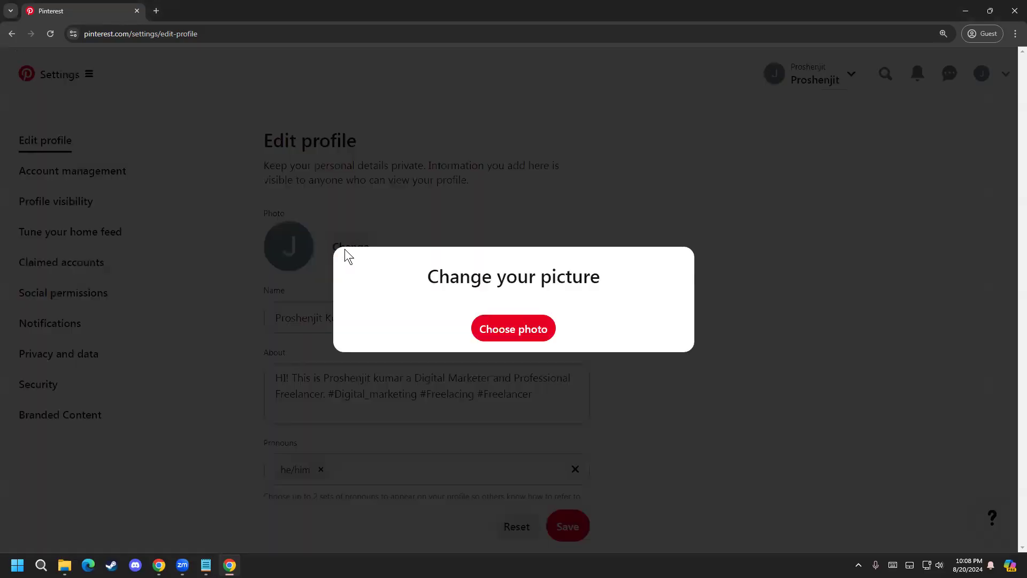
left_click(501, 330)
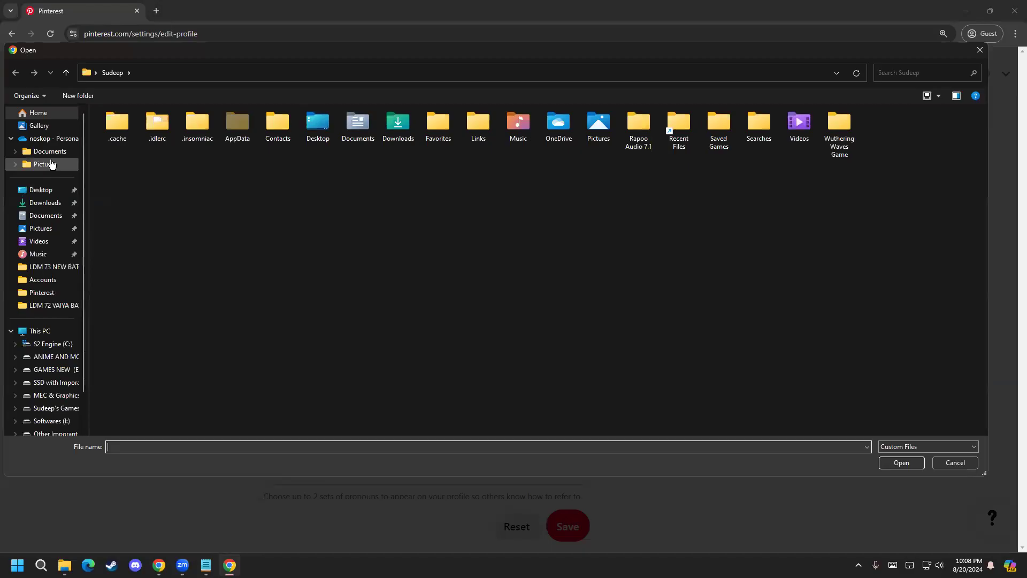
left_click(45, 202)
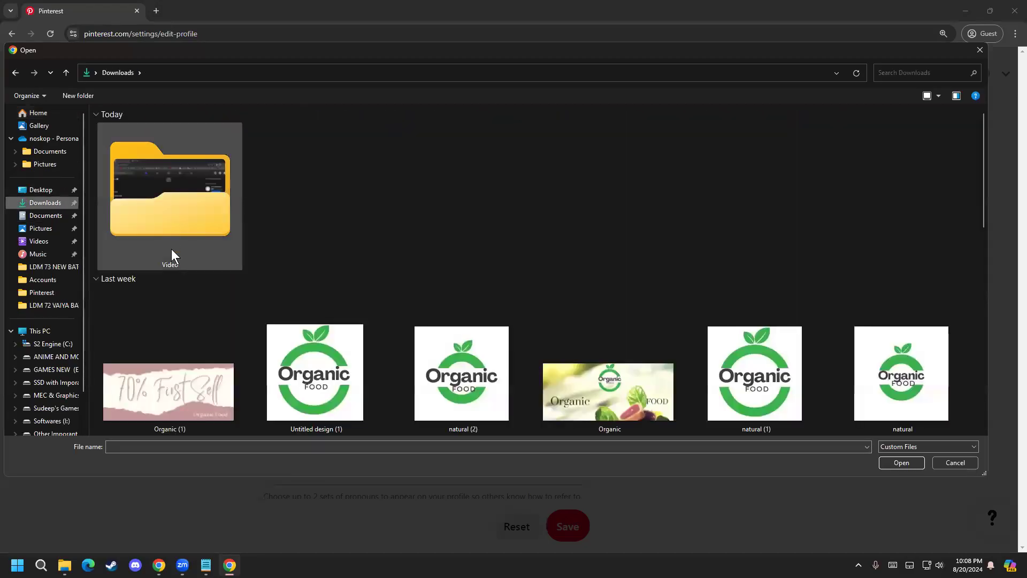
left_click(41, 189)
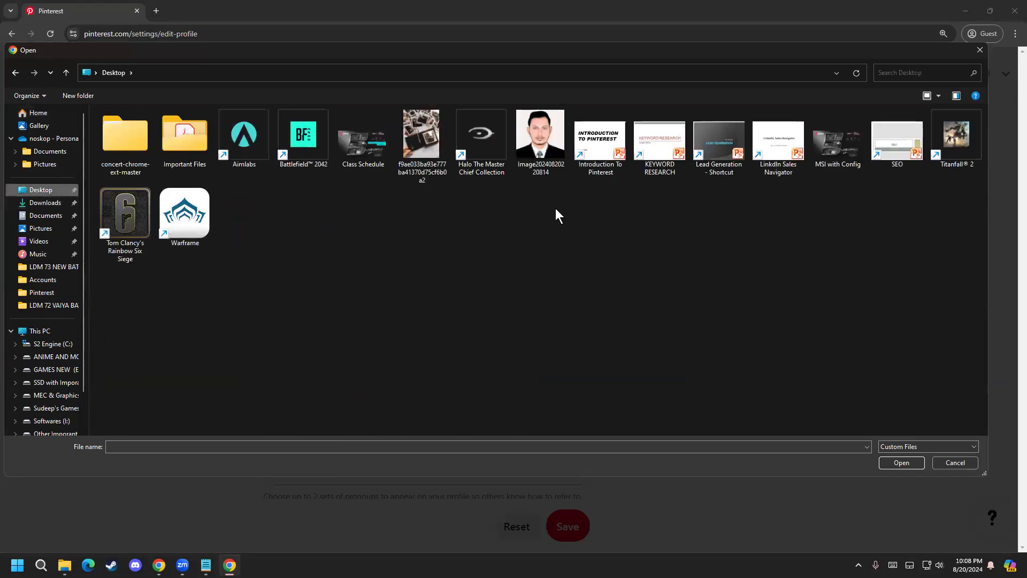
double_click(546, 156)
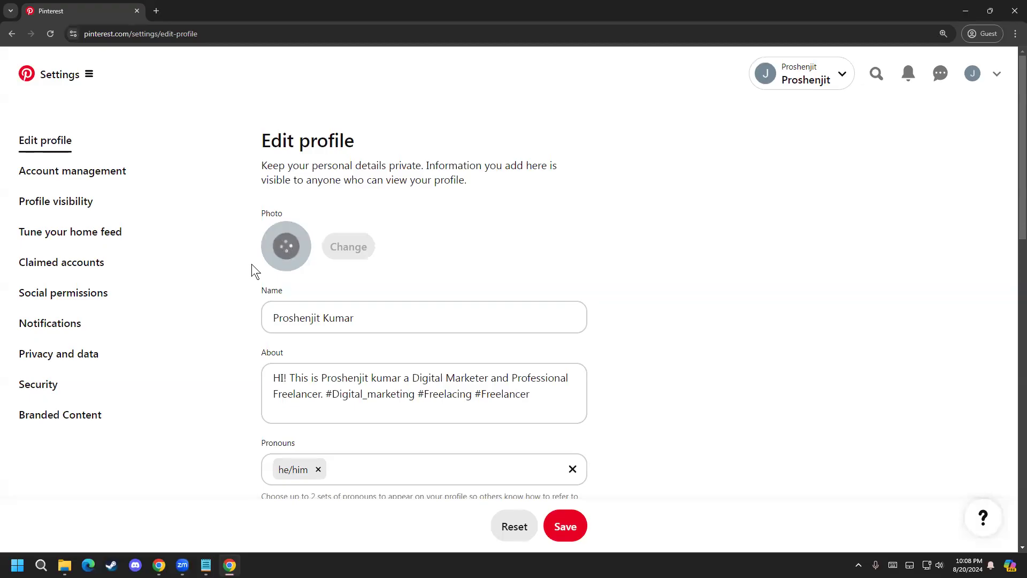
scroll(779, 377, "down", 1)
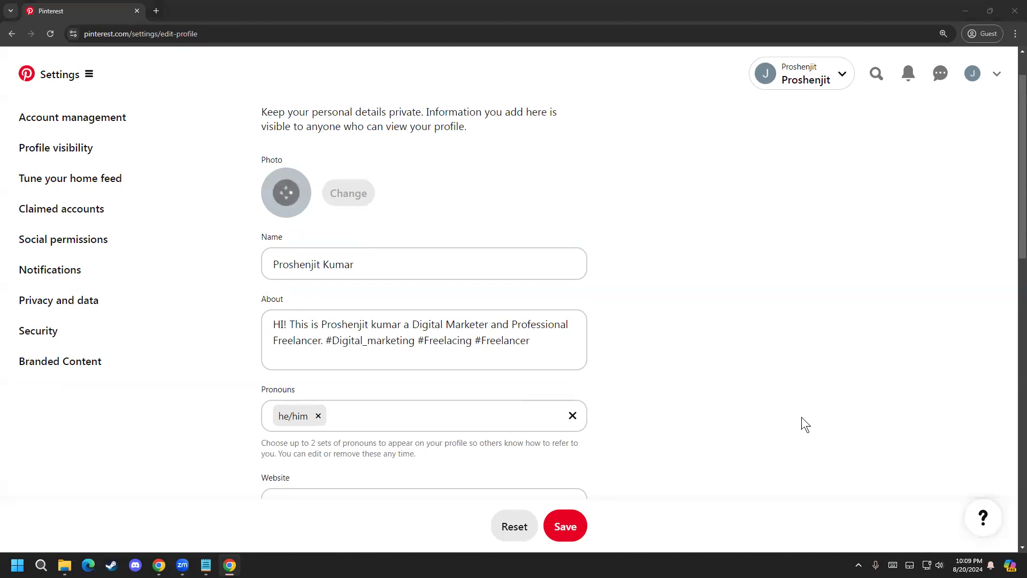
scroll(428, 364, "up", 1)
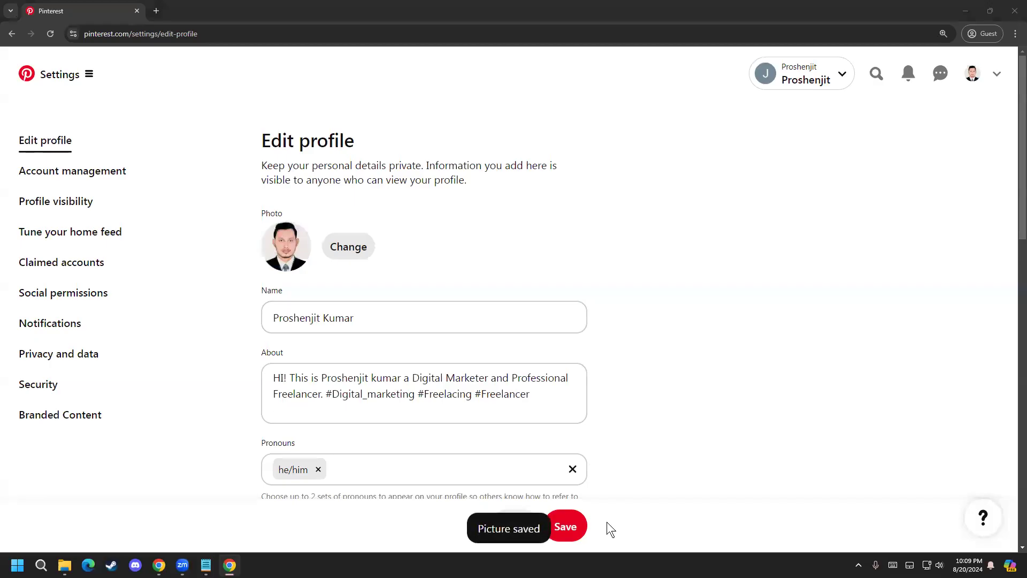
left_click(568, 527)
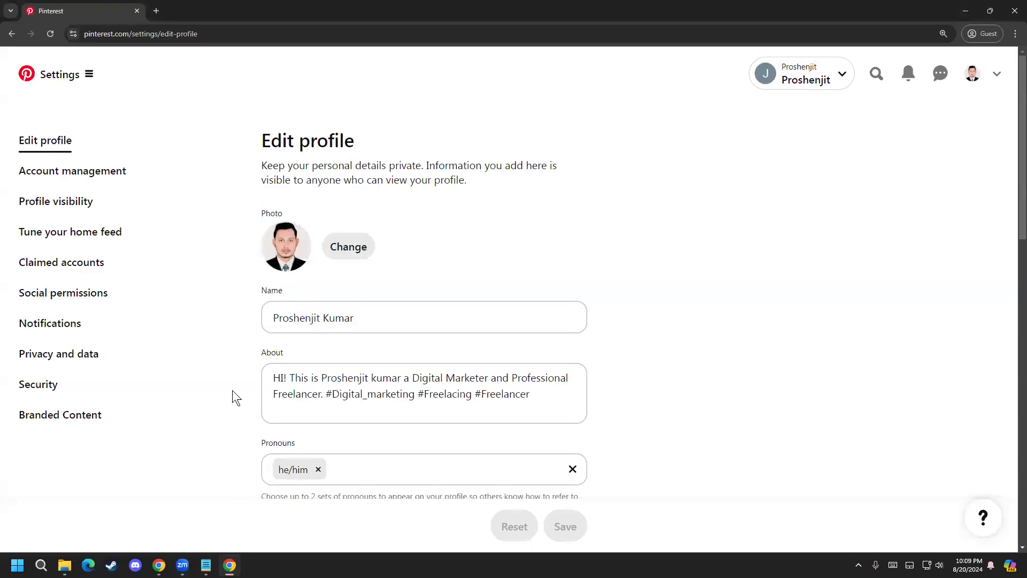
Step: Review the Edit profile page, checking the name, about text, pronouns, website, username and contact fields
scroll(237, 374, "down", 2)
scroll(238, 393, "up", 2)
scroll(240, 392, "down", 5)
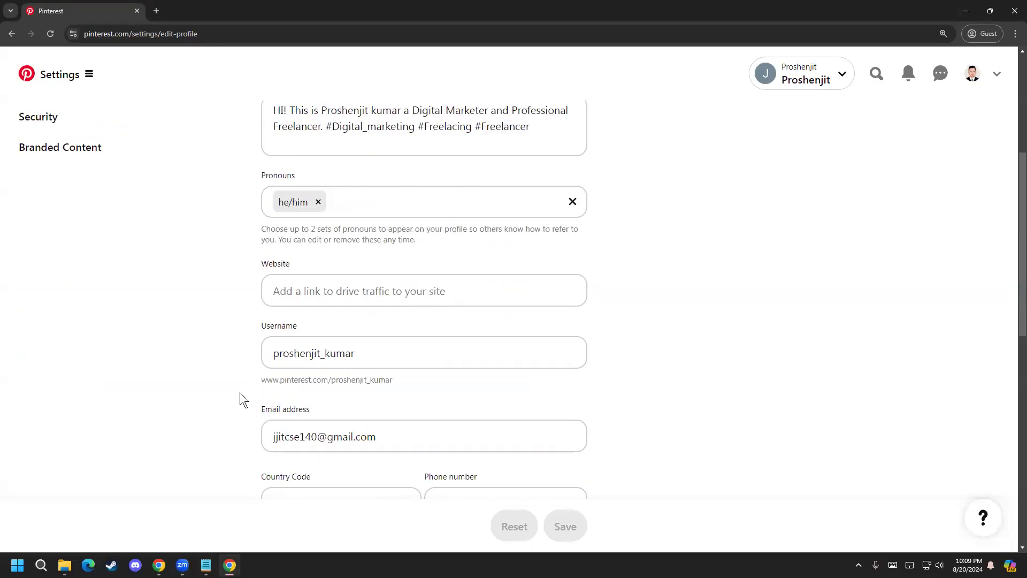
scroll(240, 393, "up", 5)
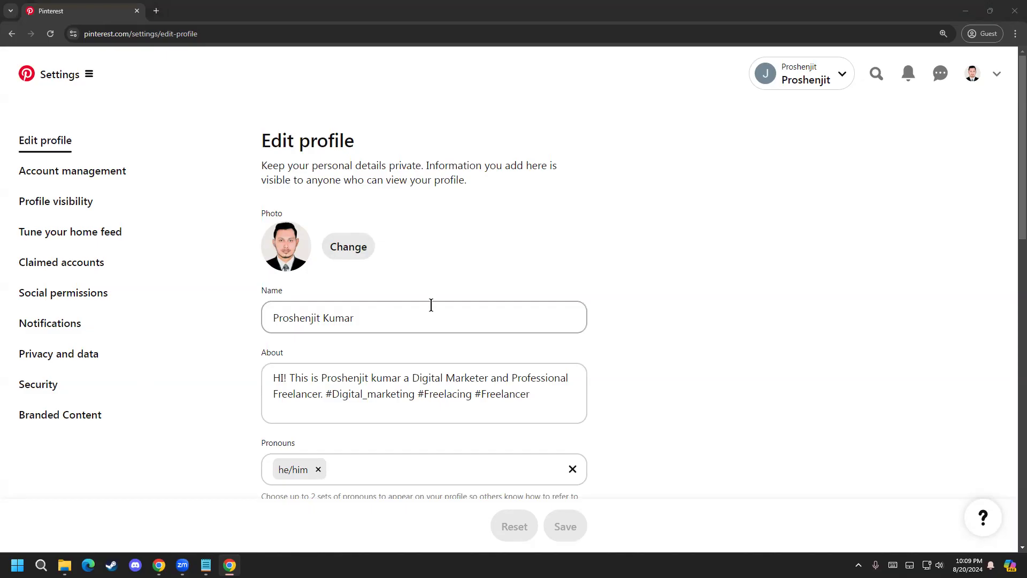
left_click(366, 318)
left_click_drag(366, 318, 323, 318)
left_click(376, 314)
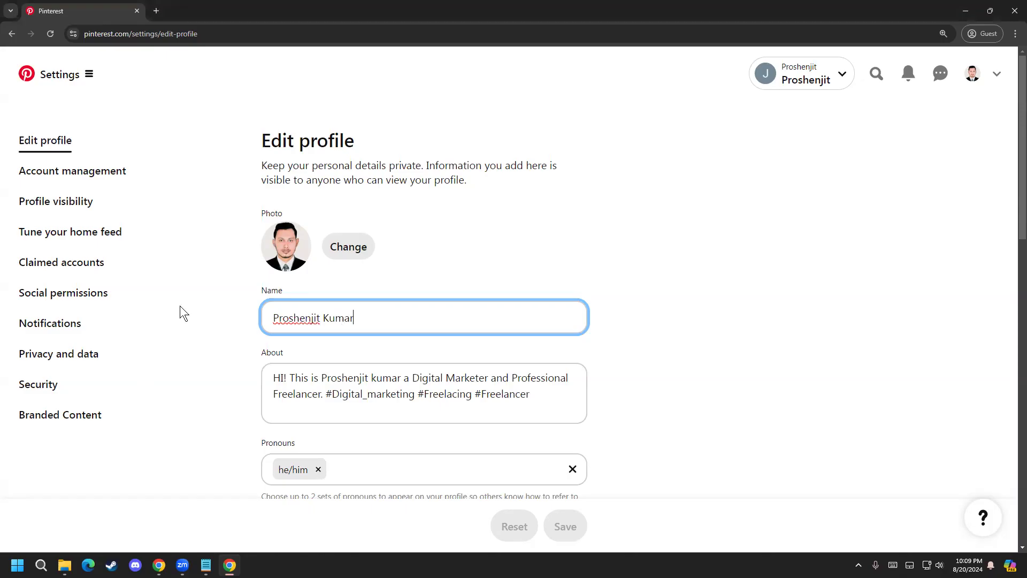
scroll(210, 290, "down", 1)
scroll(210, 290, "up", 1)
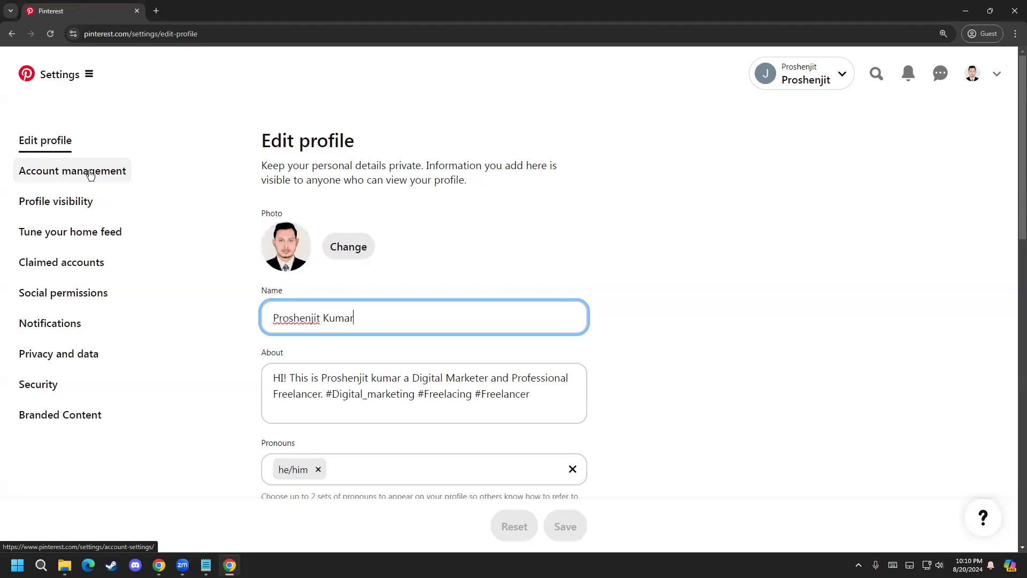
Step: Examine the Account management settings, from login details and personal information to business type, country, language, account goals and deactivation options
left_click(90, 175)
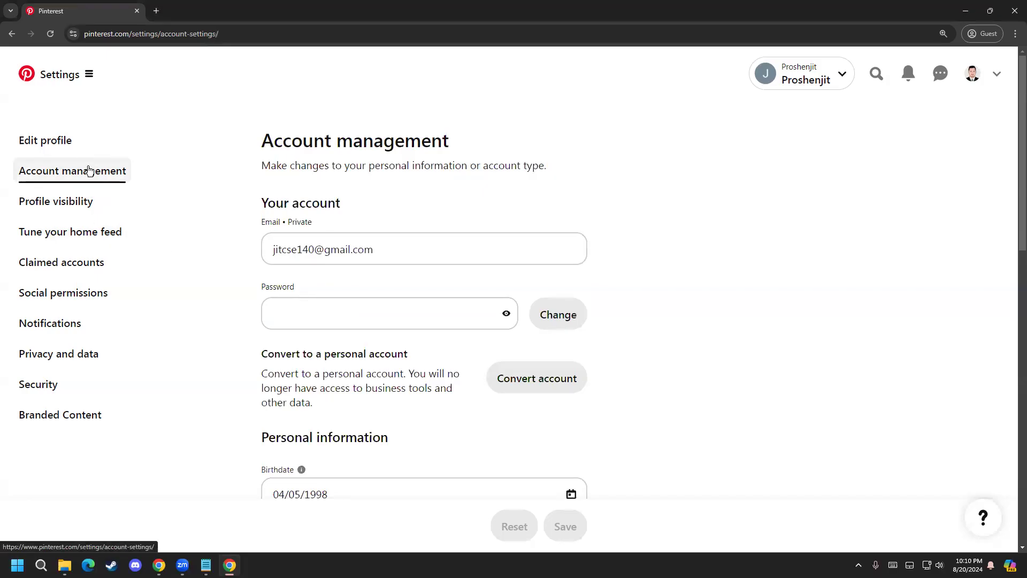
scroll(241, 350, "down", 5)
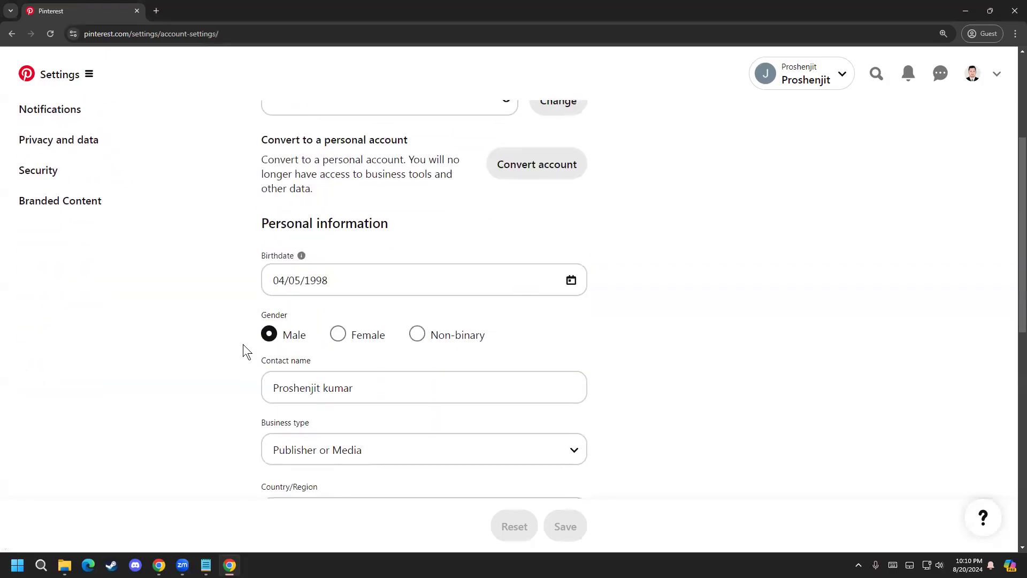
scroll(244, 342, "down", 5)
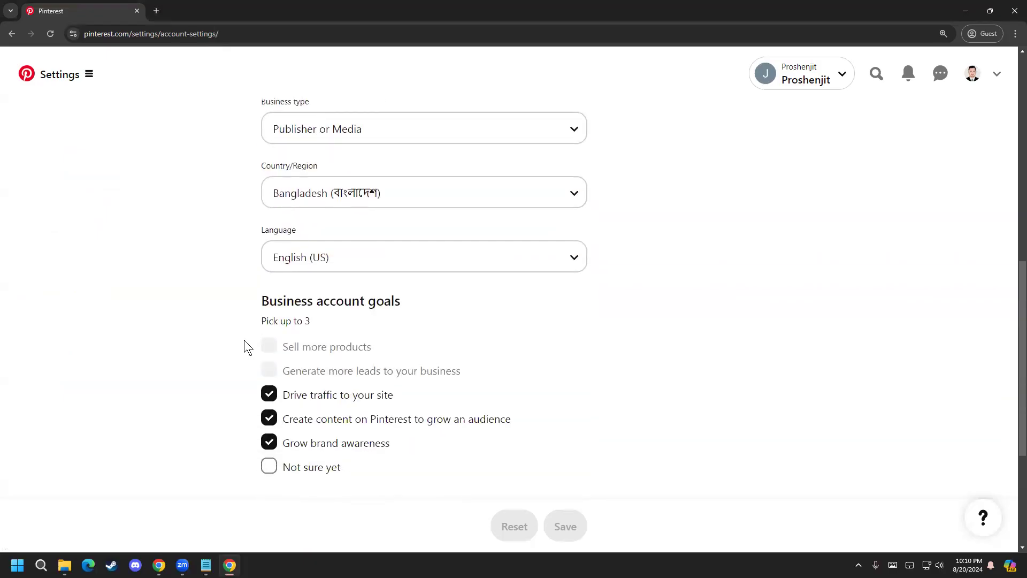
scroll(244, 346, "down", 1)
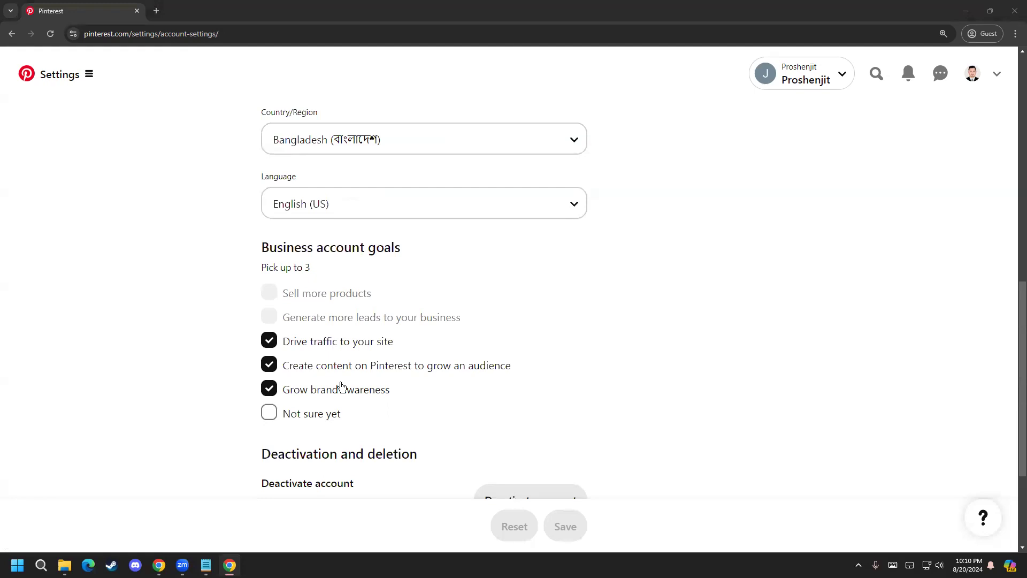
scroll(156, 353, "up", 1)
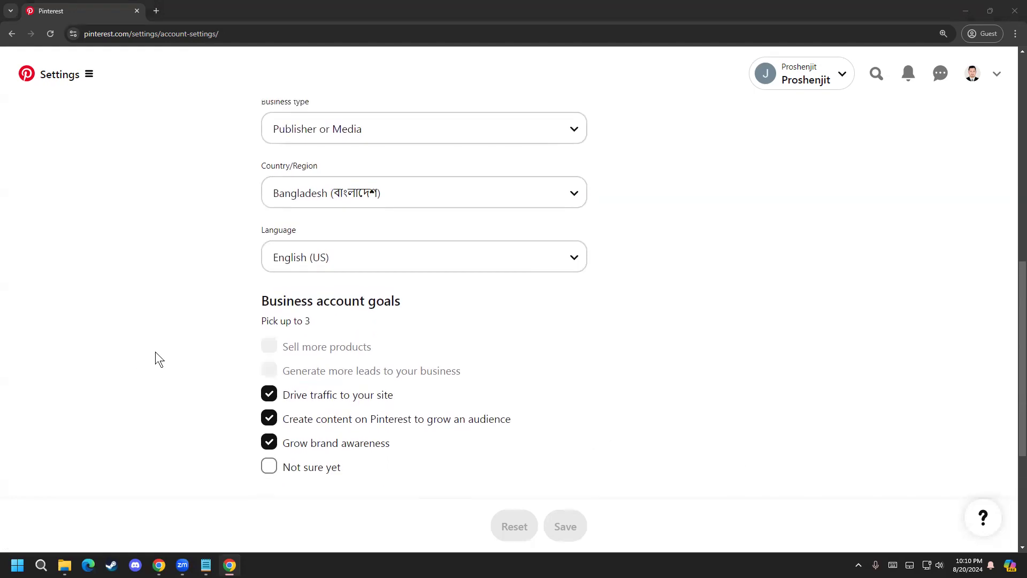
scroll(192, 425, "down", 4)
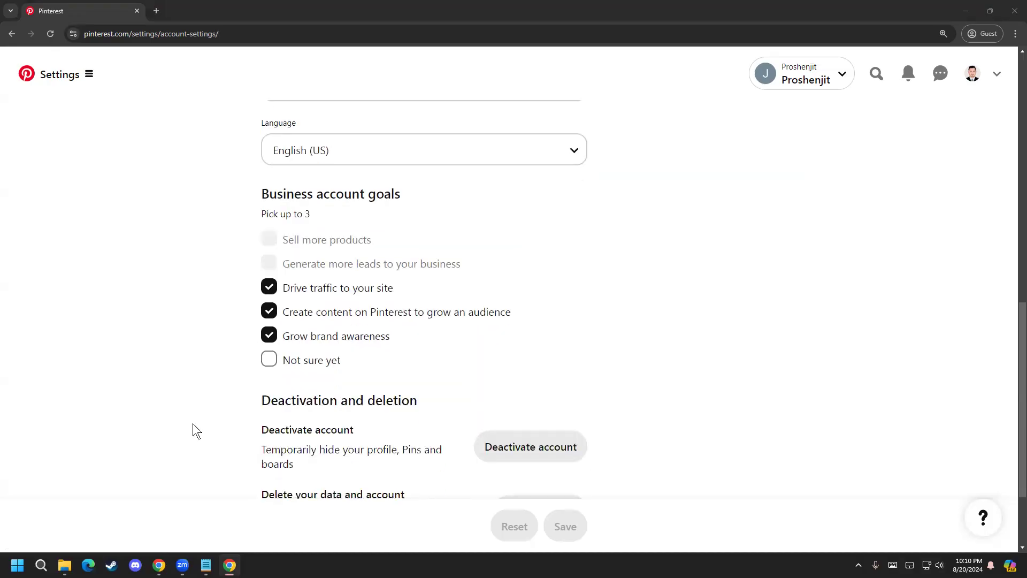
scroll(194, 423, "up", 4)
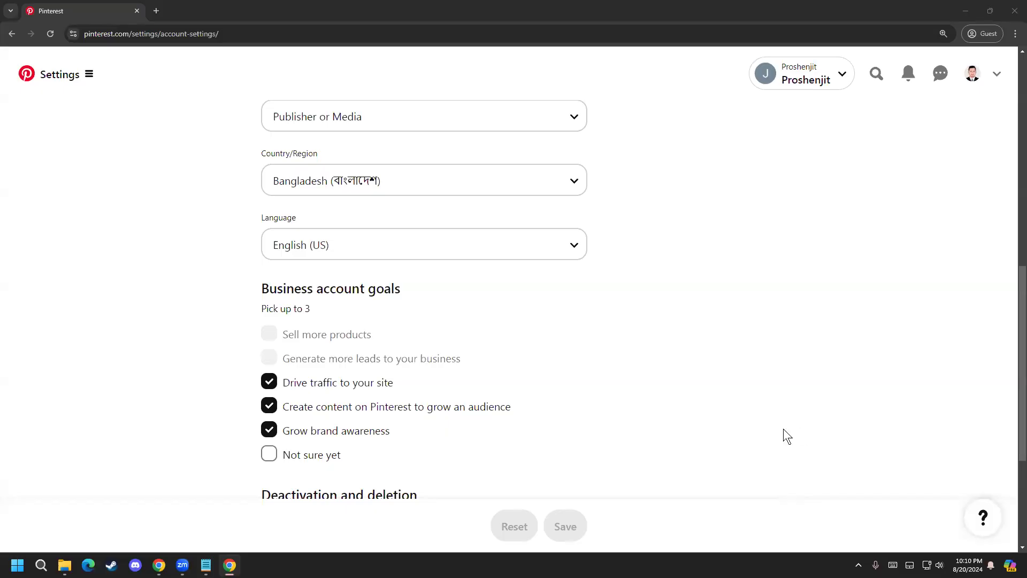
scroll(595, 451, "up", 6)
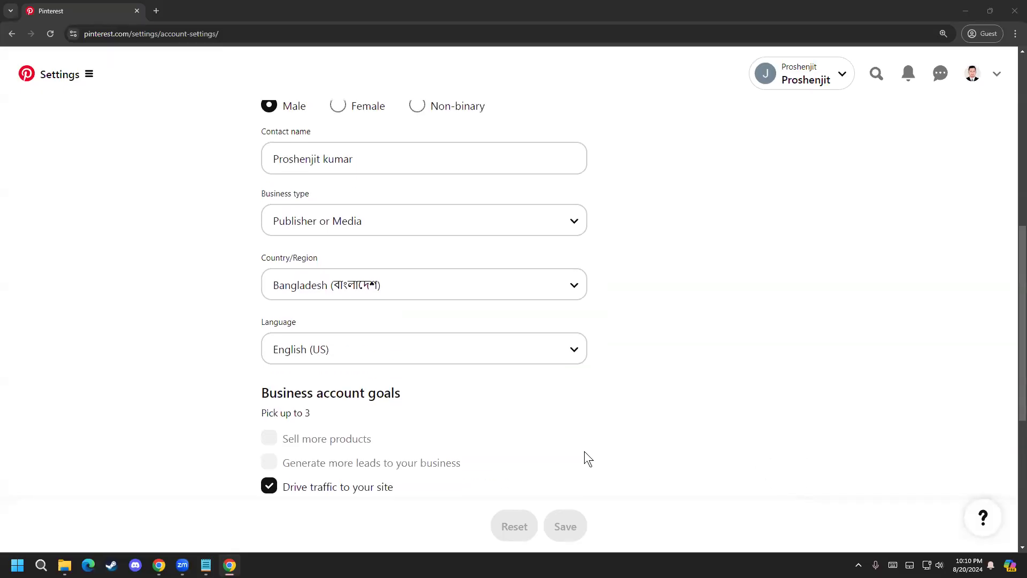
scroll(652, 413, "up", 1)
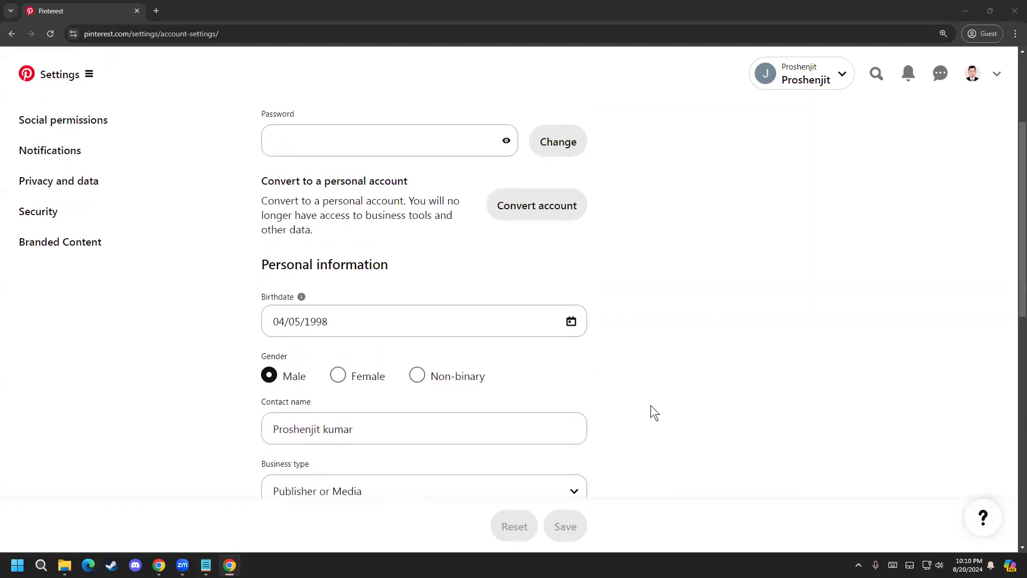
scroll(600, 390, "up", 4)
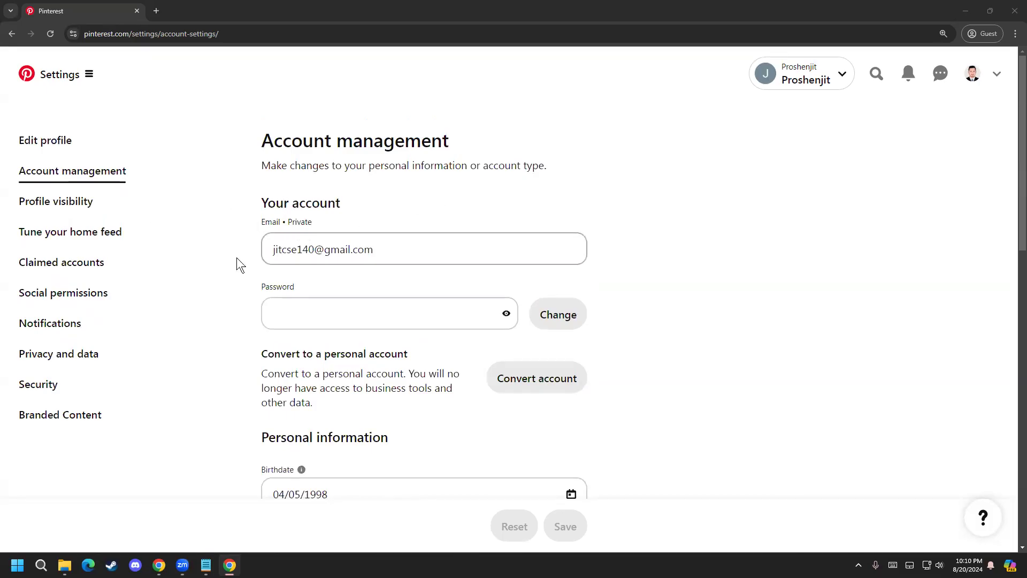
scroll(184, 239, "down", 2)
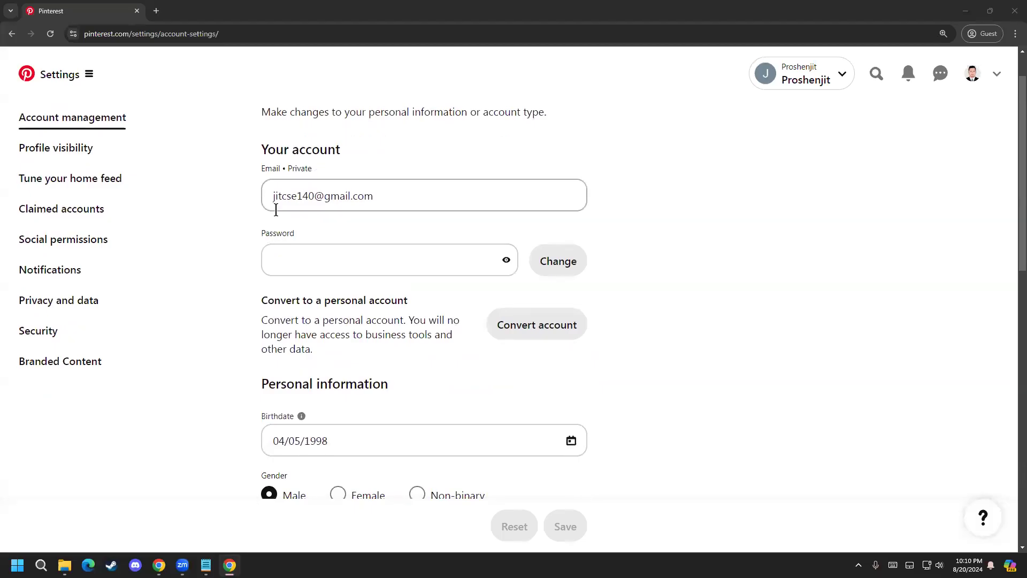
scroll(253, 351, "down", 7)
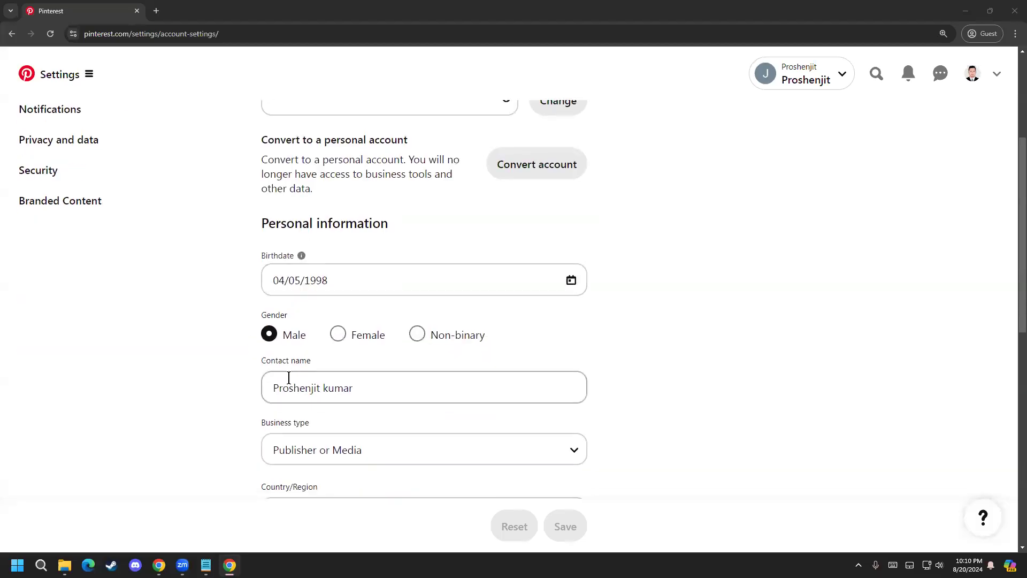
scroll(257, 390, "up", 3)
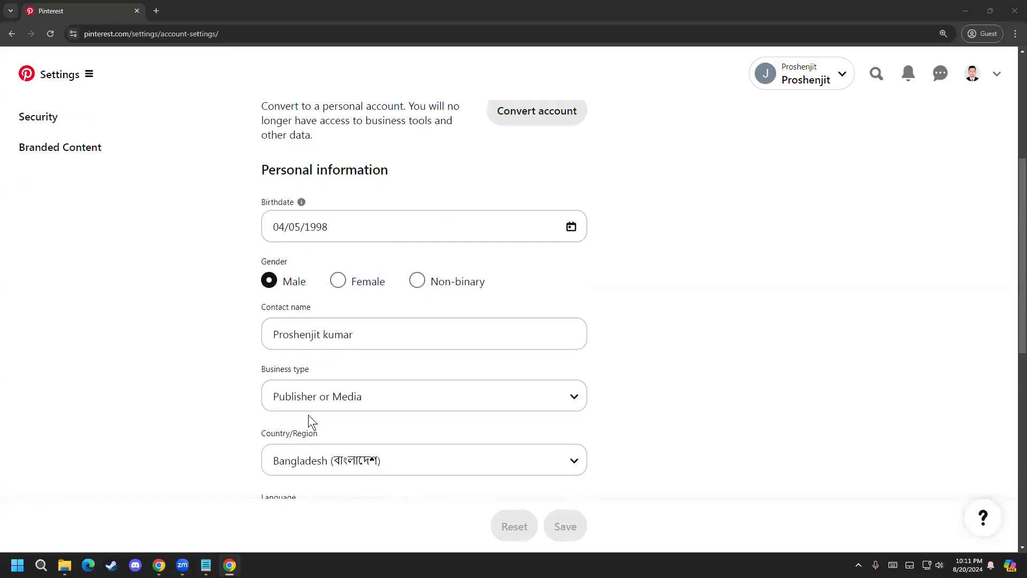
Step: Review the business type, country, language, account goals and deactivation sections of the account management page again
scroll(315, 374, "down", 3)
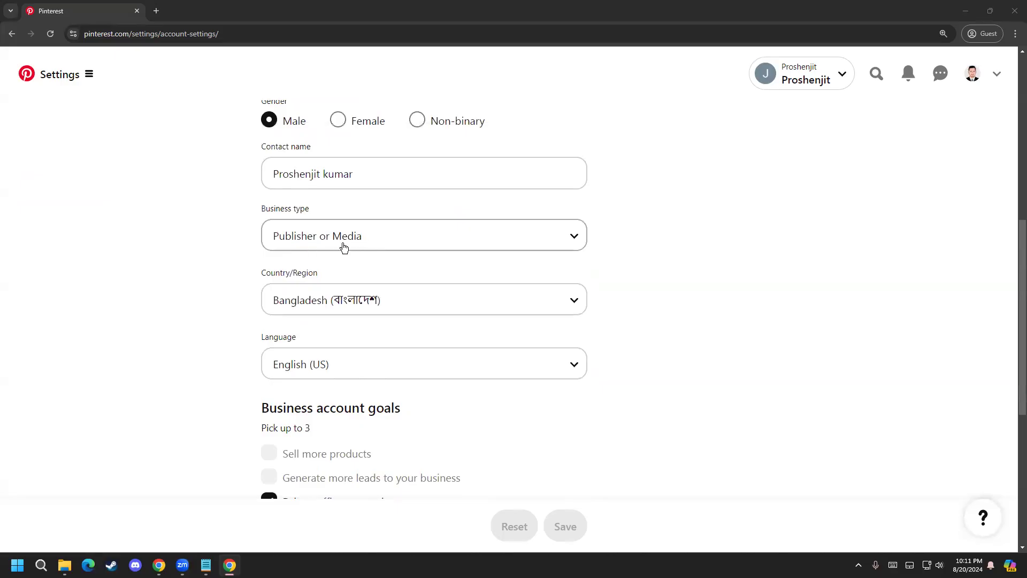
left_click(468, 243)
left_click(468, 244)
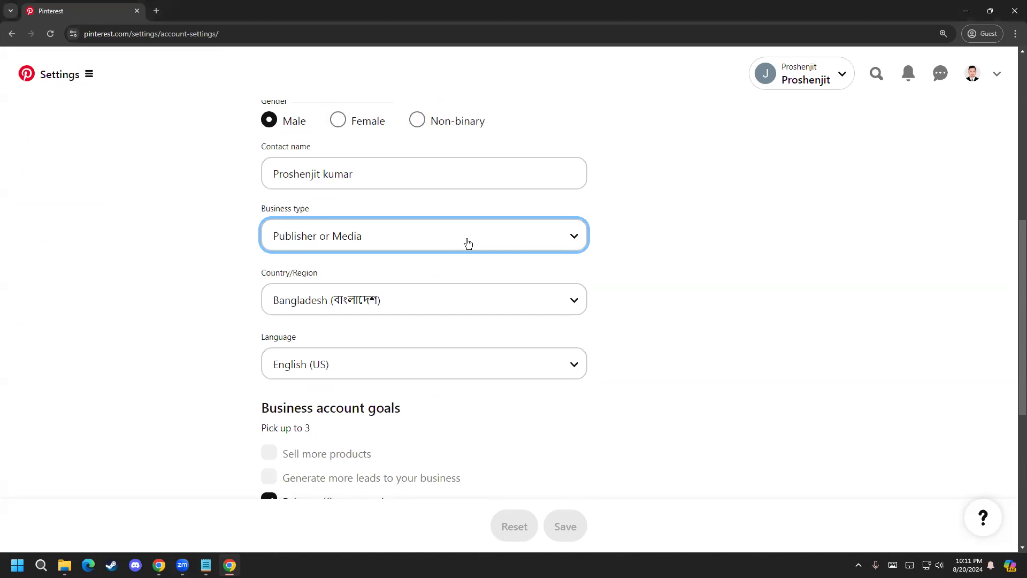
scroll(200, 401, "down", 4)
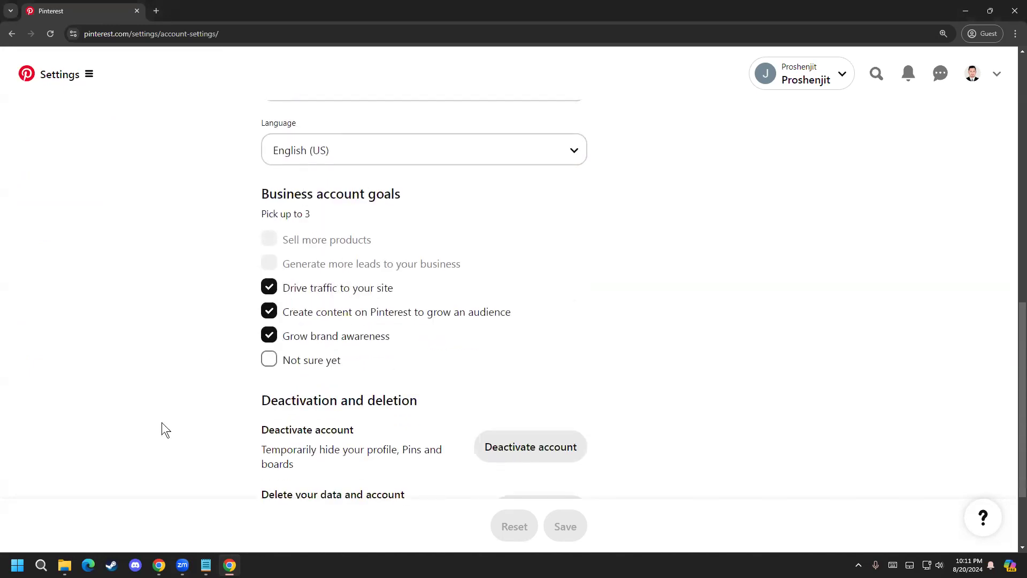
scroll(299, 385, "down", 2)
scroll(131, 399, "up", 12)
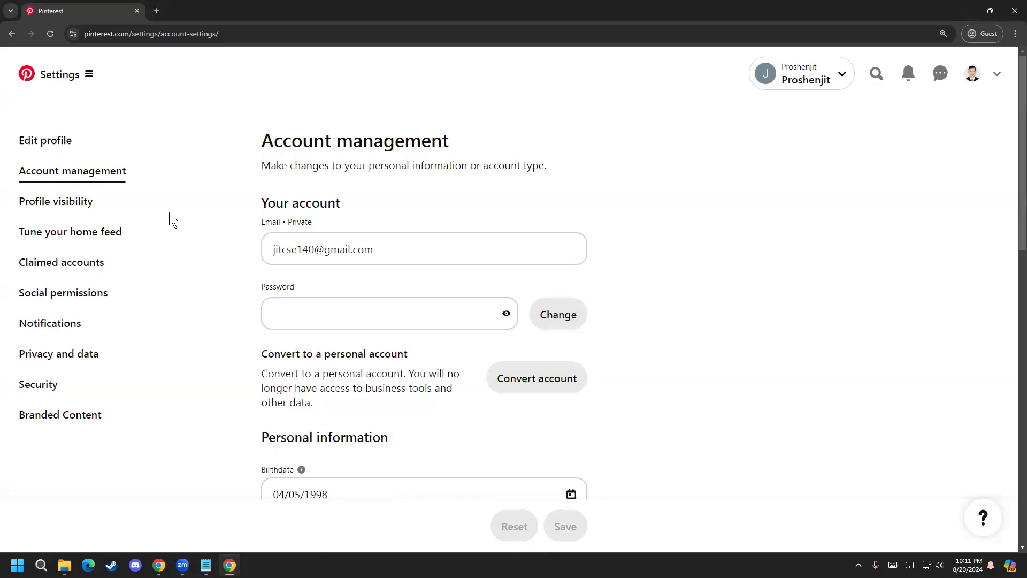
Step: Look through the Profile visibility, Tune your home feed, Claimed accounts and Notifications settings, and return to Edit profile
left_click(49, 202)
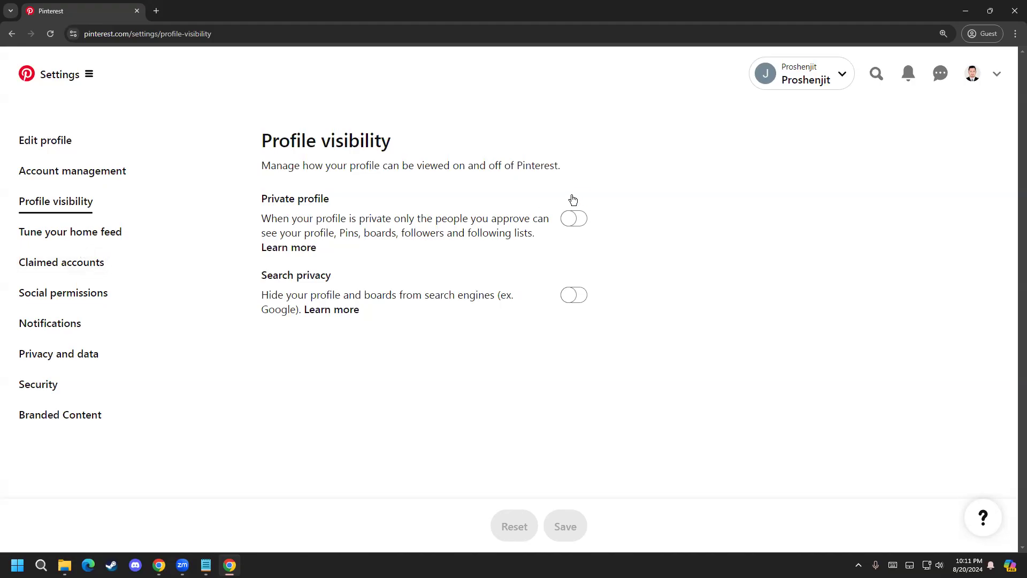
left_click(60, 229)
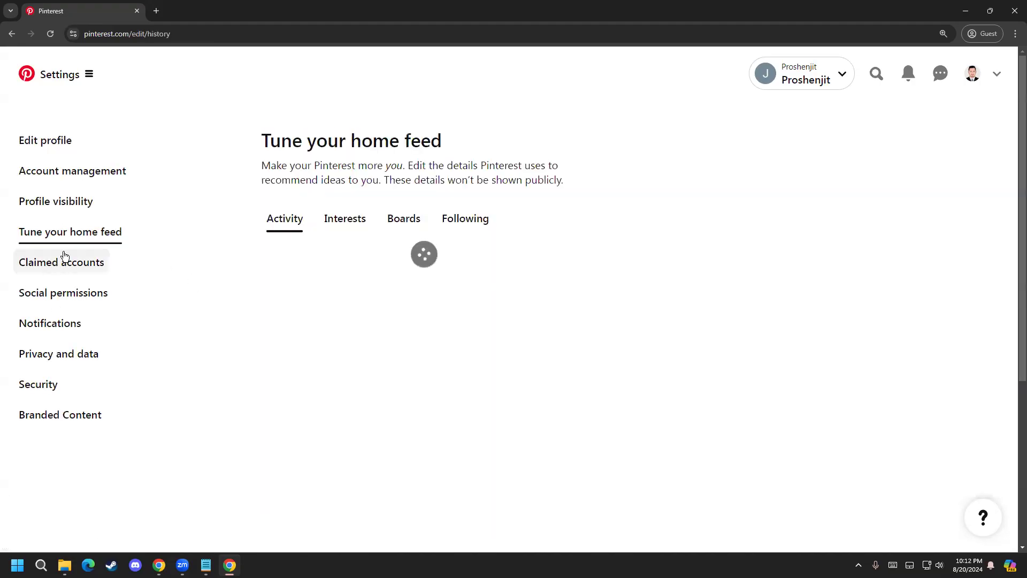
left_click(80, 274)
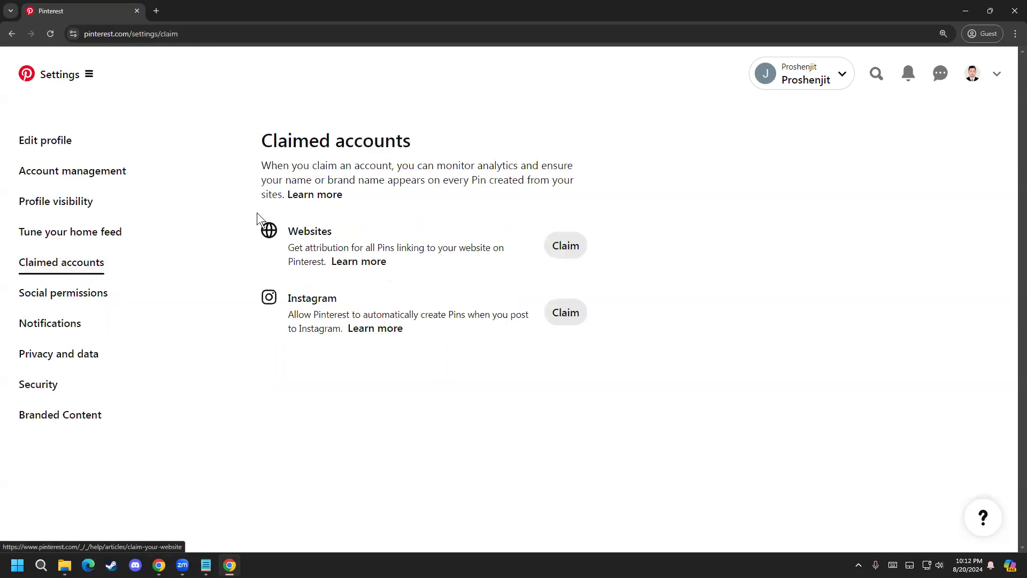
left_click_drag(351, 247, 422, 248)
left_click(421, 248)
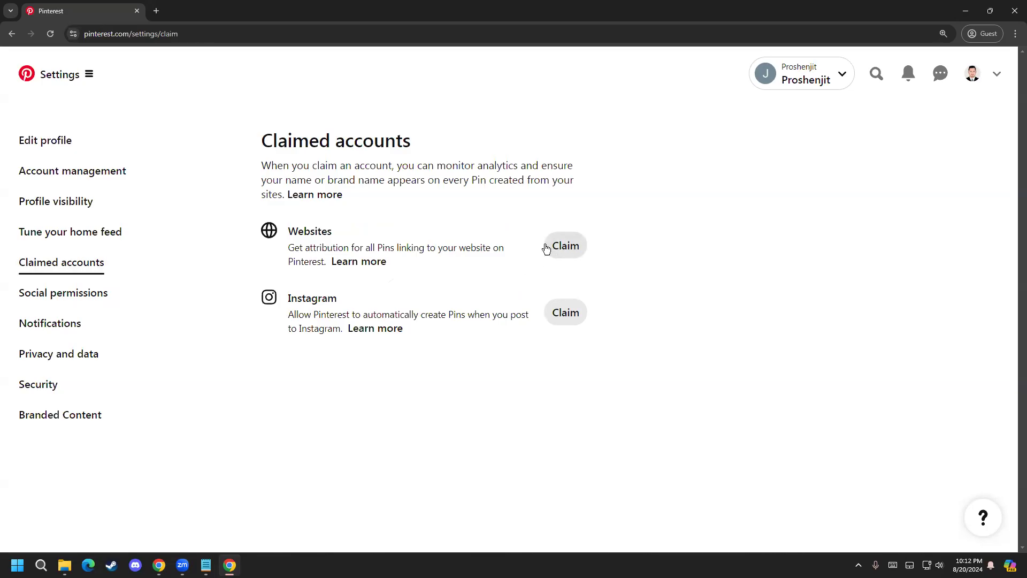
left_click_drag(294, 241, 321, 247)
left_click(316, 244)
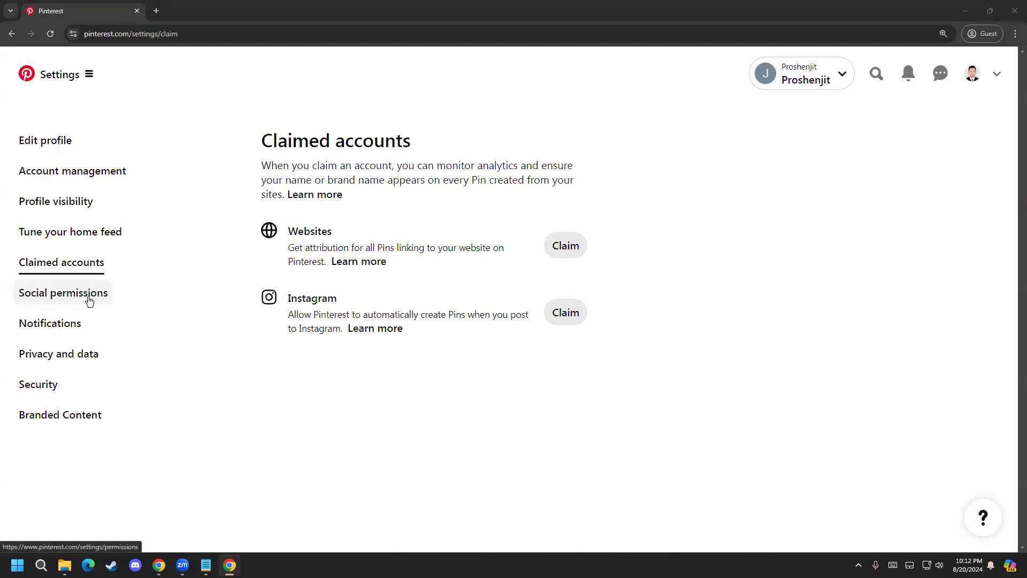
left_click(58, 336)
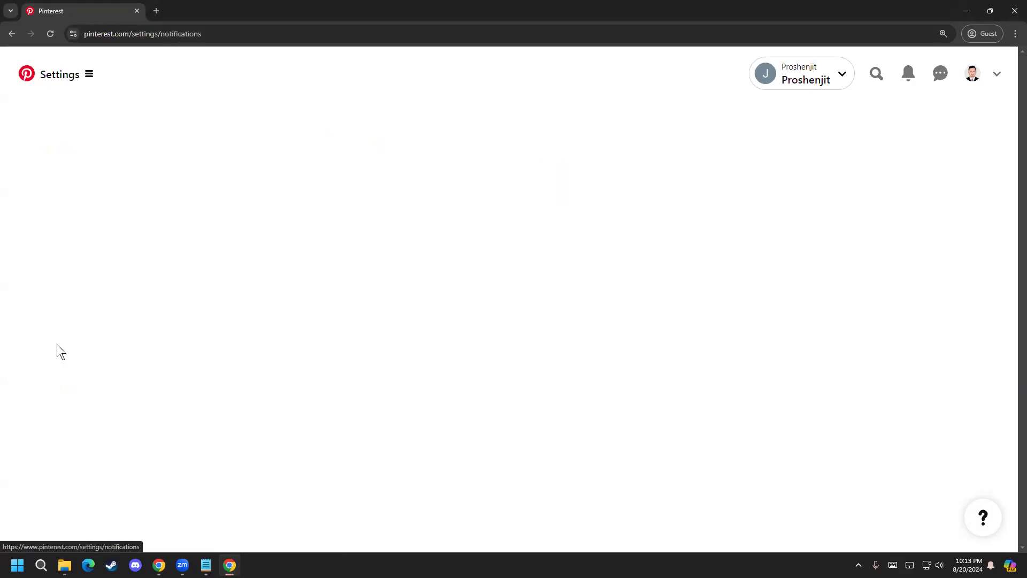
left_click(29, 149)
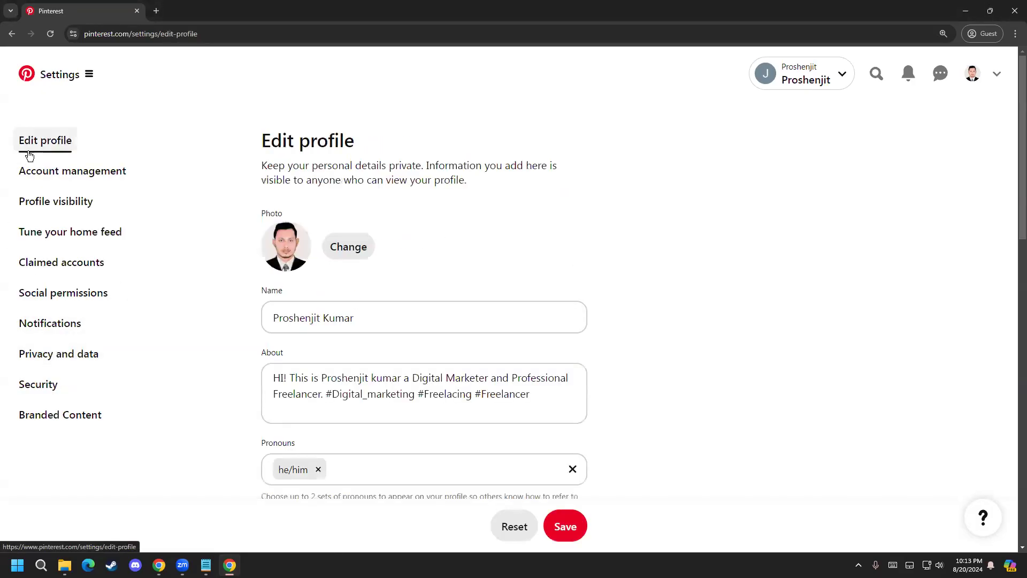
Step: View the public profile page and the main navigation menu with its create, analytics and ads options
left_click(970, 78)
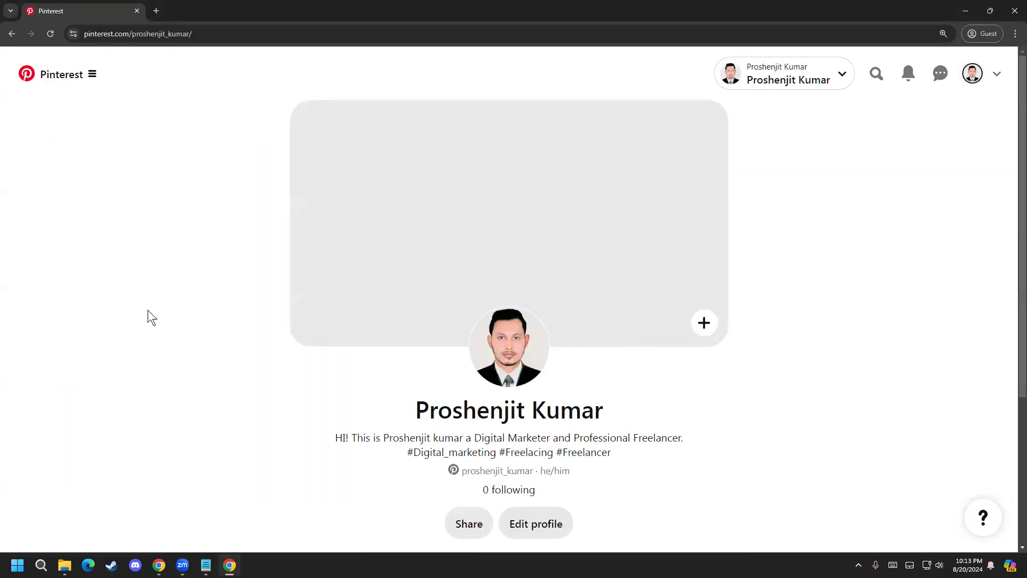
scroll(148, 310, "down", 4)
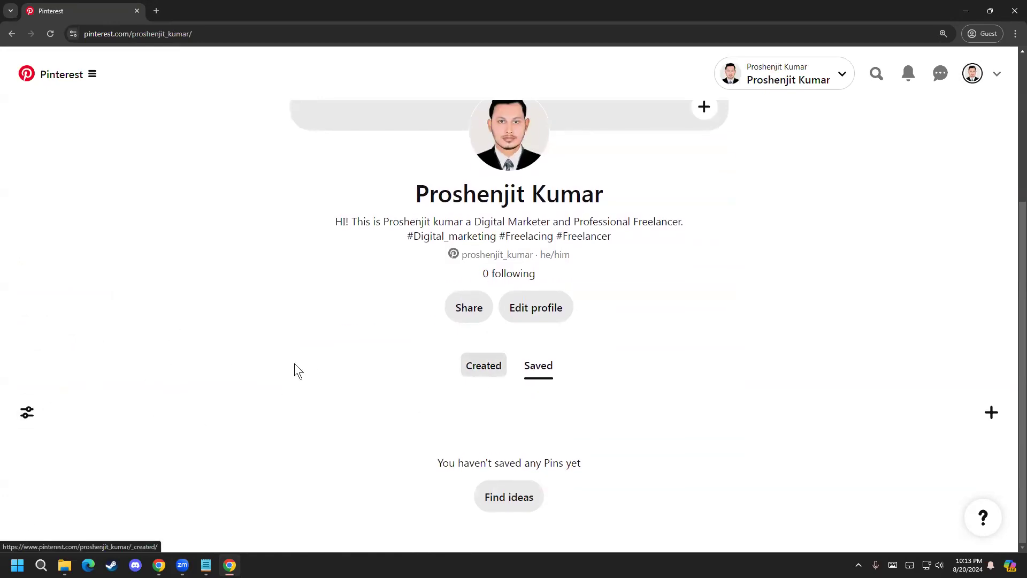
scroll(169, 390, "up", 4)
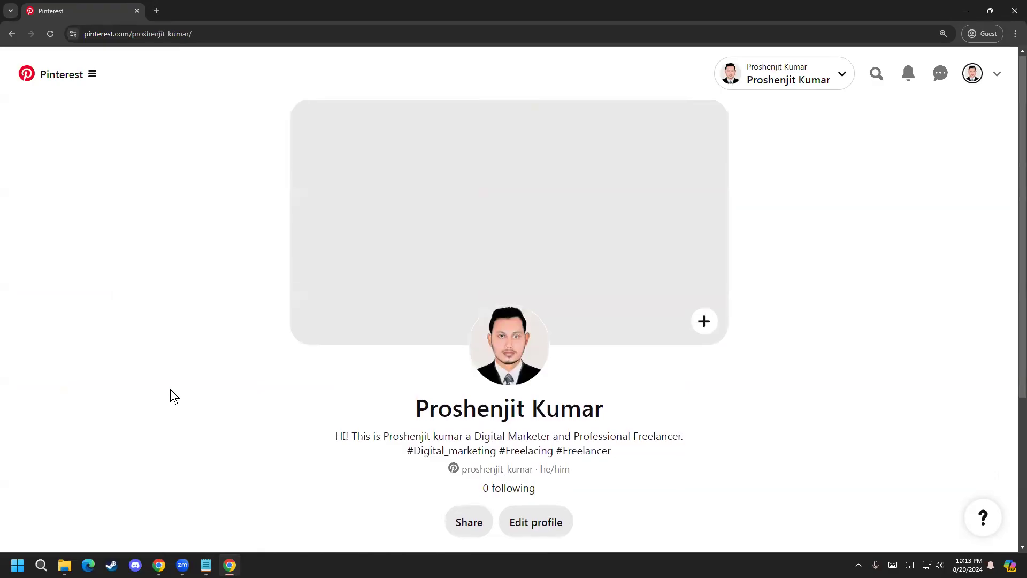
left_click(92, 75)
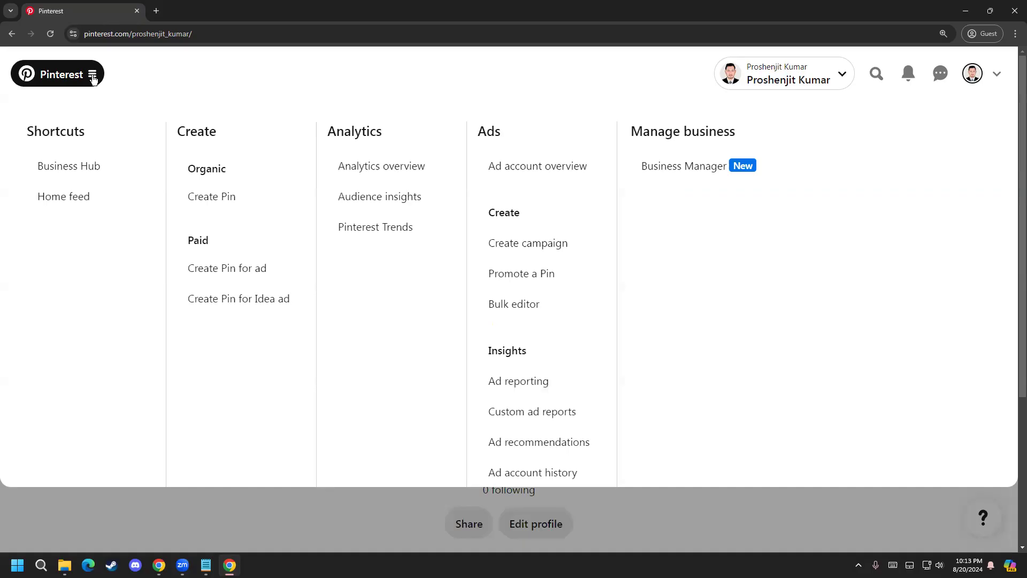
left_click(92, 78)
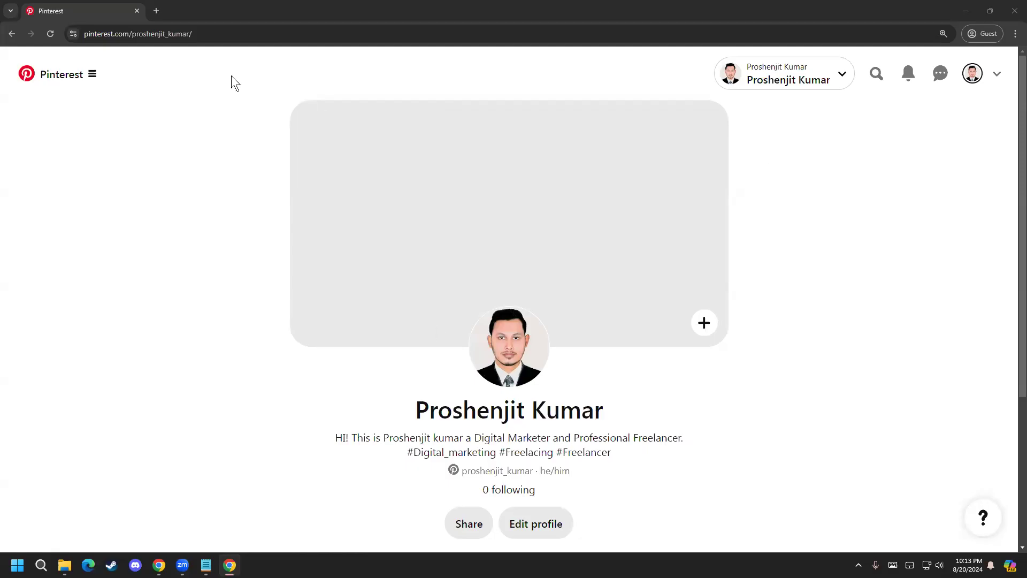
Step: Search Google for canva in a new browser tab and open the Canva website
left_click(156, 10)
type("ca")
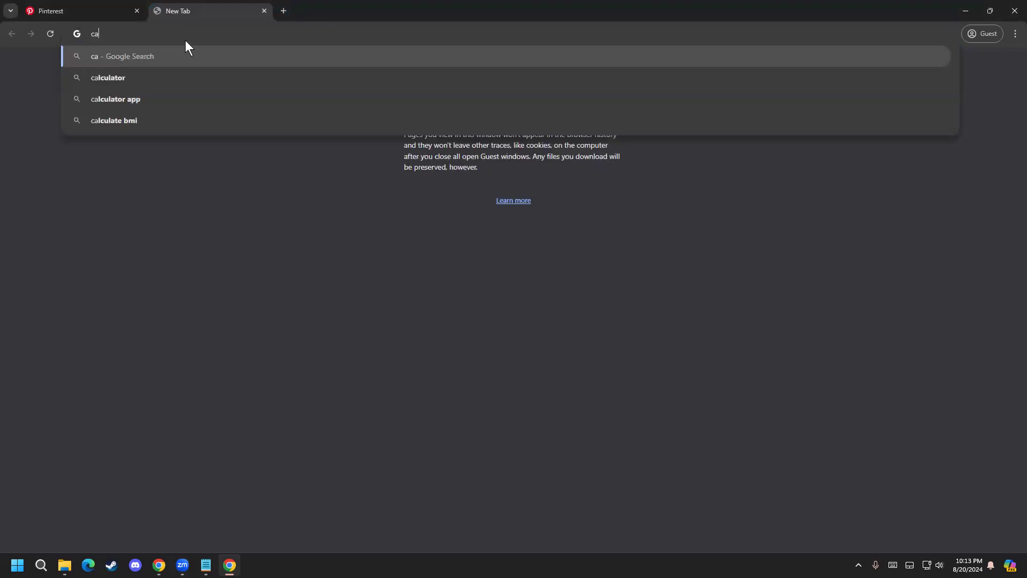
type("nva")
key("Return")
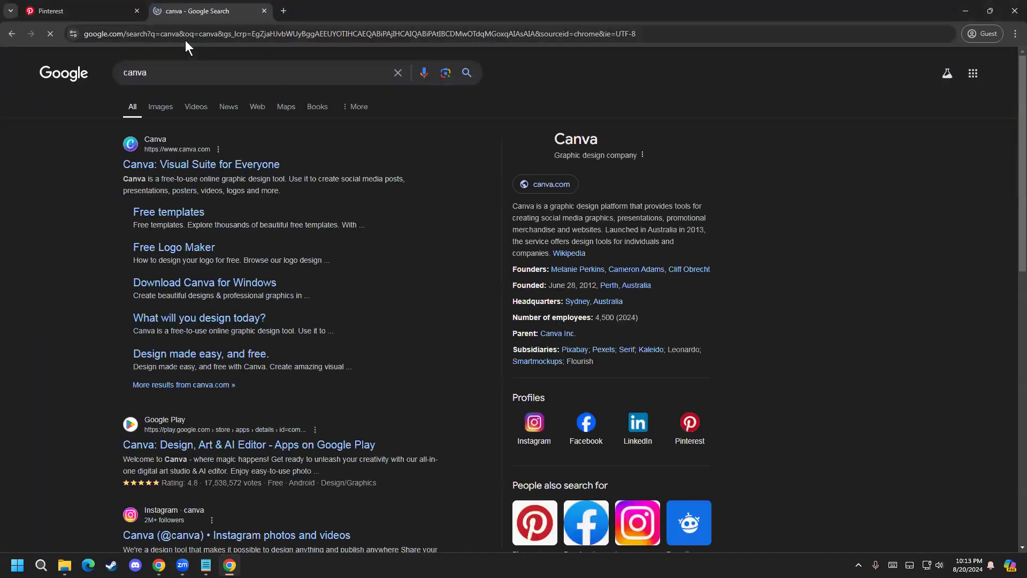
left_click(196, 166)
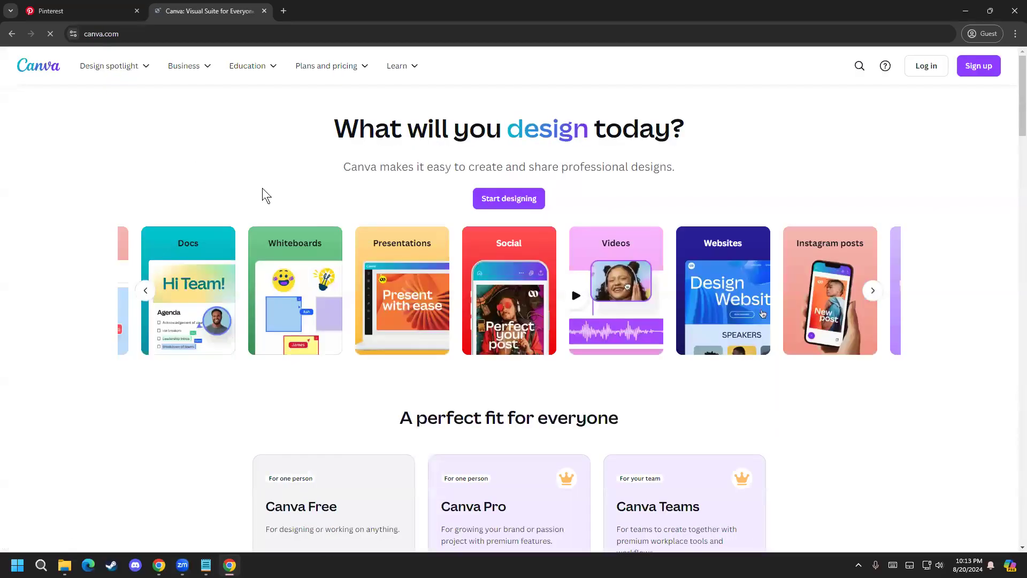
Step: Sign in to Canva with the Google account and complete onboarding for Personal use, skipping the Pro trial
left_click(989, 102)
left_click(939, 68)
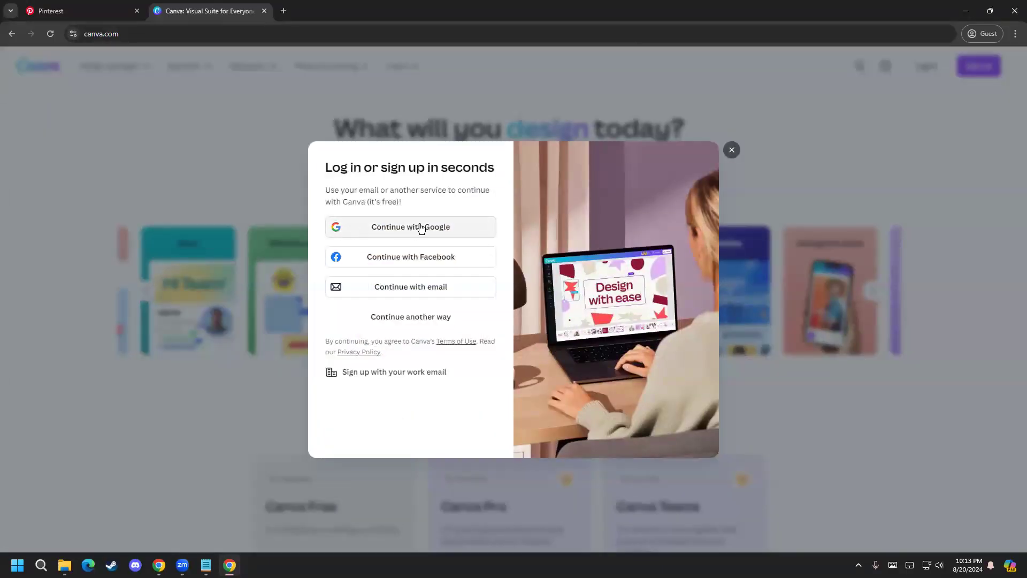
left_click(391, 224)
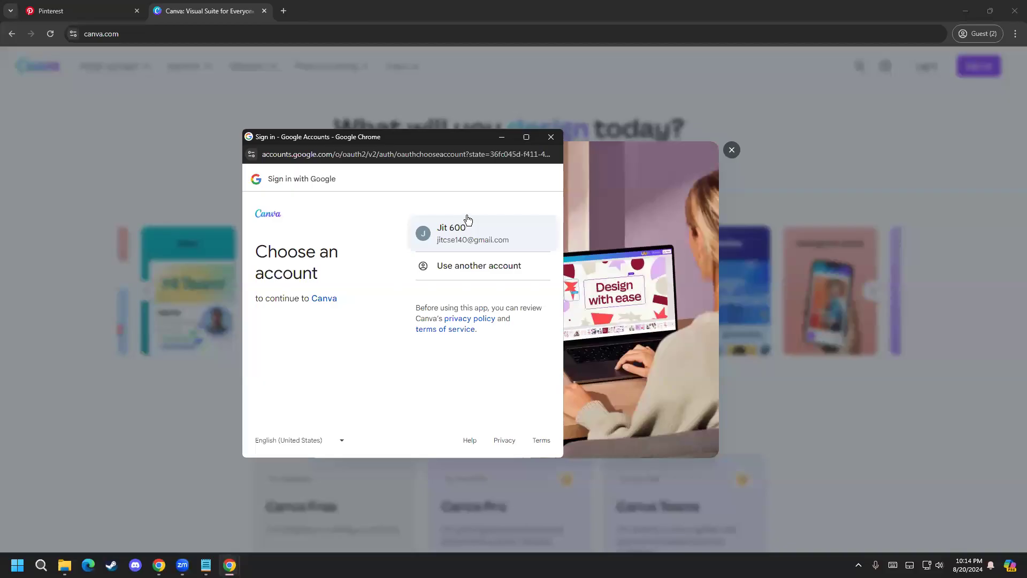
left_click(467, 220)
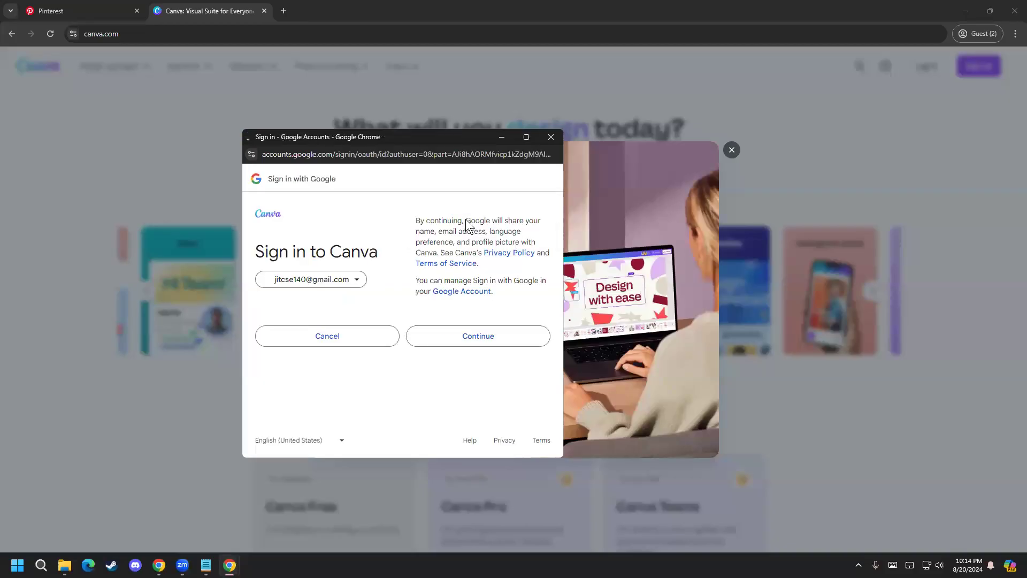
left_click(455, 333)
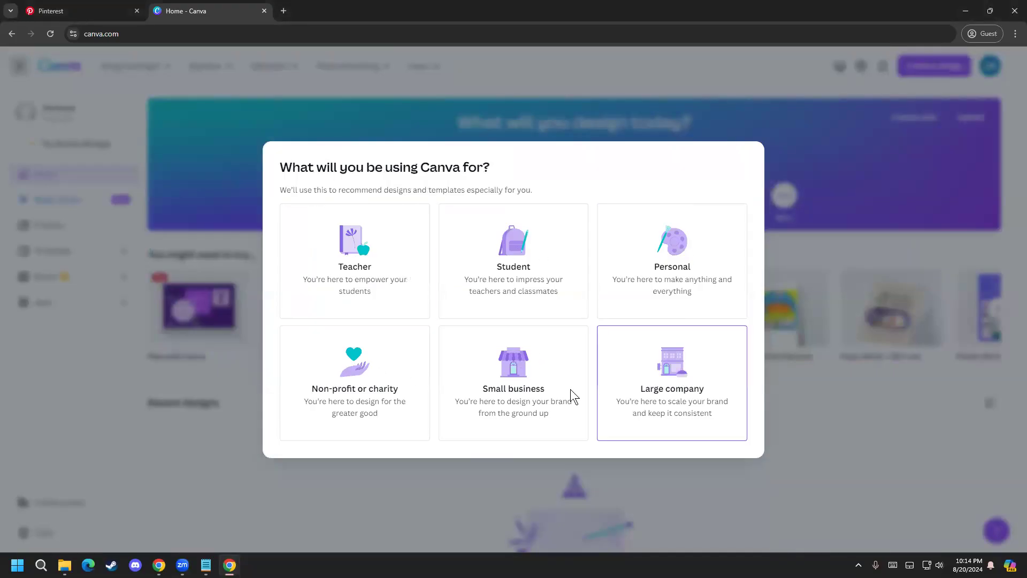
left_click(676, 262)
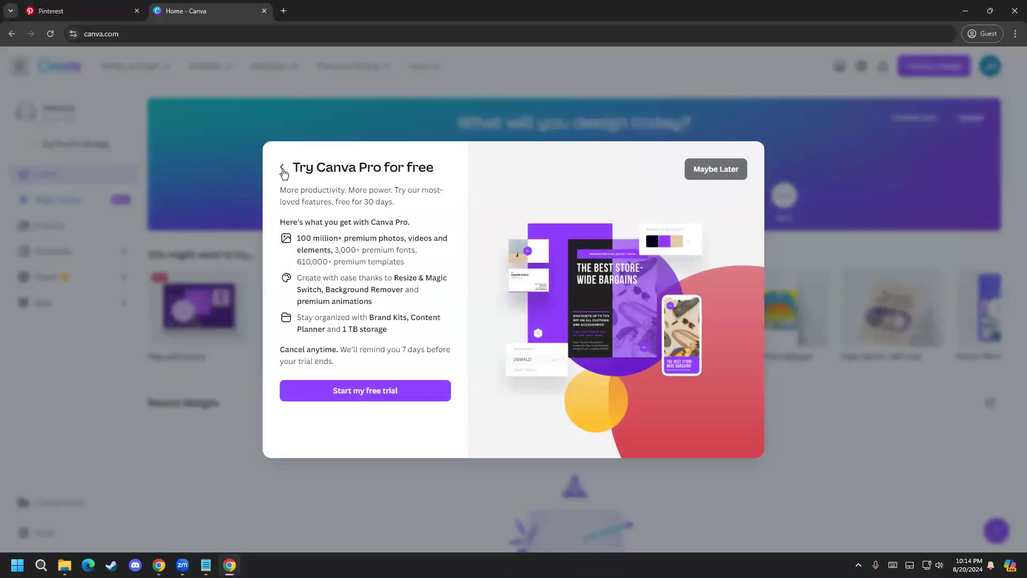
left_click(704, 171)
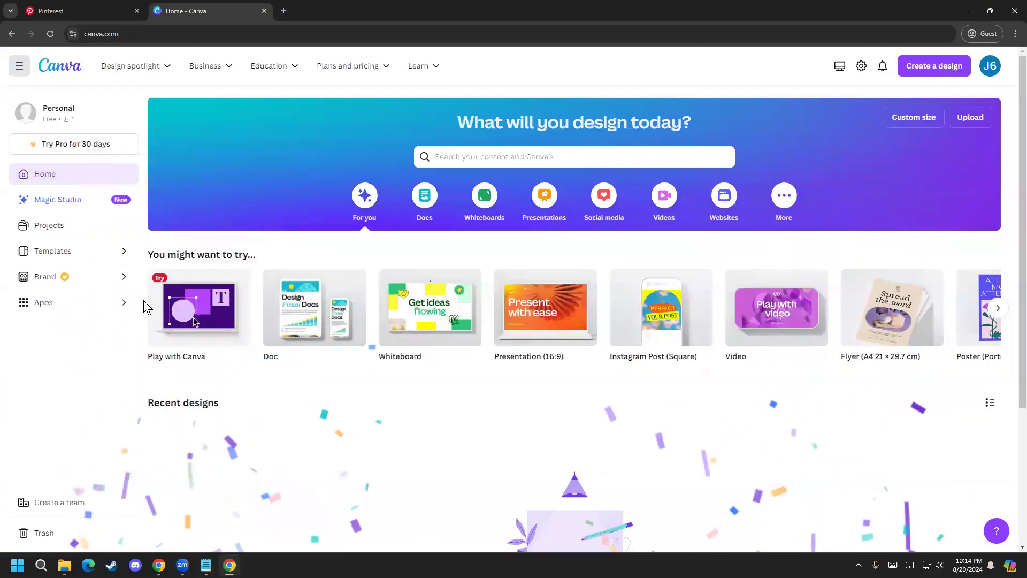
Step: Search Canva's new design types for "pinterest banner" and look through the suggested formats
left_click(77, 10)
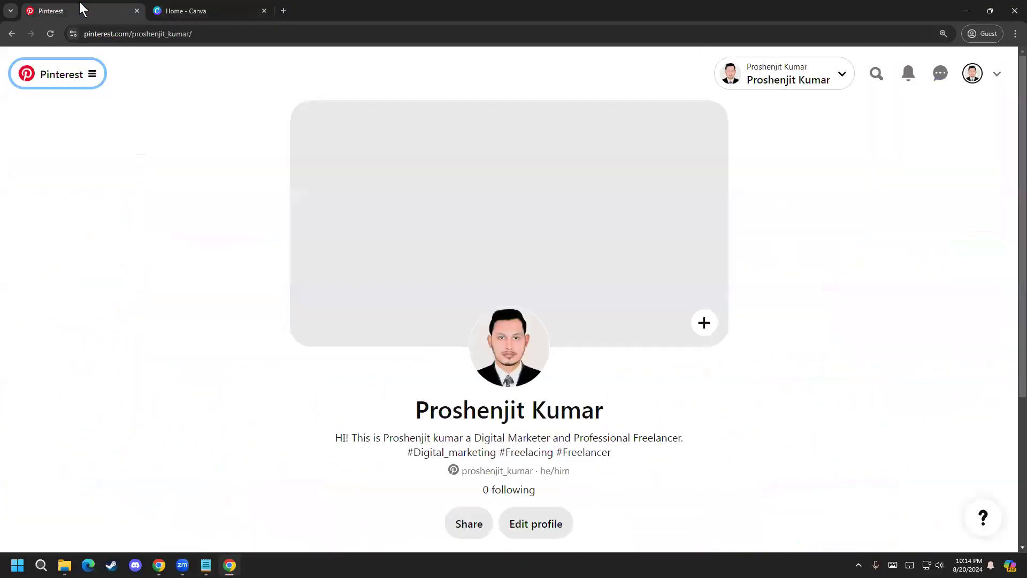
left_click(179, 10)
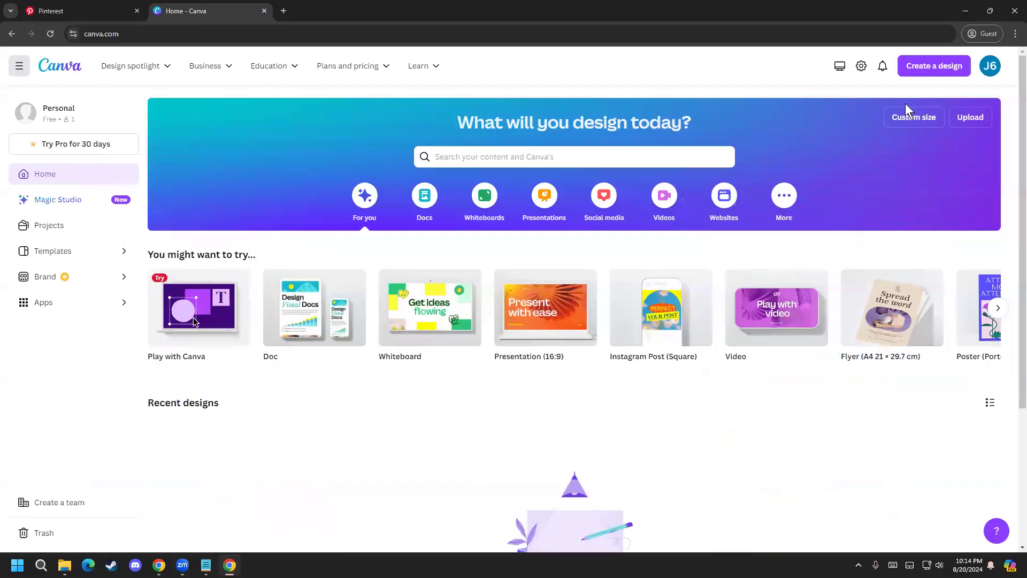
left_click(928, 74)
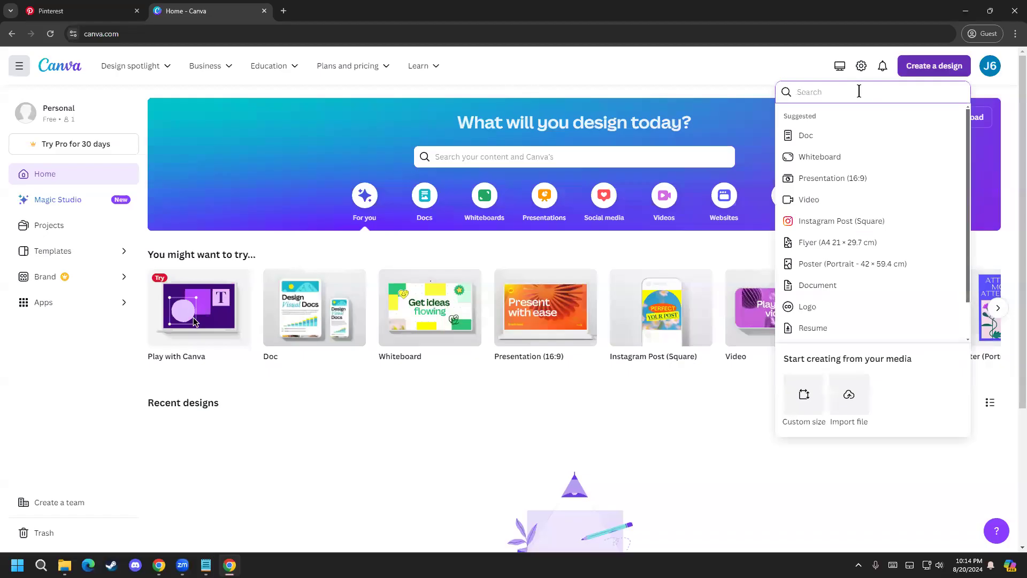
type("pinterest banner")
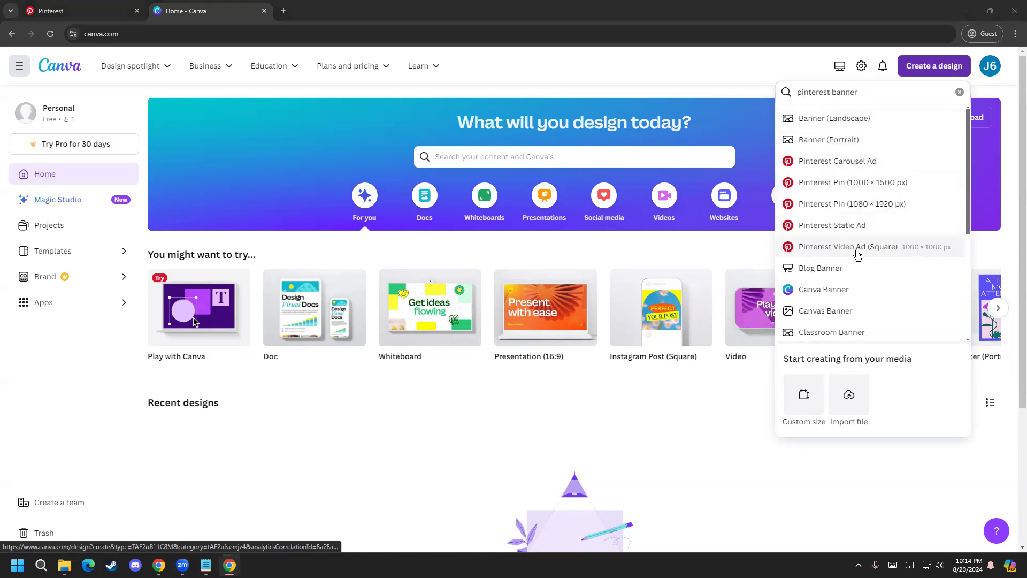
scroll(854, 337, "down", 2)
scroll(854, 316, "up", 2)
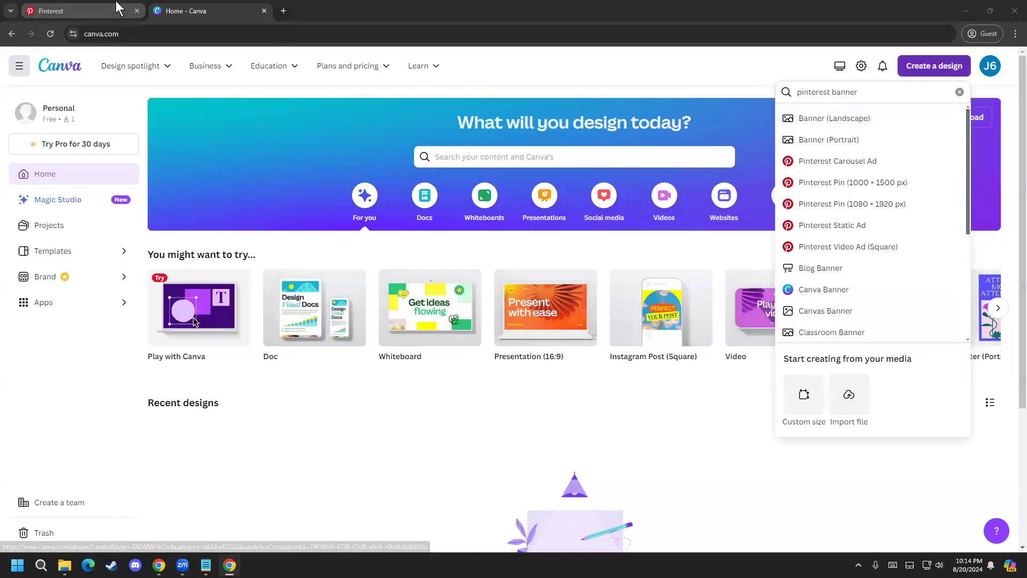
Step: Switch to the Pinterest profile to inspect the cover image area and its upload dialog, and return to Canva
left_click(86, 11)
left_click(702, 323)
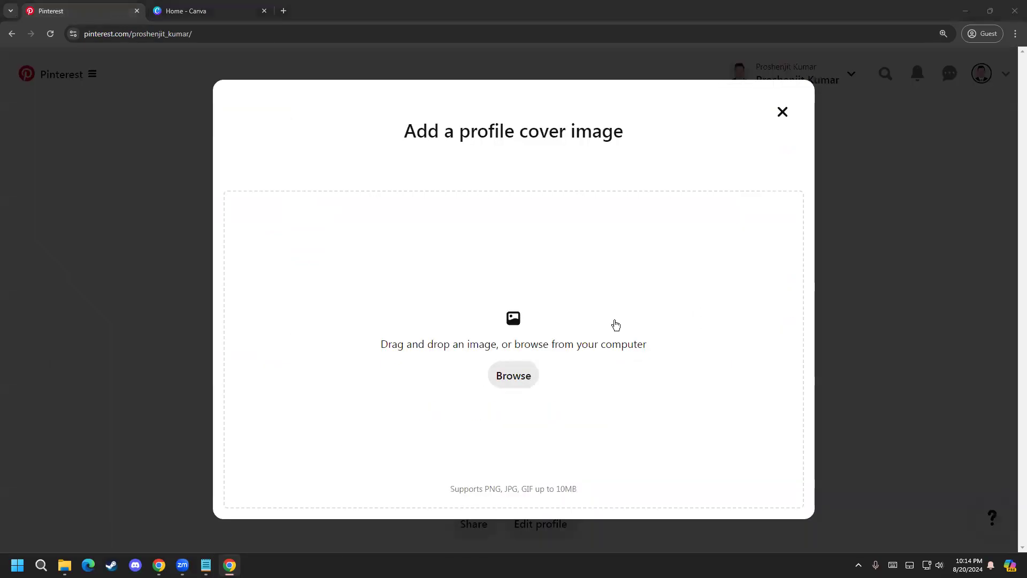
left_click(782, 112)
left_click(193, 16)
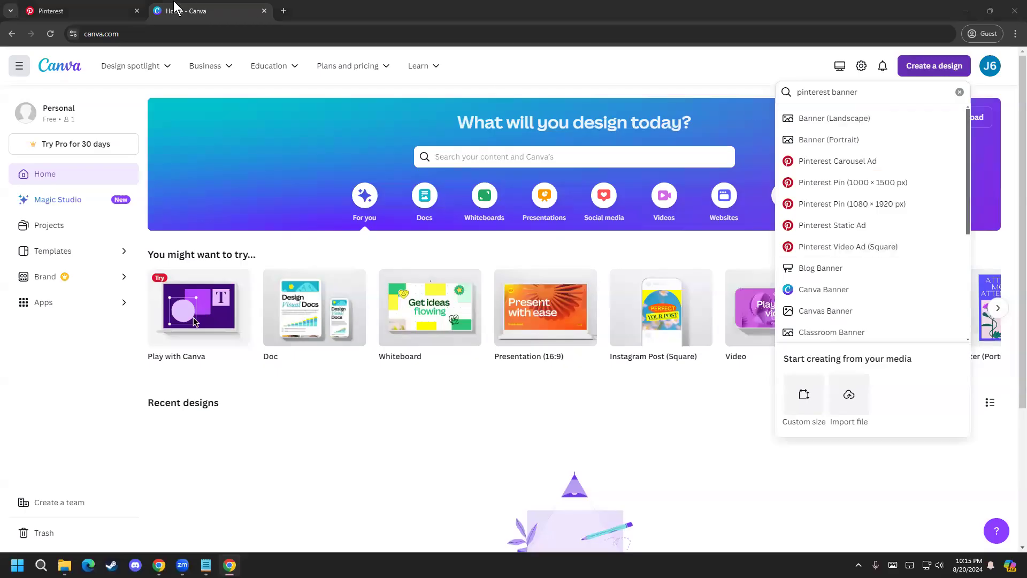
left_click(80, 10)
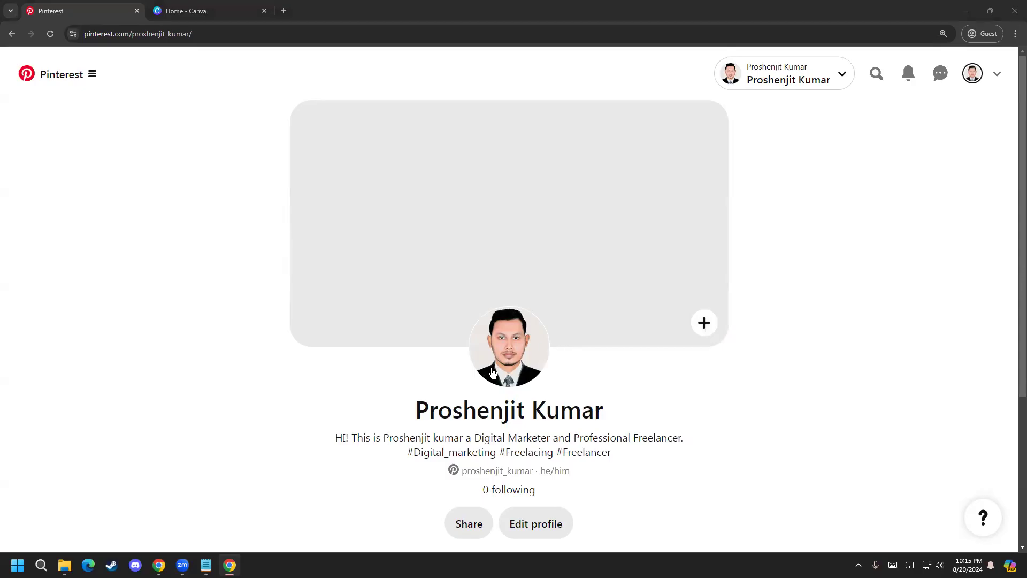
left_click(196, 3)
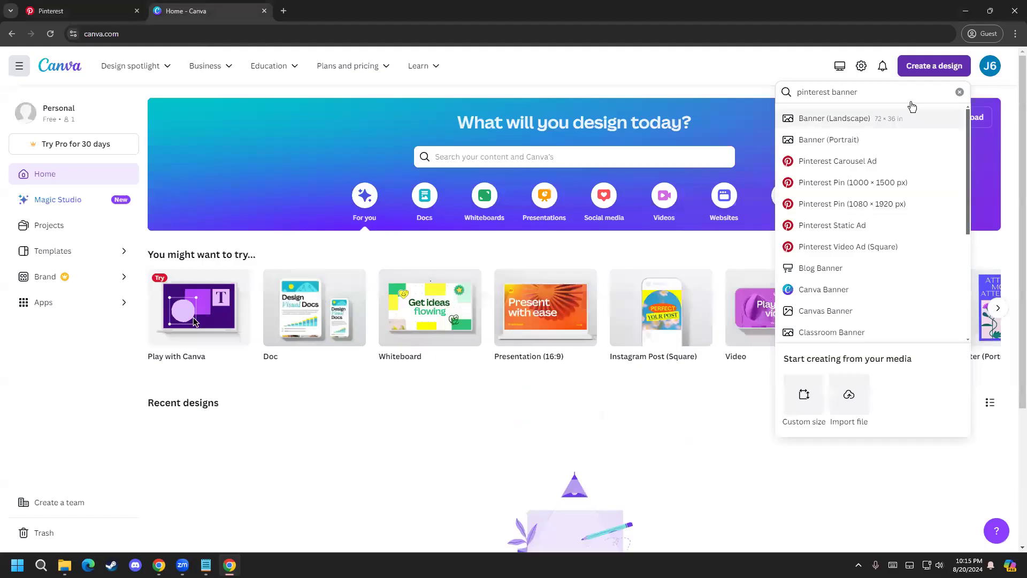
Step: Open a new browser tab and search Google for pinterest
left_click(284, 10)
type("g")
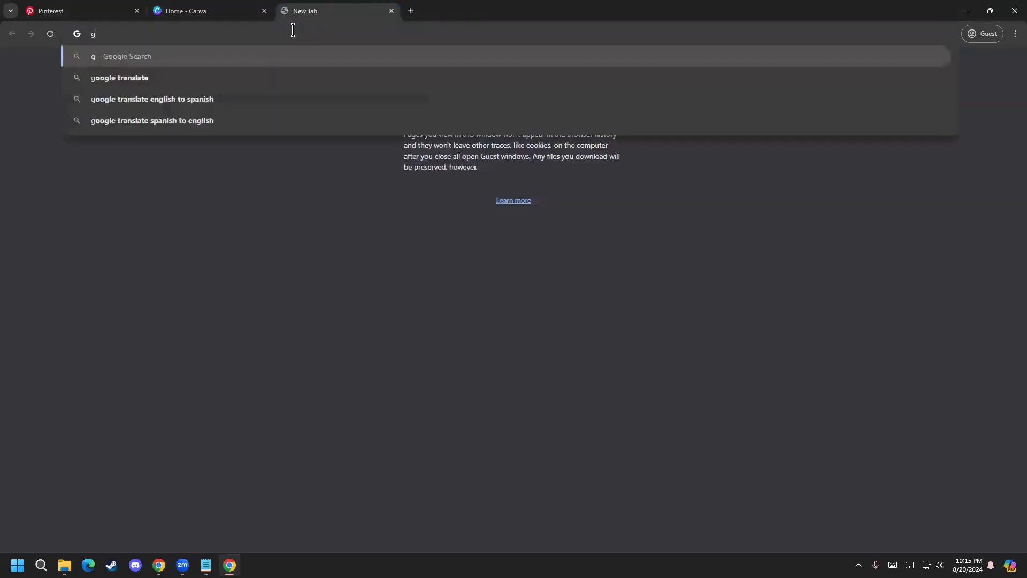
left_click(250, 75)
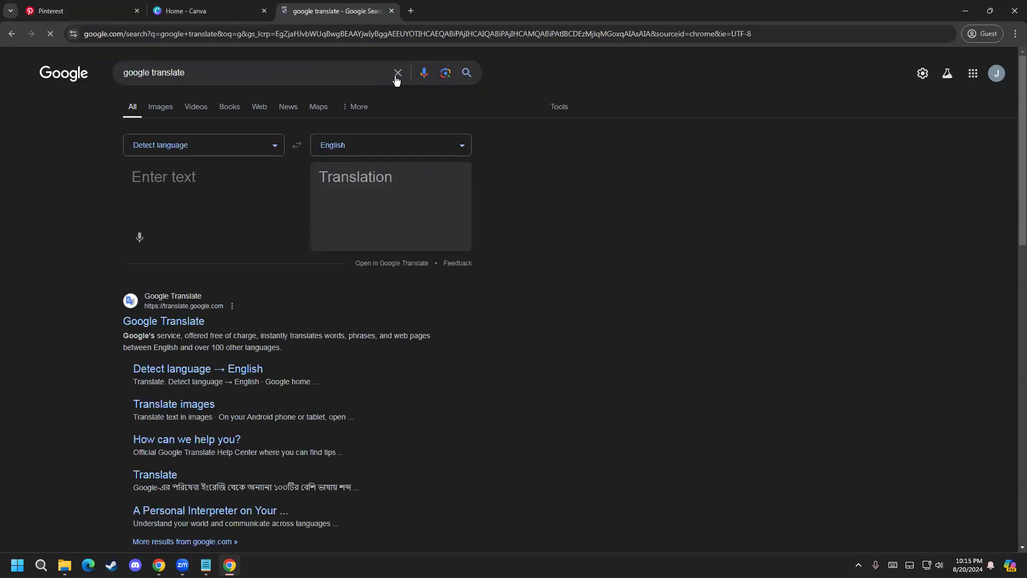
left_click(394, 73)
type("pin")
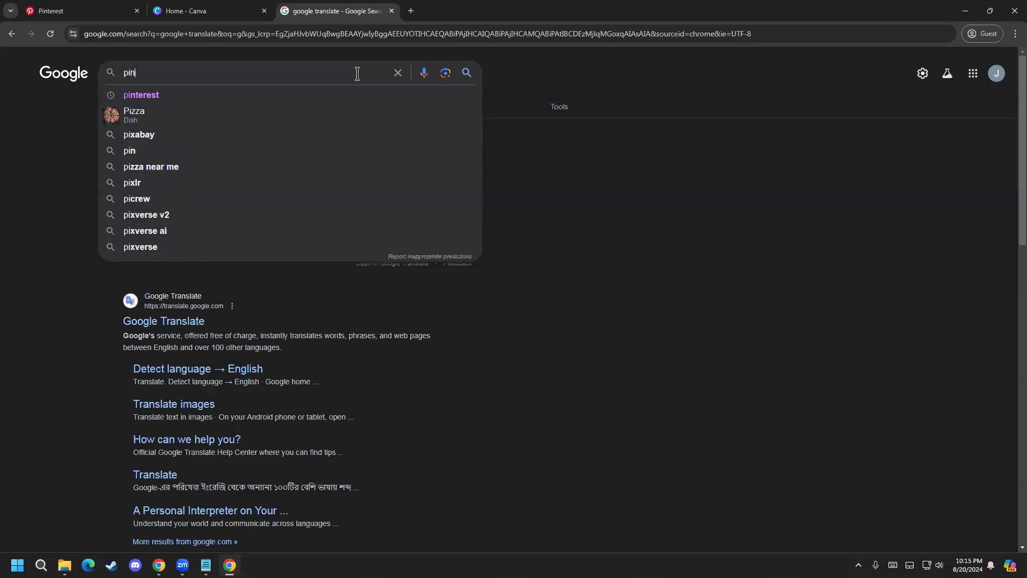
key("Down")
key("Return")
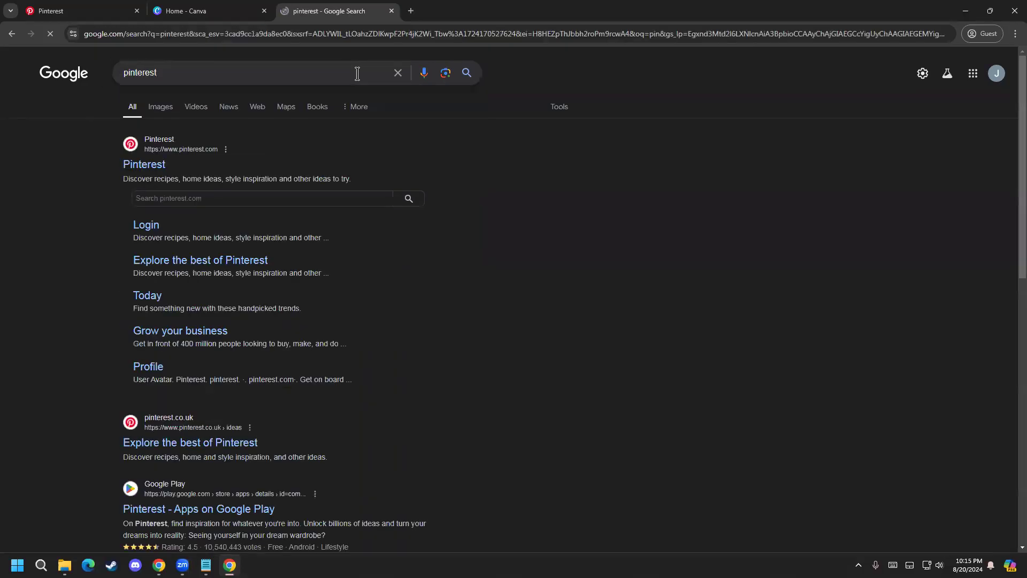
Step: Refine the Google search to "pinterest banner size" to look up the recommended cover dimensions
left_click(300, 67)
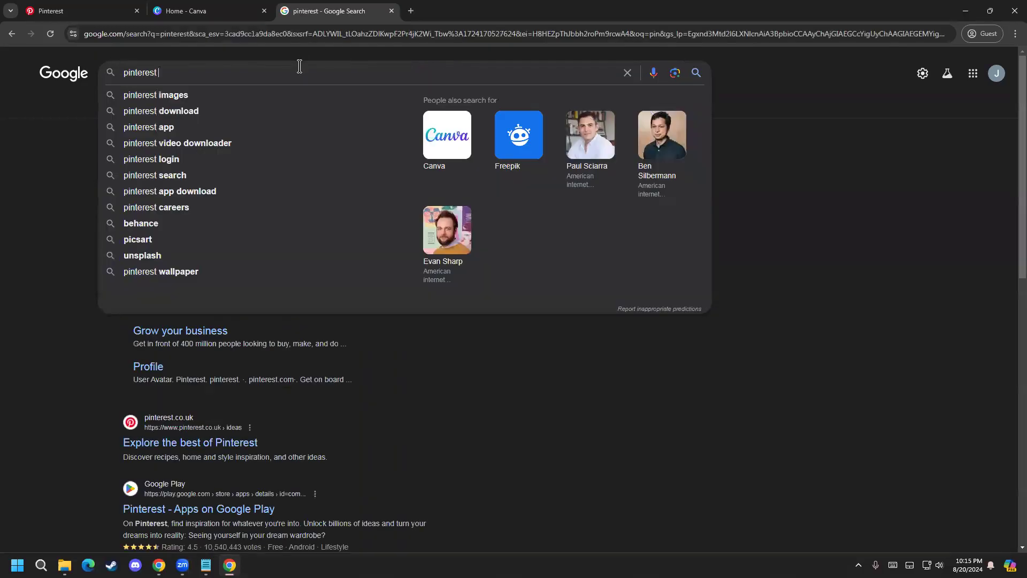
type("vo")
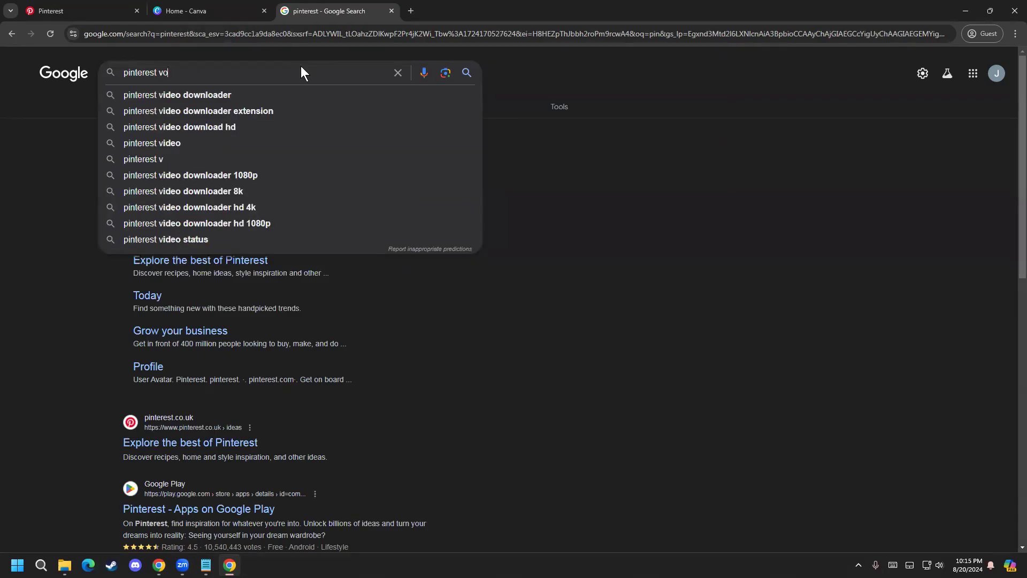
key("BackSpace")
key("BackSpace")
type("co")
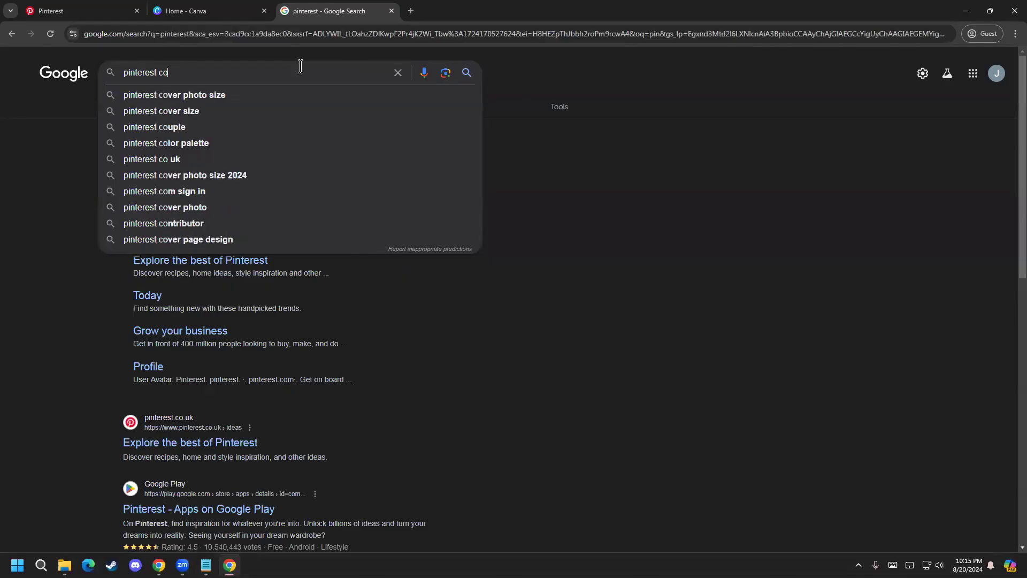
key("BackSpace")
key("BackSpace")
type("nb")
key("BackSpace")
key("BackSpace")
type("baner")
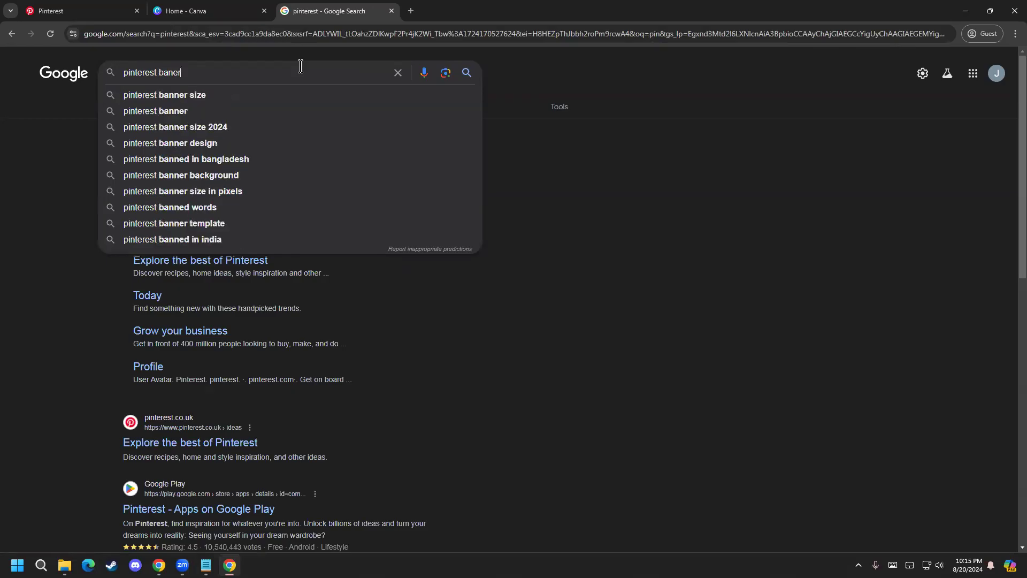
key("Down")
key("Return")
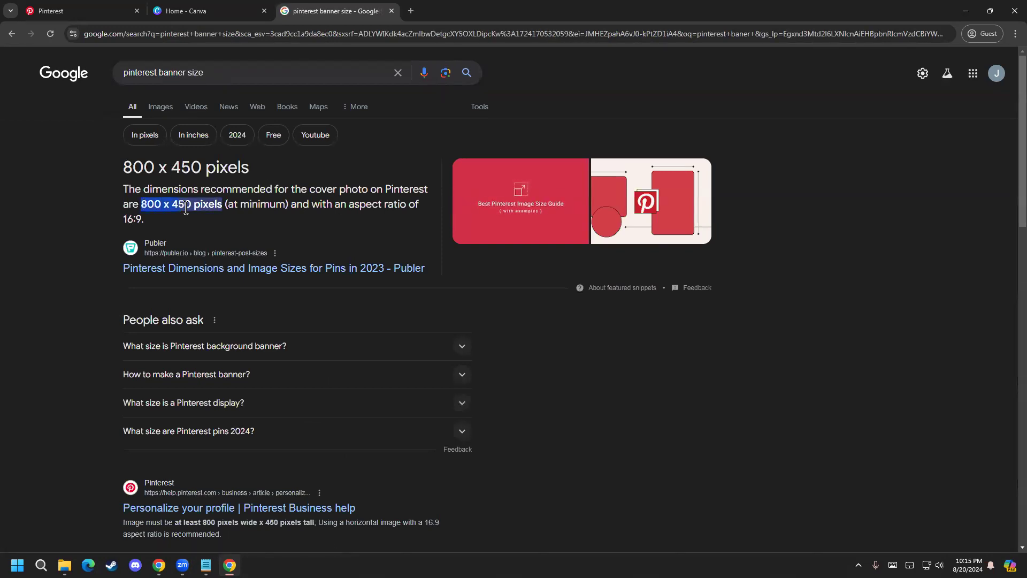
Step: Switch to Canva and create a custom-size design of 800 × 450 px, rechecking the recommended size in the Google results
left_click(205, 2)
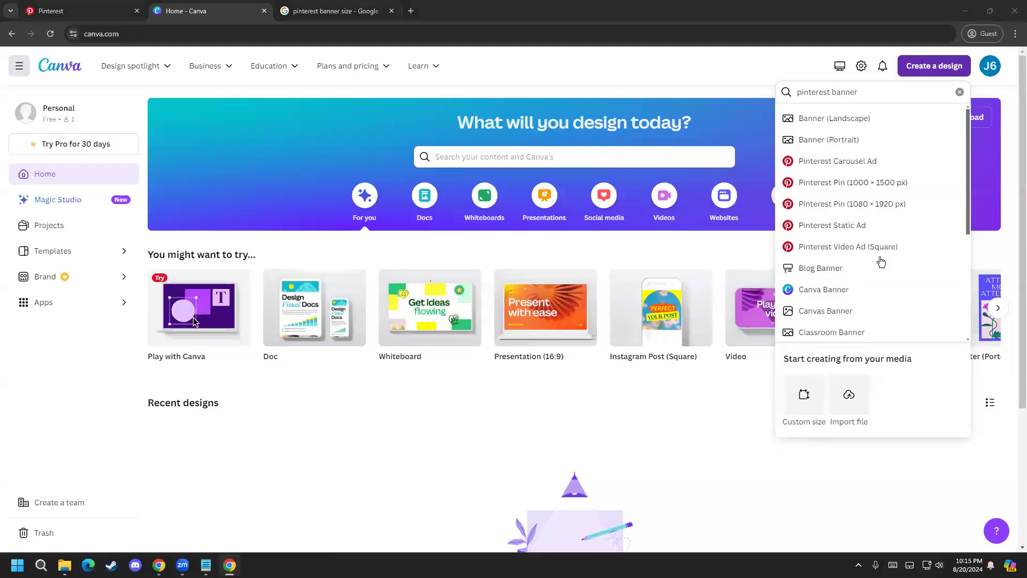
left_click(804, 398)
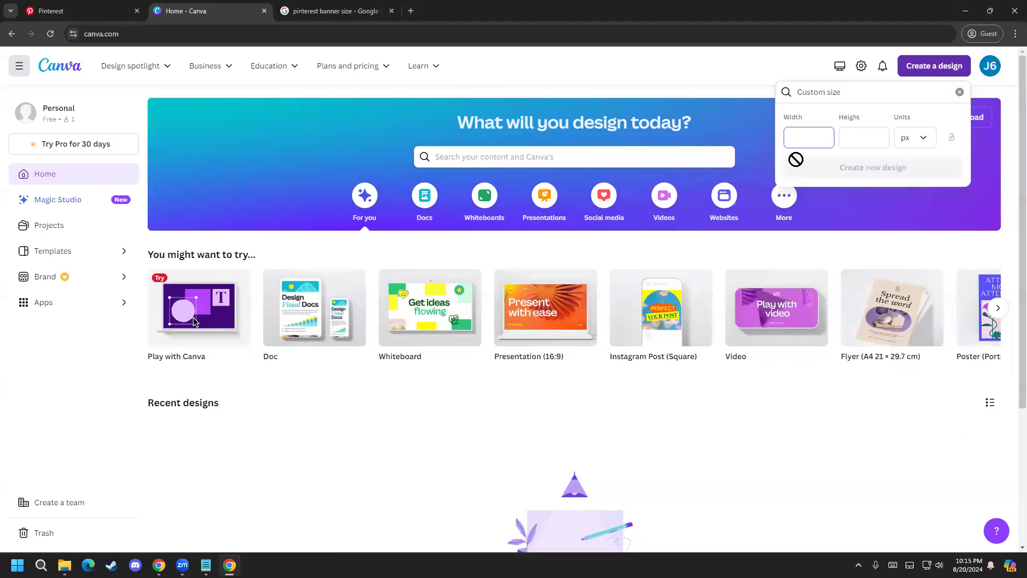
type("800")
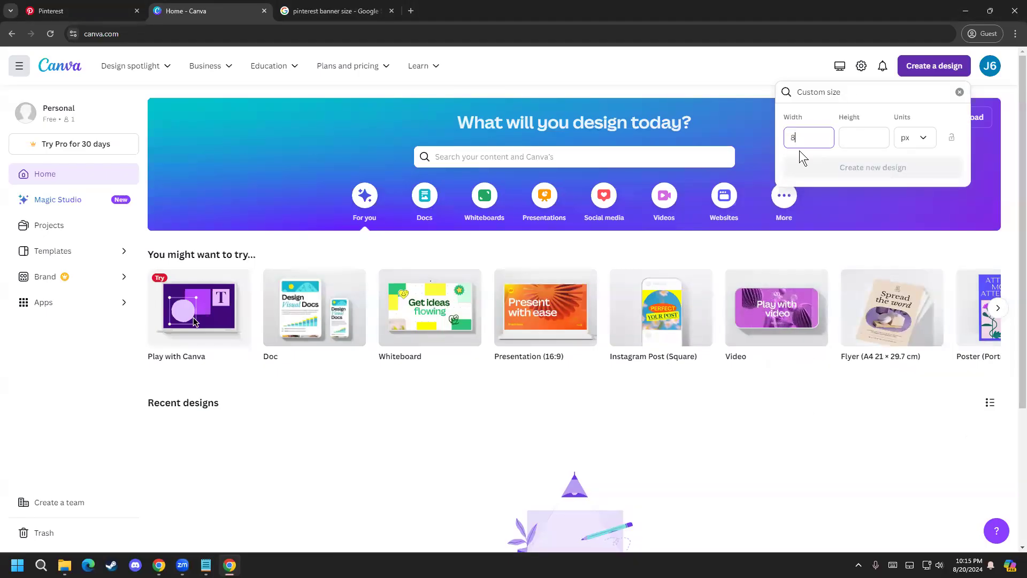
key("Tab")
type("450")
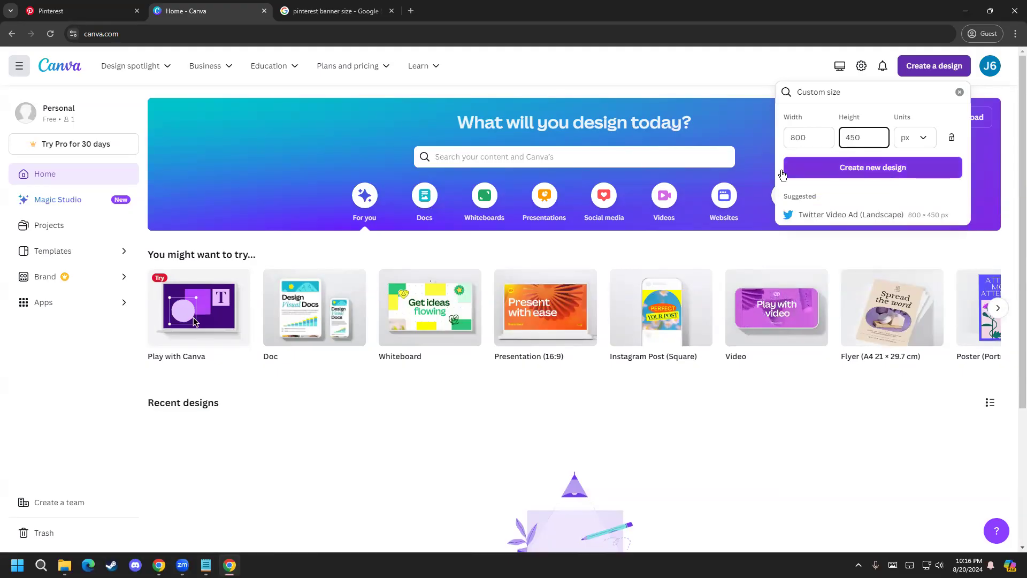
left_click(326, 3)
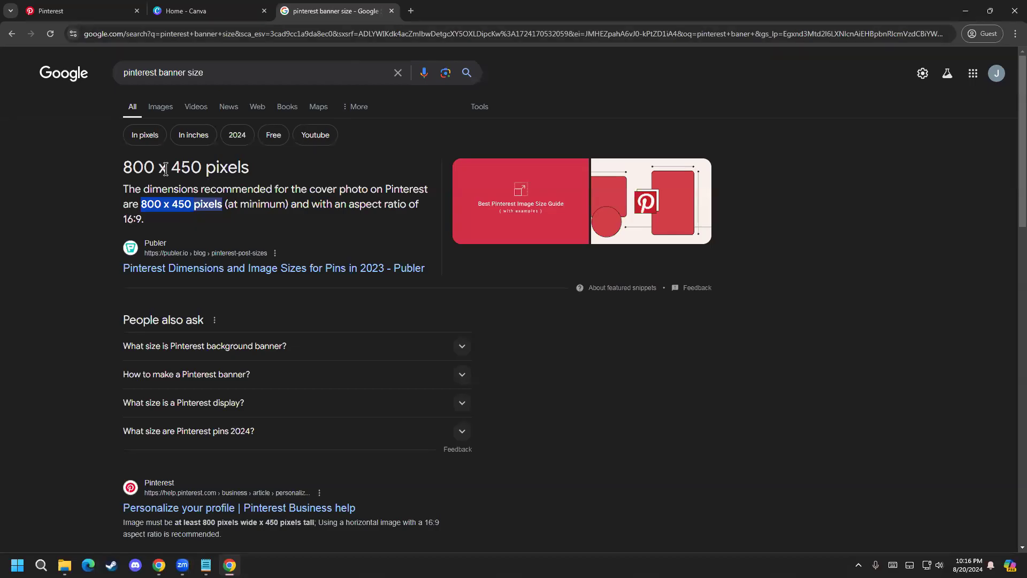
left_click(209, 2)
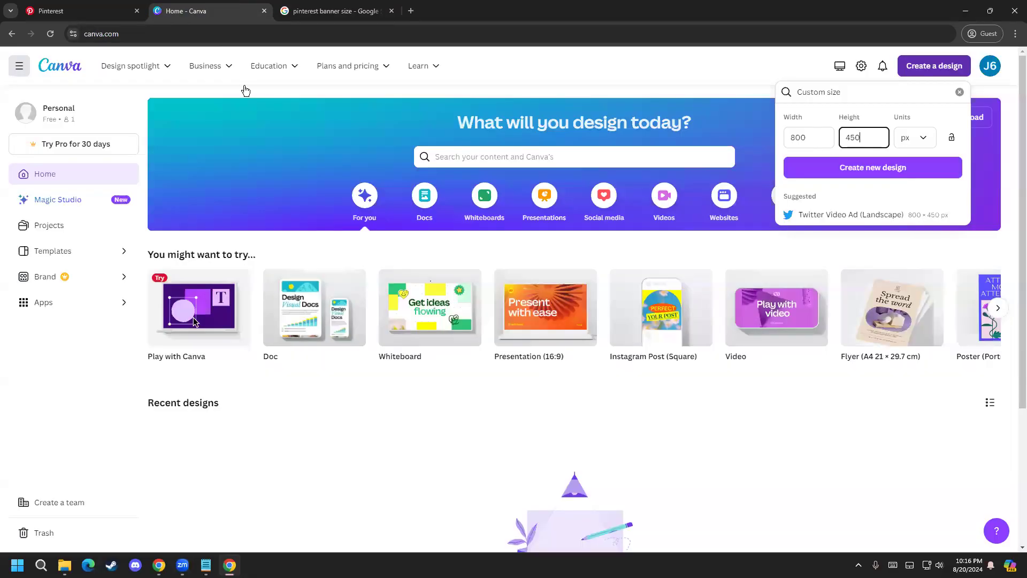
left_click(851, 169)
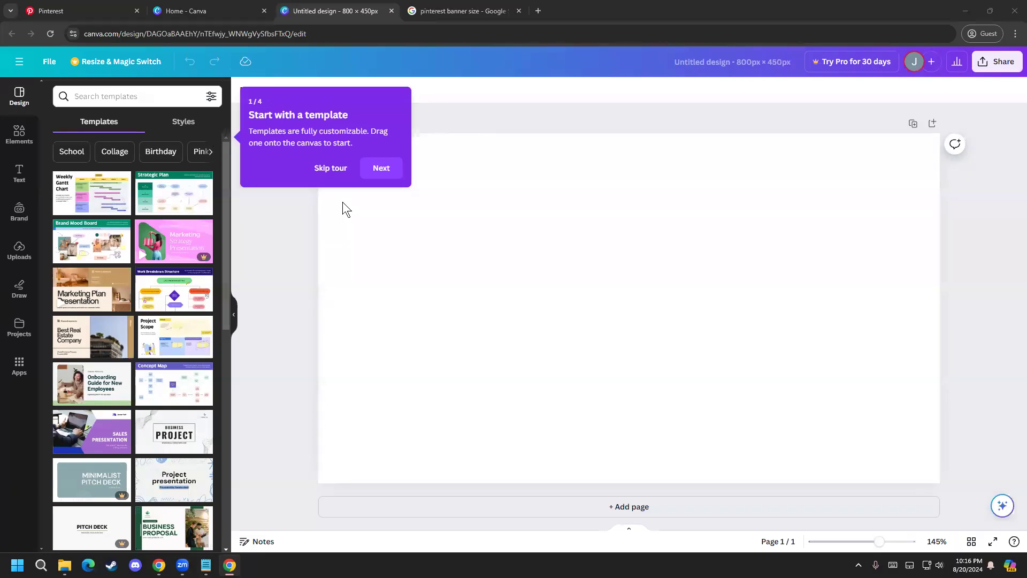
Step: Check the cover area on the Pinterest profile, return to the blank Canva design and skip the editor tour
left_click(107, 10)
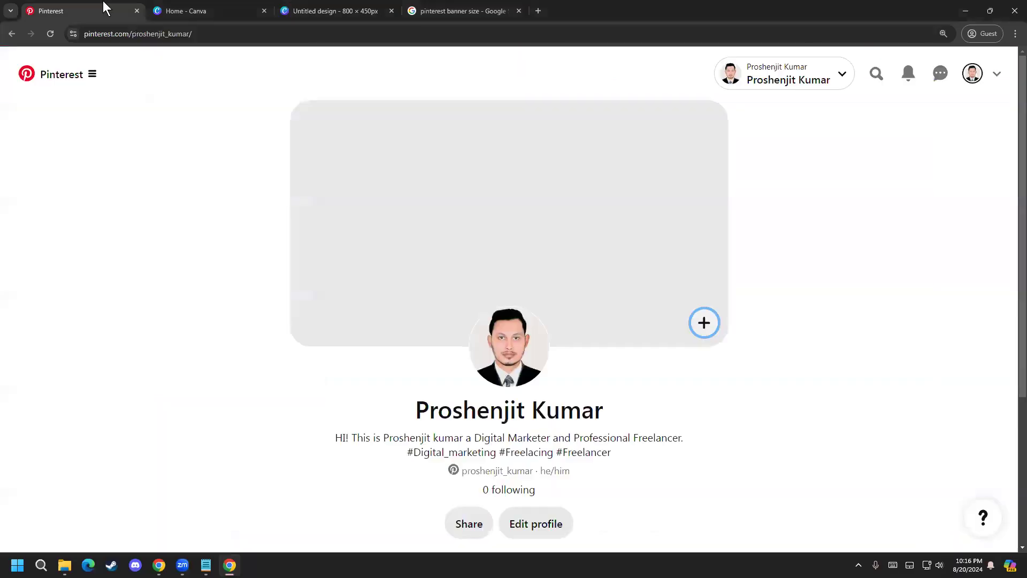
left_click(294, 10)
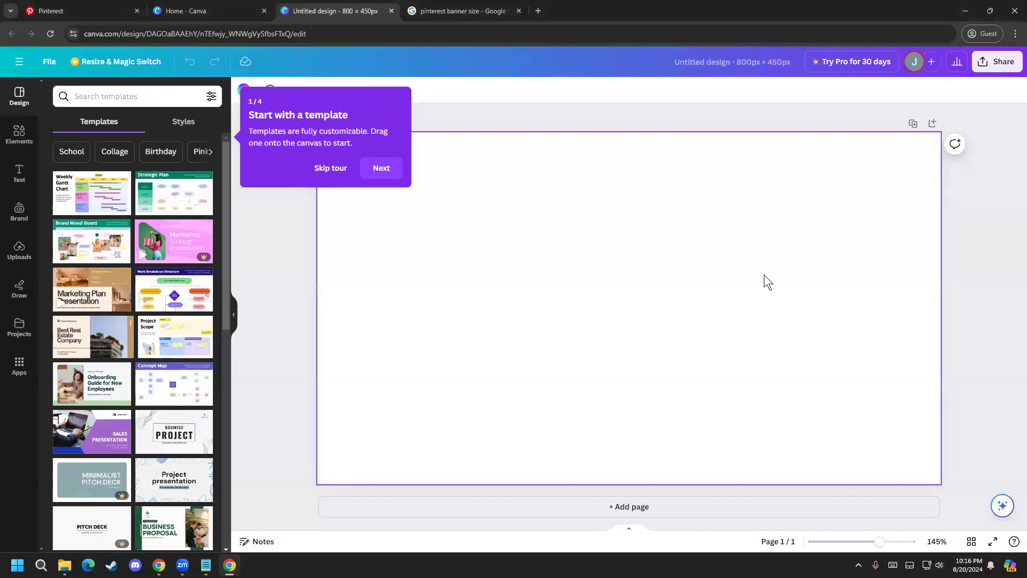
left_click(331, 168)
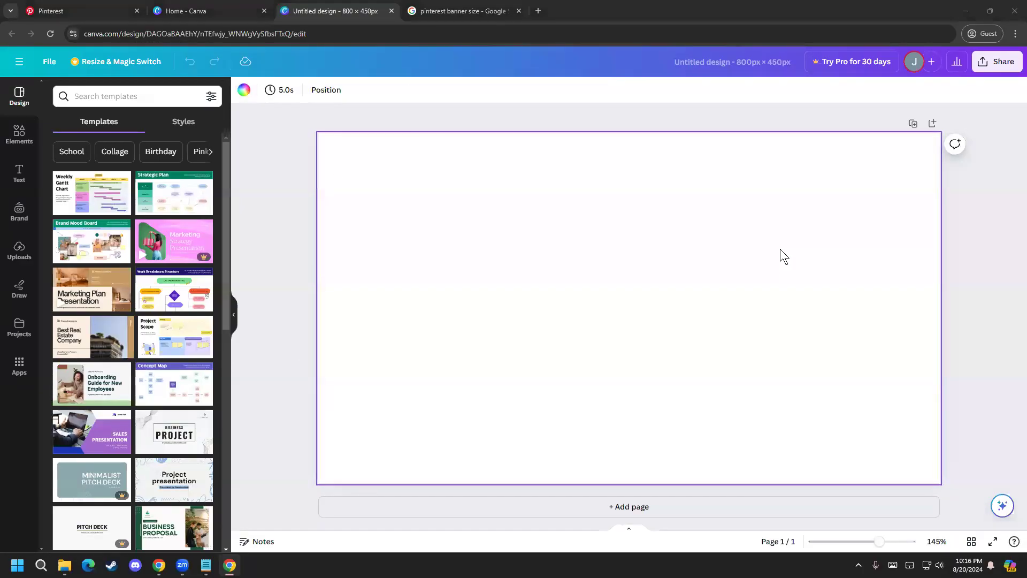
Step: Search the Canva design templates for "digital marketing"
left_click(114, 94)
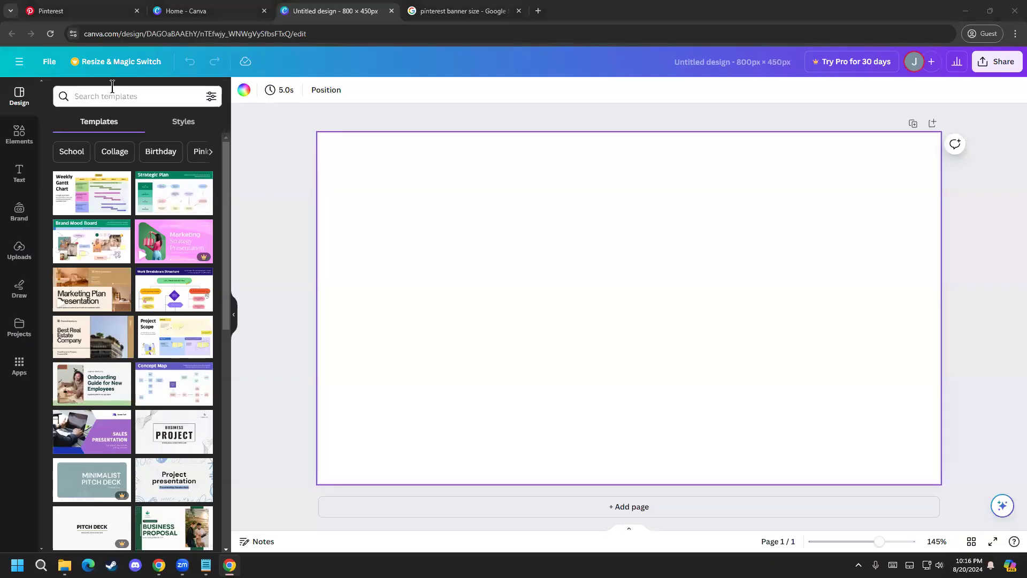
type("digit")
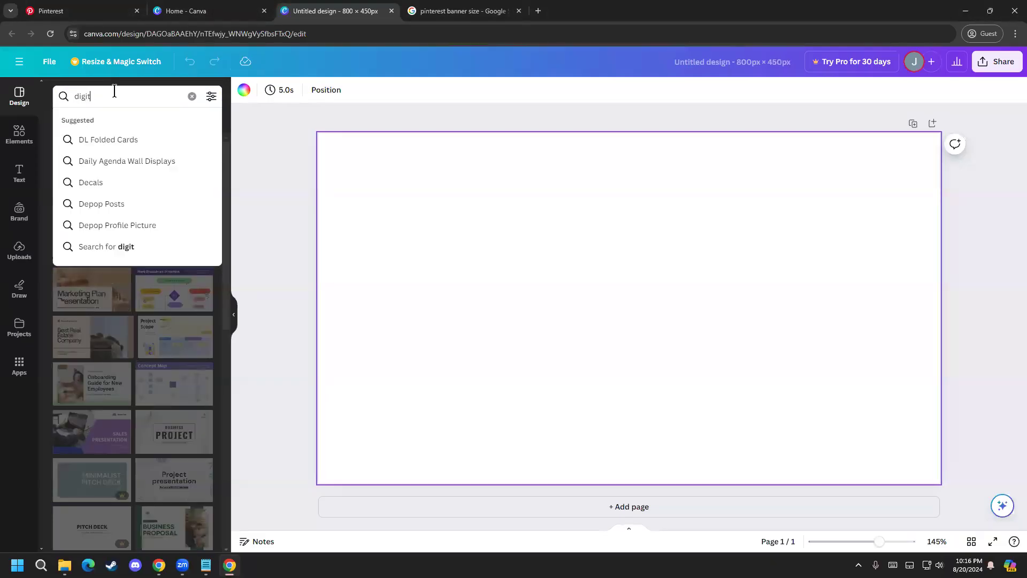
type("al marketing")
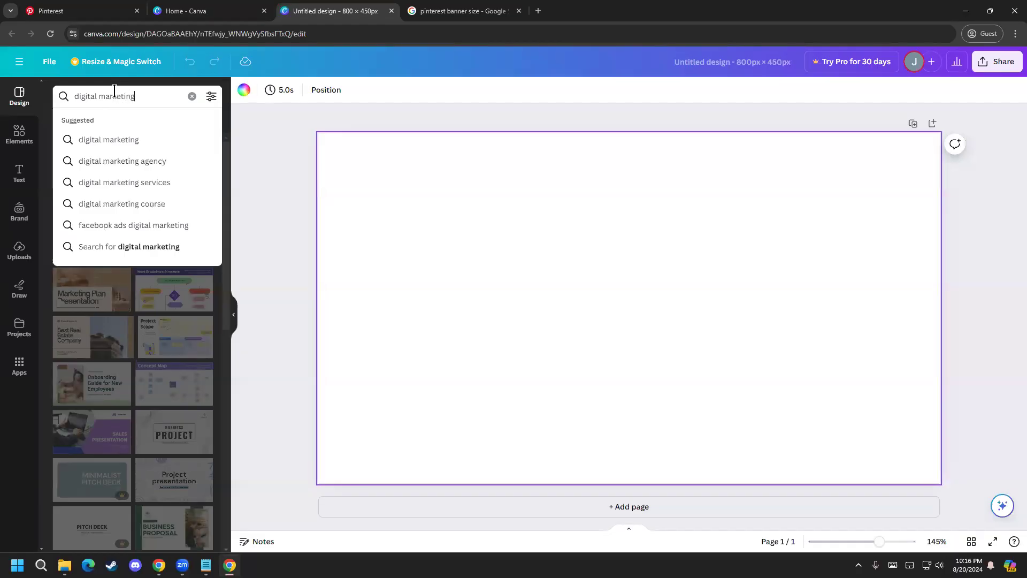
key("Return")
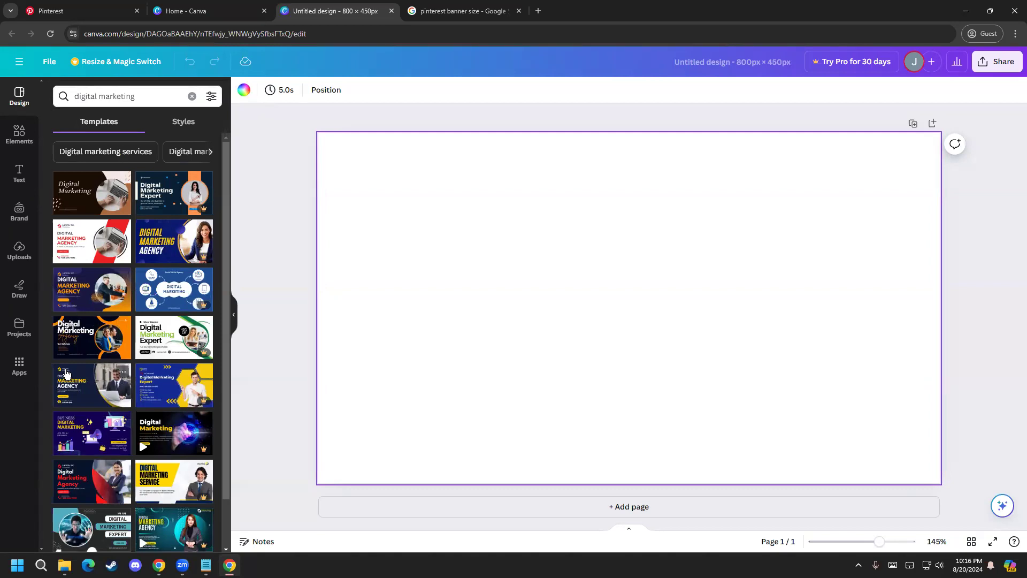
Step: Browse the digital marketing templates and apply the dark teal "We are Digital Marketing Expert" design with the circular photo
scroll(75, 374, "down", 2)
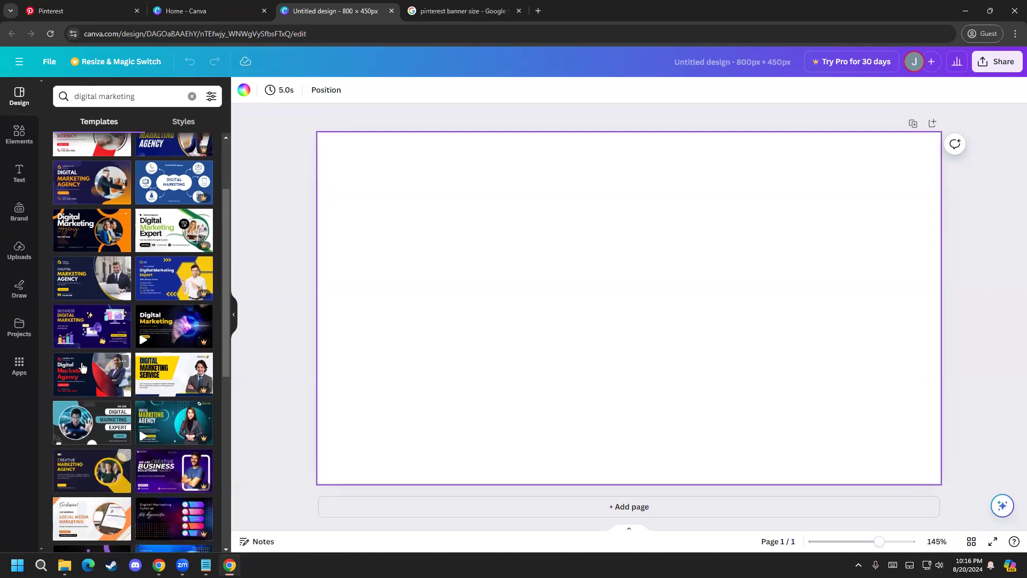
scroll(134, 439, "up", 1)
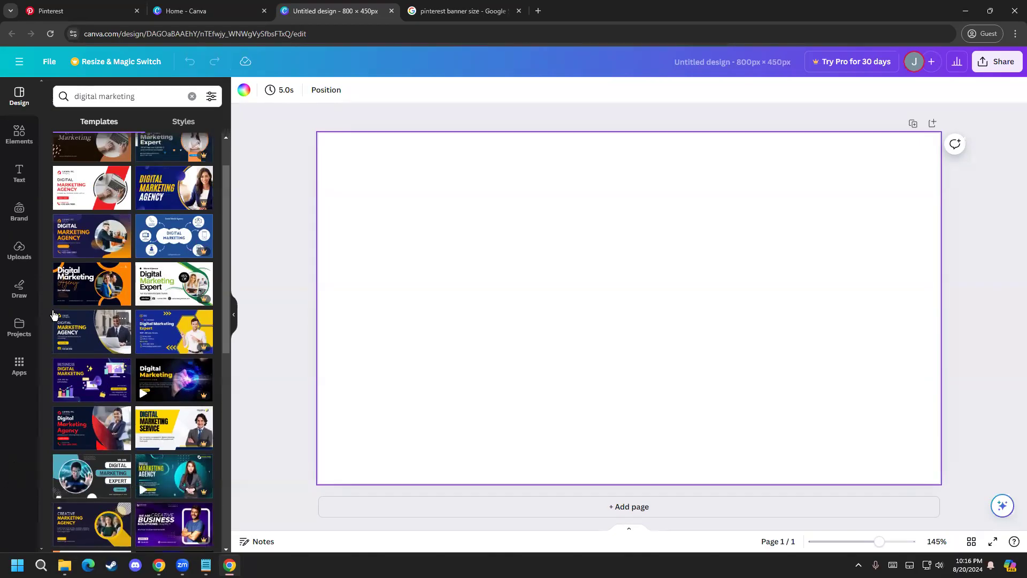
scroll(75, 253, "up", 2)
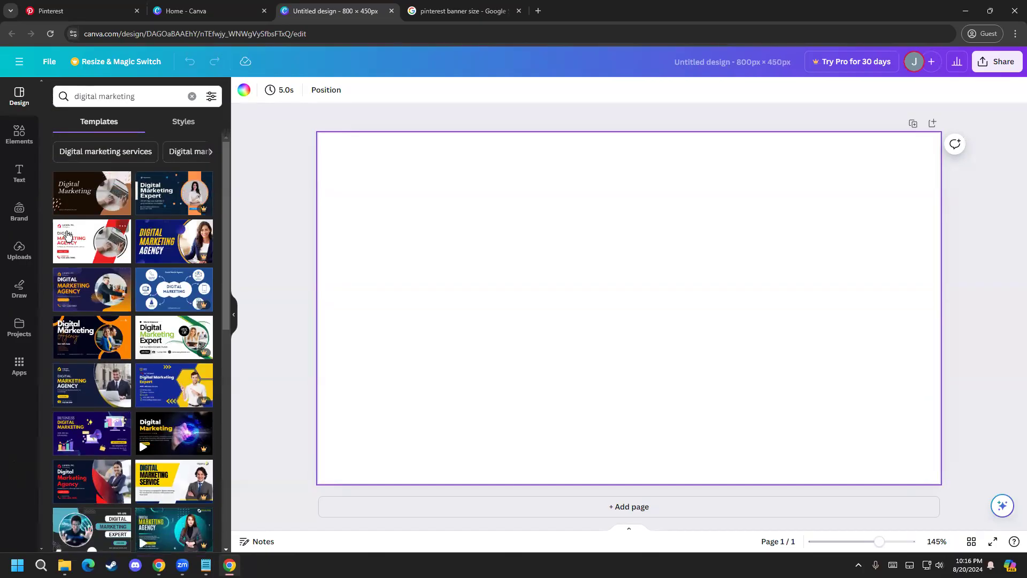
scroll(82, 375, "down", 2)
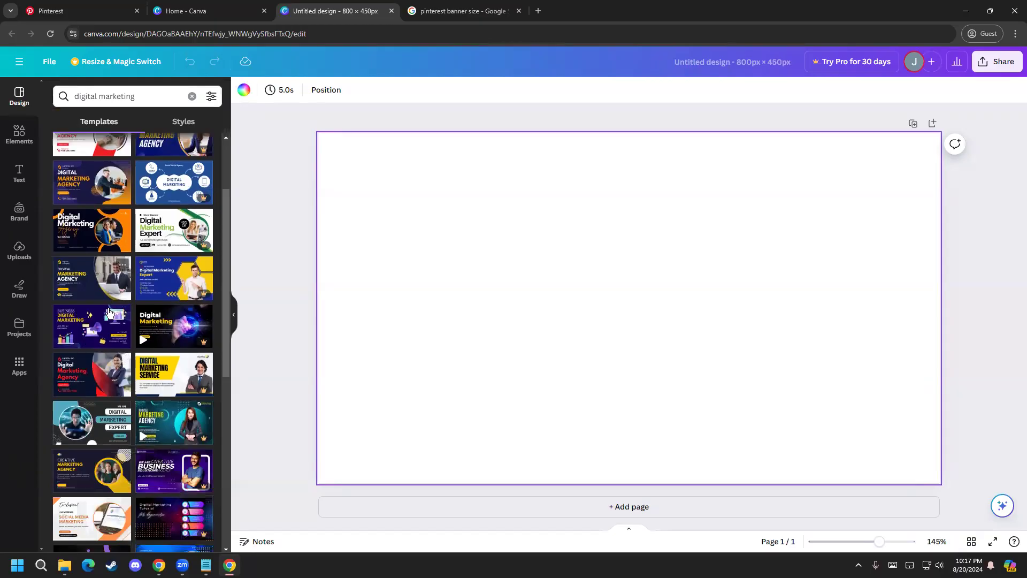
scroll(77, 377, "down", 2)
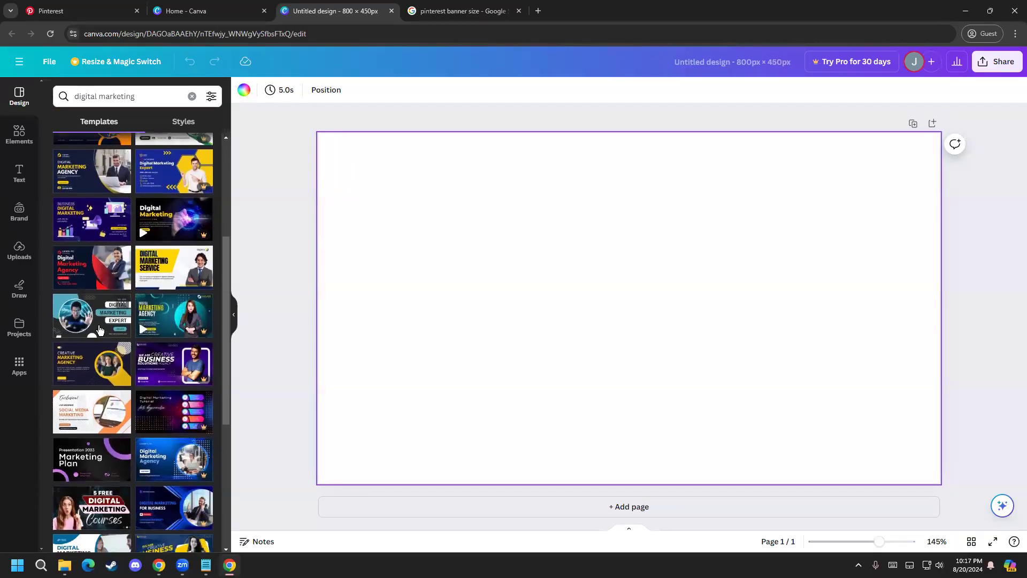
left_click(98, 329)
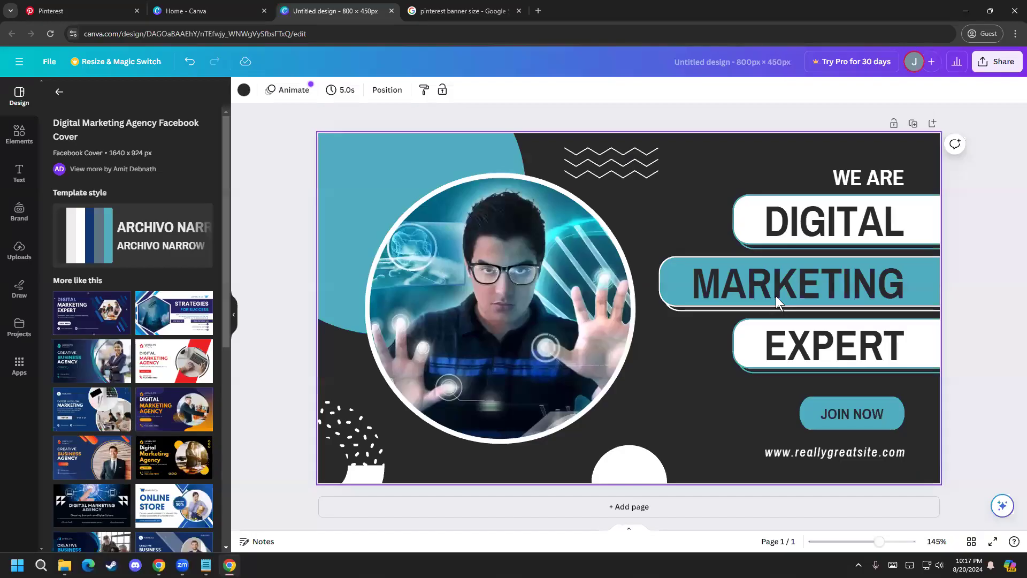
Step: Delete the stock photo inside the banner's circular frame, keeping the frame itself
left_click(416, 282)
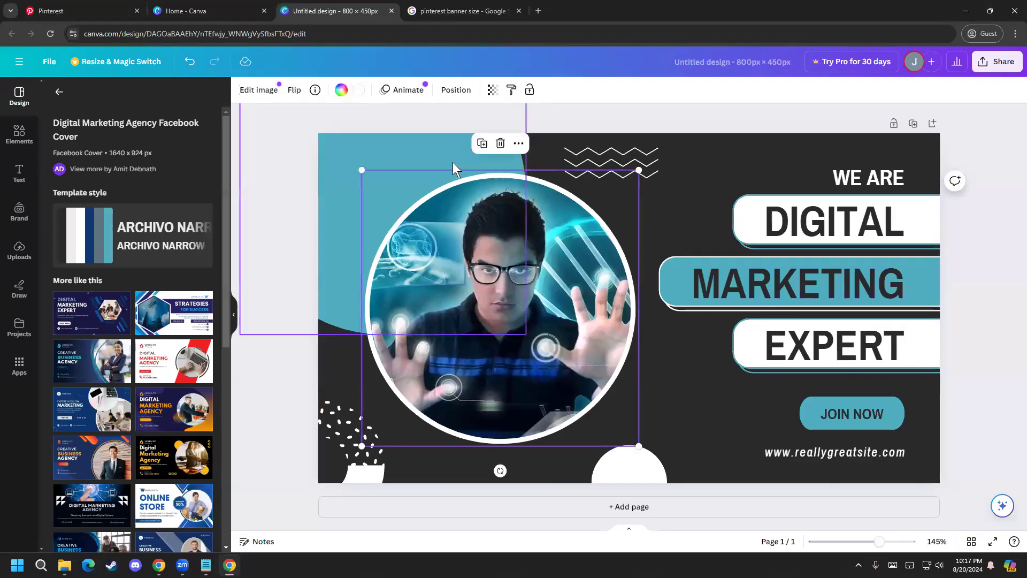
left_click(500, 143)
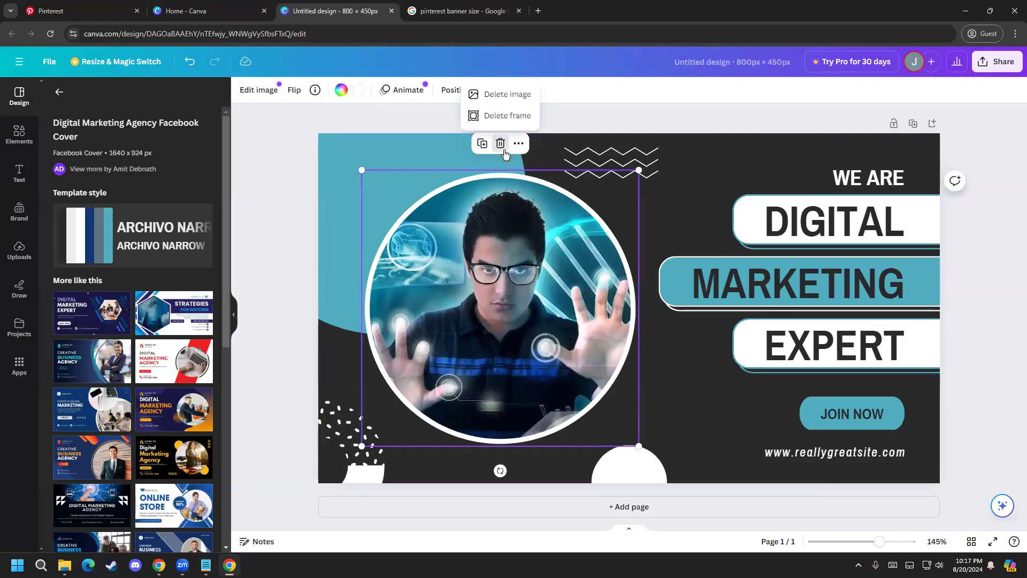
left_click(500, 97)
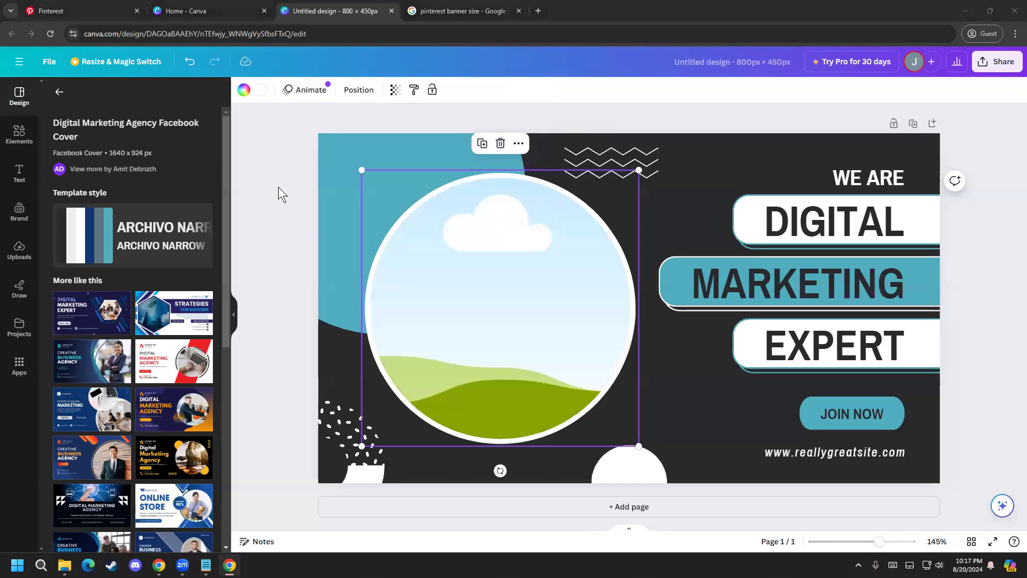
Step: Upload the portrait photo from the computer to the Canva uploads
left_click(19, 252)
left_click(64, 565)
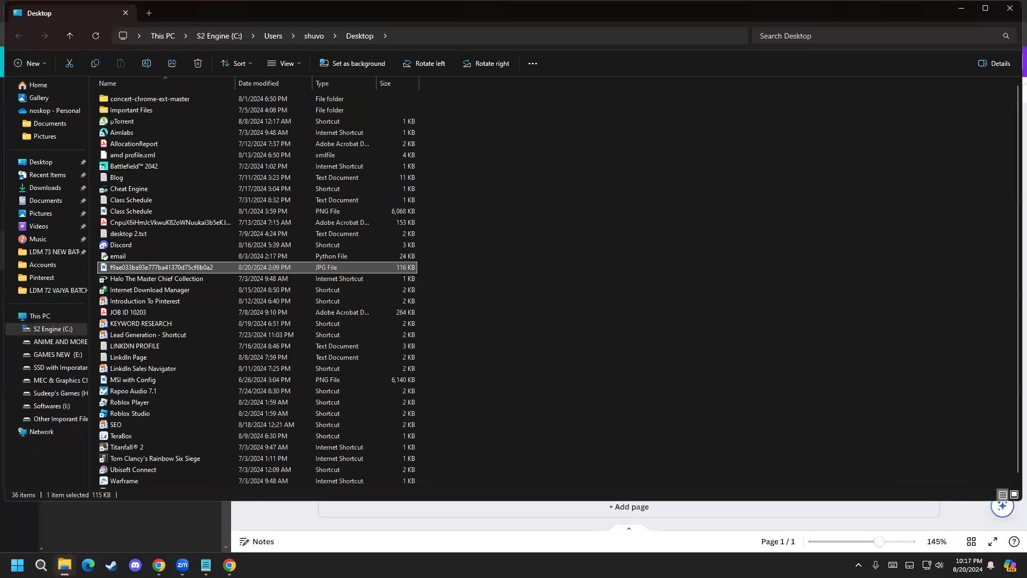
left_click(64, 565)
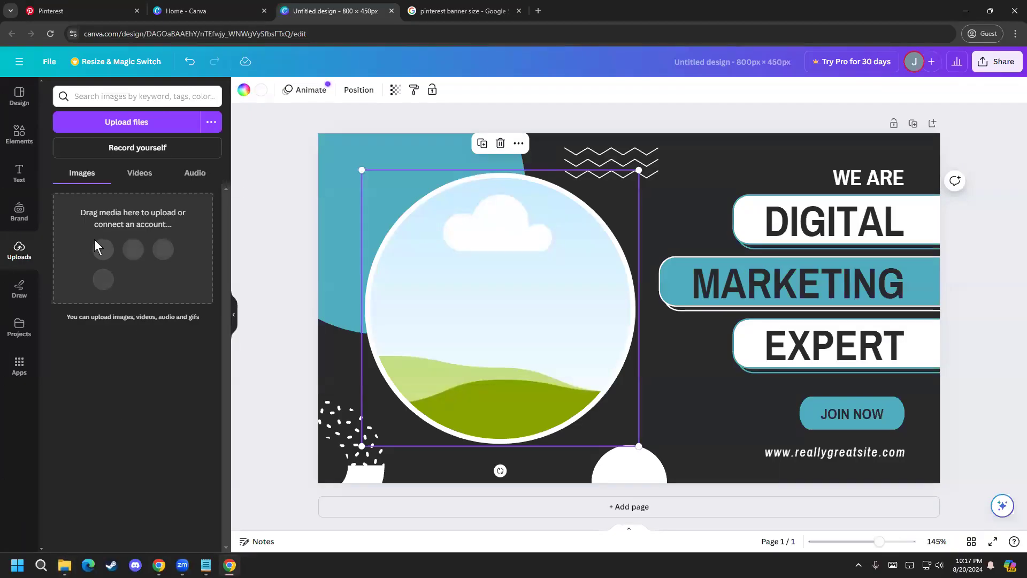
left_click(125, 117)
double_click(647, 182)
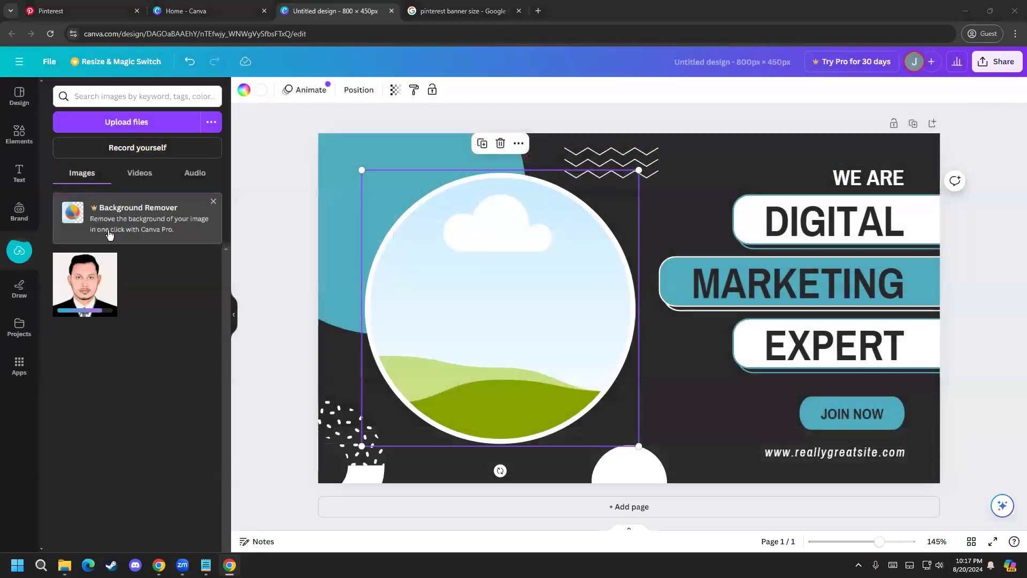
Step: Place the uploaded portrait photo inside the banner's circular frame
left_click_drag(86, 289, 454, 312)
left_click(285, 405)
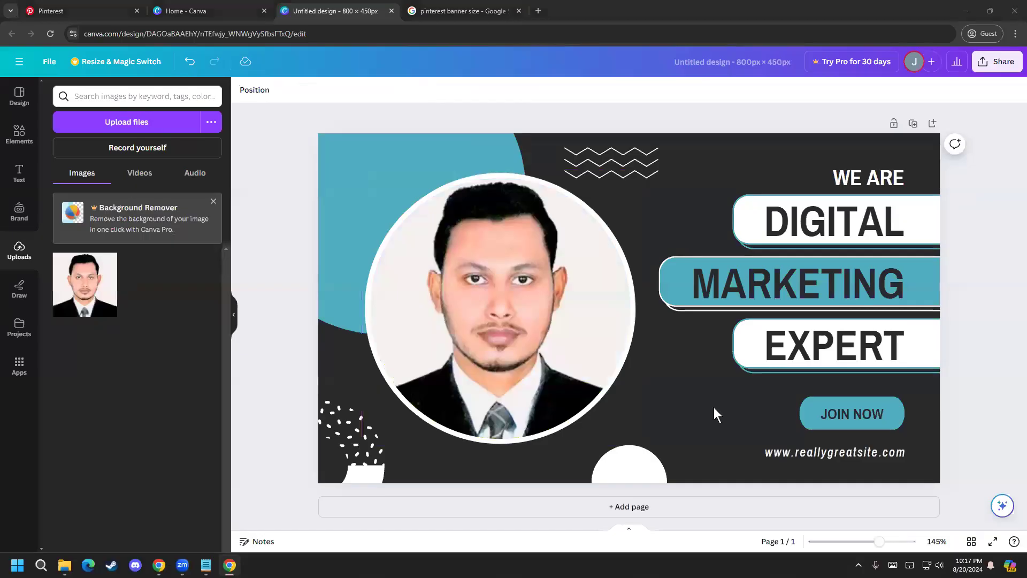
Step: Replace the "JOIN NOW" text on the teal button with "FOLLOW ME"
double_click(852, 413)
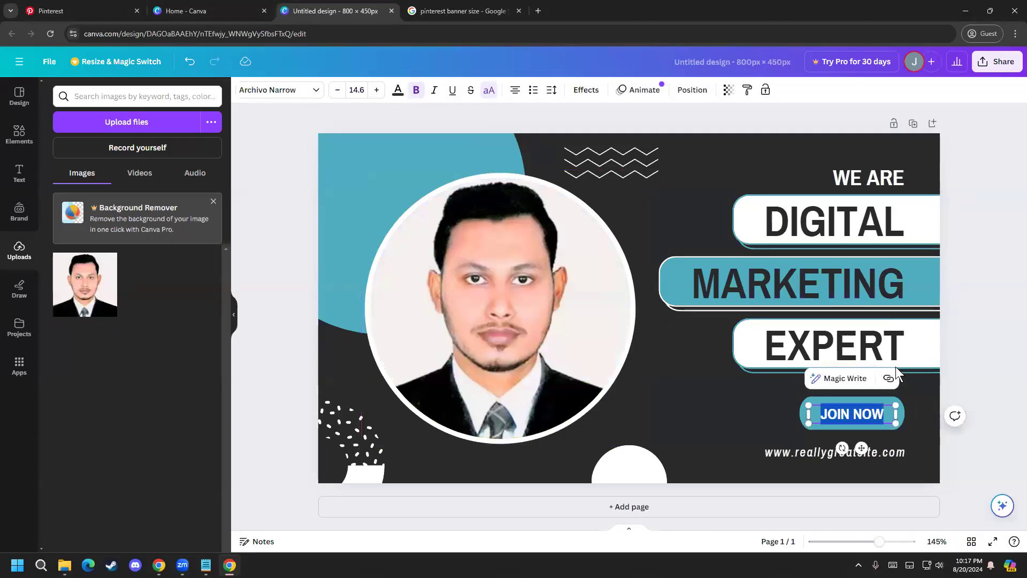
type("FOLLOW ME")
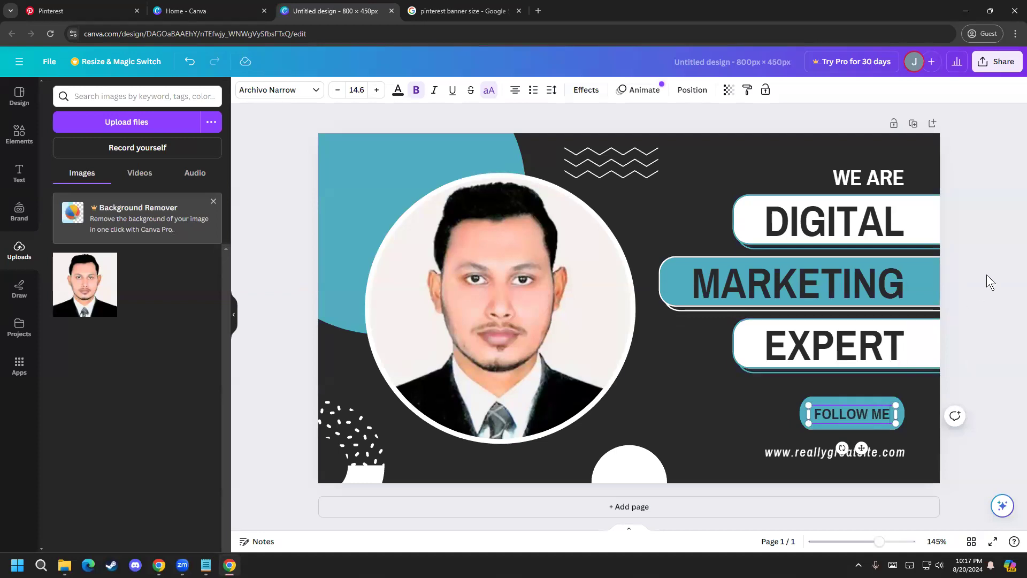
Step: Replace the "WE ARE" heading above DIGITAL with "GROW YOUR BUSINESS"
double_click(861, 180)
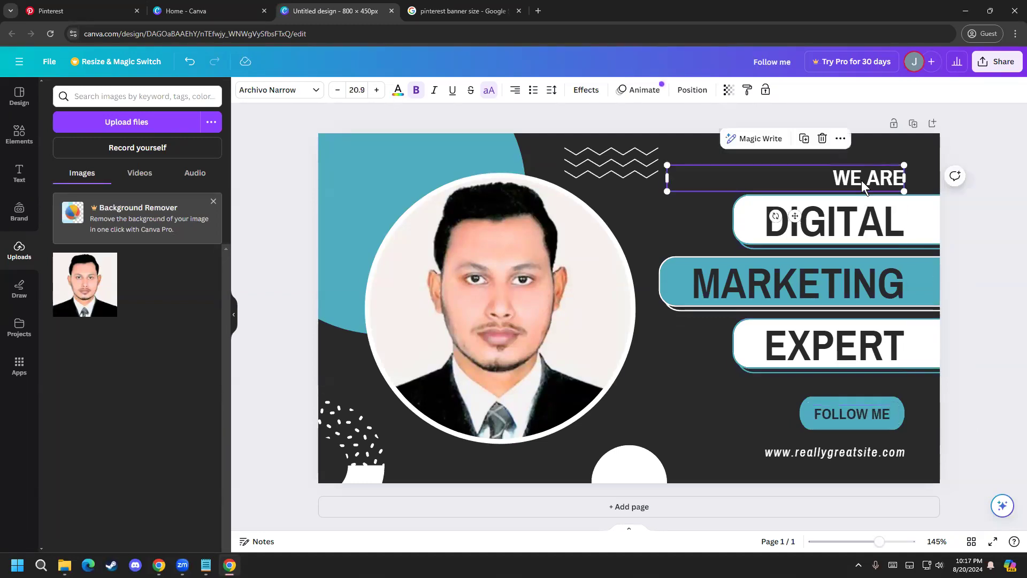
type("GROW")
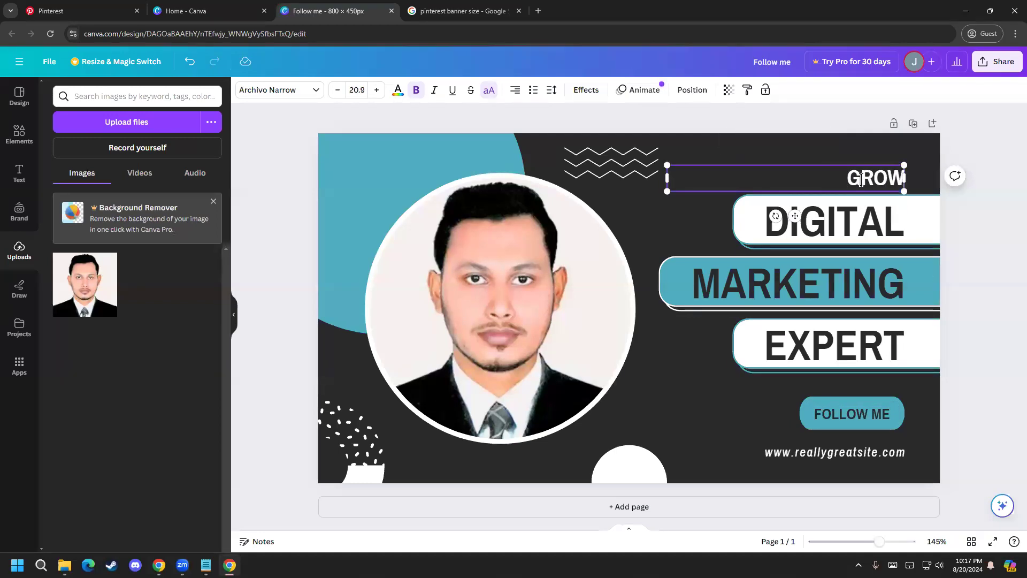
type(" YOUR B")
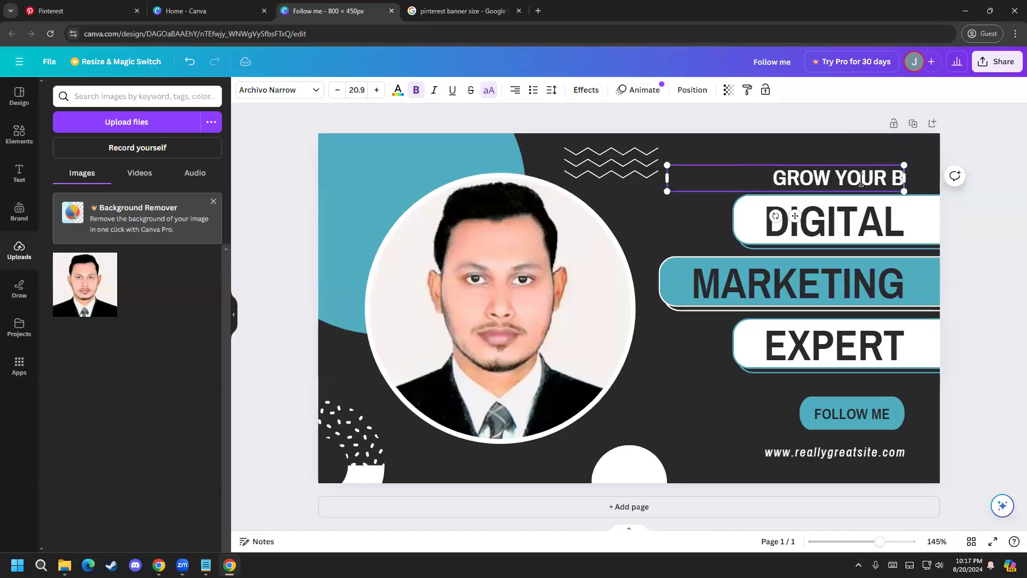
type("USINESS")
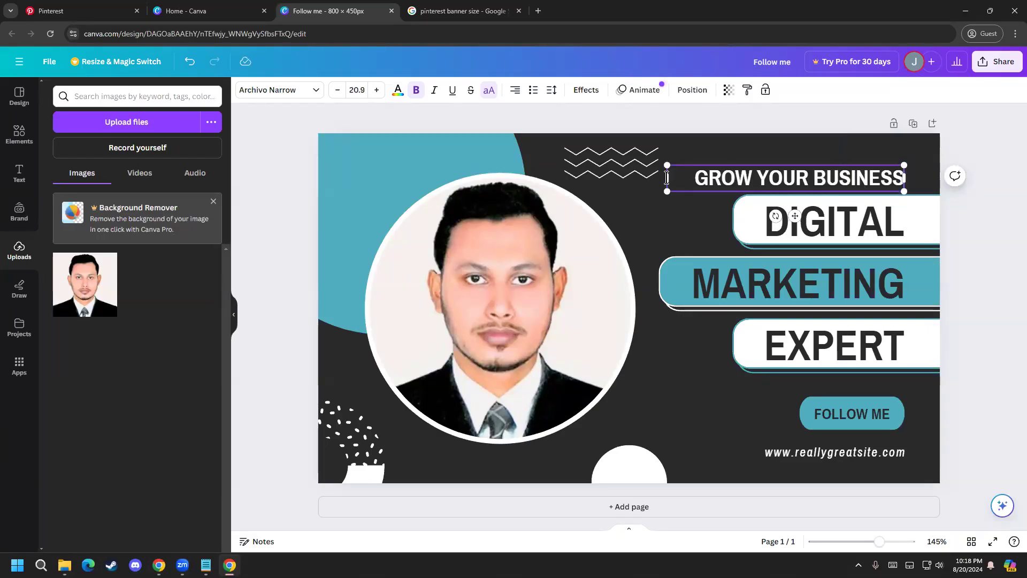
Step: Narrow the "GROW YOUR BUSINESS" text box to fit its text and move it up toward the banner's upper-right corner
left_click_drag(662, 176, 683, 177)
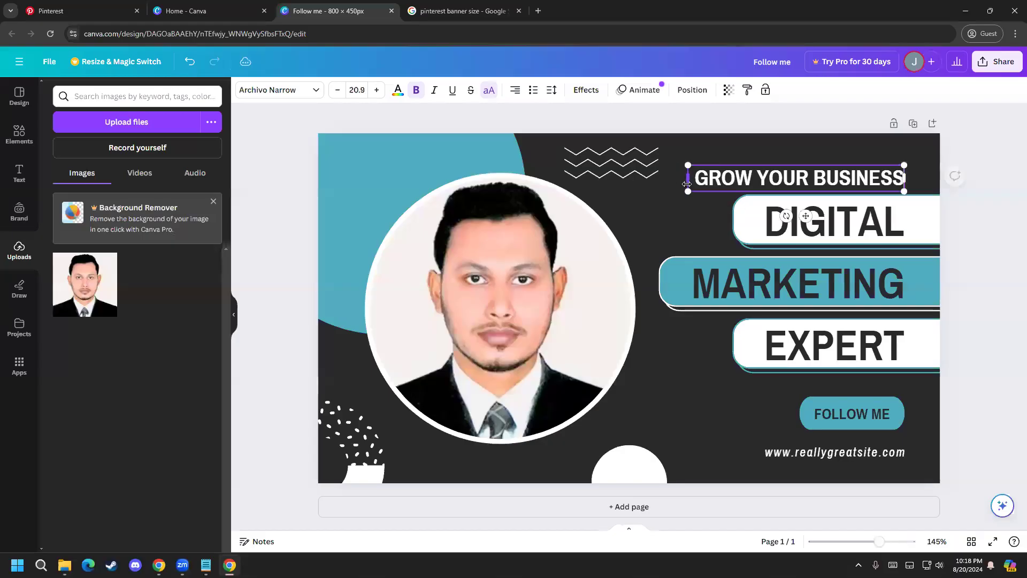
left_click(993, 163)
left_click_drag(876, 178, 896, 156)
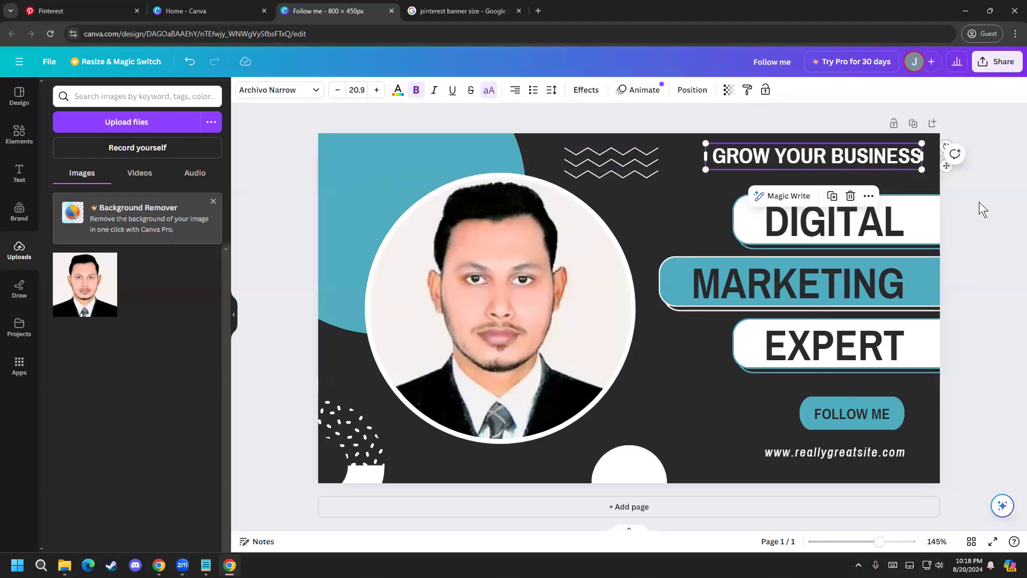
Step: Duplicate the "GROW YOUR BUSINESS" heading, place the copy just below it and change its text to "WITH"
key("ctrl+d")
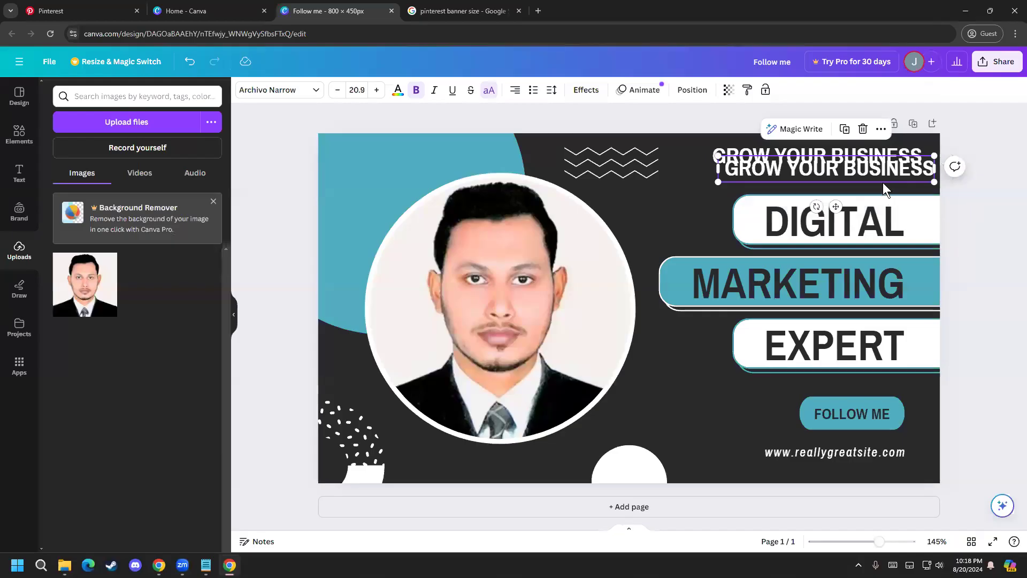
double_click(880, 181)
left_click_drag(896, 161, 897, 174)
double_click(897, 174)
type("WITH")
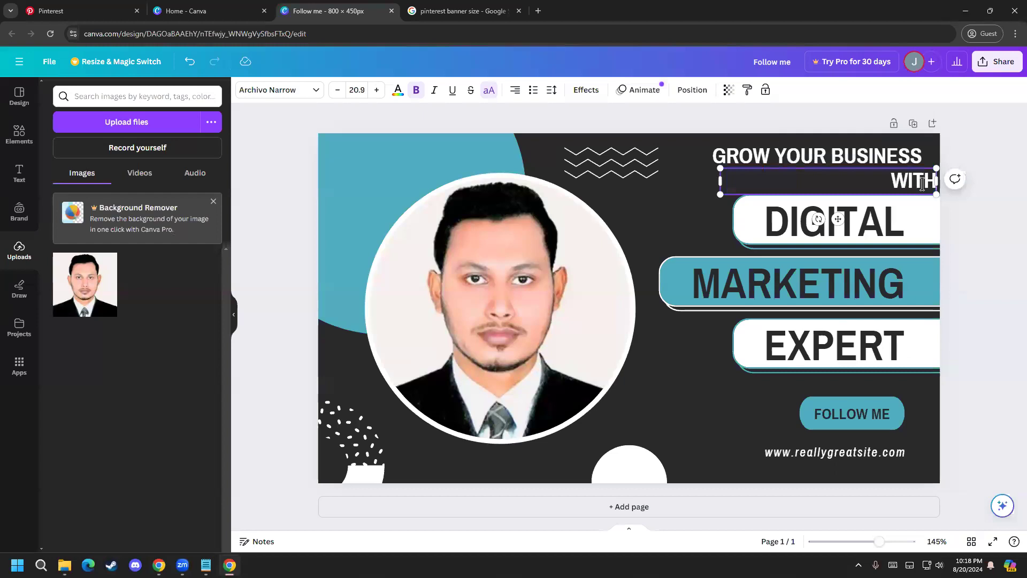
Step: Move the "GROW YOUR BUSINESS" heading against the banner's right edge, just above "WITH"
left_click_drag(720, 181, 855, 150)
left_click(841, 156)
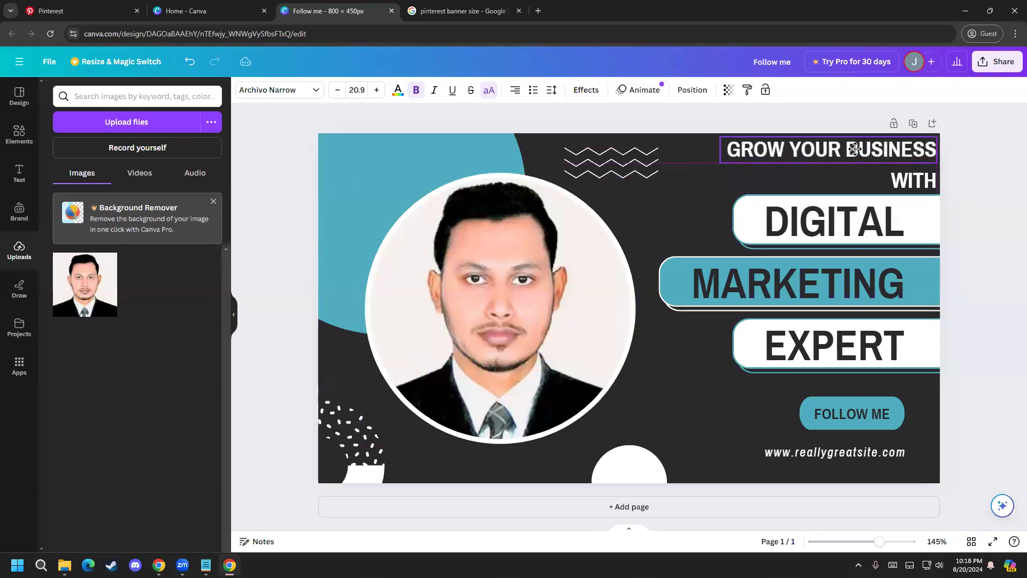
left_click(1014, 200)
left_click(922, 156)
left_click_drag(923, 155, 929, 157)
left_click(1011, 245)
left_click(913, 155)
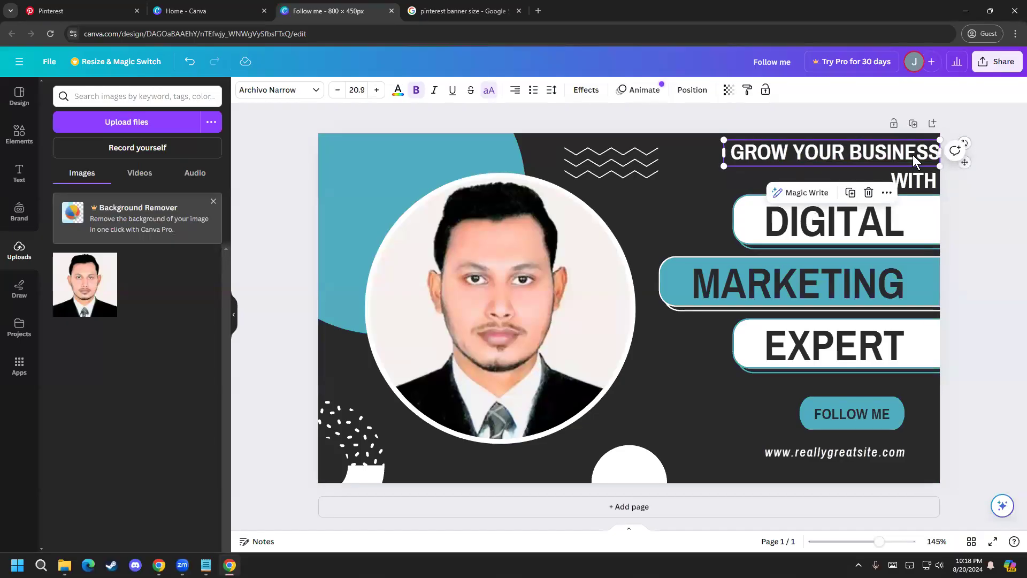
left_click(994, 233)
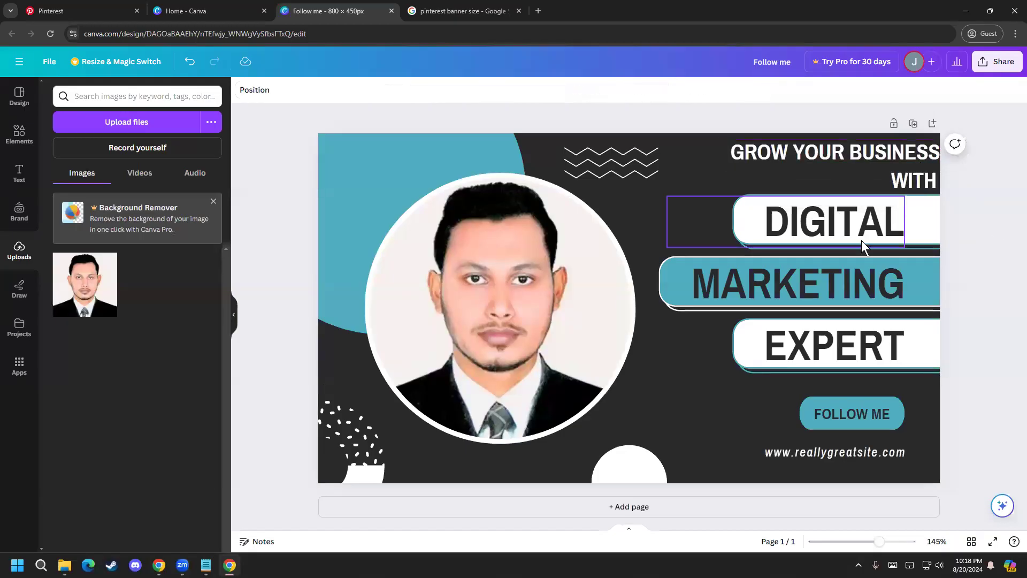
Step: Change the word "MARKETING" on the teal strip to "MARKETER"
left_click(890, 277)
left_click(857, 277)
left_click_drag(843, 279, 940, 390)
type("ER")
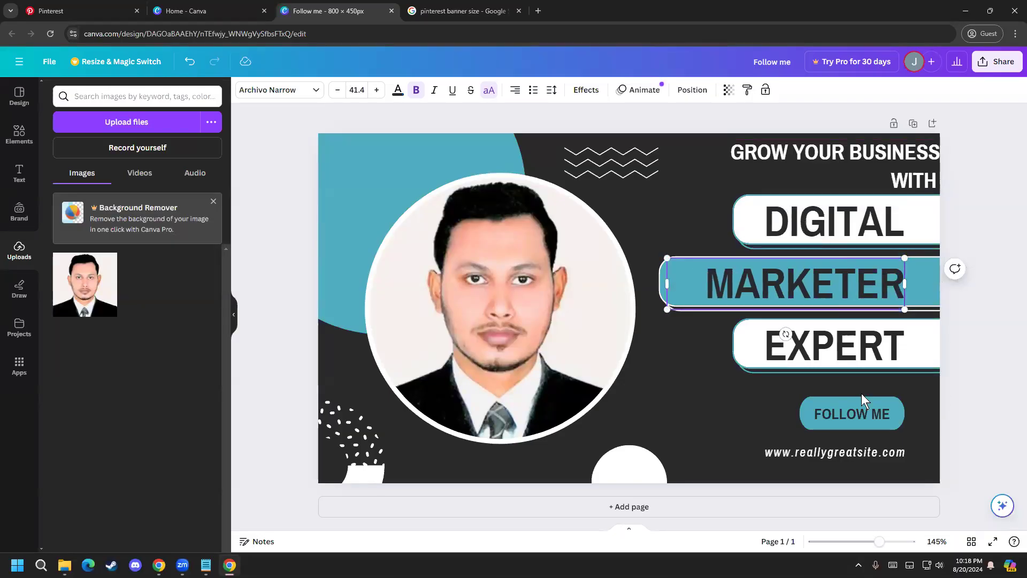
Step: Replace "EXPERT" with the first name copied from the Pinterest profile and remove the extra line break
double_click(843, 338)
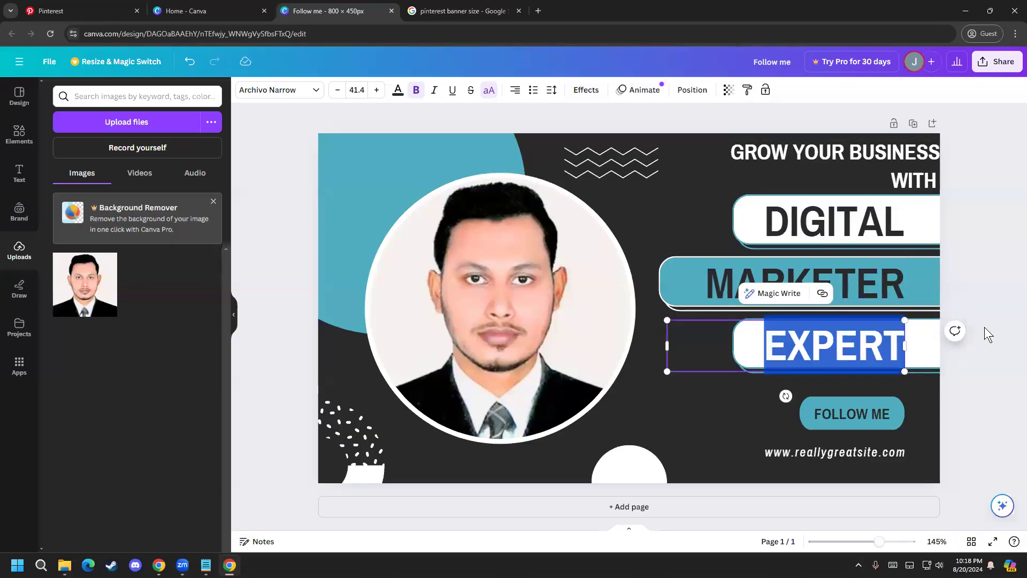
left_click(117, 11)
left_click_drag(523, 411, 417, 412)
key("ctrl+c")
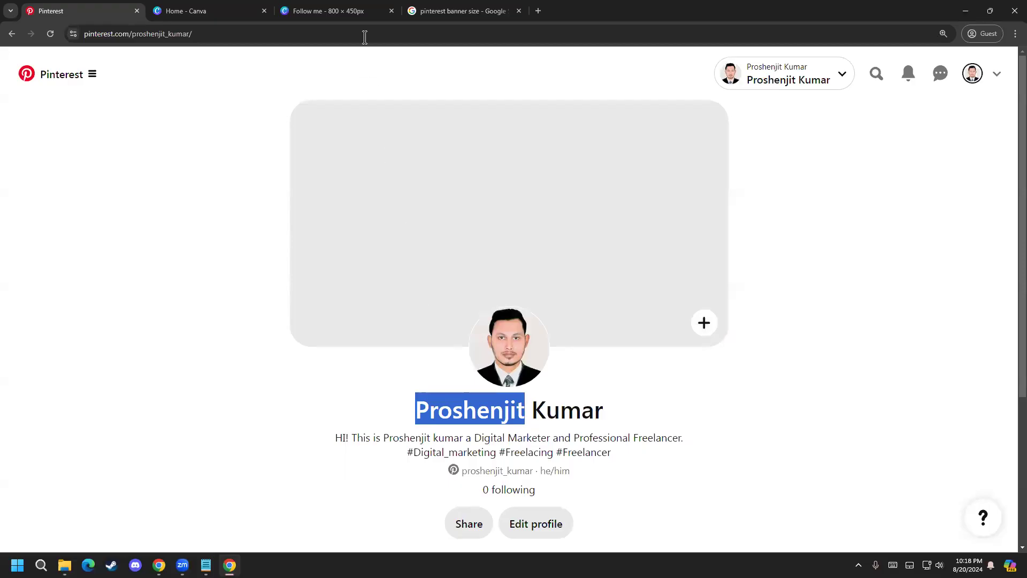
left_click(328, 11)
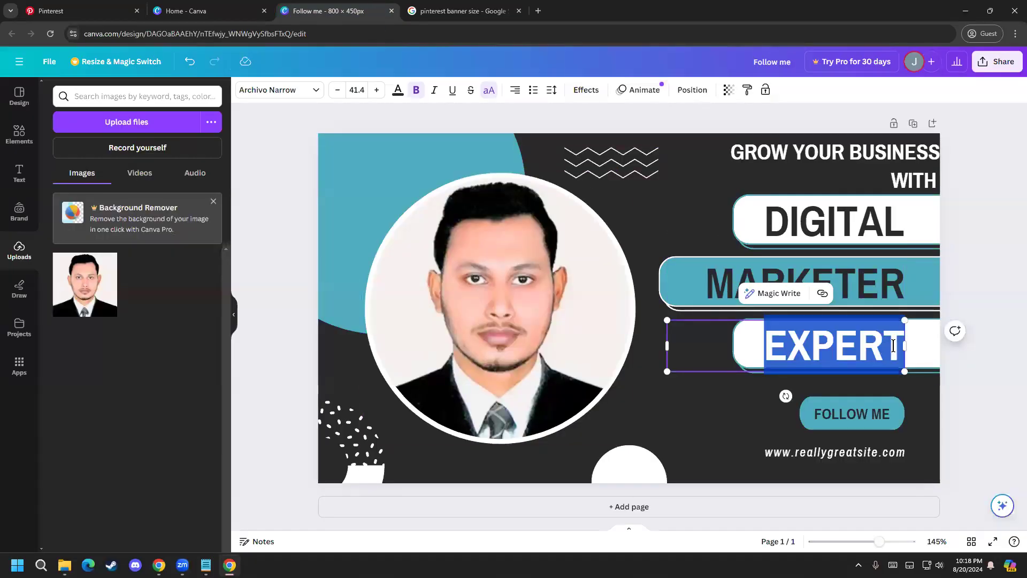
key("ctrl+v")
left_click(843, 353)
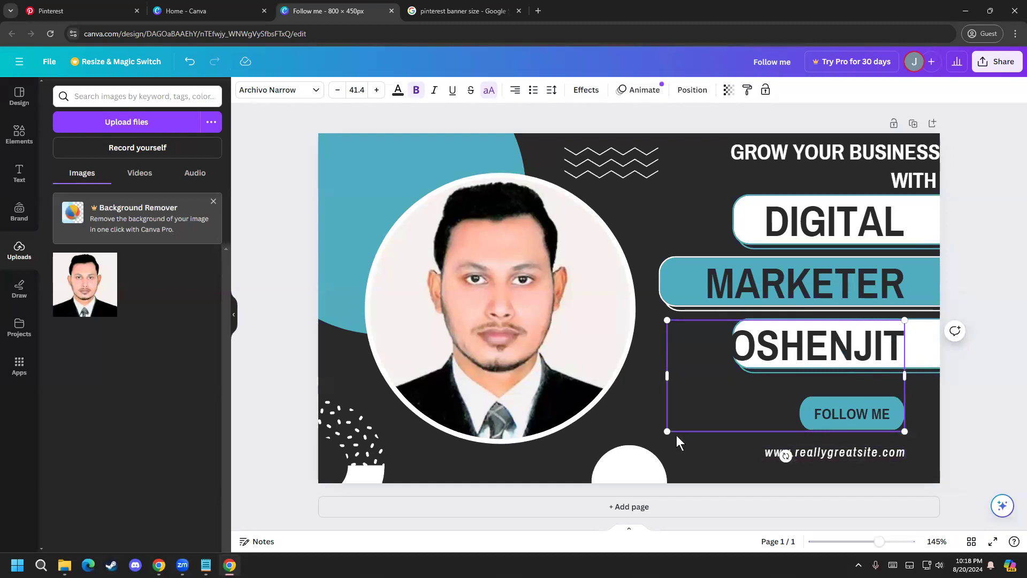
left_click(903, 363)
key("BackSpace")
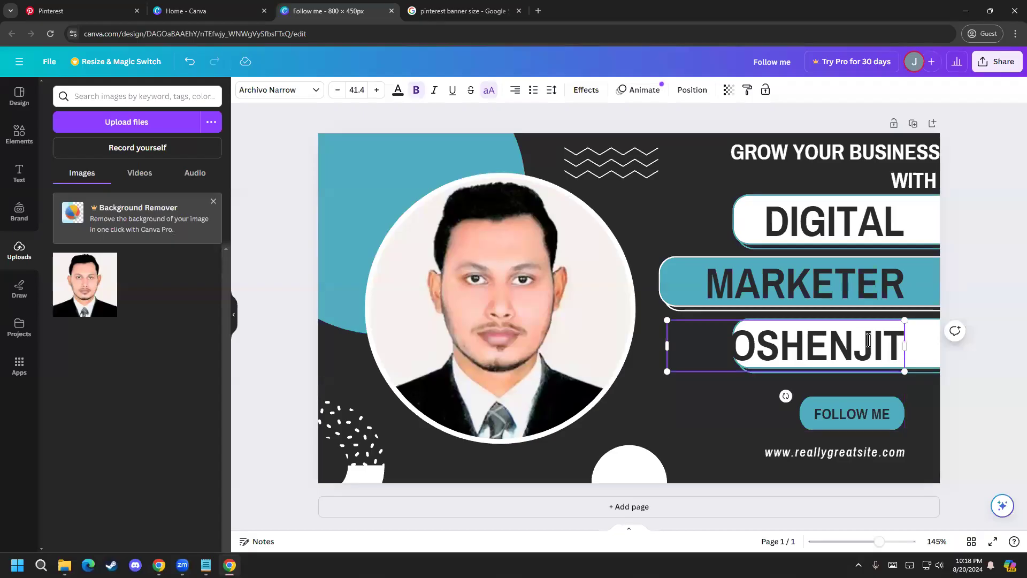
Step: Reposition the first-name text over the lowest white strip, aligned with the banner's right edge
key("Escape")
left_click_drag(801, 361, 833, 358)
left_click(827, 353)
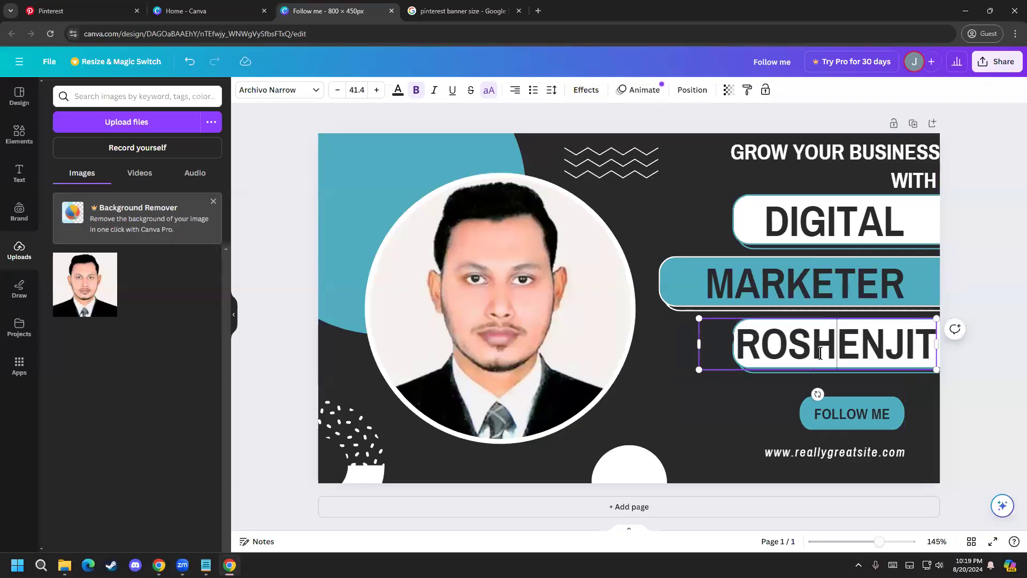
left_click_drag(715, 355, 399, 285)
left_click(789, 352)
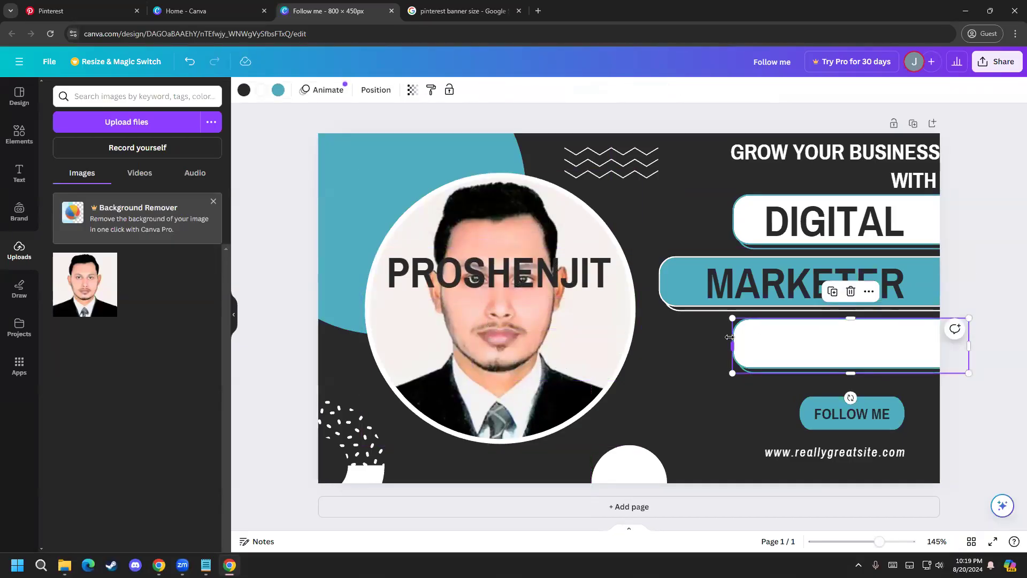
left_click_drag(491, 271, 820, 338)
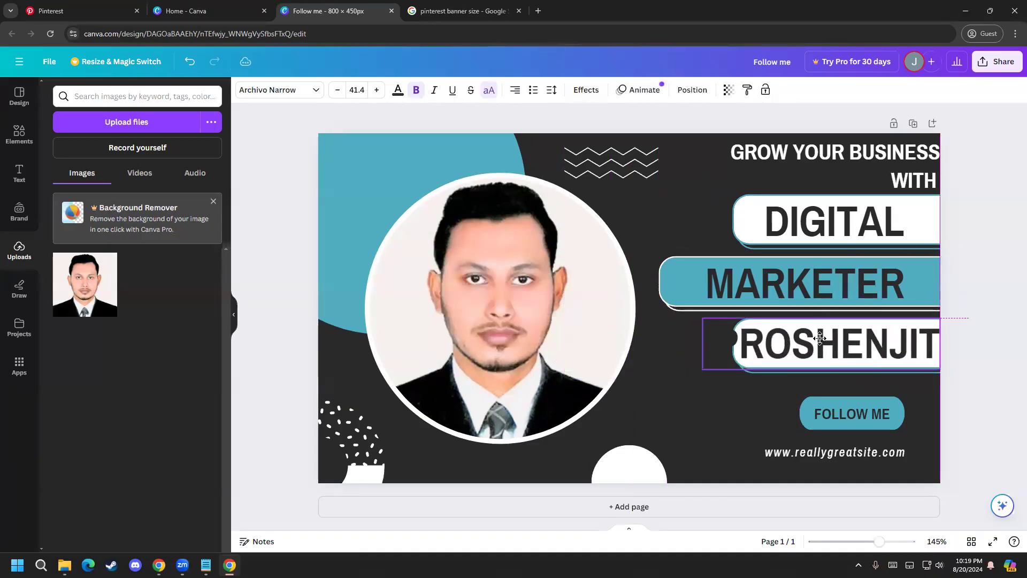
Step: Reduce the first-name text's font size to 36.4 so it fits the white strip
double_click(820, 339)
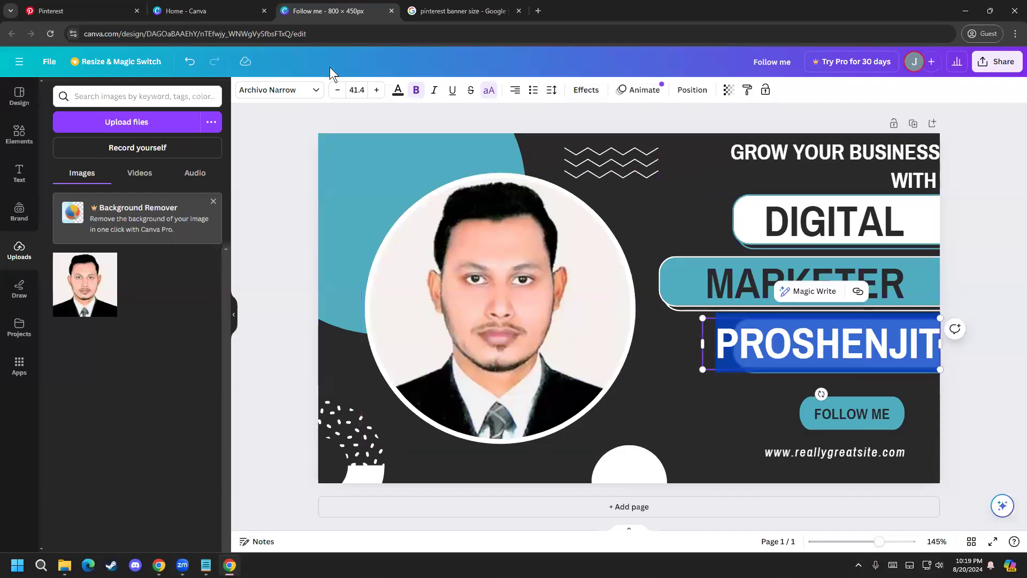
left_click(336, 89)
left_click(335, 90)
left_click(335, 89)
left_click(335, 89)
left_click(335, 90)
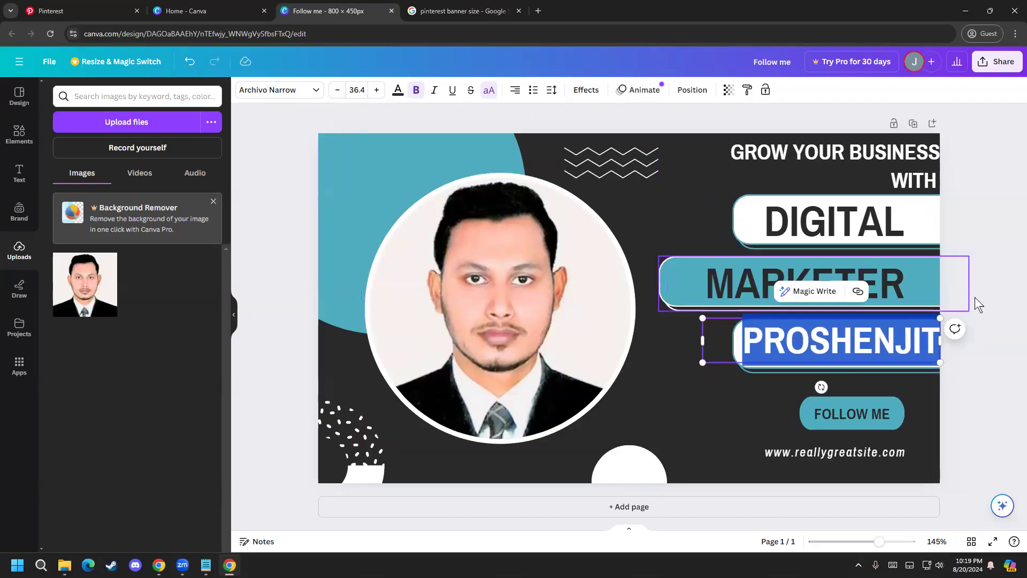
Step: Nudge the first-name text slightly left and down, away from the banner's right edge
left_click(1012, 348)
left_click(895, 352)
key("Left")
key("Left")
key("Left")
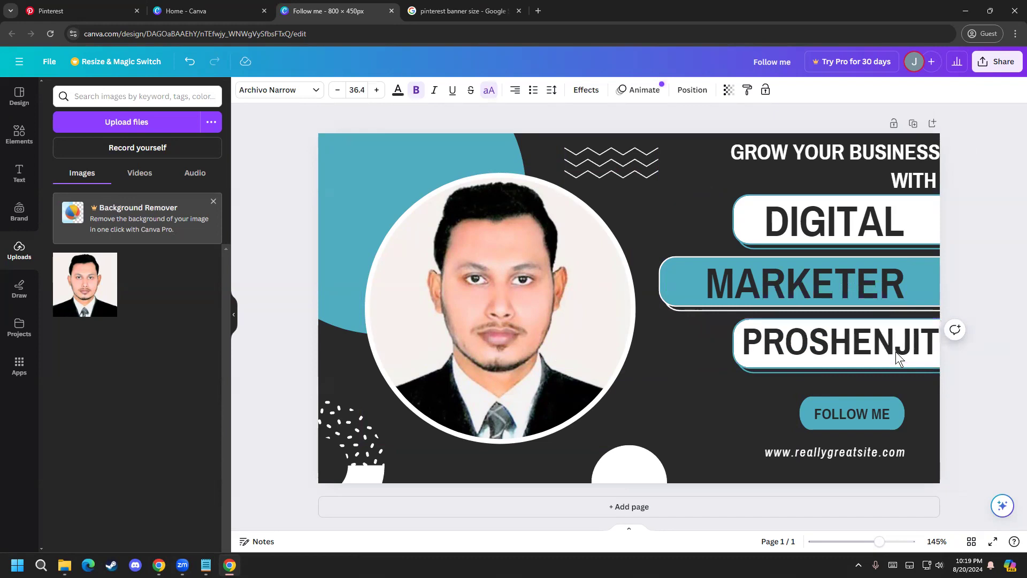
key("Down")
key("Left")
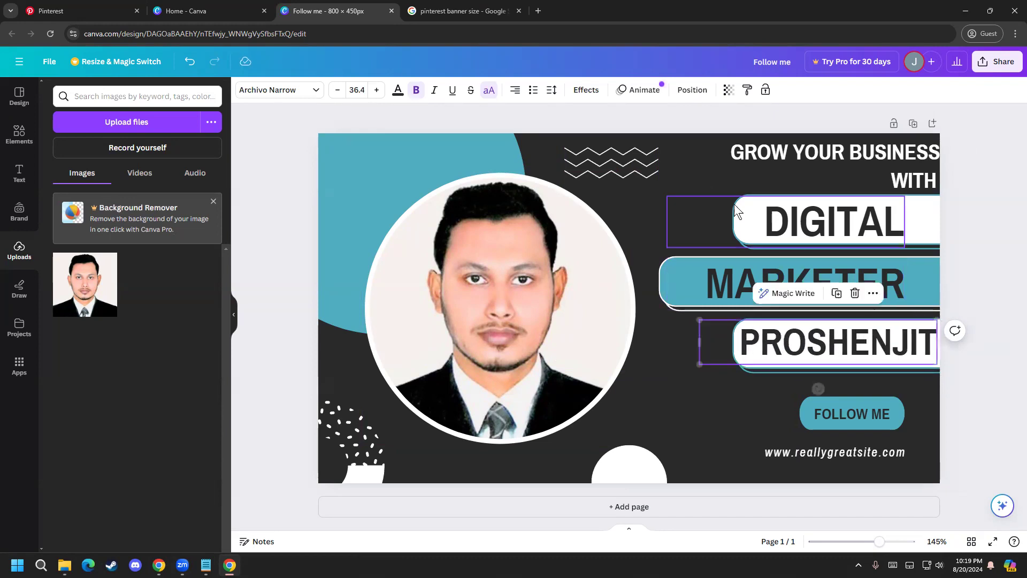
Step: Lower the first-name text slightly to center it vertically in its white strip
left_click(748, 209)
left_click(747, 342)
left_click(751, 370)
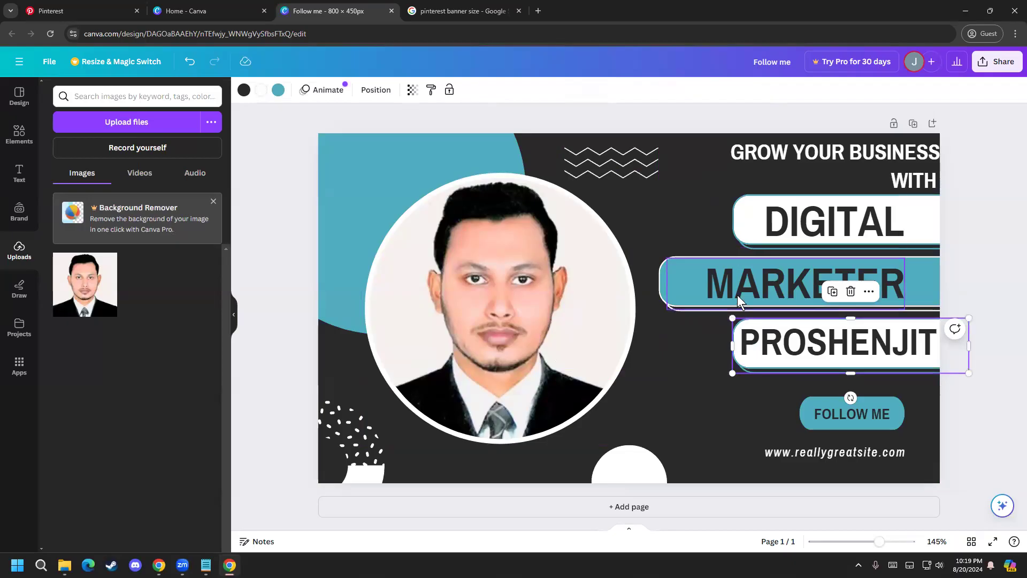
left_click(1011, 427)
left_click(848, 339)
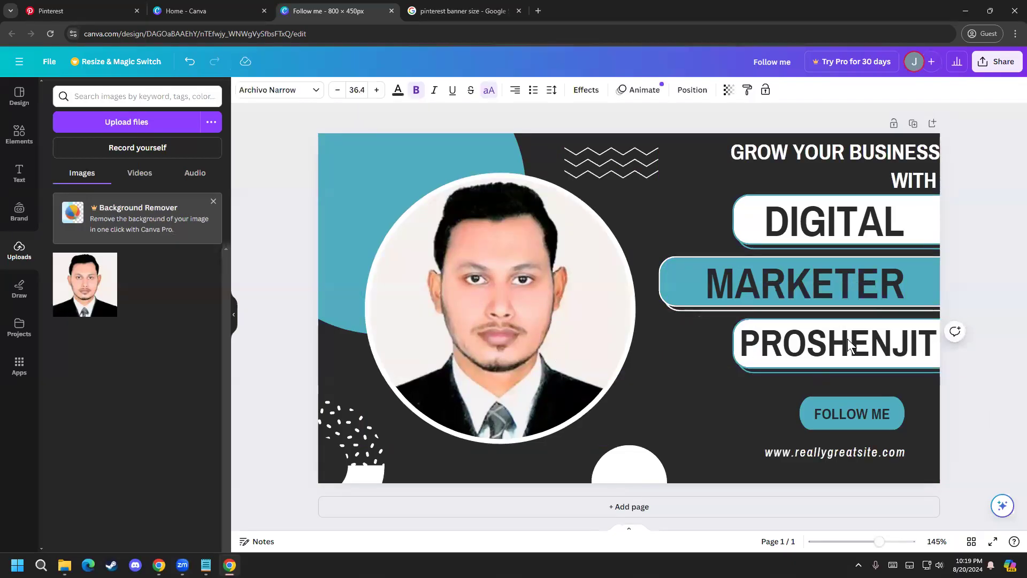
left_click_drag(856, 353, 856, 353)
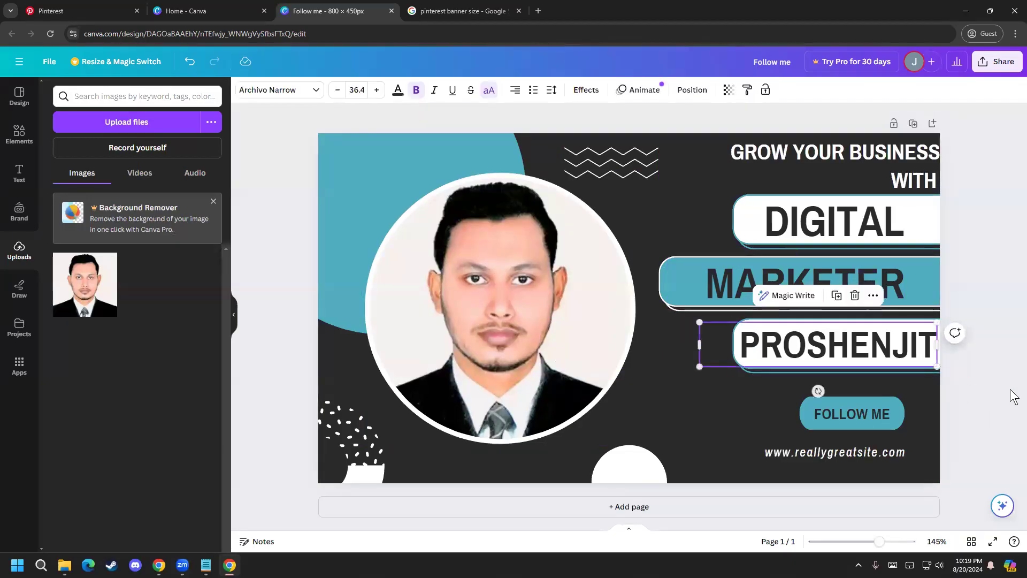
left_click(1003, 387)
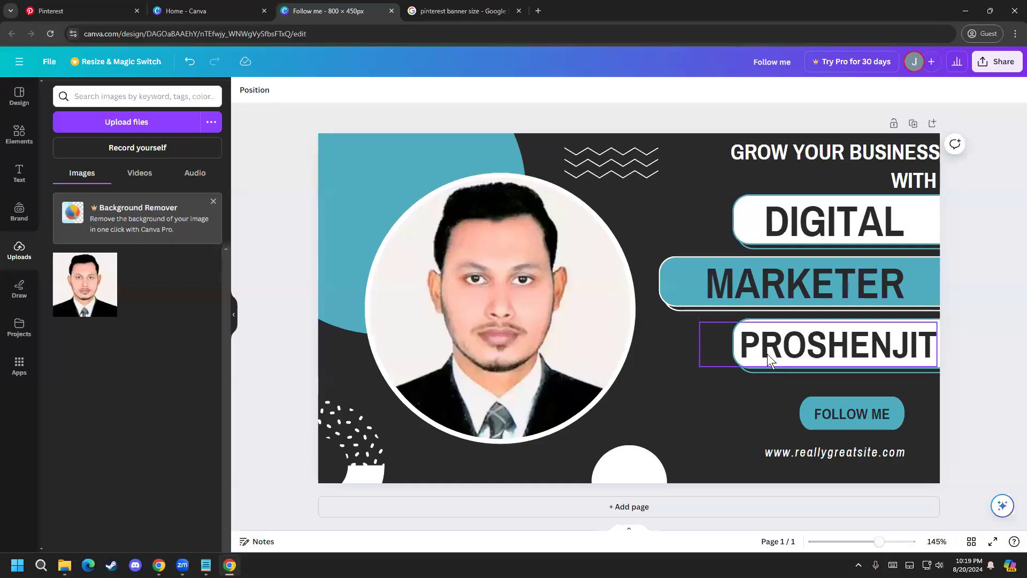
Step: Shift the word "DIGITAL" right to center it within the visible part of its white strip
left_click(853, 216)
left_click_drag(852, 217, 870, 217)
key("Left")
key("Left")
key("Left")
key("Right")
key("Left")
key("Left")
key("Left")
key("Left")
key("Left")
key("Left")
key("Left")
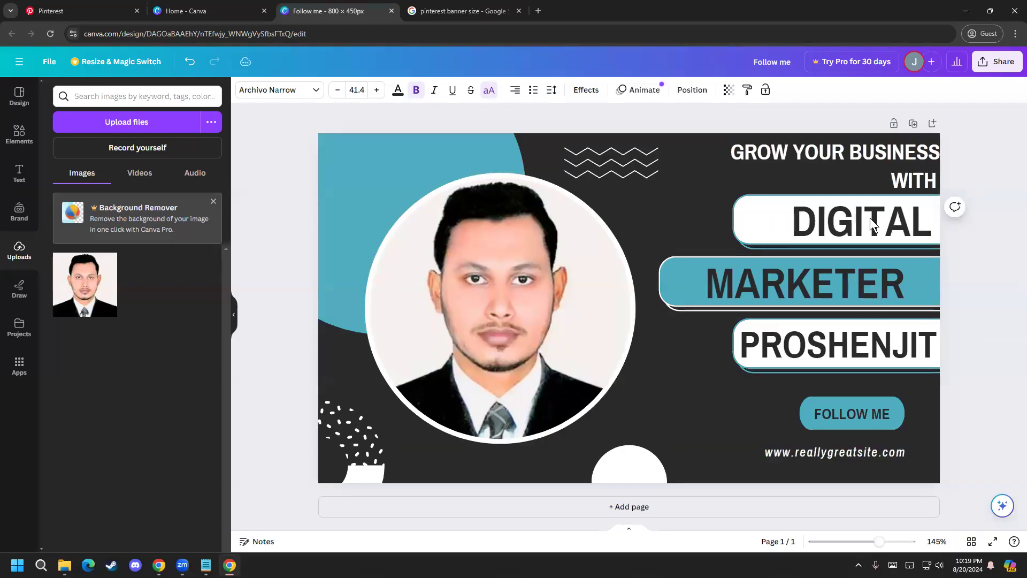
key("Left")
key("Left")
key("Left")
key("Left")
key("Left")
key("Left")
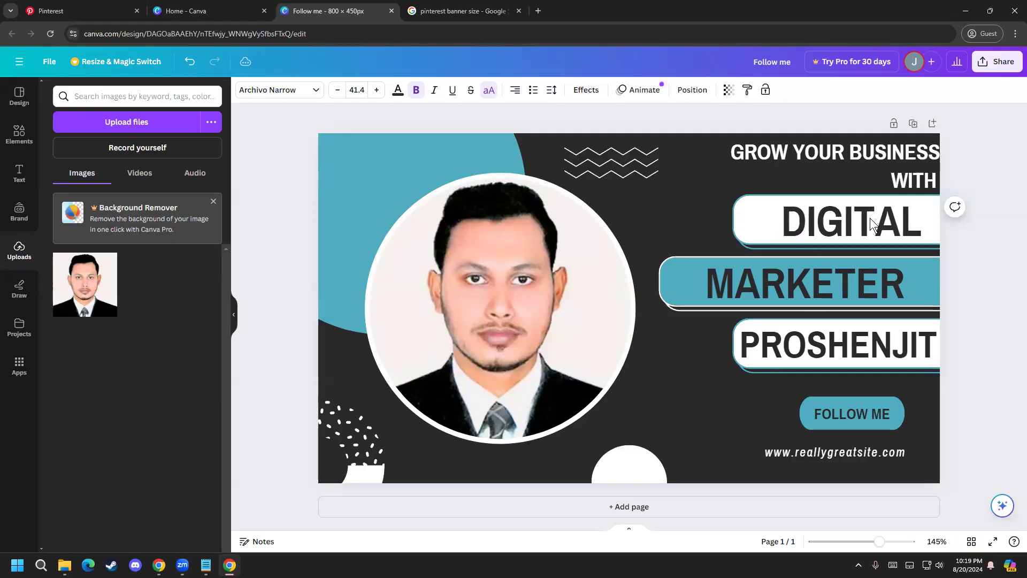
key("Left")
key("Left")
key("Left")
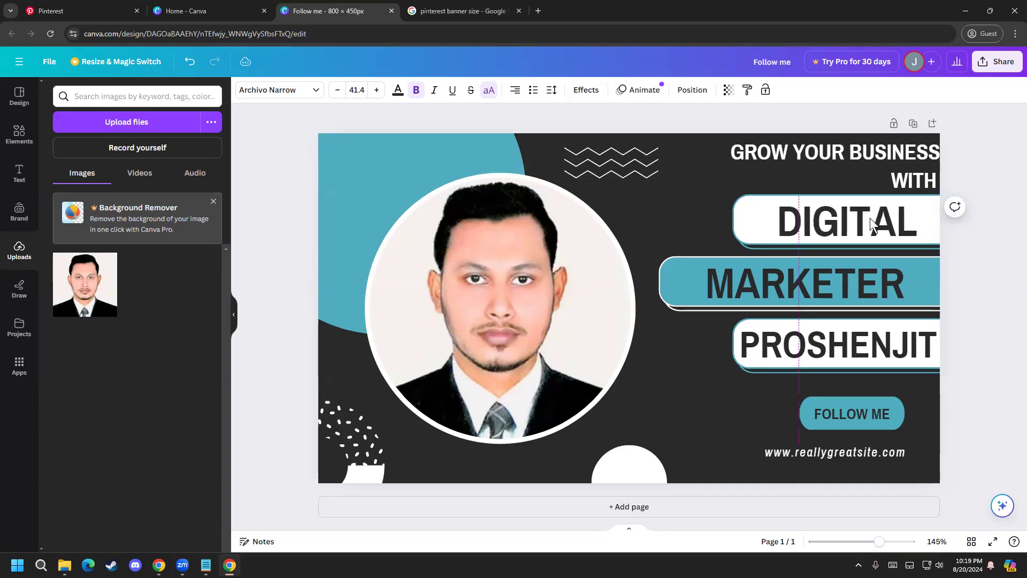
Step: Copy the profile's web address from the Pinterest page for use in the banner's website line
left_click(854, 456)
left_click(854, 456)
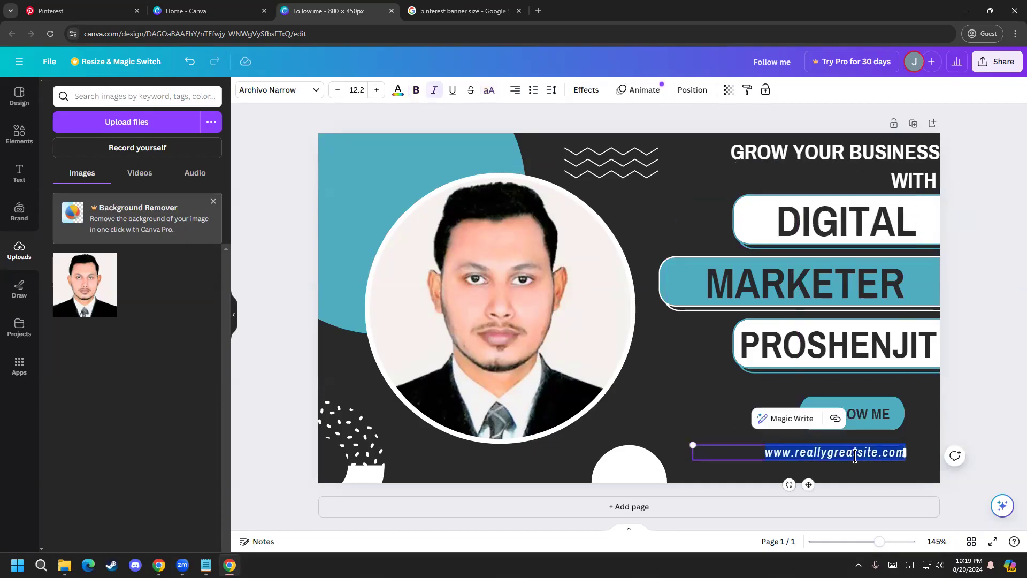
left_click(226, 8)
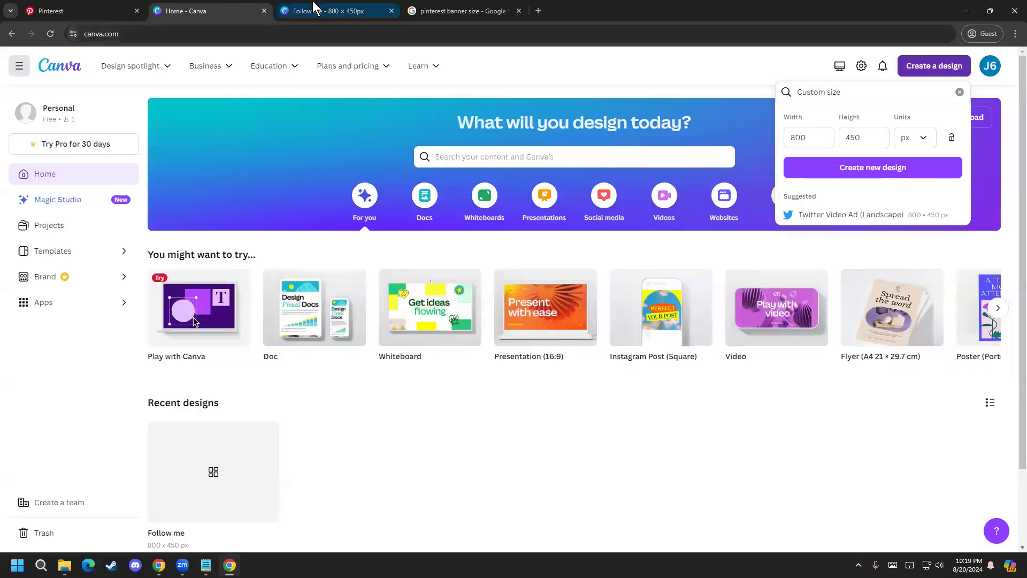
left_click(287, 11)
left_click(75, 10)
left_click(206, 33)
left_click(239, 34)
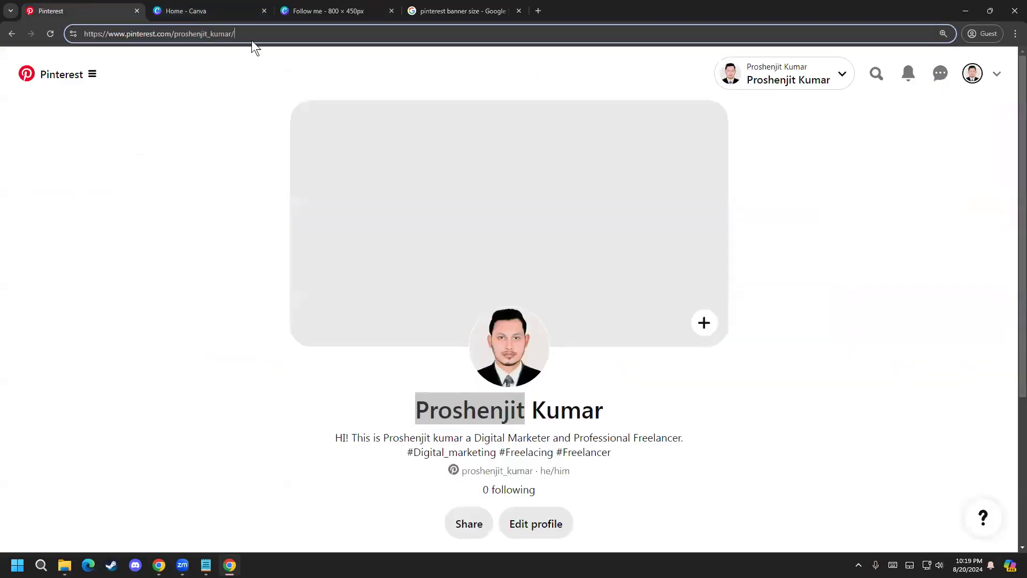
left_click_drag(249, 34, 108, 15)
key("ctrl+c")
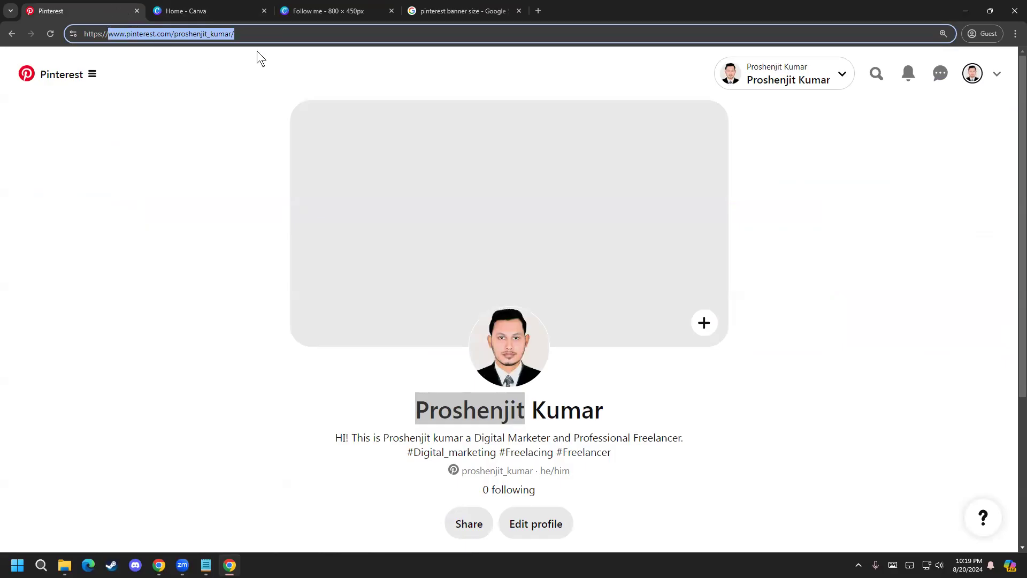
Step: Return to the Canva design and replace the placeholder website text with the copied Pinterest profile address
left_click(303, 5)
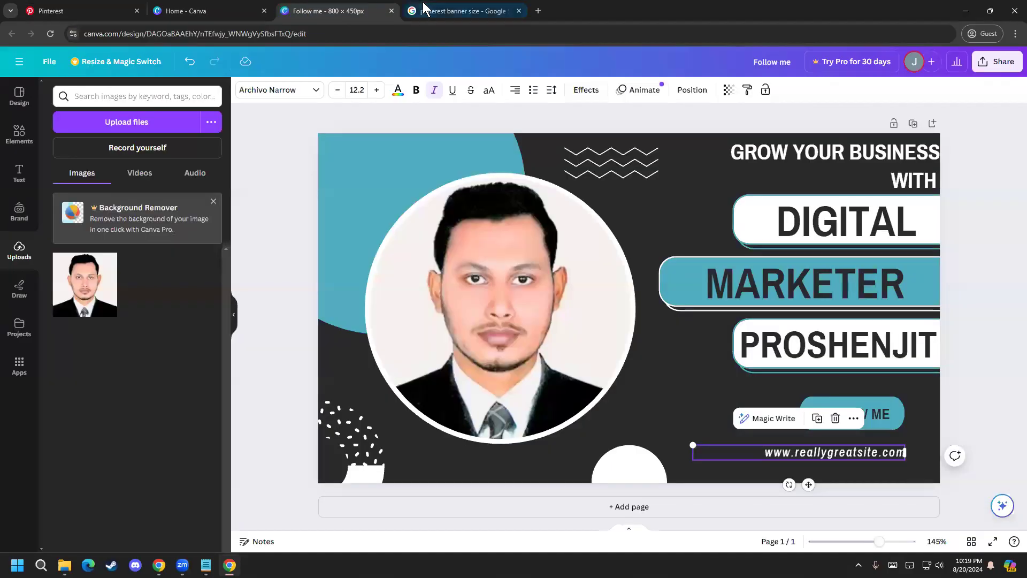
triple_click(857, 453)
key("ctrl+v")
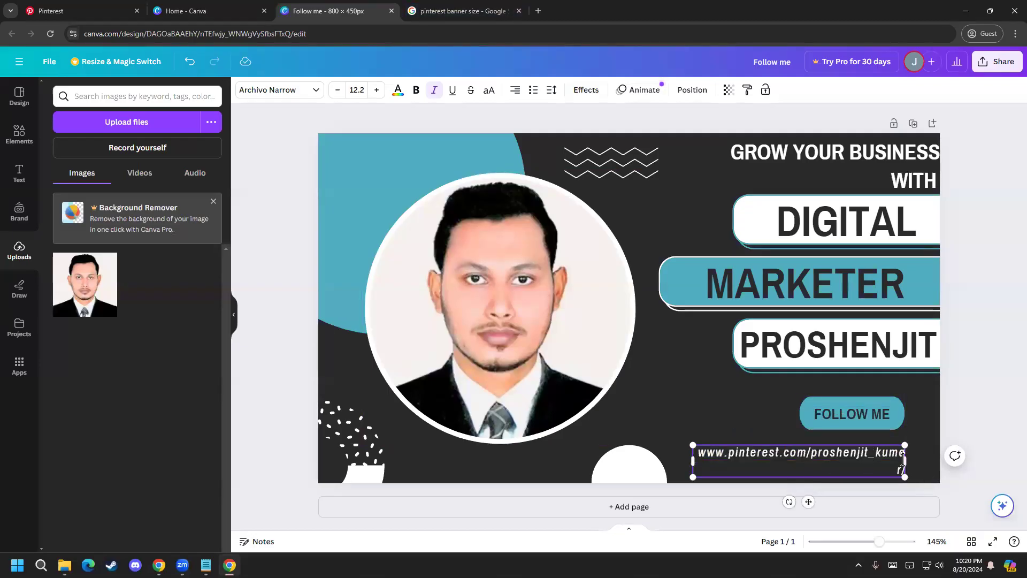
Step: Widen the profile address text box so the address fits on one line, and shift it slightly right and up
mouse_move(905, 459)
left_mouse_down()
mouse_move(926, 456)
mouse_move(921, 449)
left_mouse_up()
left_click(967, 434)
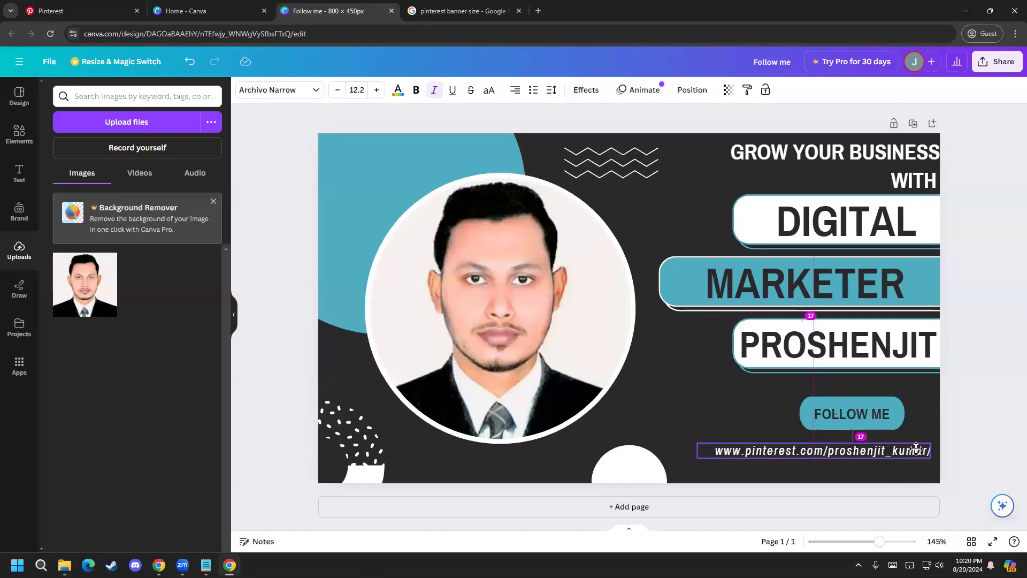
left_click(981, 379)
Step: Move the "GROW YOUR BUSINESS" text slightly left, away from the banner's right edge
left_click(898, 159)
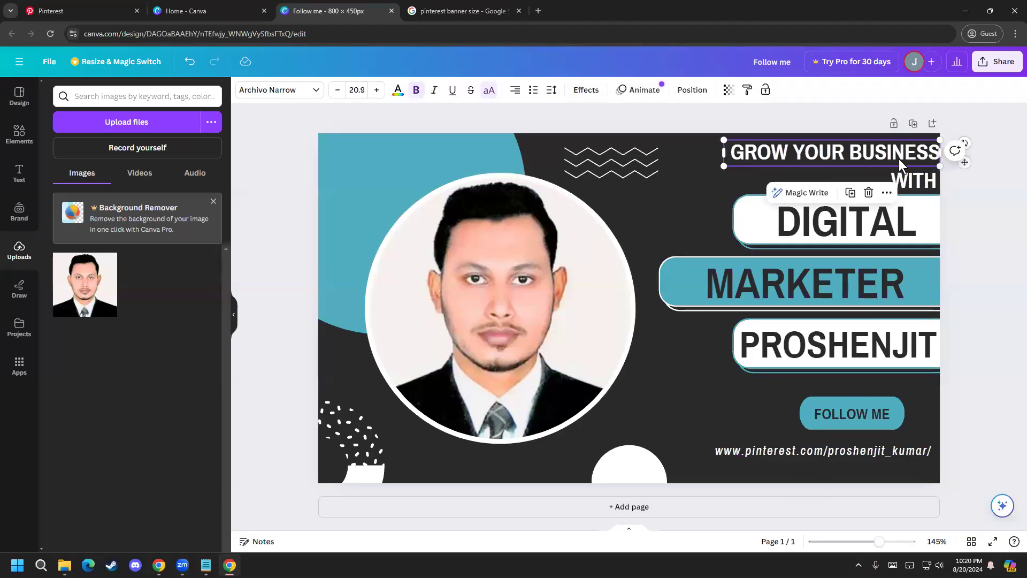
left_click(971, 194)
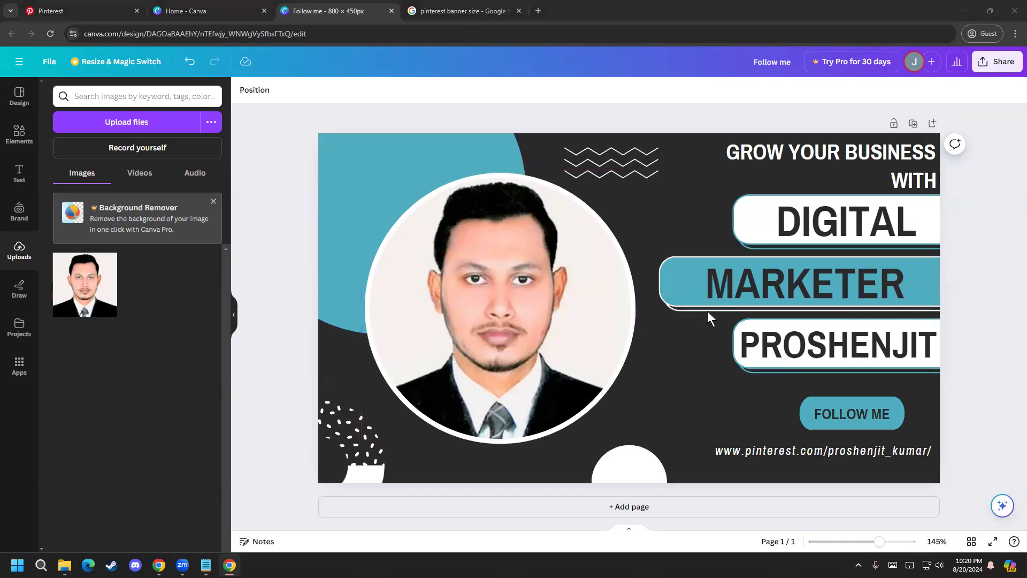
Step: Change the text color of the word "MARKETER" to red
left_click(709, 278)
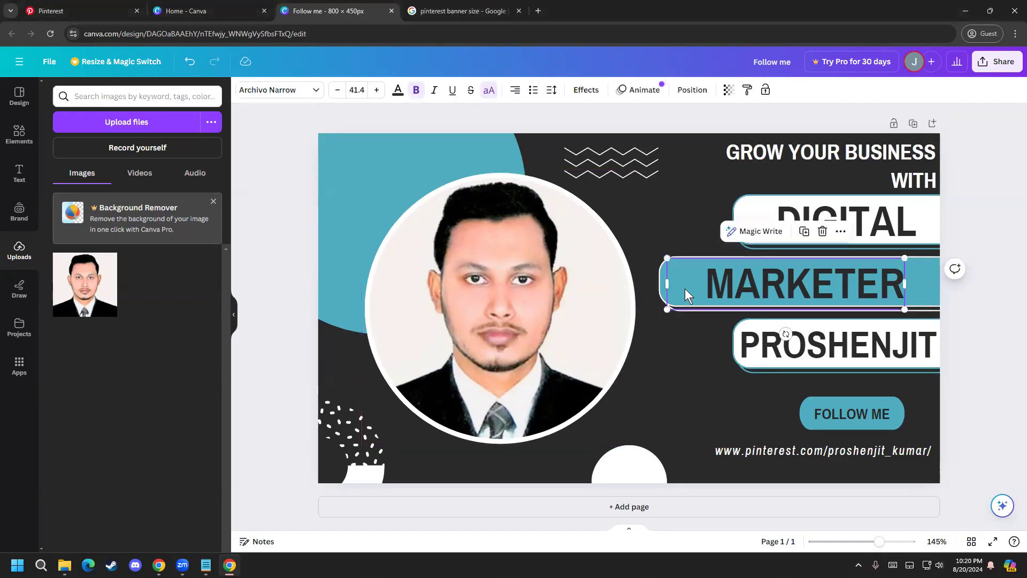
left_click(655, 275)
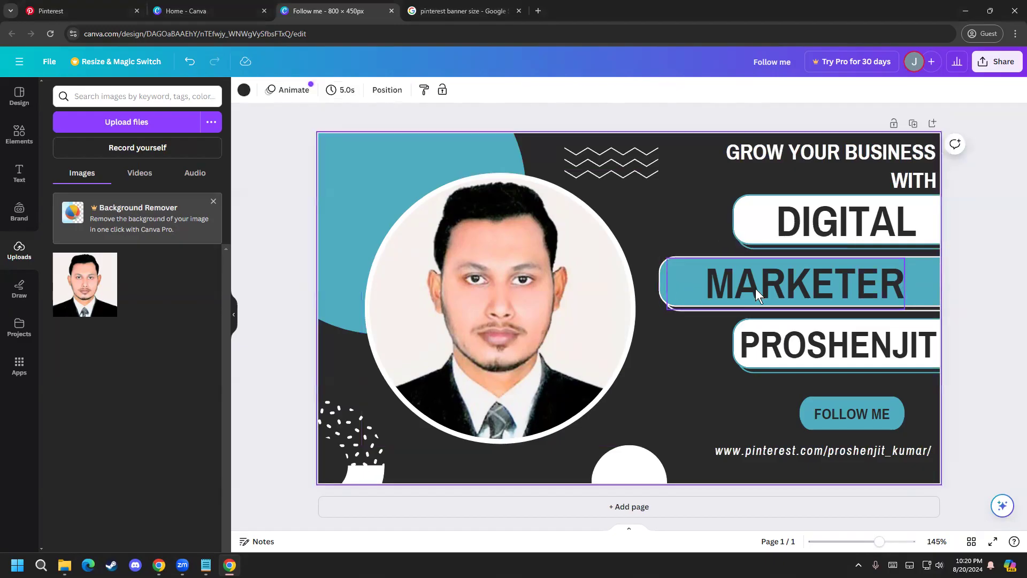
left_click(682, 271)
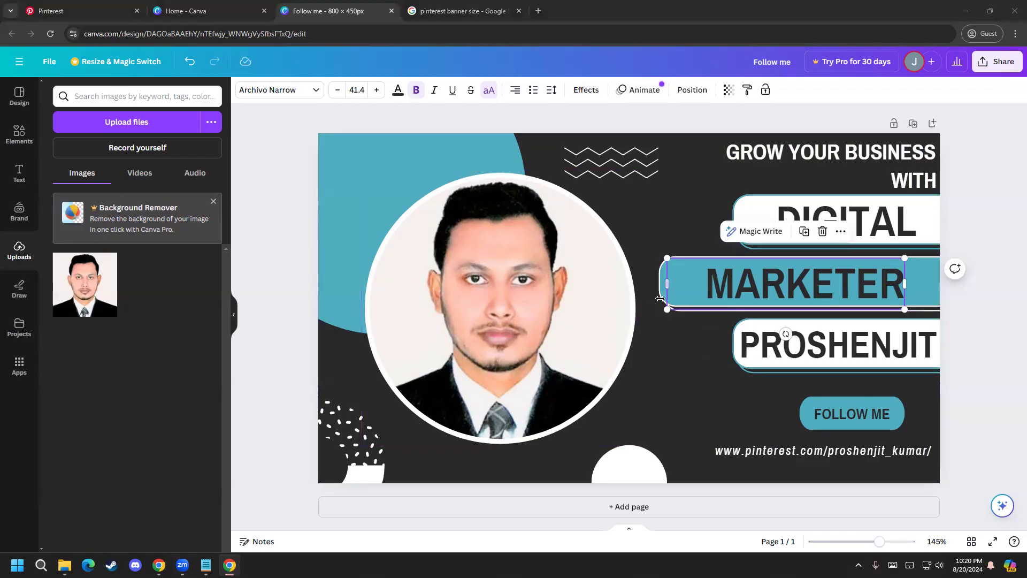
left_click(734, 284)
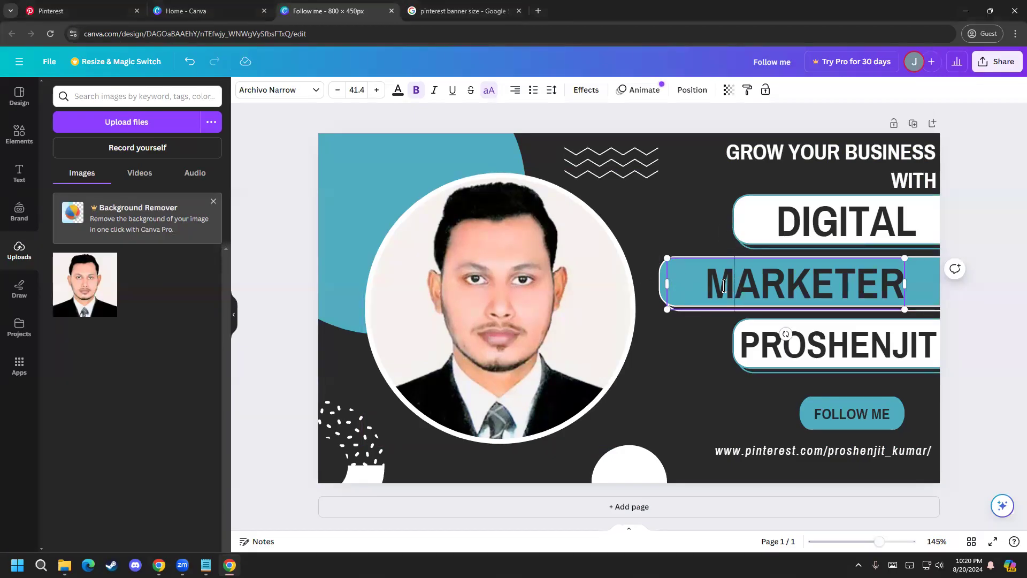
left_click_drag(707, 286, 889, 286)
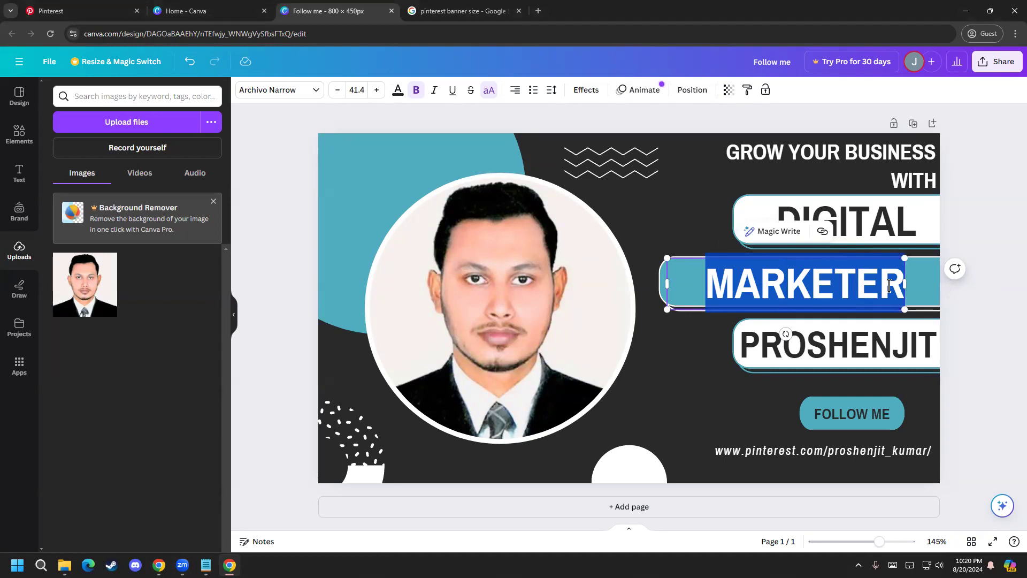
left_click(397, 91)
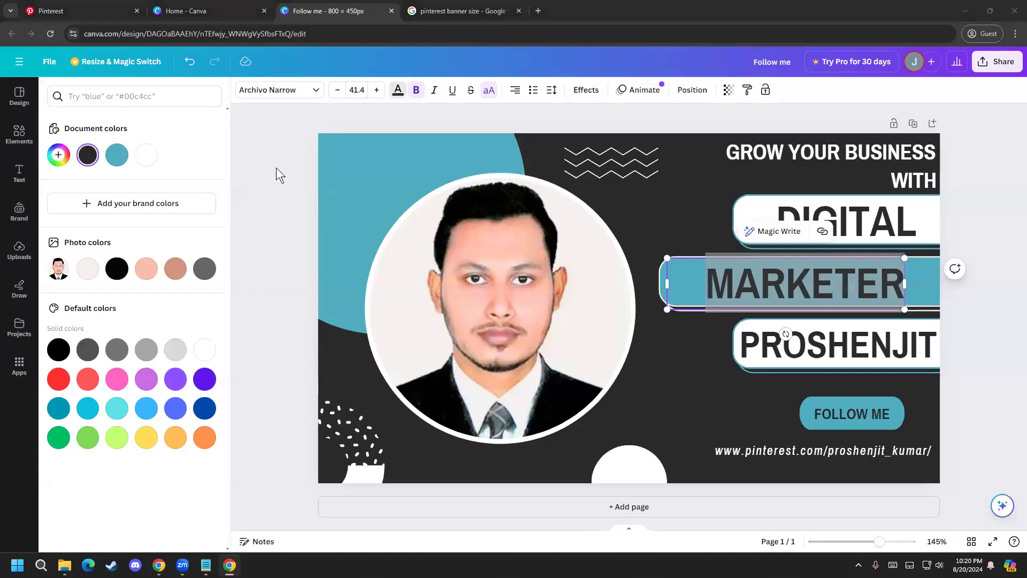
left_click(60, 381)
left_click(277, 467)
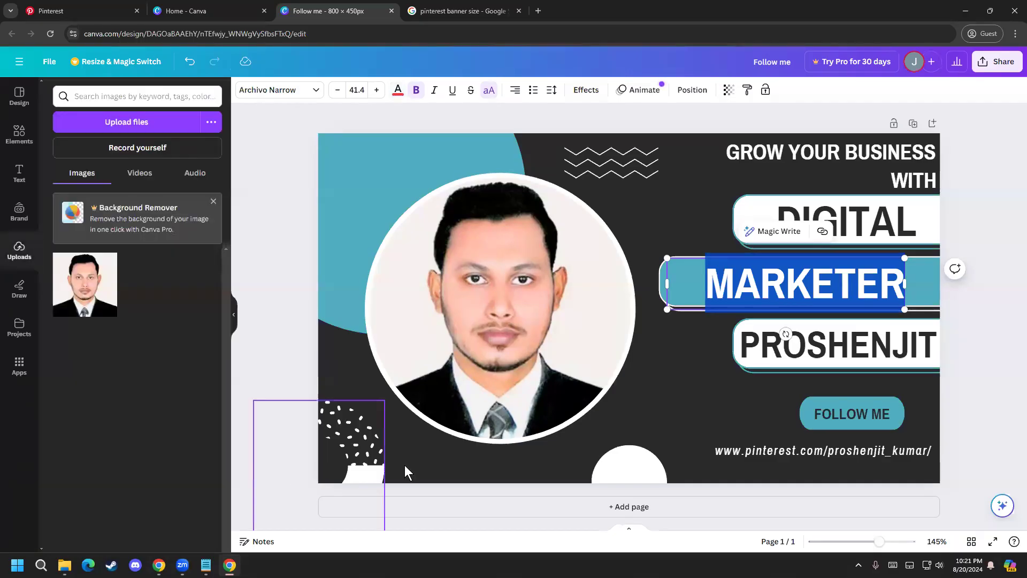
left_click(797, 367)
Step: Recolor the word "MARKETER" black using the black from the photo colors
left_click(779, 293)
left_click(737, 292)
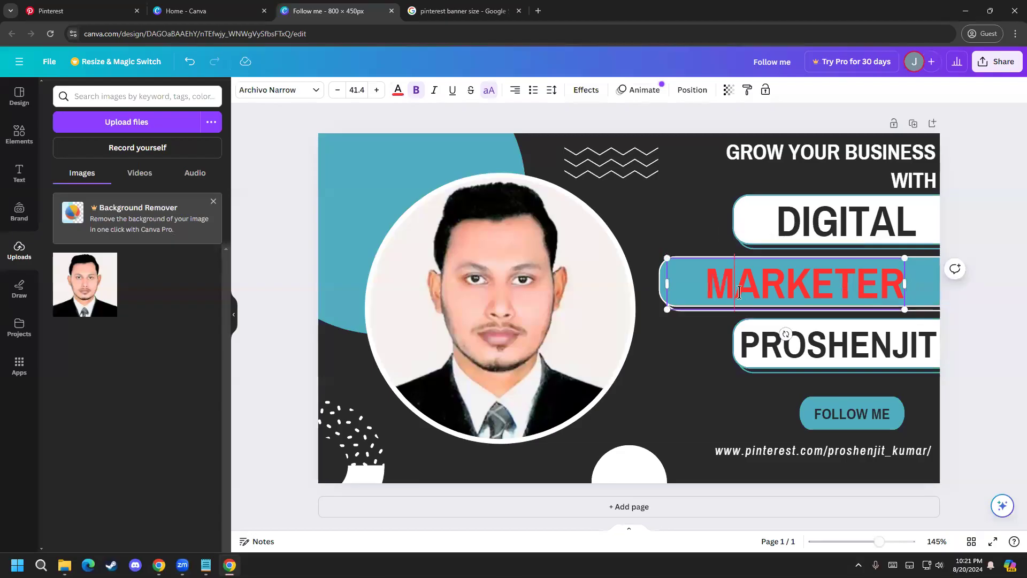
double_click(739, 291)
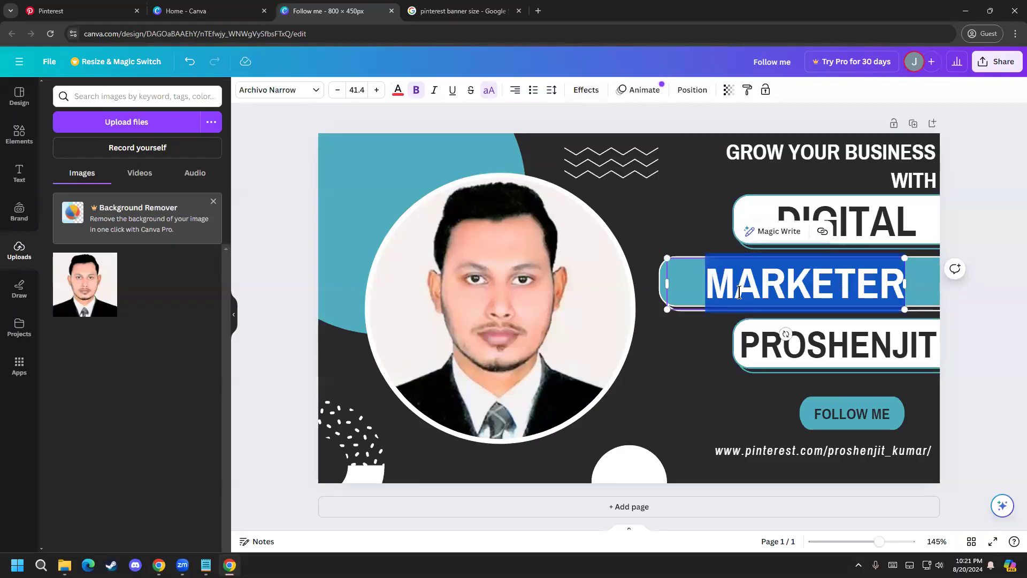
left_click(398, 91)
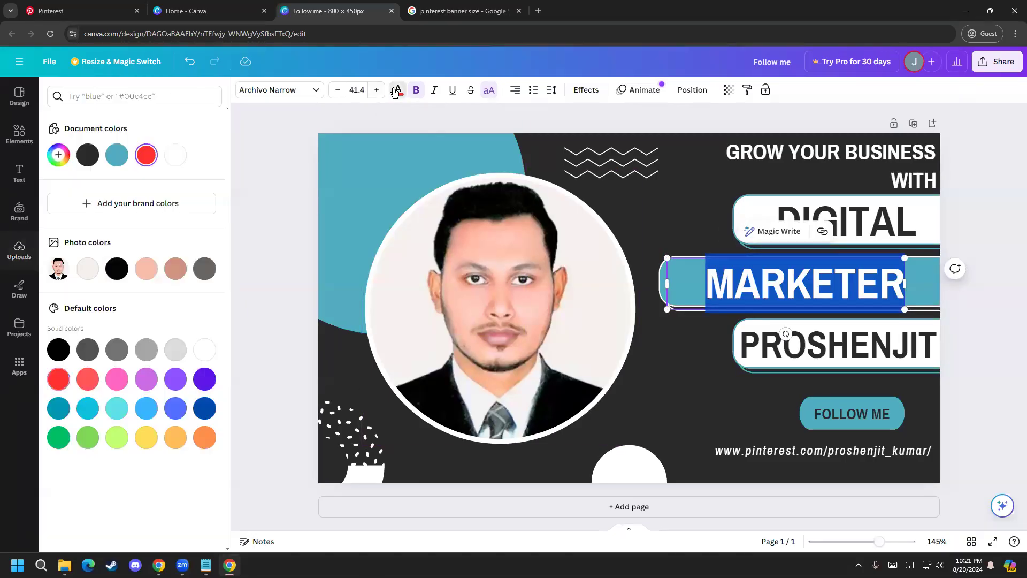
left_click(117, 269)
left_click(292, 441)
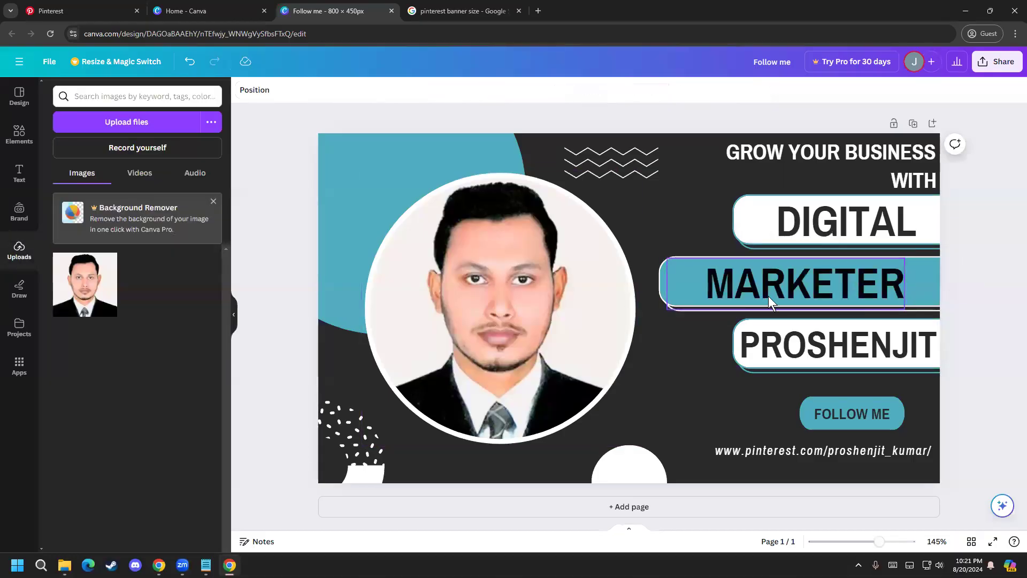
left_click(746, 291)
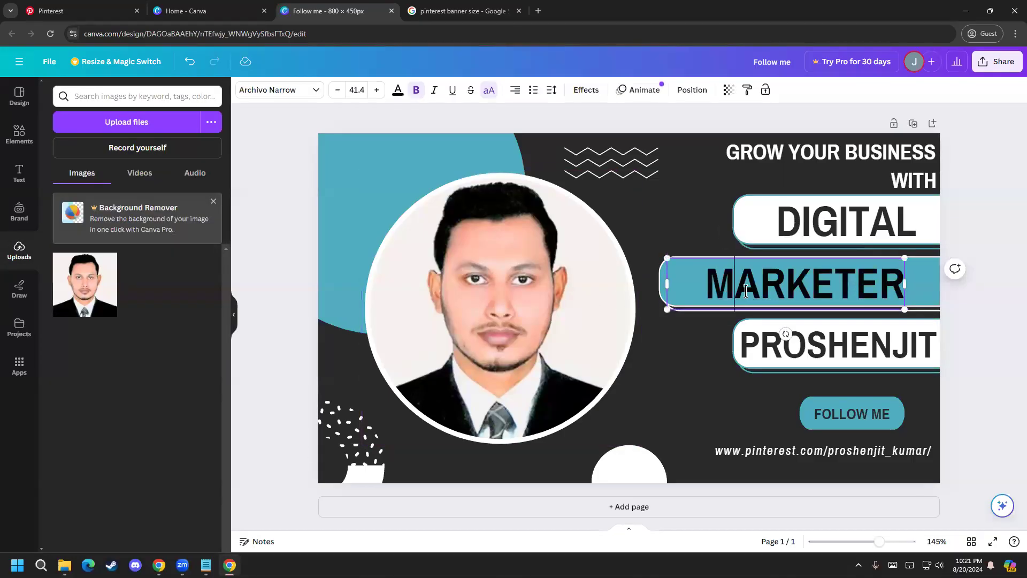
double_click(746, 291)
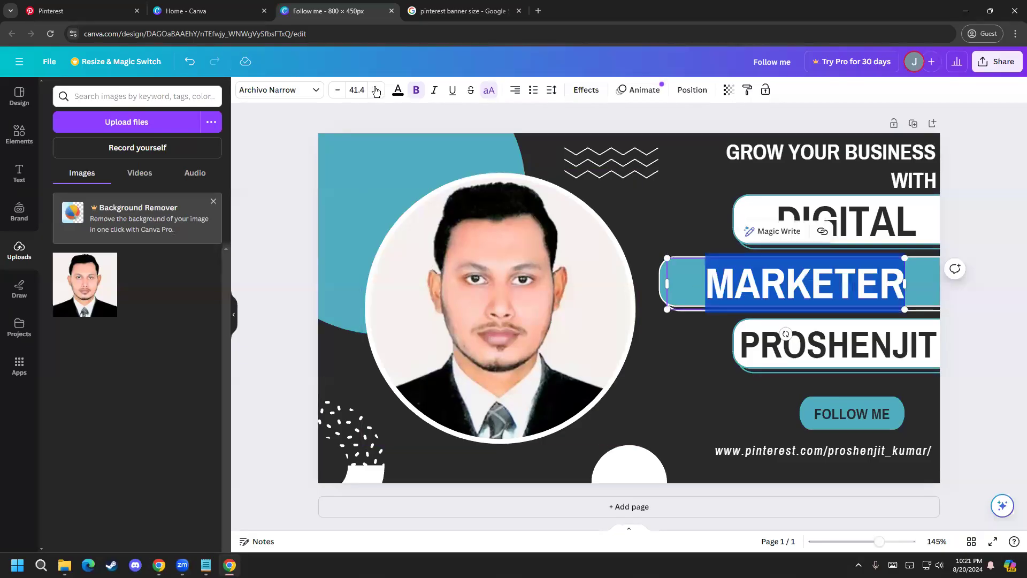
left_click(398, 90)
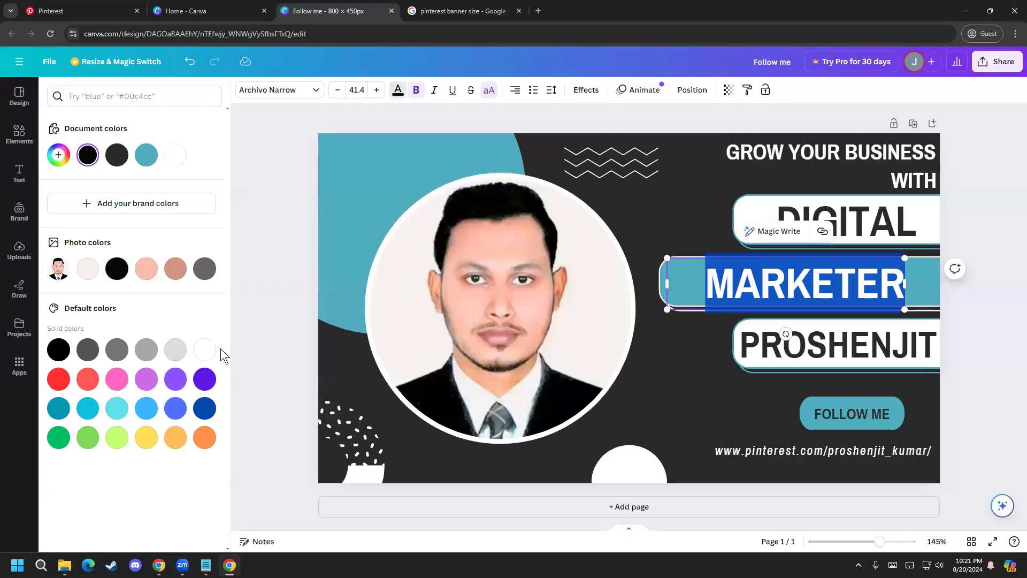
left_click(269, 477)
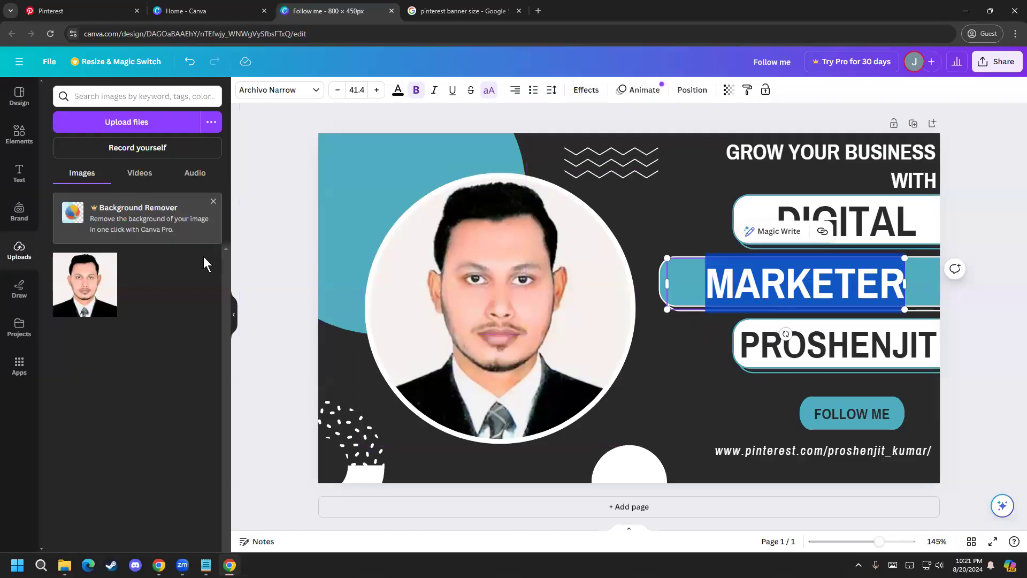
left_click(399, 92)
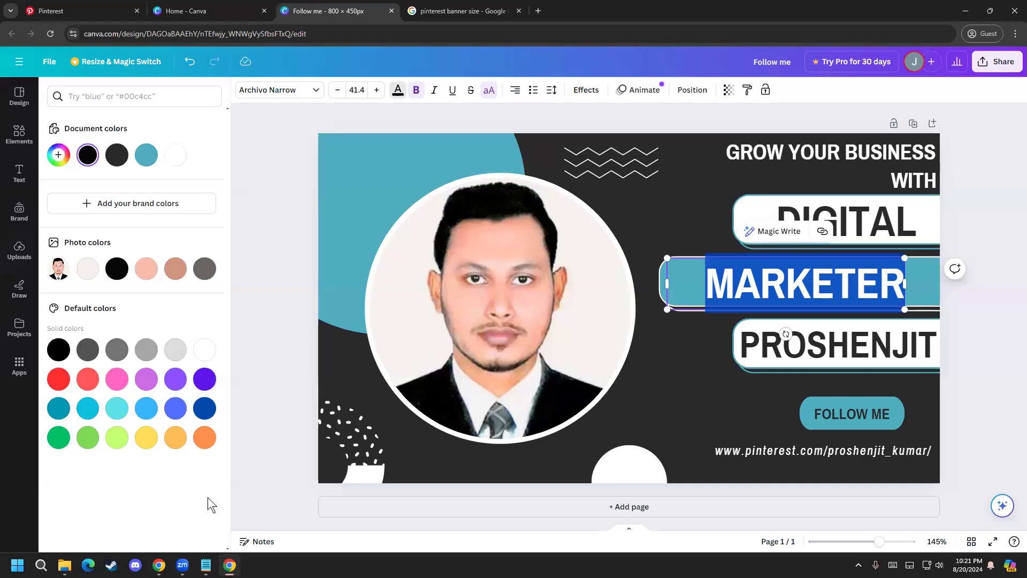
left_click(820, 353)
left_click(818, 351)
left_click(796, 346)
left_click_drag(742, 345, 938, 345)
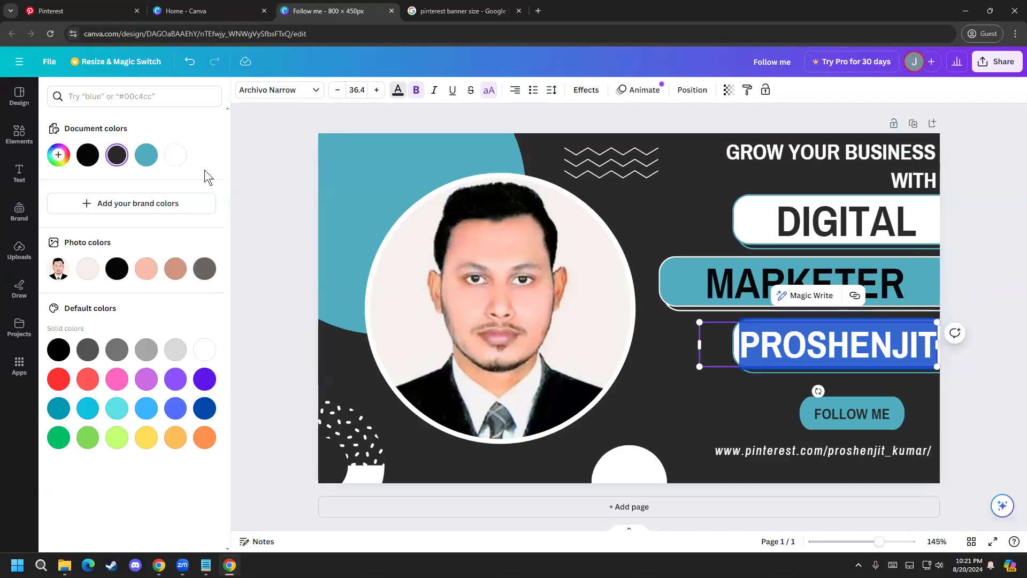
left_click(269, 427)
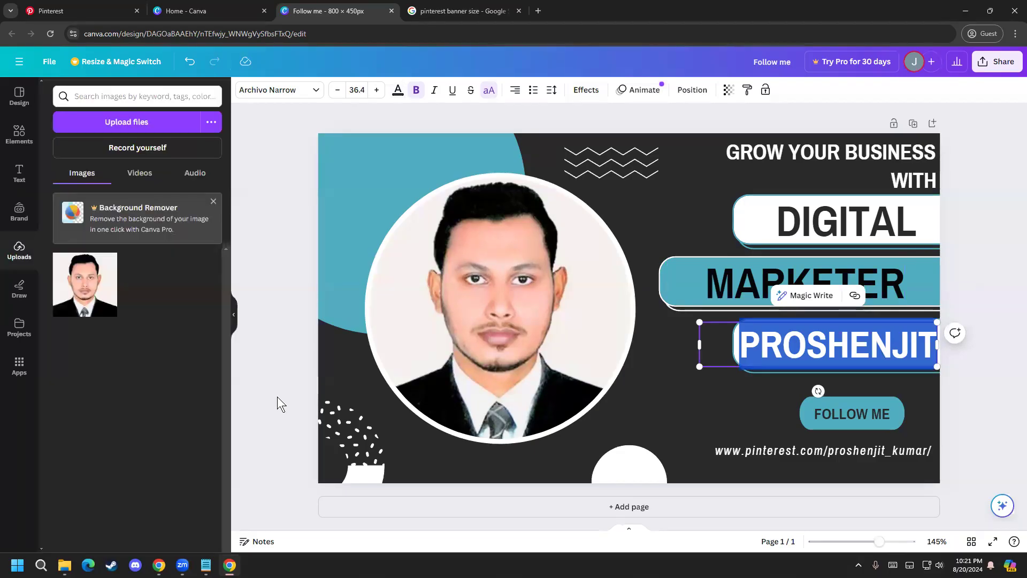
key("alt+Tab")
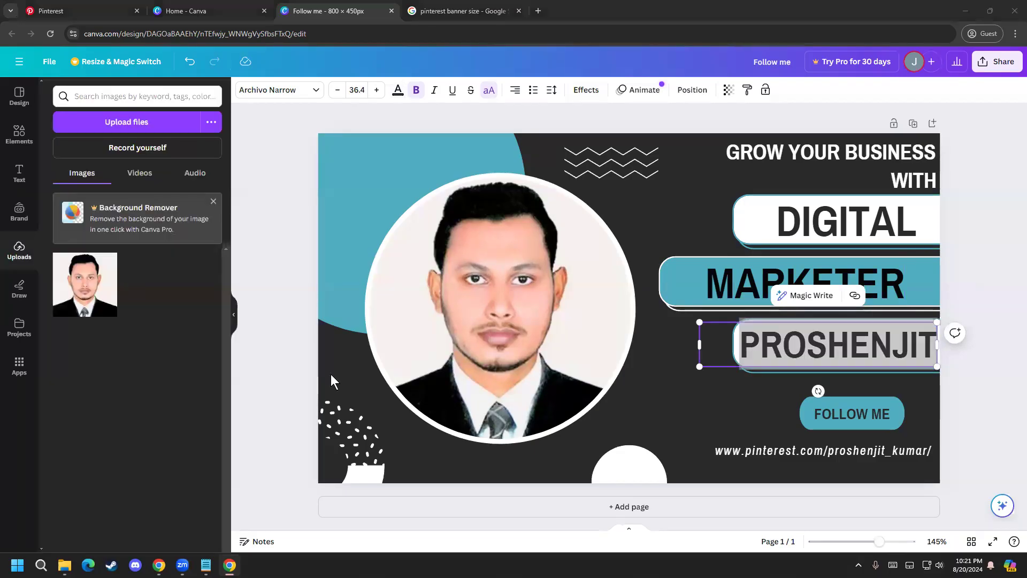
Step: Change the "FOLLOW ME" label's text color to white
left_click(815, 425)
left_click(824, 419)
left_click_drag(814, 418, 895, 418)
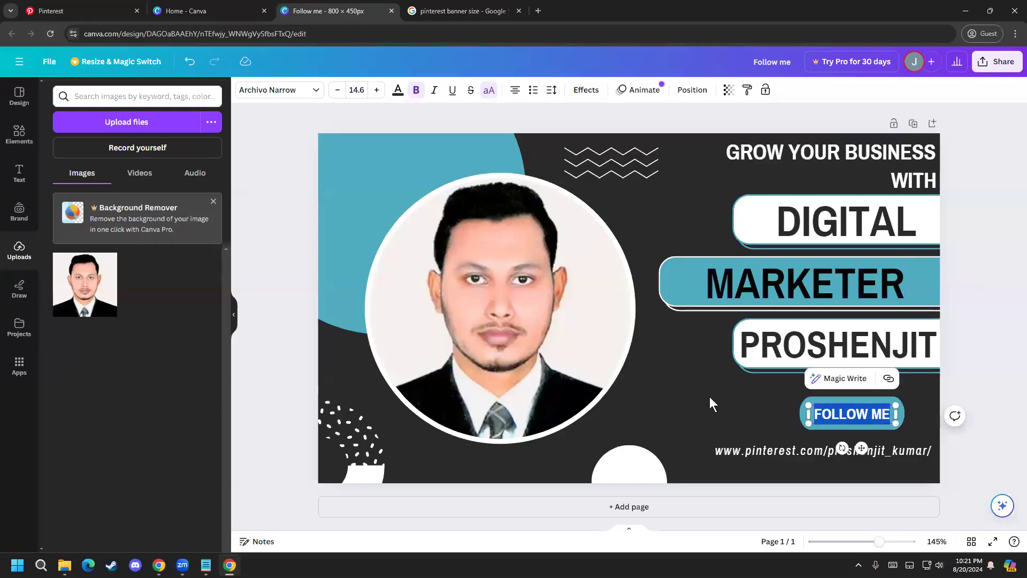
left_click(398, 90)
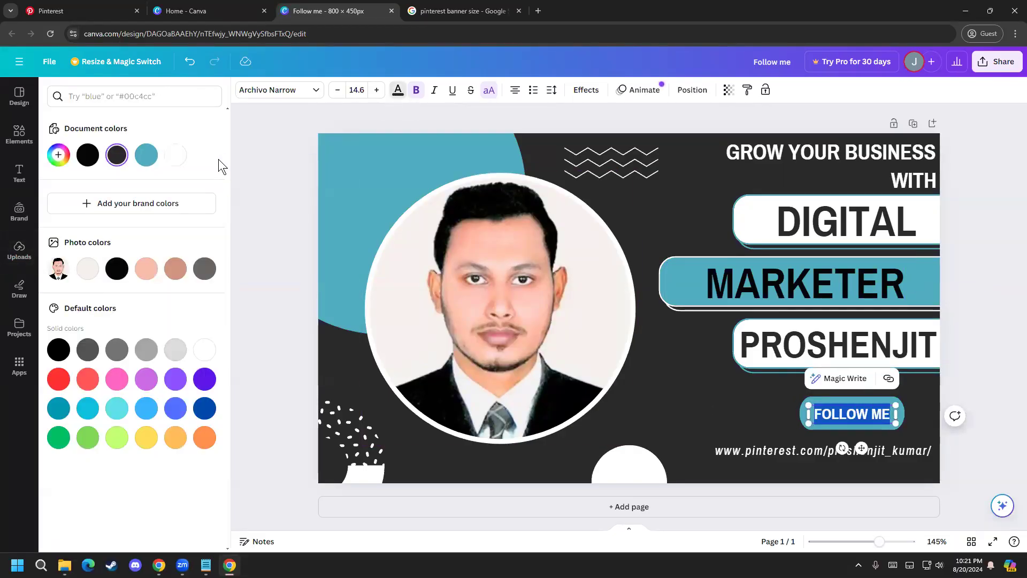
left_click(292, 198)
left_click(990, 438)
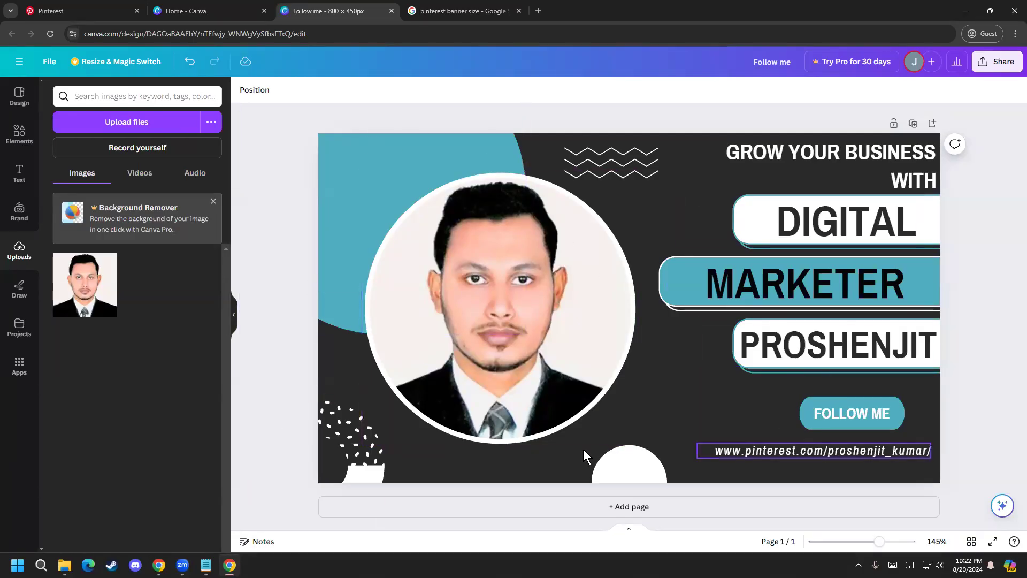
Step: Fill the white half-circle at the banner's bottom edge with solid red
left_click(636, 471)
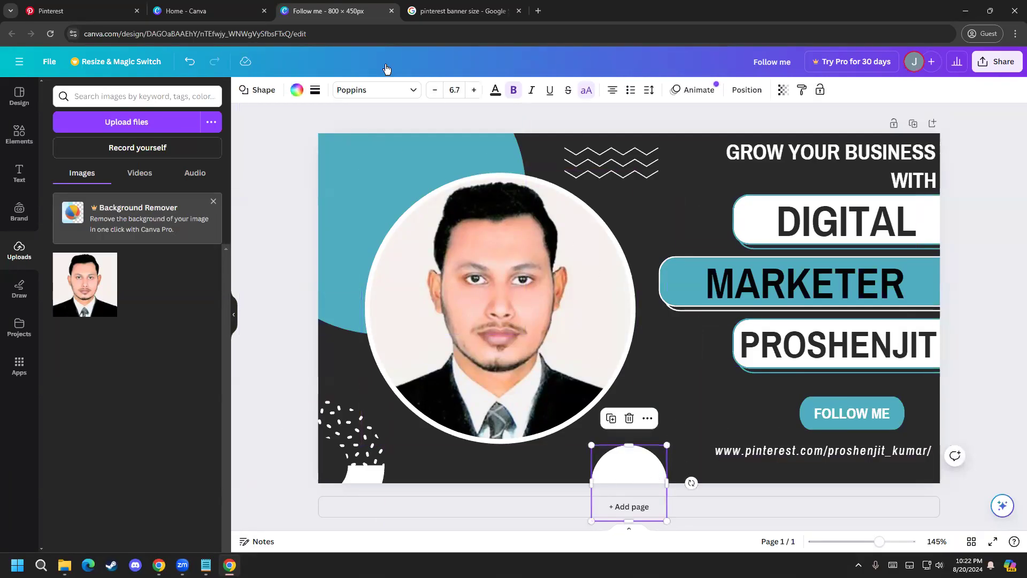
left_click(298, 90)
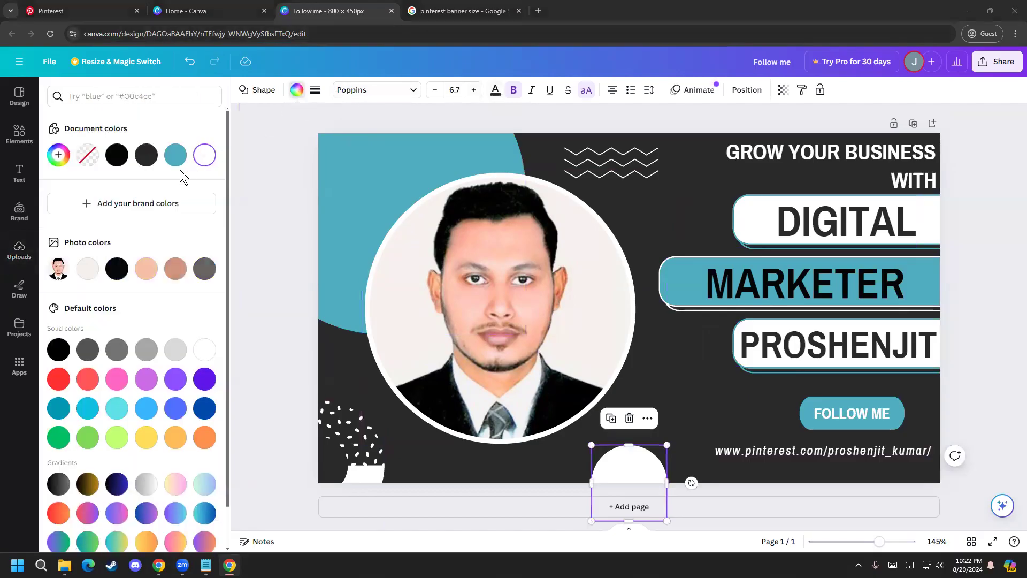
left_click(58, 379)
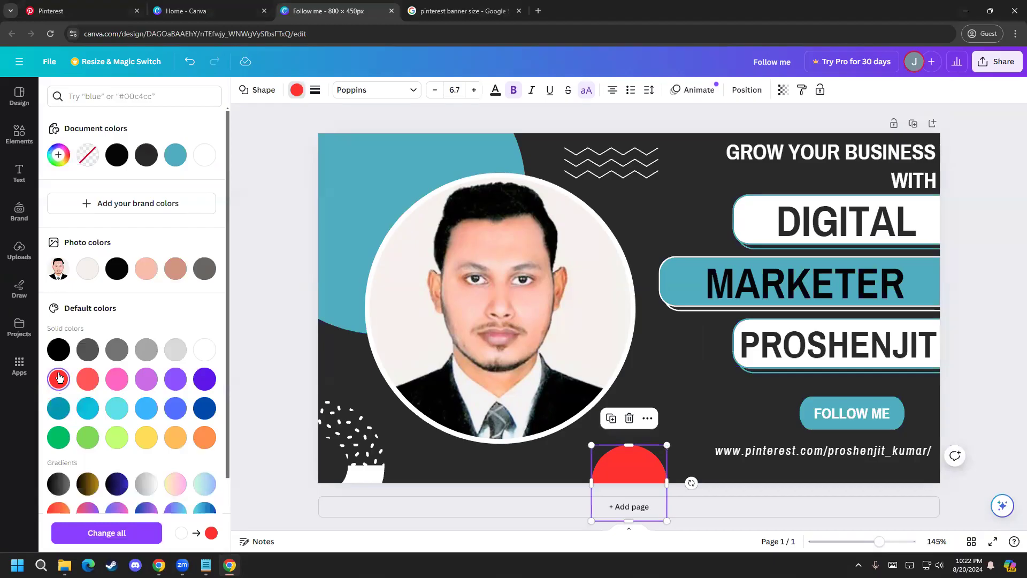
left_click(262, 471)
left_click(289, 470)
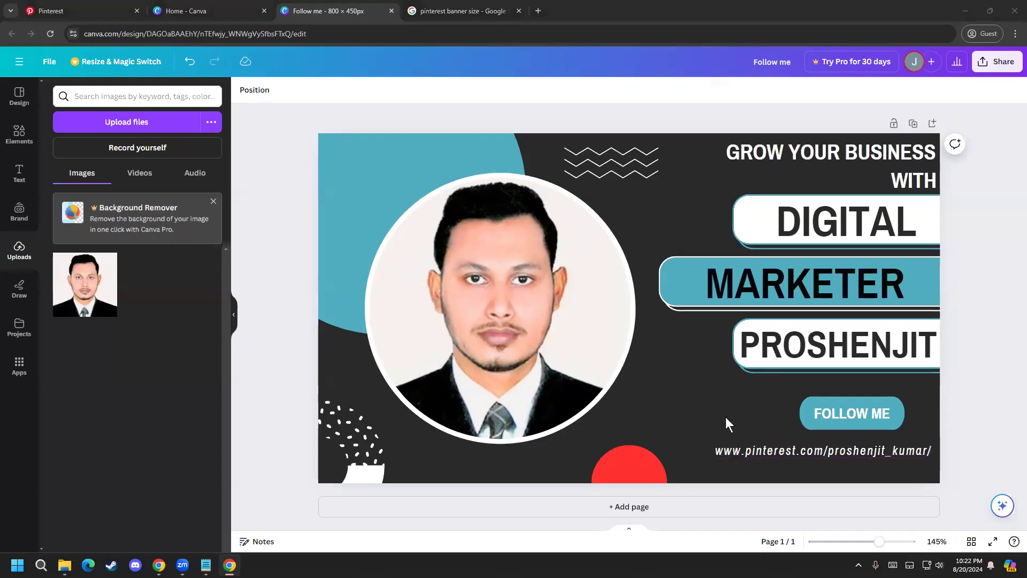
Step: Undo the red fill of the half-circle at the banner's bottom edge
left_click(761, 289)
left_click(785, 289)
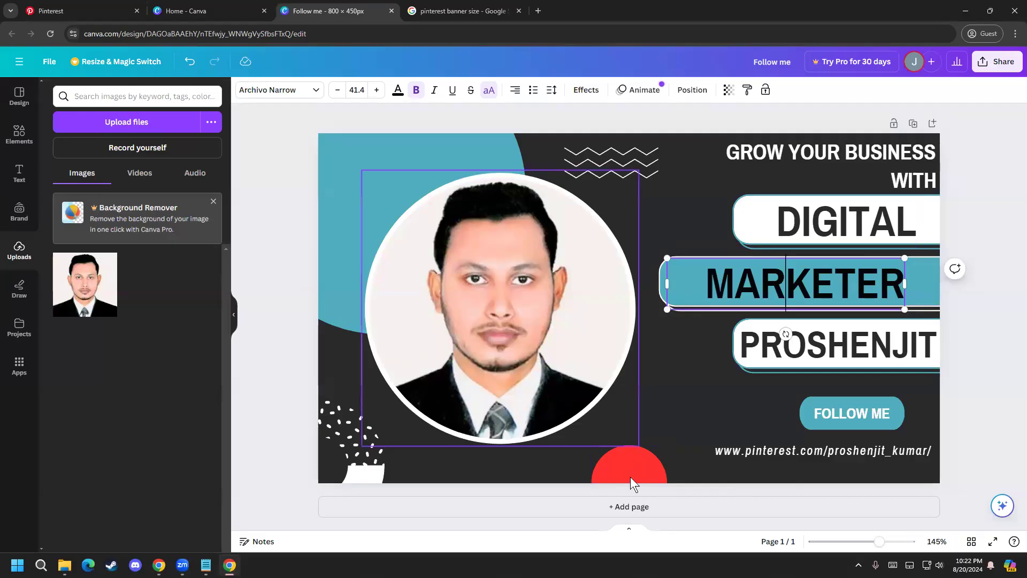
left_click(618, 457)
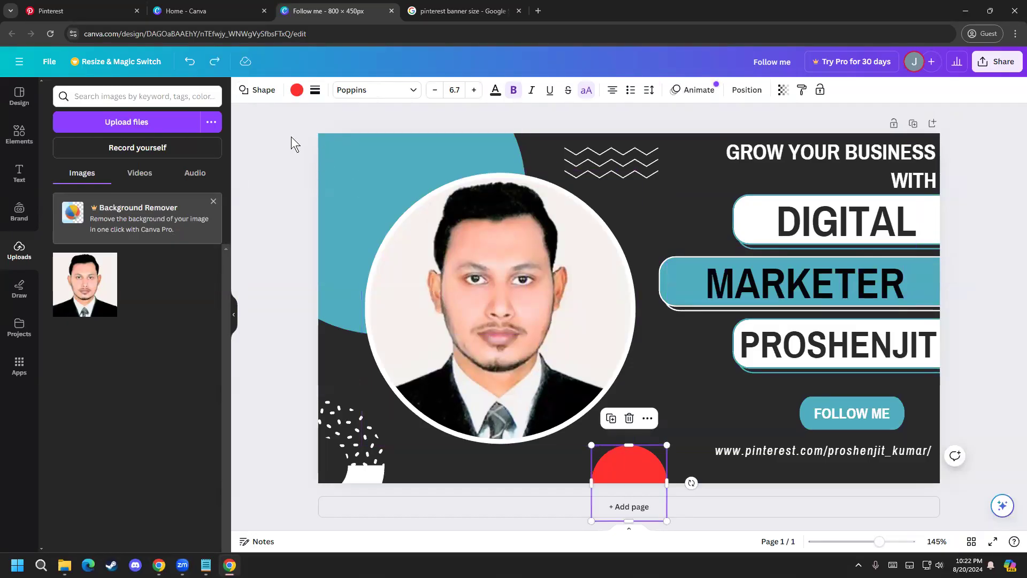
key("ctrl+z")
left_click(982, 341)
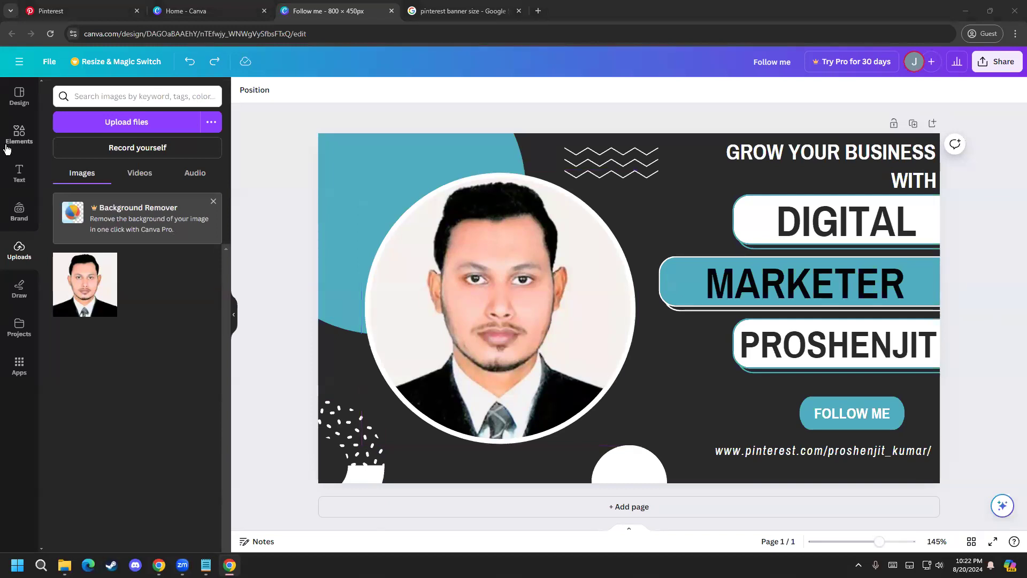
Step: Open the full Shapes collection in the elements library and search it for "Pinterest"
left_click(19, 133)
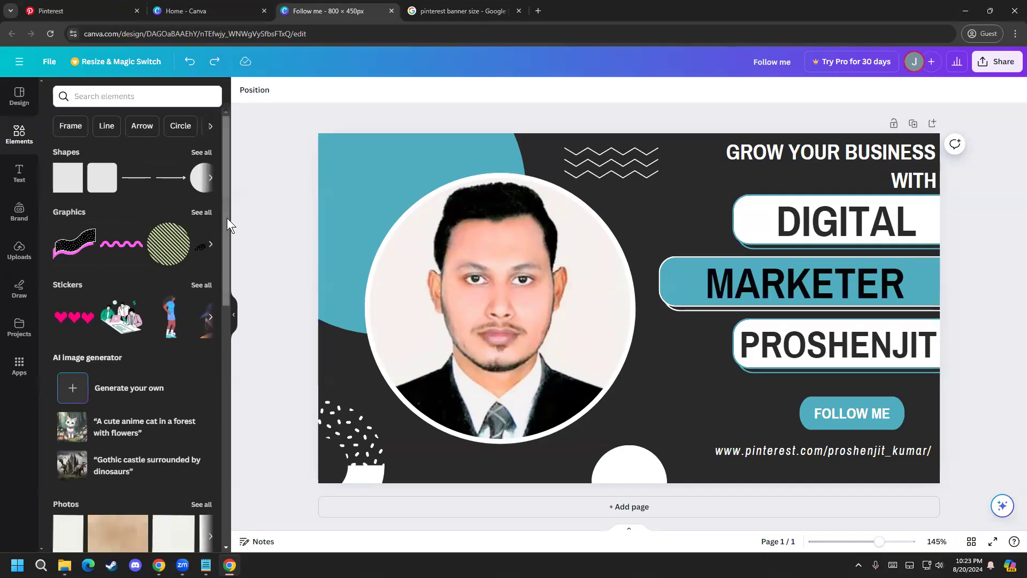
mouse_move(223, 182)
left_mouse_down()
mouse_move(223, 339)
mouse_move(217, 194)
left_mouse_up()
scroll(218, 182, "up", 2)
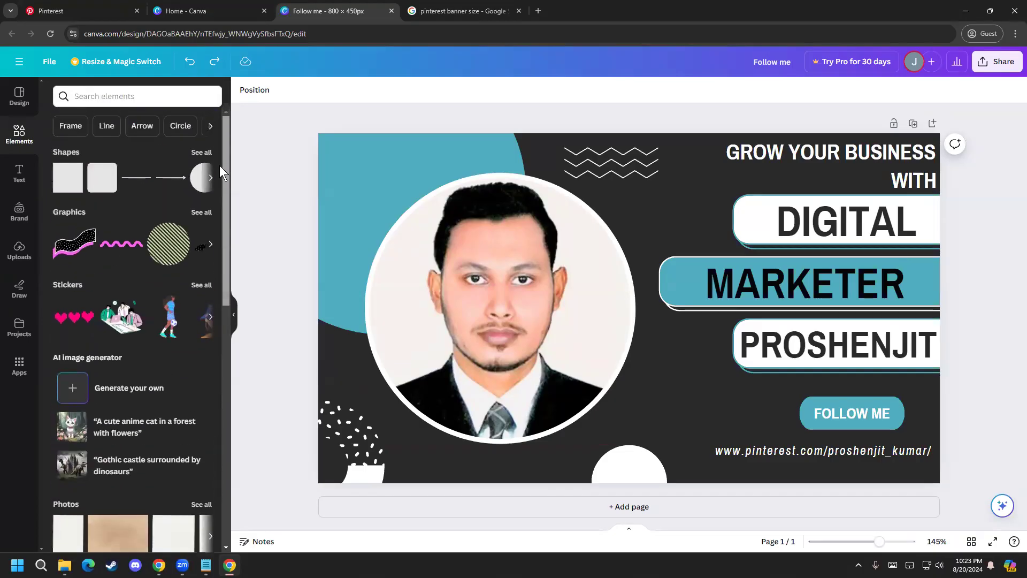
left_click(195, 155)
left_click_drag(227, 257, 227, 298)
left_click(161, 155)
left_click(162, 123)
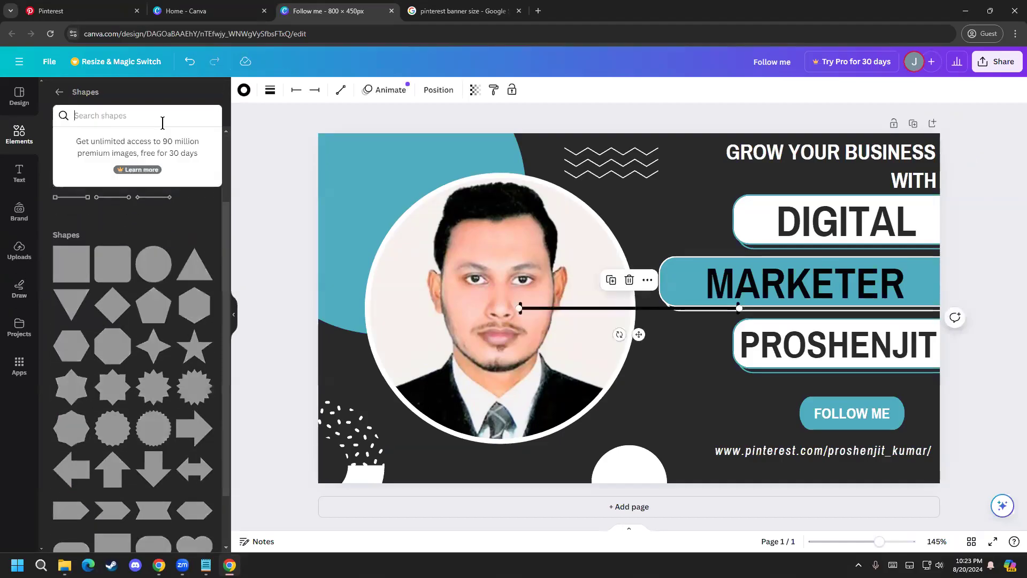
type("Pinterest")
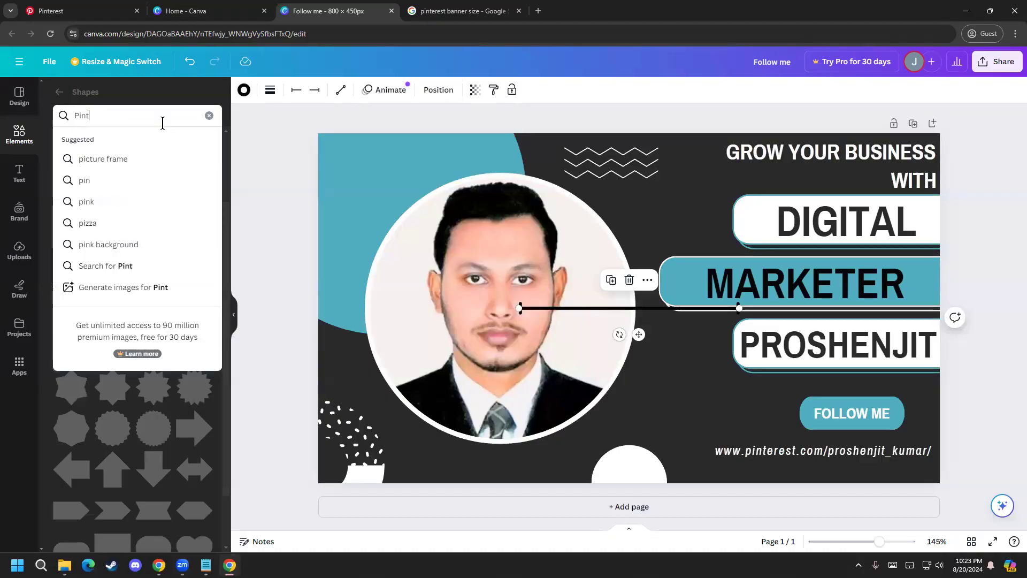
key("Return")
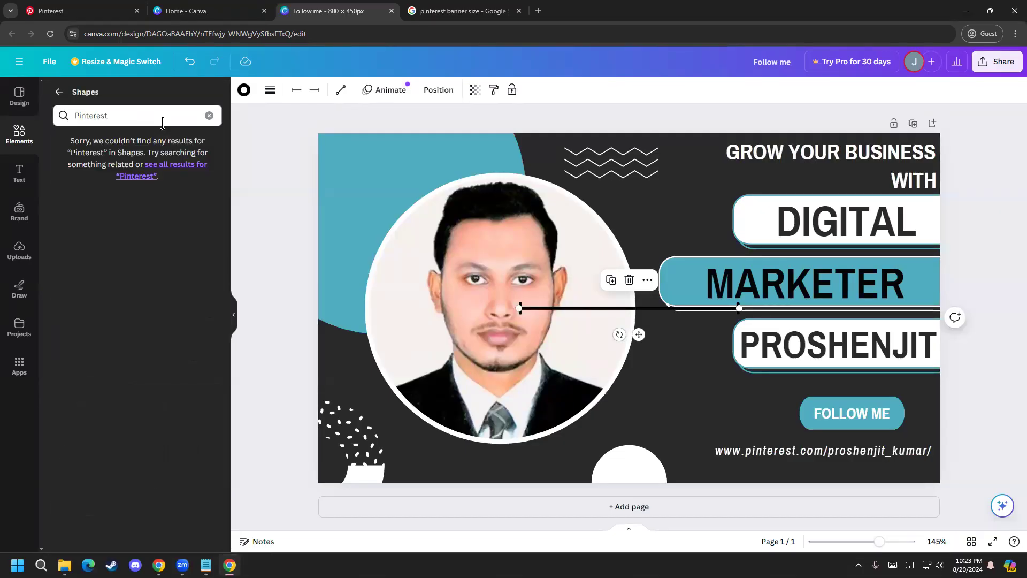
Step: Search the Shapes collection for "pinterest icon"
left_click(196, 118)
key("BackSpace")
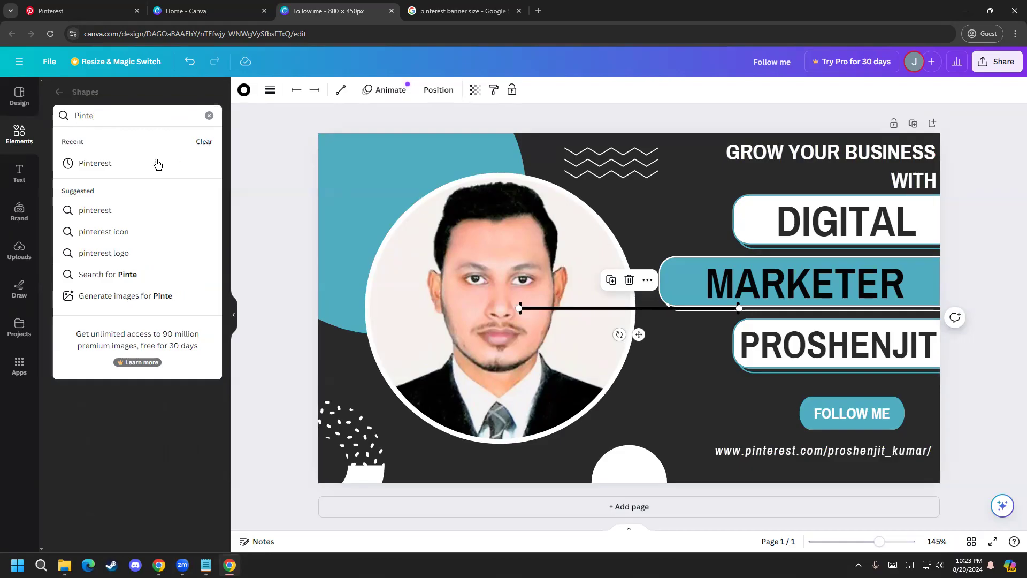
left_click(157, 163)
left_click(147, 116)
key("BackSpace")
key("BackSpace")
key("BackSpace")
key("BackSpace")
key("BackSpace")
key("BackSpace")
key("BackSpace")
key("BackSpace")
key("BackSpace")
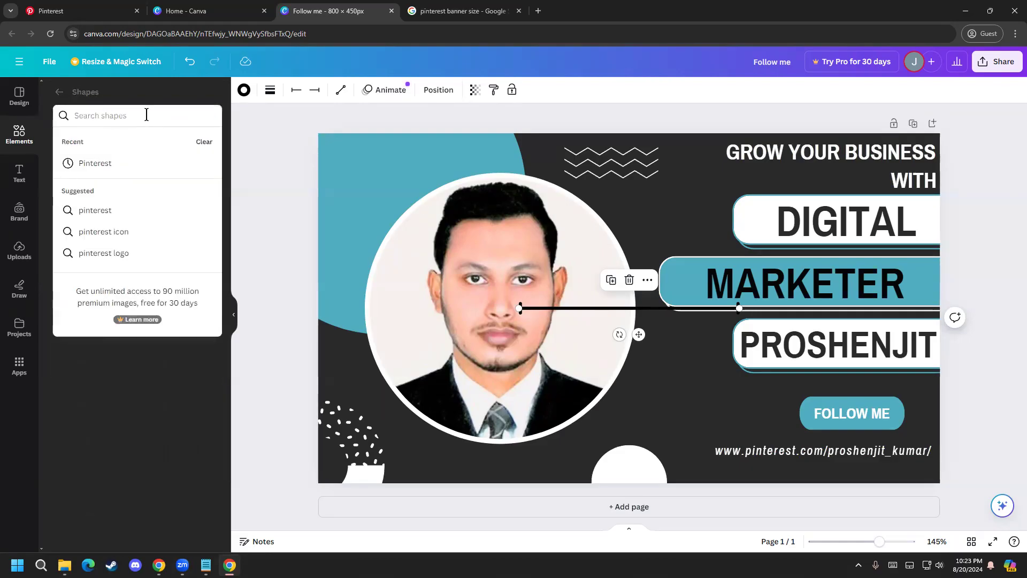
type("Pint")
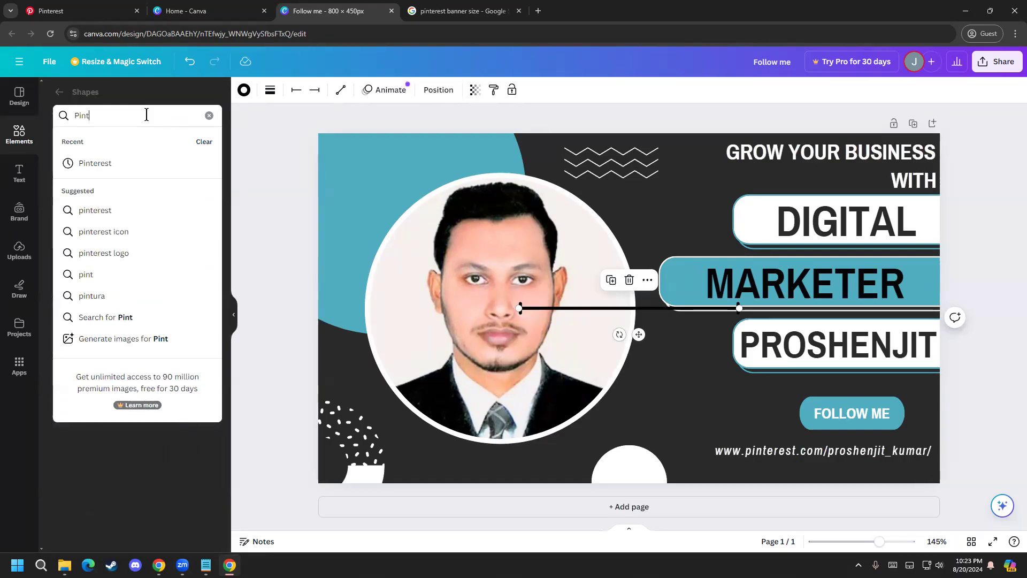
left_click(111, 231)
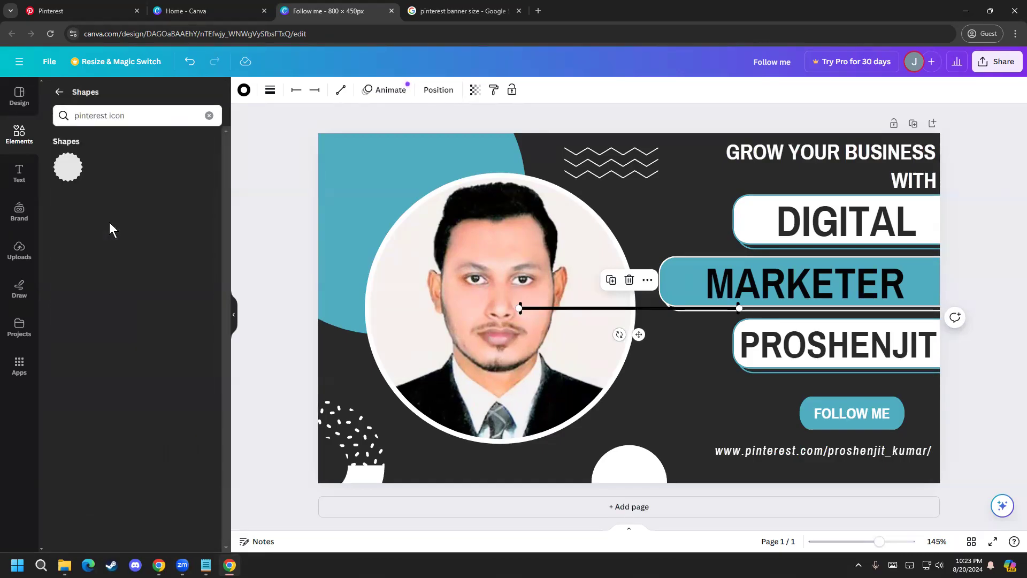
left_click(20, 97)
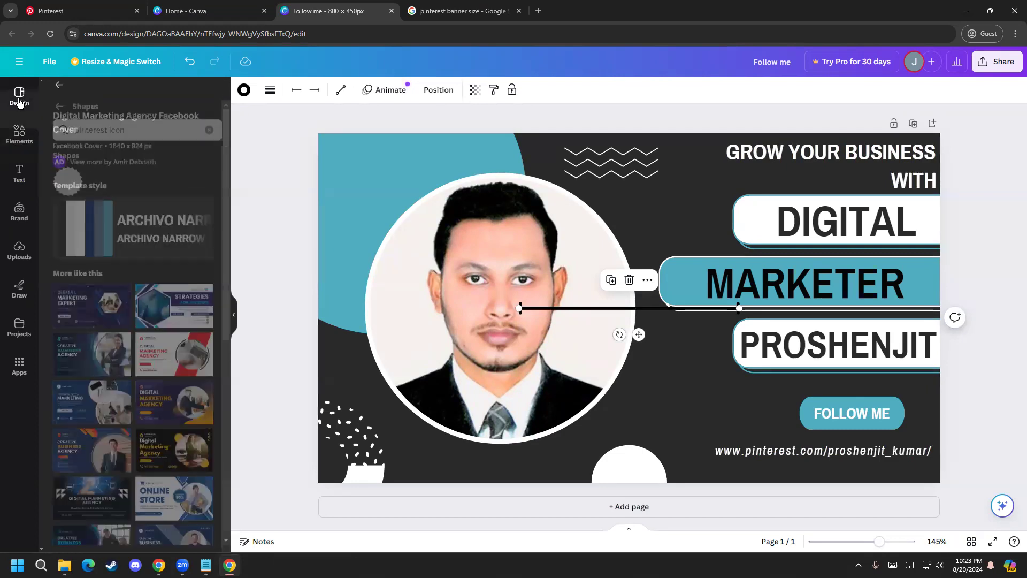
left_click(19, 134)
left_click(136, 121)
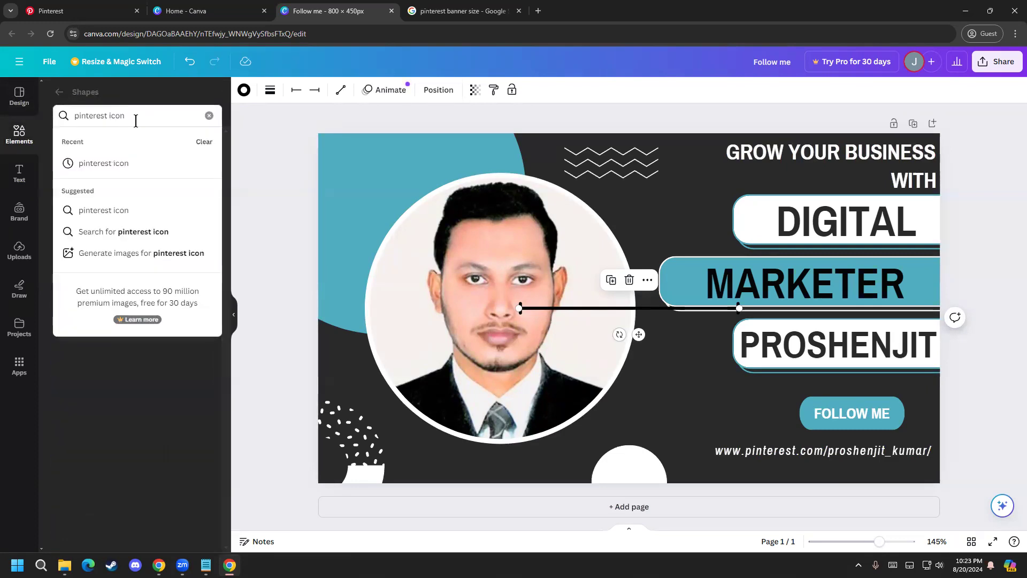
left_click(140, 231)
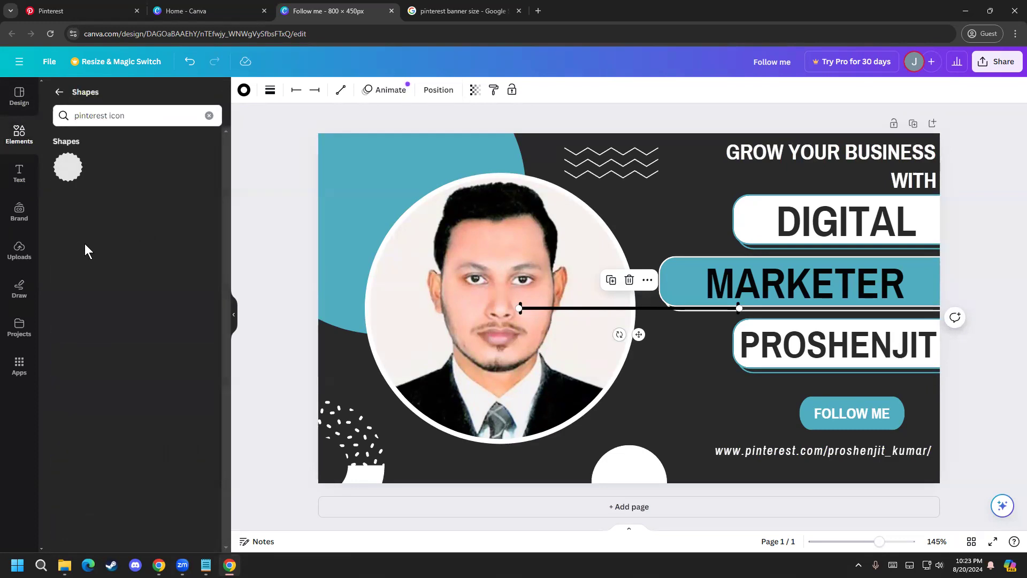
Step: Search the whole elements library for "pinterest" and narrow the search to "Pinterest logo"
left_click(19, 174)
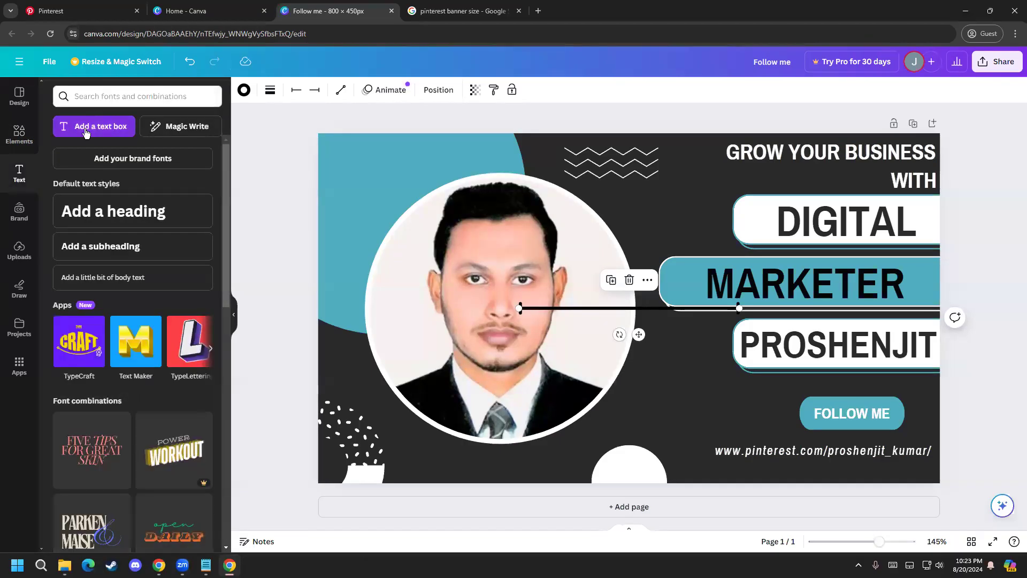
left_click(11, 139)
left_click(58, 91)
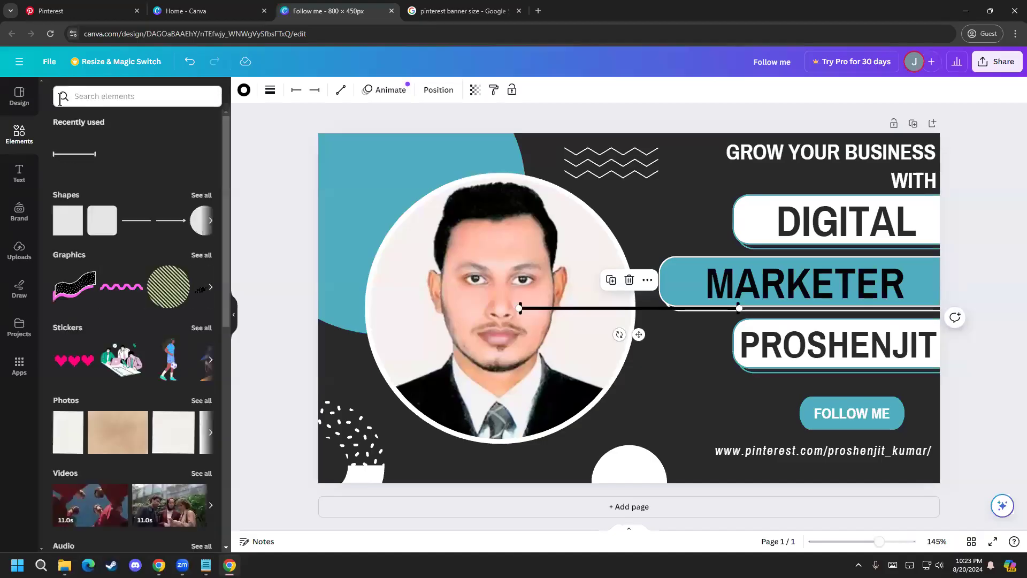
left_click(105, 97)
type("Pintr")
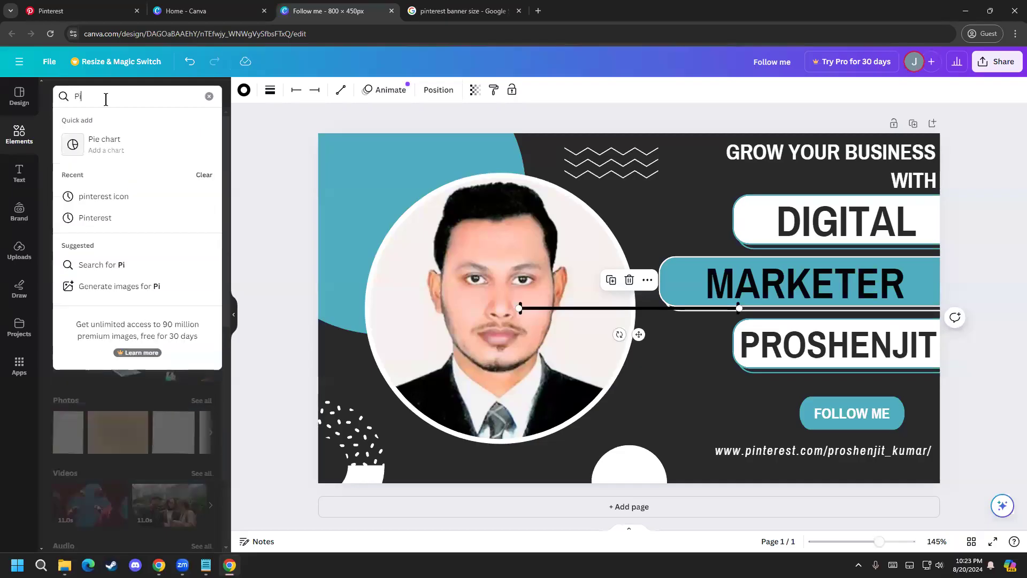
key("Down")
key("Down")
key("Return")
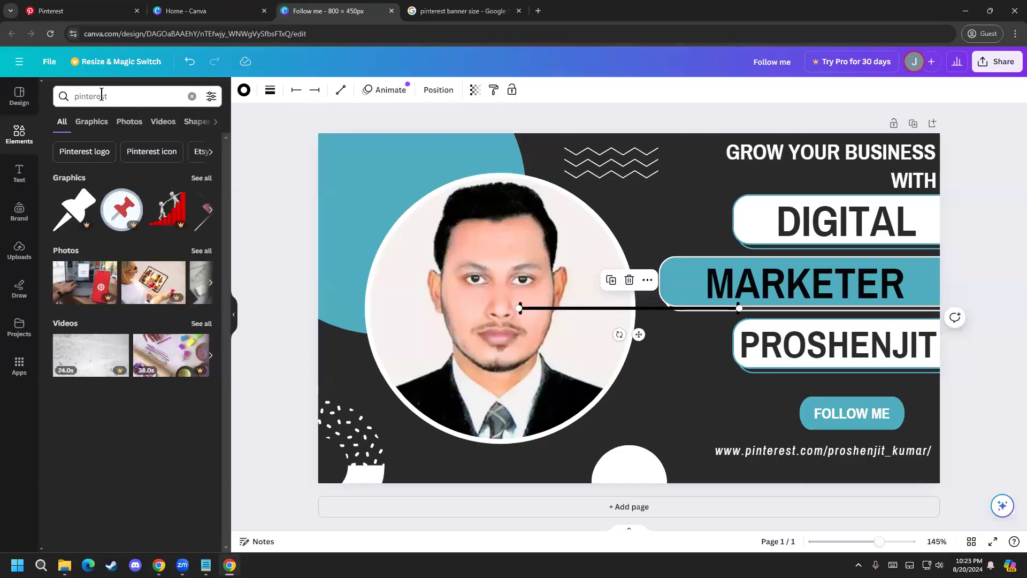
left_click(86, 153)
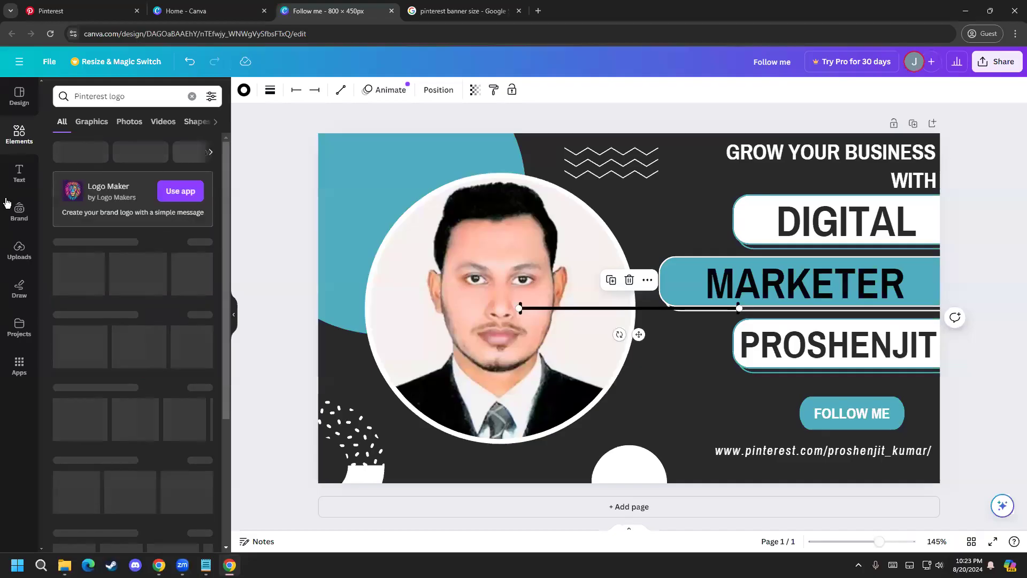
Step: Look through all Pinterest logo graphics for one that suits the banner
left_click(212, 277)
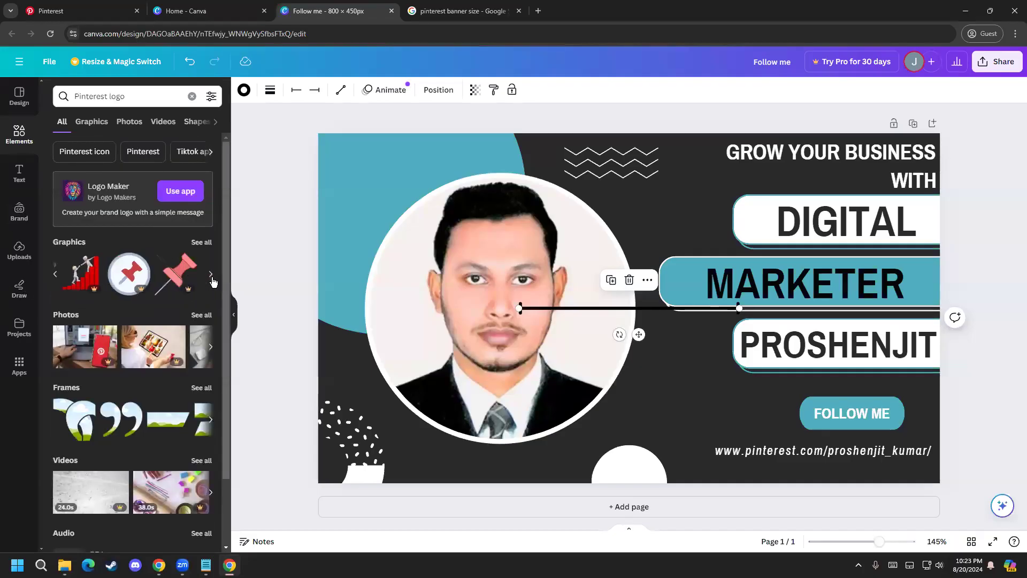
left_click(211, 276)
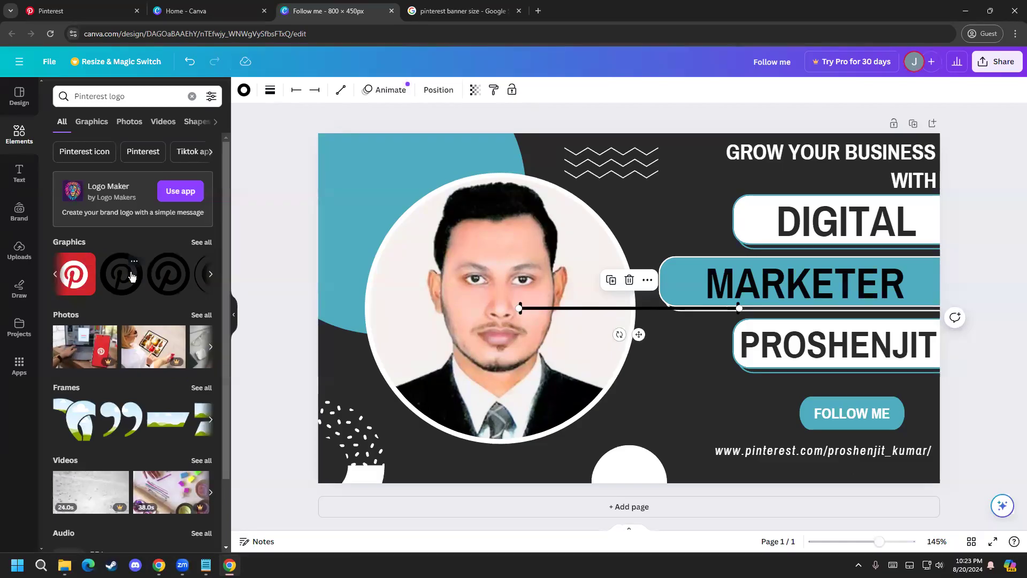
left_click(210, 276)
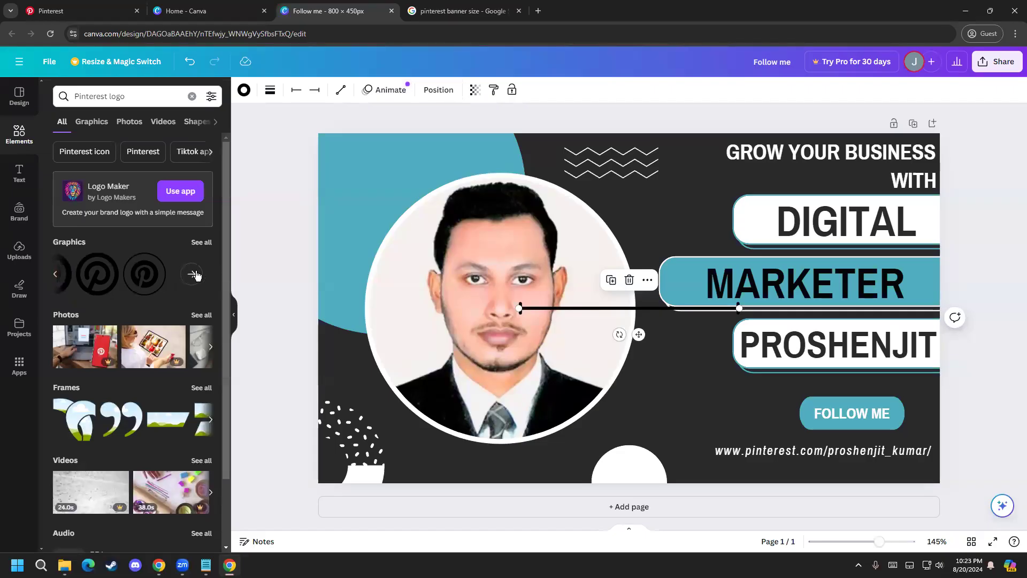
left_click(200, 243)
scroll(101, 323, "down", 5)
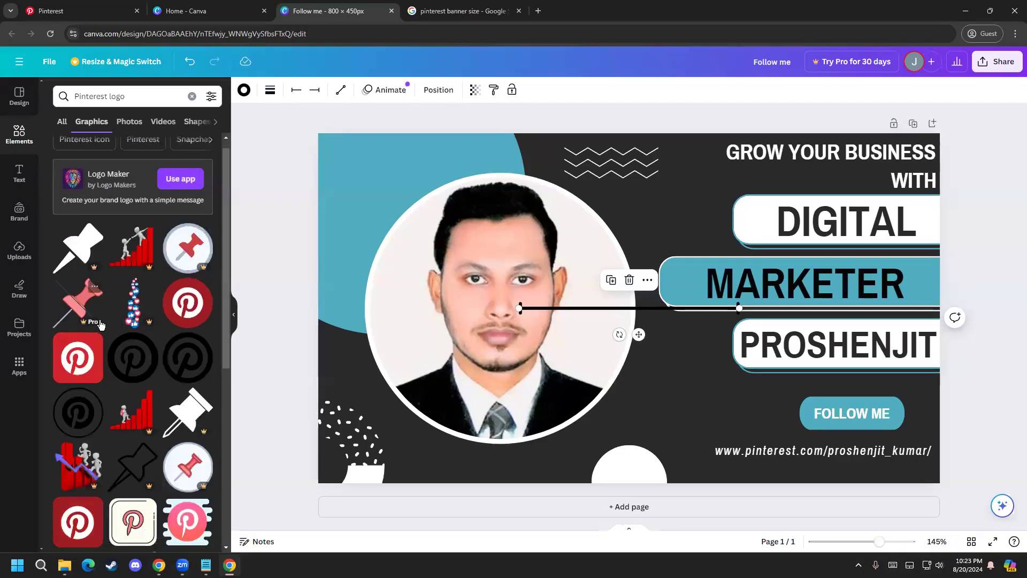
scroll(101, 324, "down", 1)
scroll(102, 324, "up", 1)
scroll(107, 322, "down", 3)
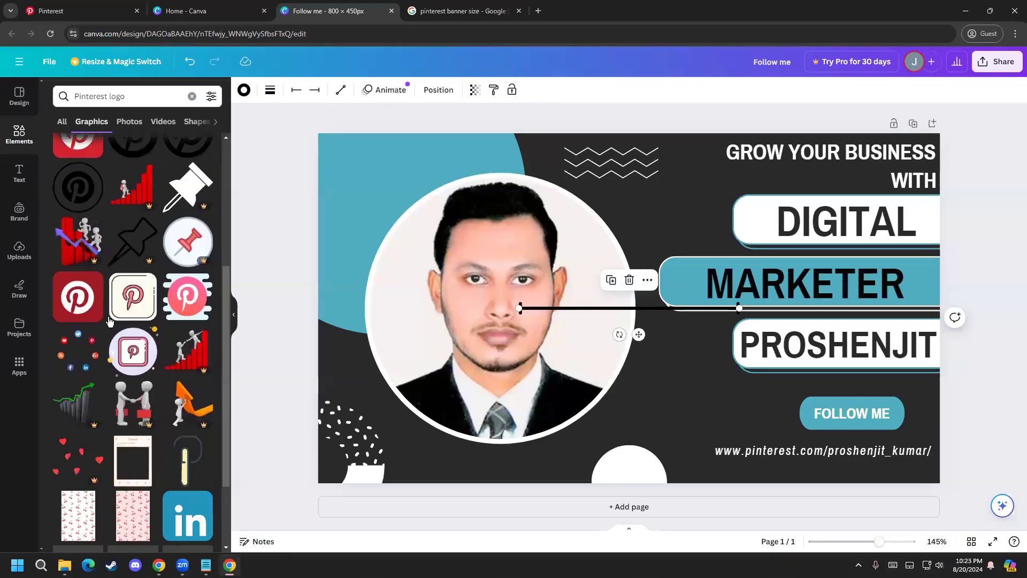
scroll(112, 332, "up", 5)
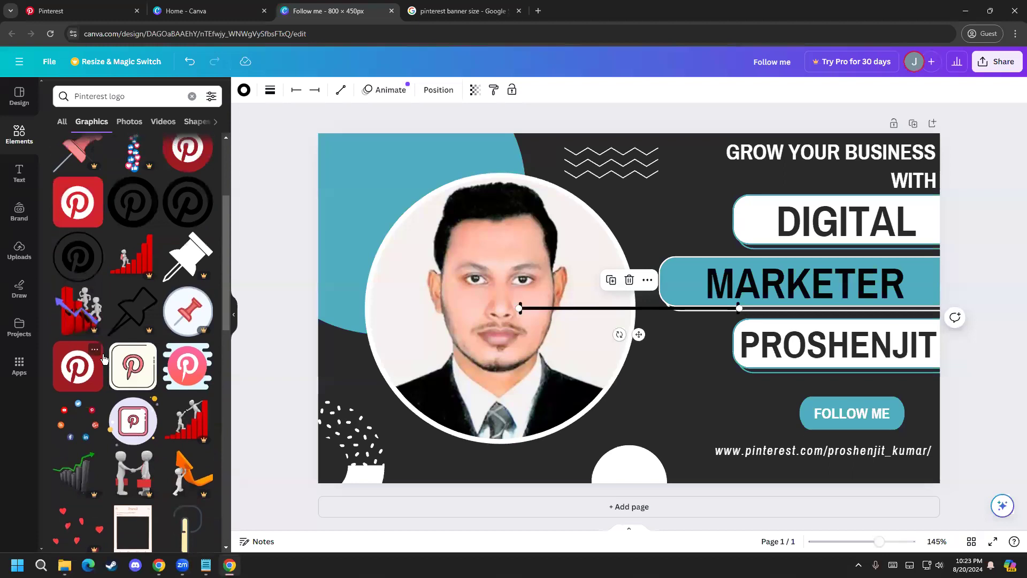
Step: Try the round dark-red Pinterest logo on the banner, compare it with the other graphics, and delete it
left_click(180, 247)
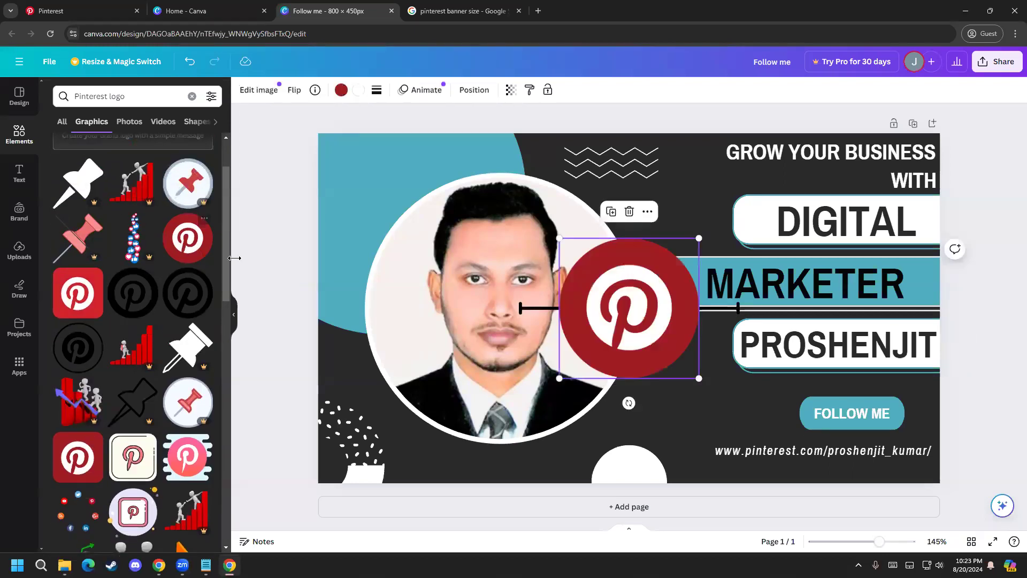
scroll(139, 294, "up", 1)
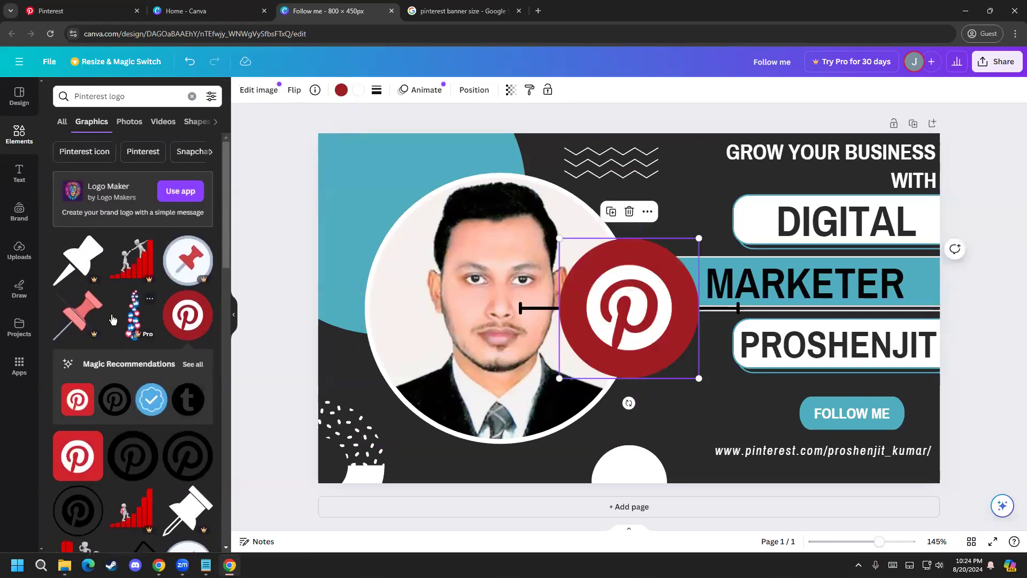
scroll(139, 294, "down", 3)
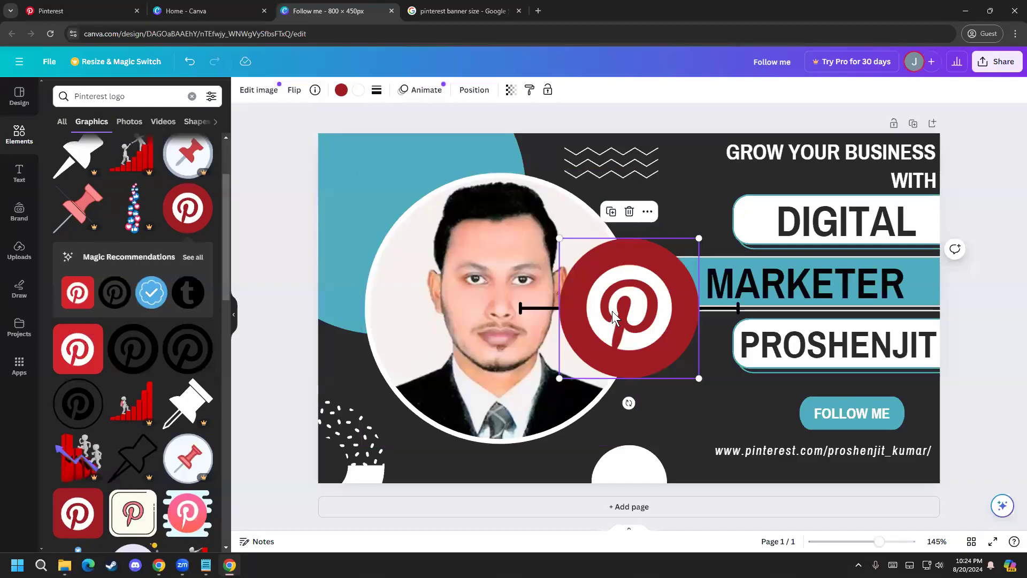
scroll(117, 438, "down", 10)
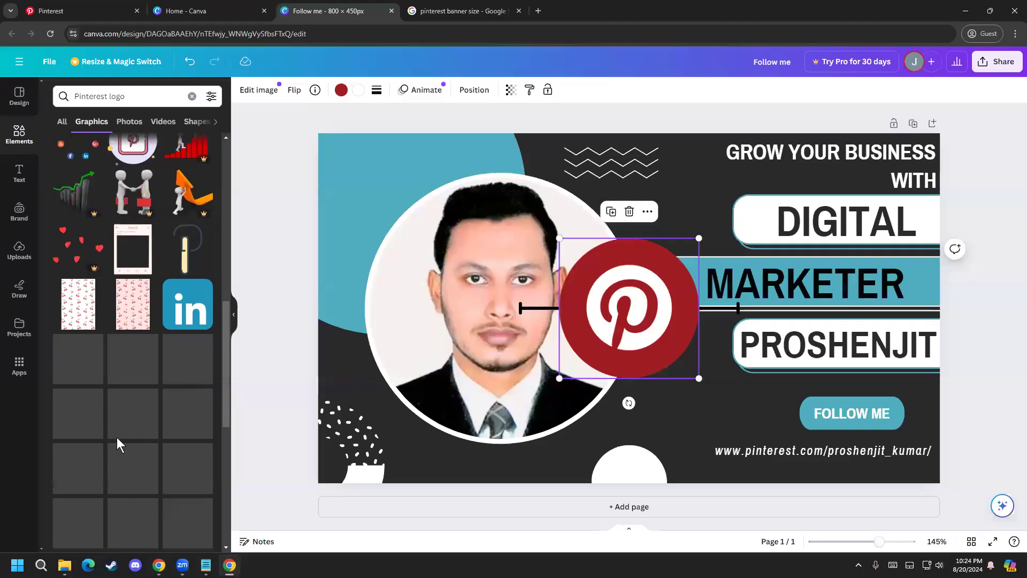
scroll(115, 436, "down", 10)
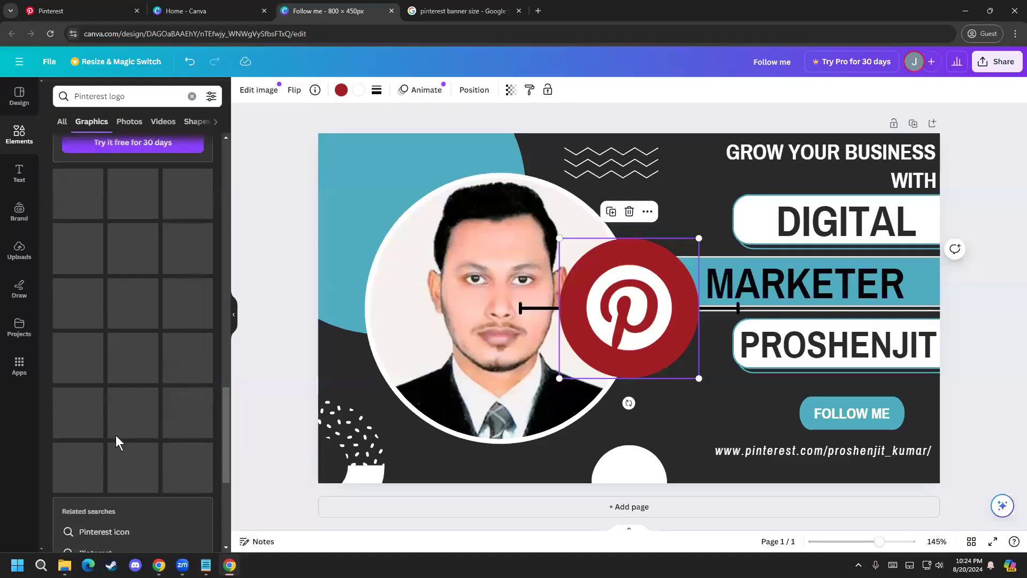
scroll(116, 435, "up", 15)
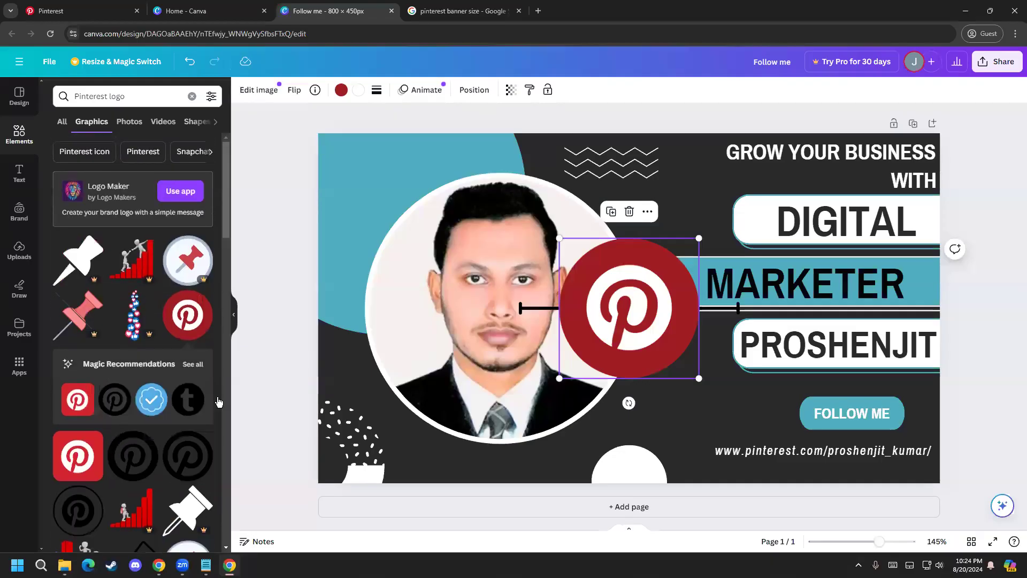
key("Delete")
Step: Add the square red Pinterest logo to the banner and delete the duplicate copy overlapping it
left_click(89, 407)
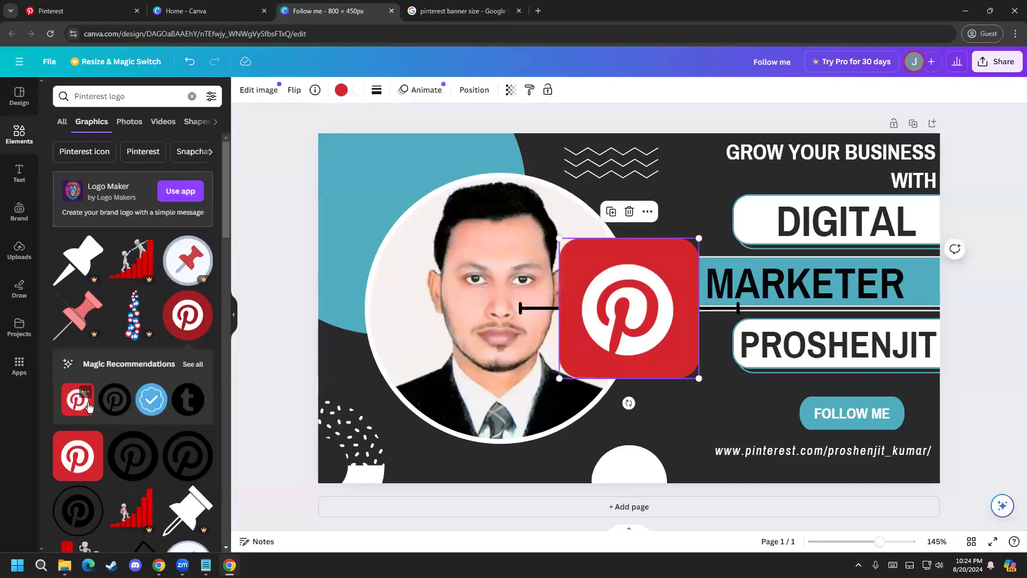
left_click(79, 458)
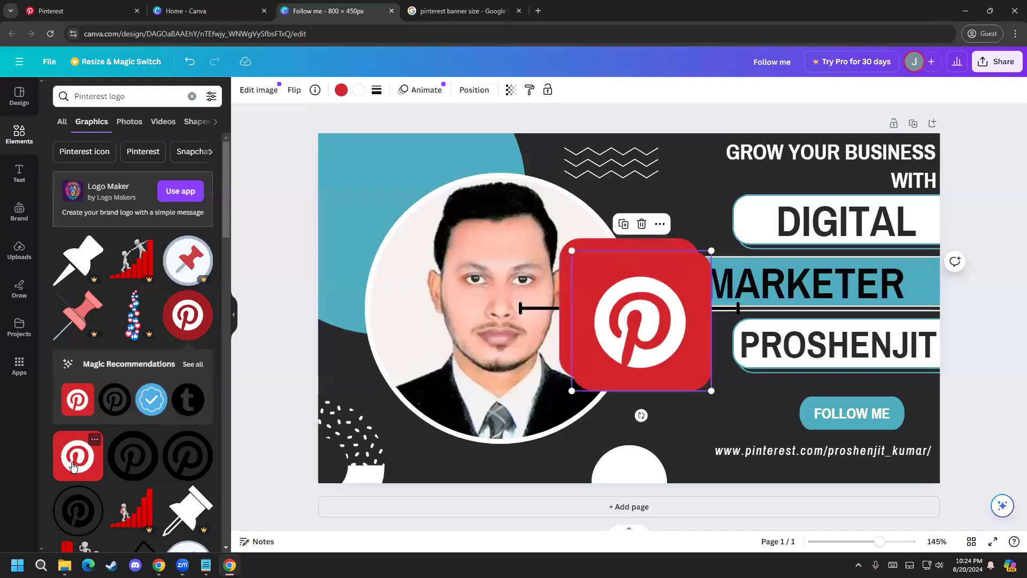
left_click_drag(578, 306, 622, 332)
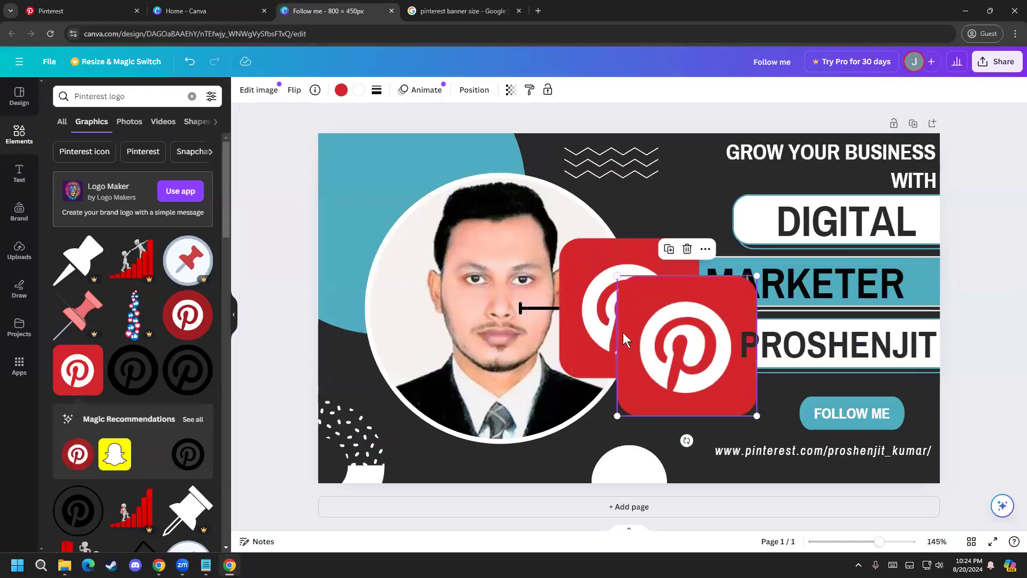
key("Delete")
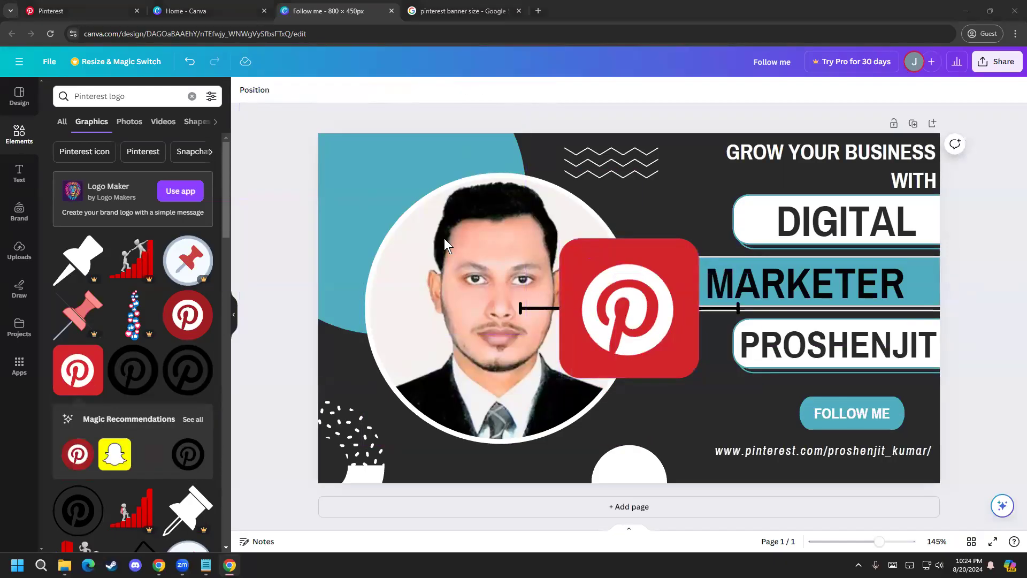
Step: Recolour the square Pinterest logo from red to the banner's teal document colour
left_click(594, 278)
left_click(342, 91)
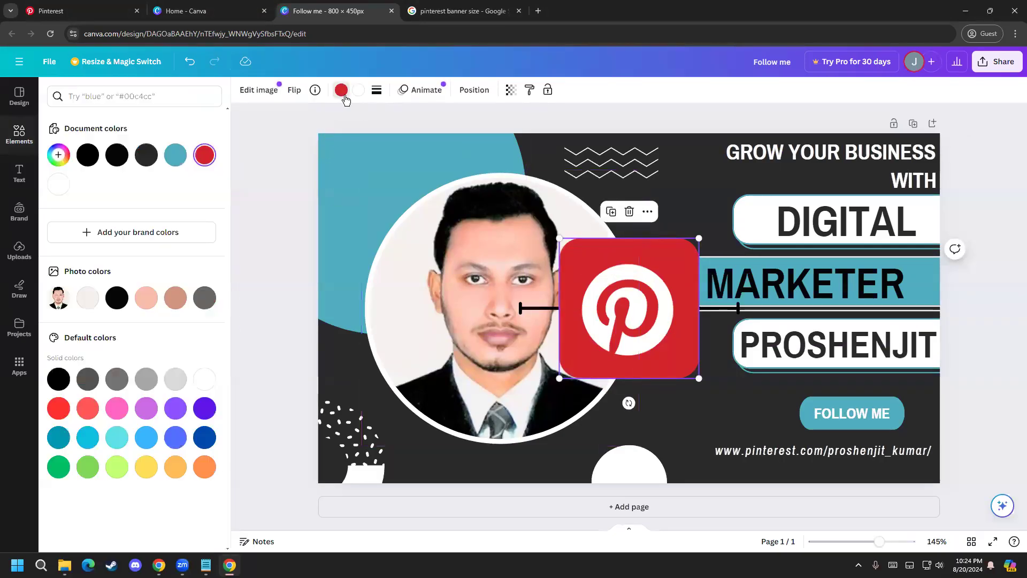
left_click(175, 155)
Step: Shrink the Pinterest logo to about the height of the FOLLOW ME button and place it directly left of that button
left_click_drag(585, 321, 655, 211)
left_click_drag(739, 268, 775, 413)
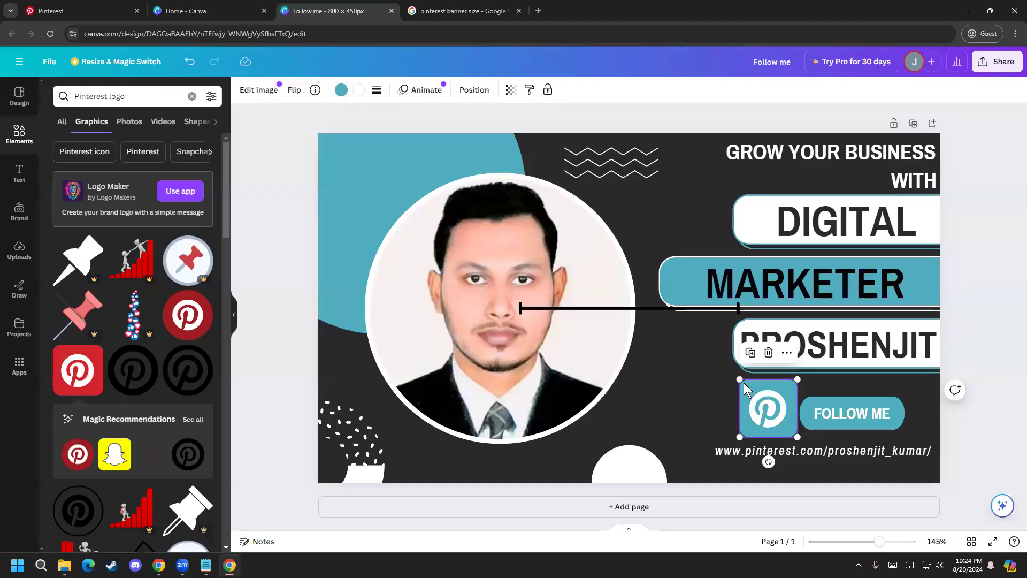
left_click_drag(740, 379, 767, 409)
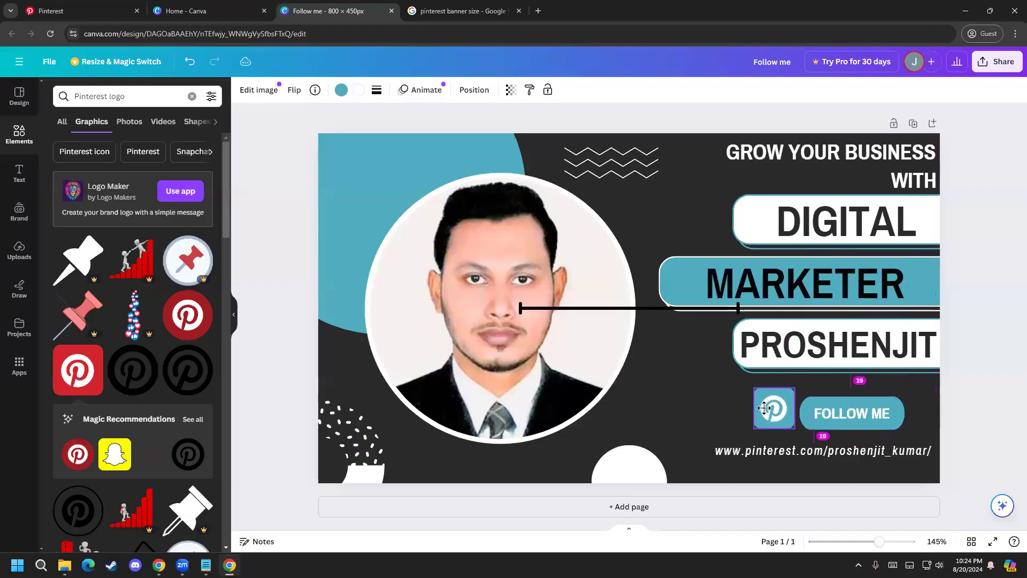
left_click(976, 431)
left_click_drag(774, 417, 776, 418)
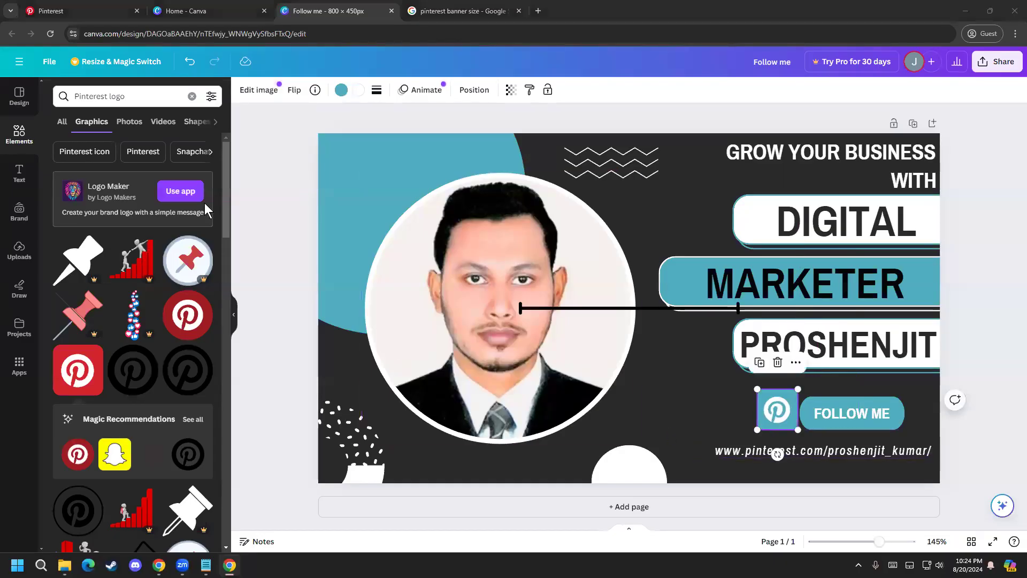
left_click(1011, 437)
left_click_drag(779, 410, 775, 409)
left_click(984, 415)
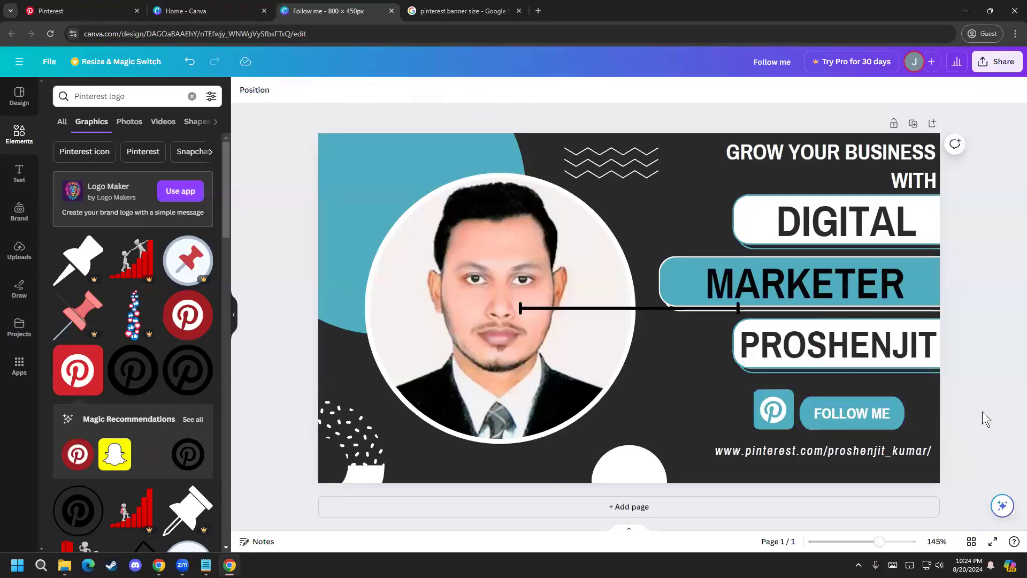
Step: Move the Pinterest logo beside the word "WITH" in the headline and reduce it to roughly the height of that line
left_click_drag(788, 419, 878, 184)
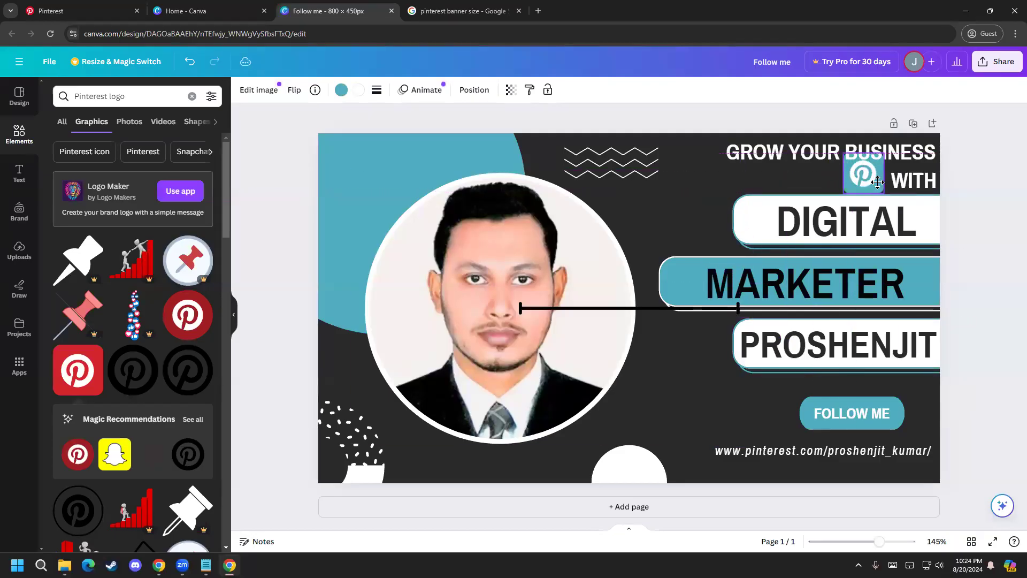
left_click_drag(844, 155, 857, 166)
left_click(1006, 250)
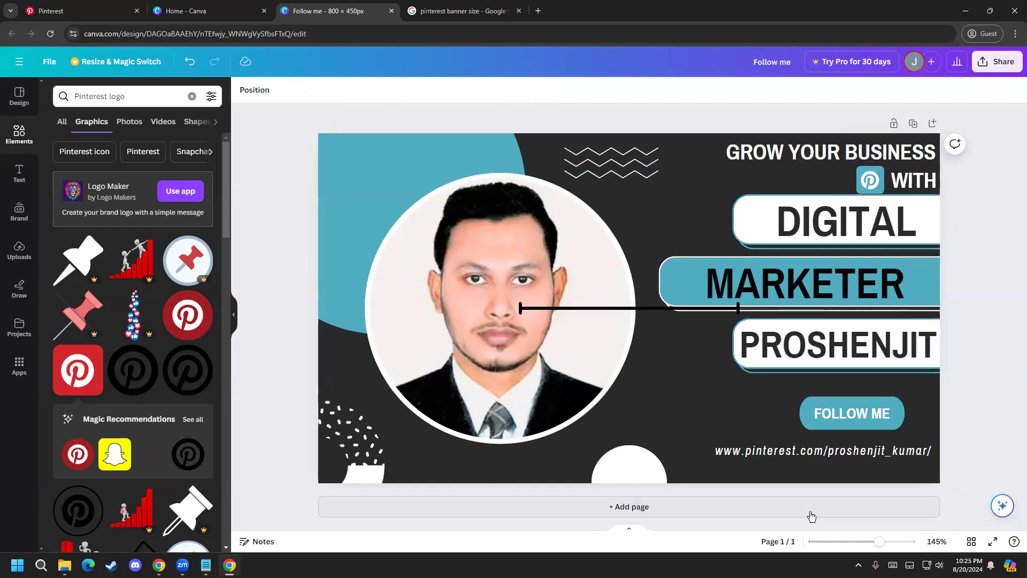
Step: Move the Pinterest logo directly in front of the profile URL, align it with that line, and delete the accidentally added blank page
left_click_drag(870, 180, 694, 445)
left_click(689, 506)
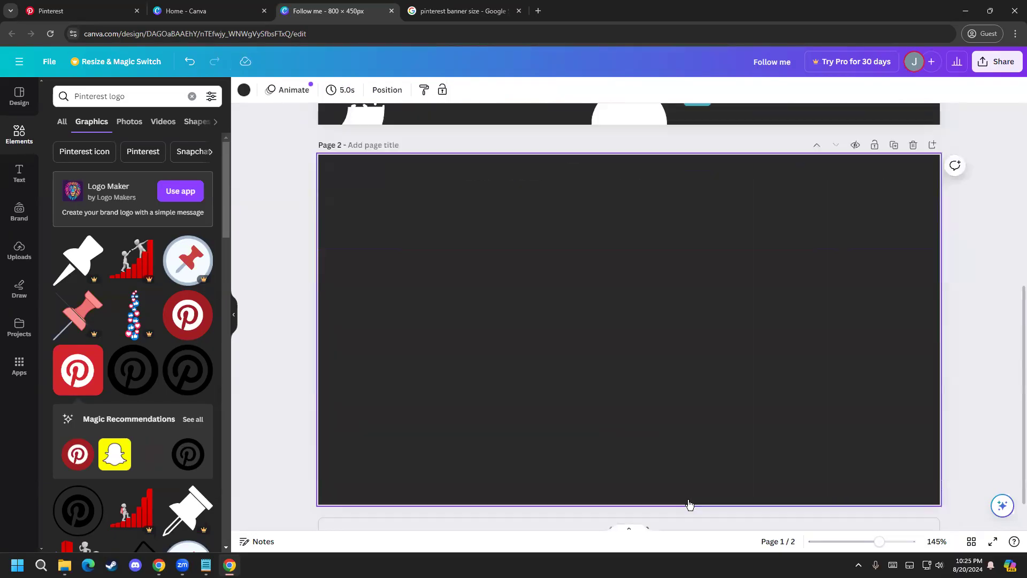
left_click(912, 124)
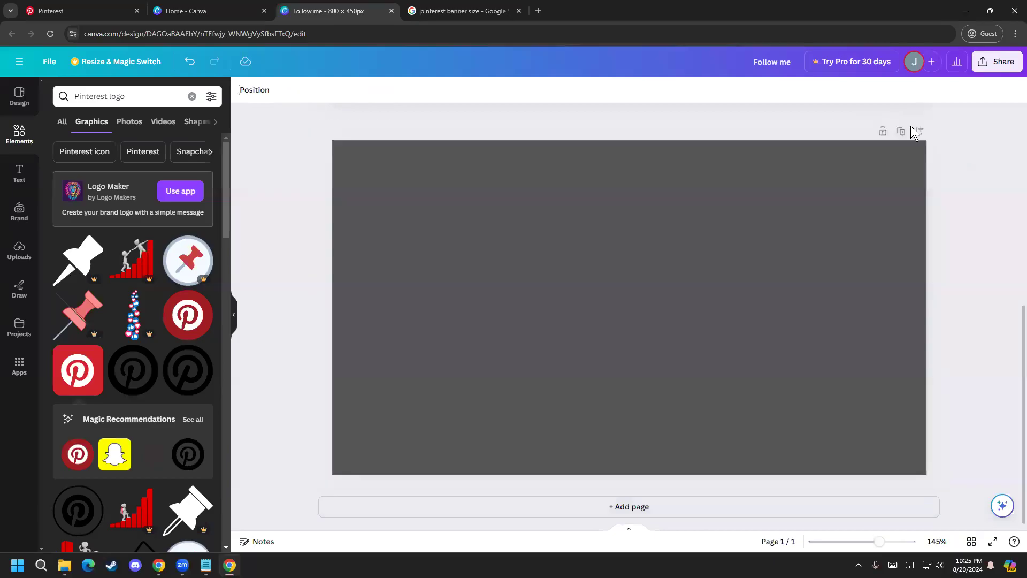
left_click(696, 462)
left_click_drag(696, 462, 691, 459)
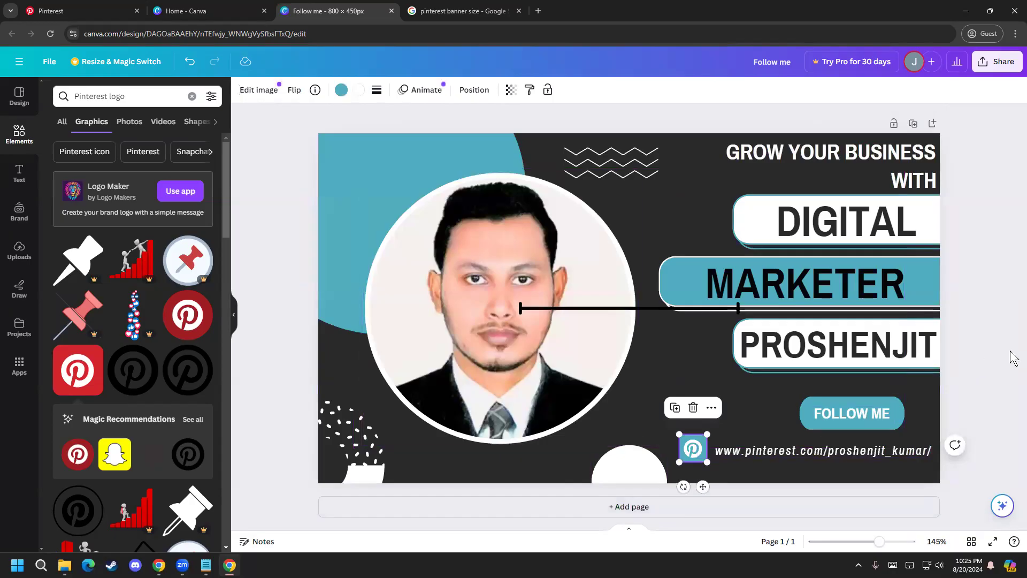
left_click(977, 346)
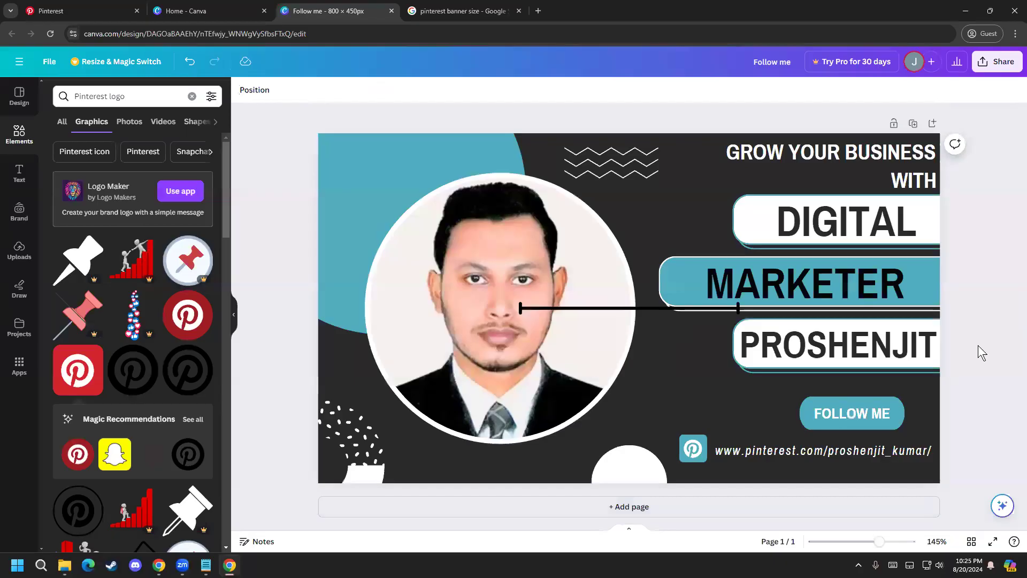
left_click(695, 451)
left_click_drag(696, 451, 697, 450)
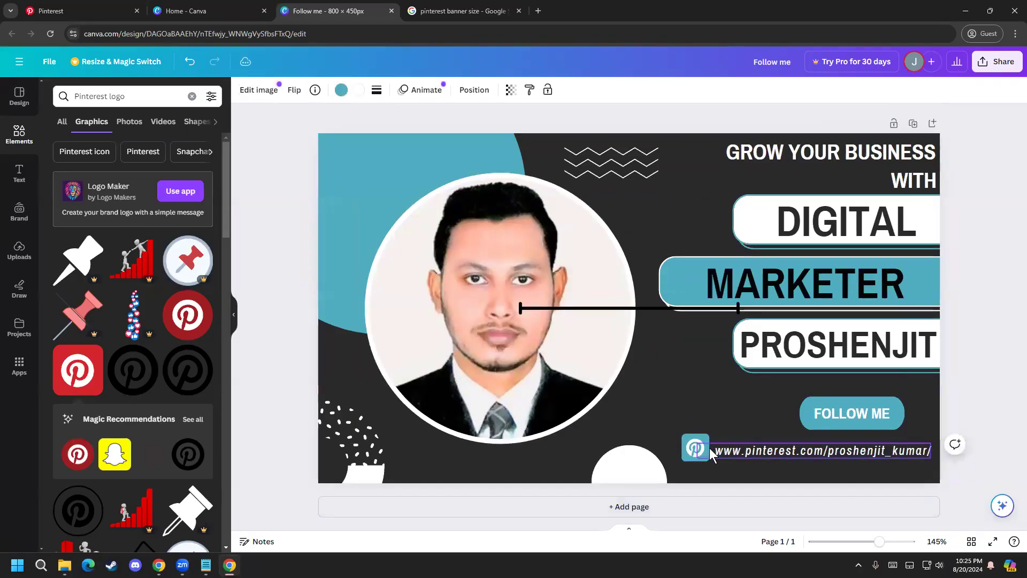
left_click(1014, 363)
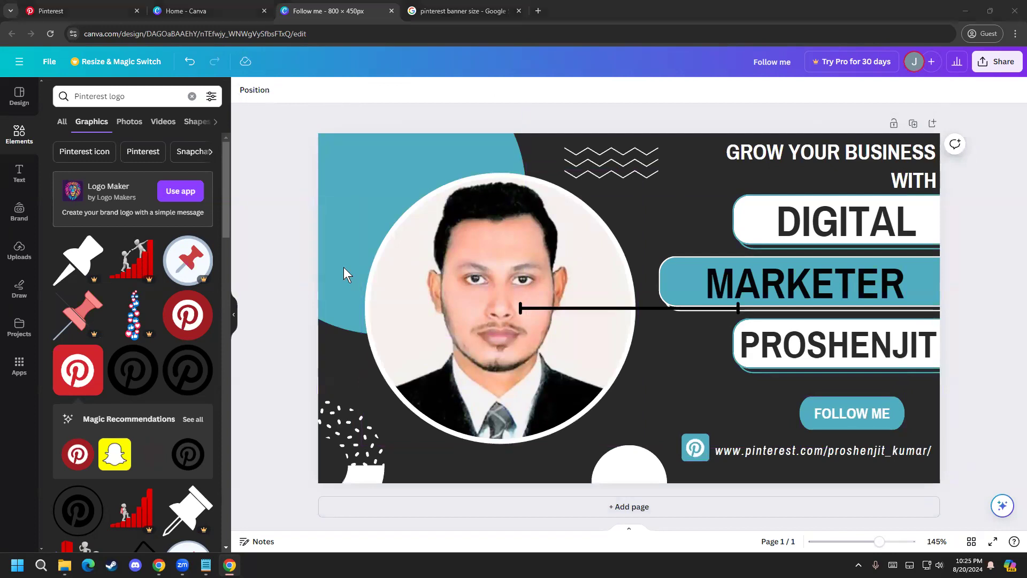
Step: Delete the stray black horizontal line running from the portrait across the MARKETER bar
left_click(654, 309)
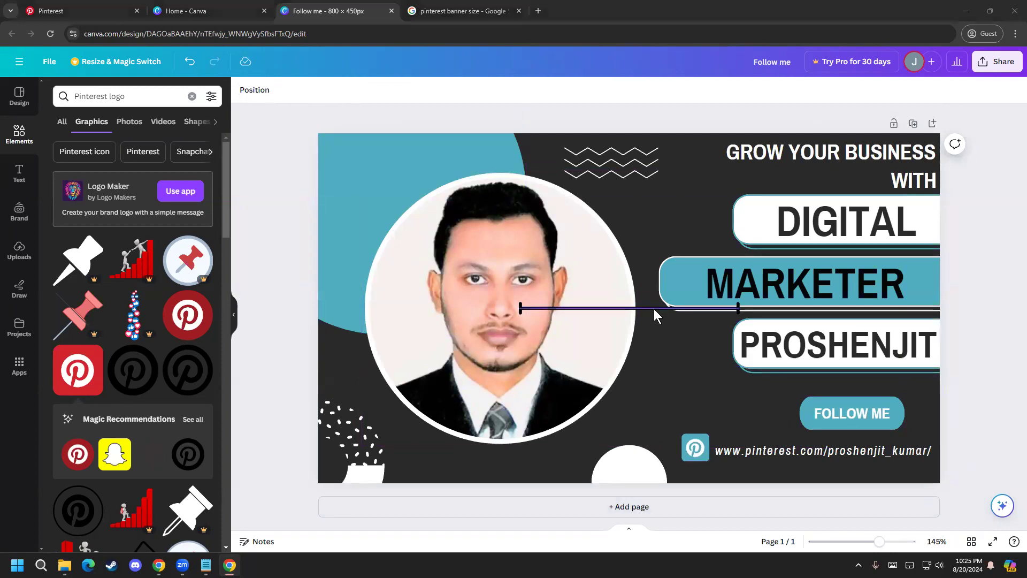
key("Delete")
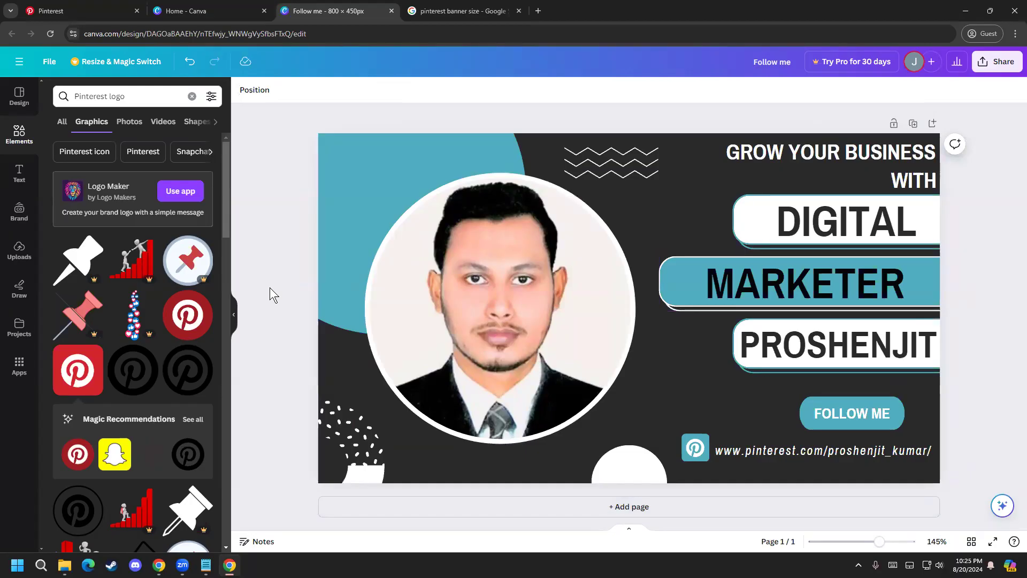
Step: Download the banner as a JPG and save it under the name "Follow me" in the Downloads folder
left_click(988, 61)
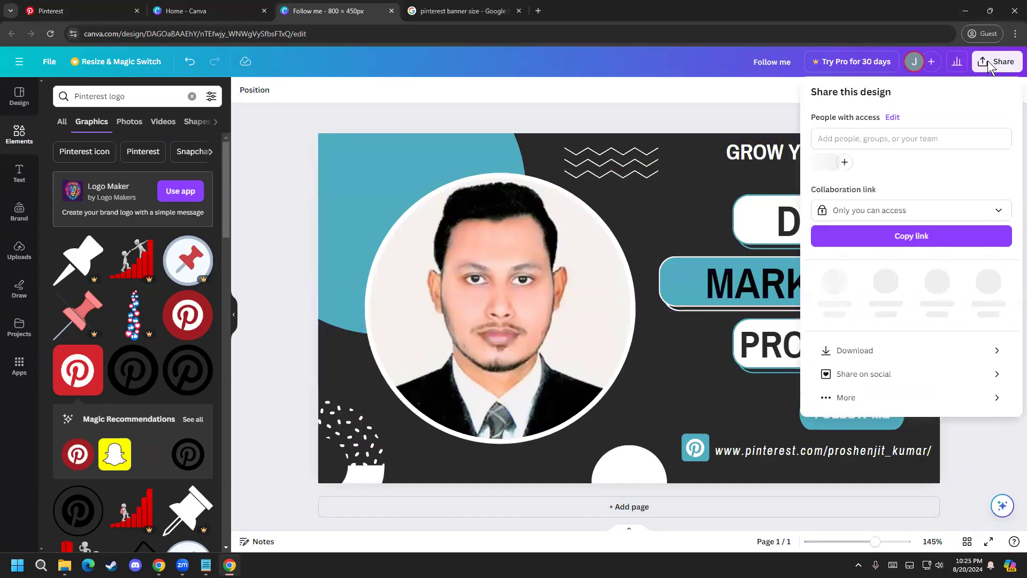
left_click(884, 348)
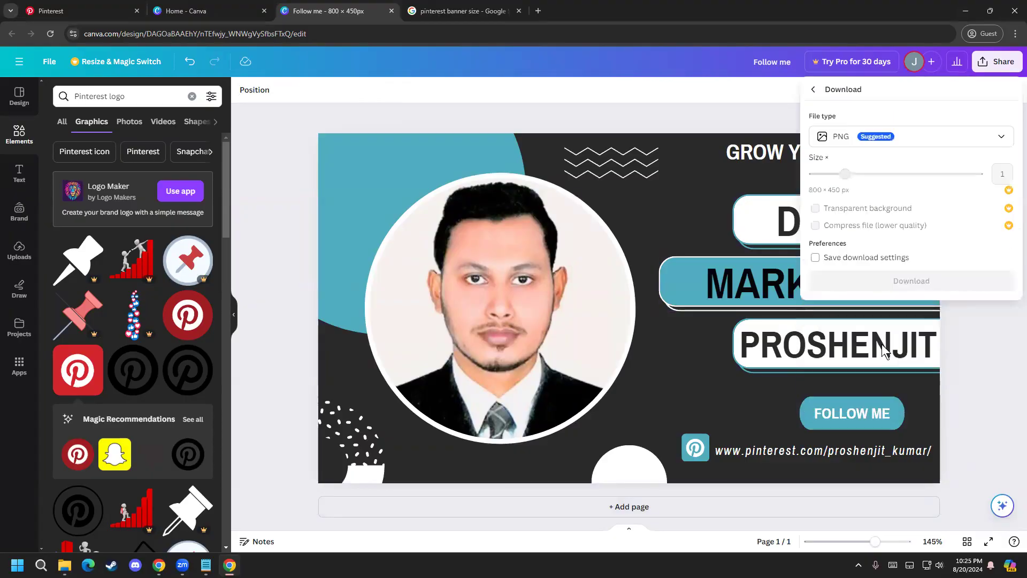
left_click(866, 140)
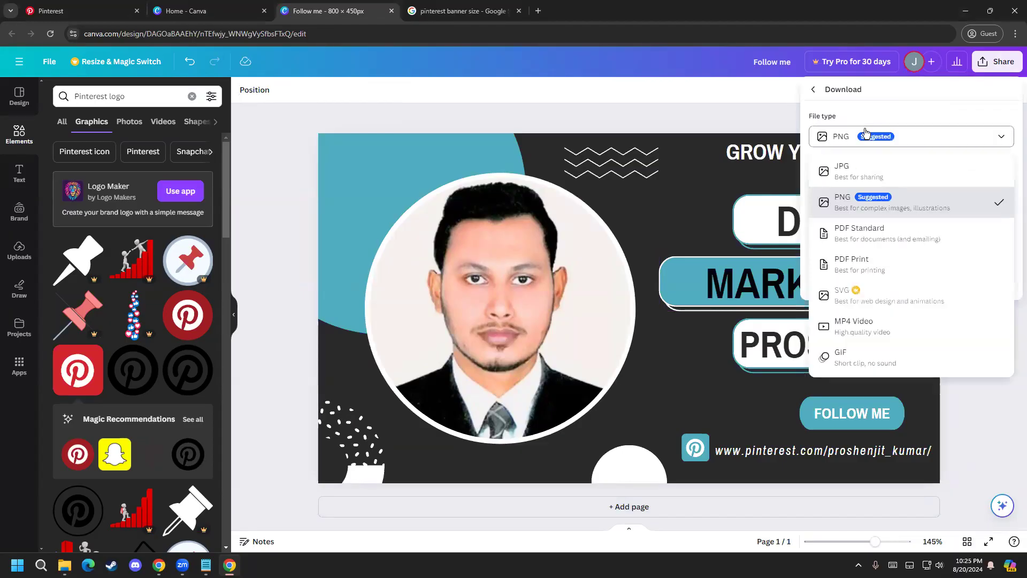
left_click(862, 180)
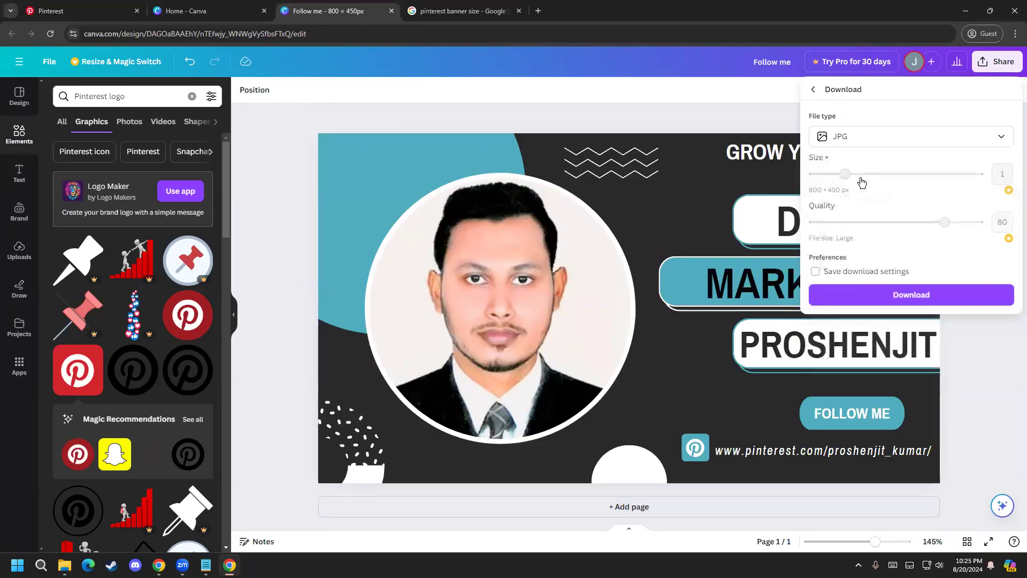
left_click(891, 297)
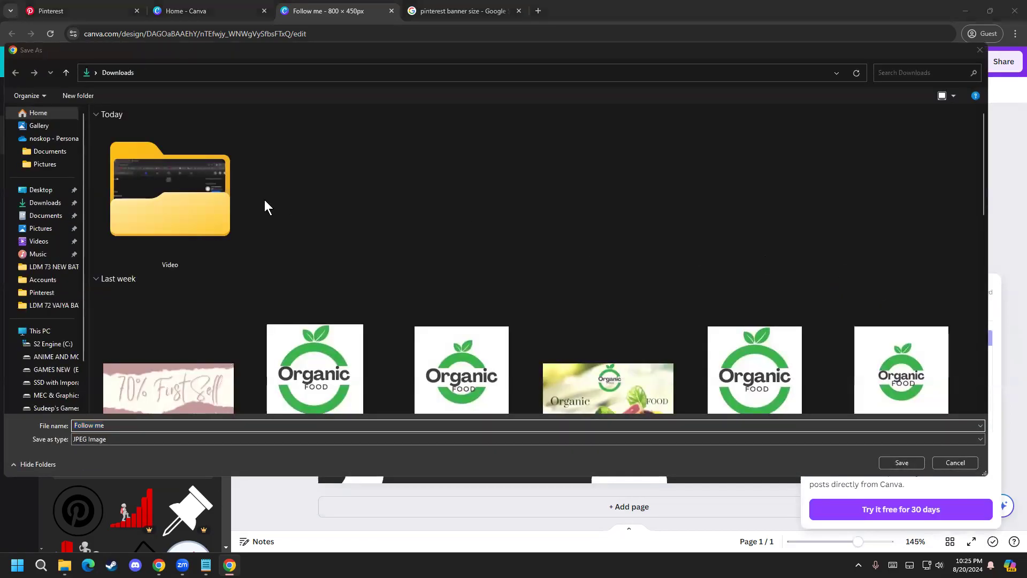
left_click(45, 203)
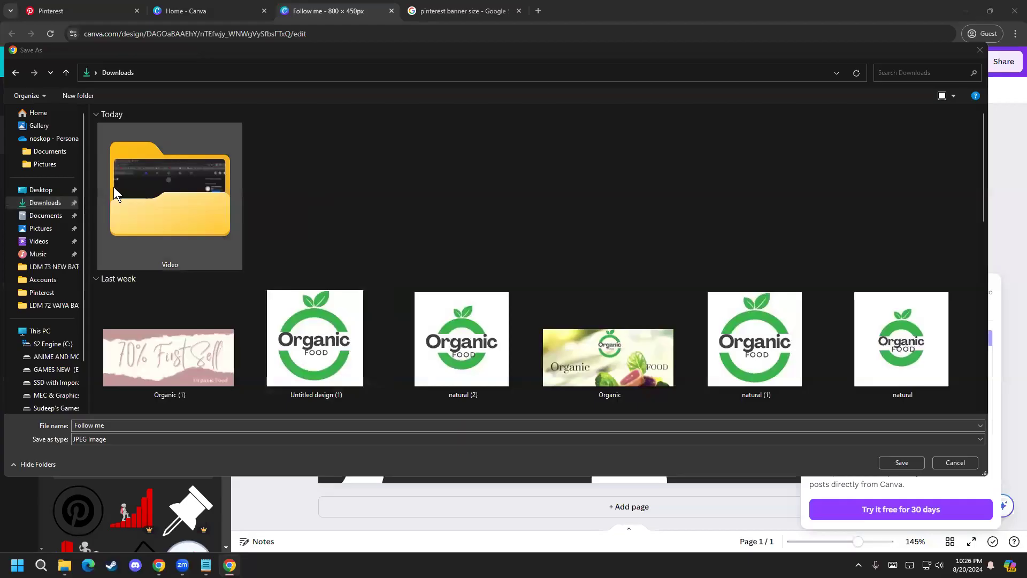
left_click(897, 463)
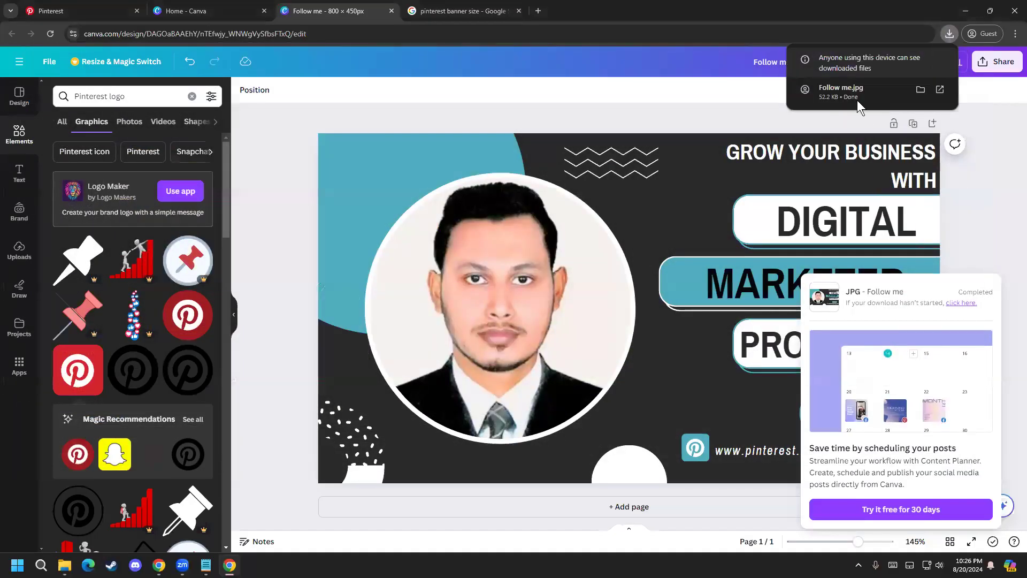
left_click(1010, 253)
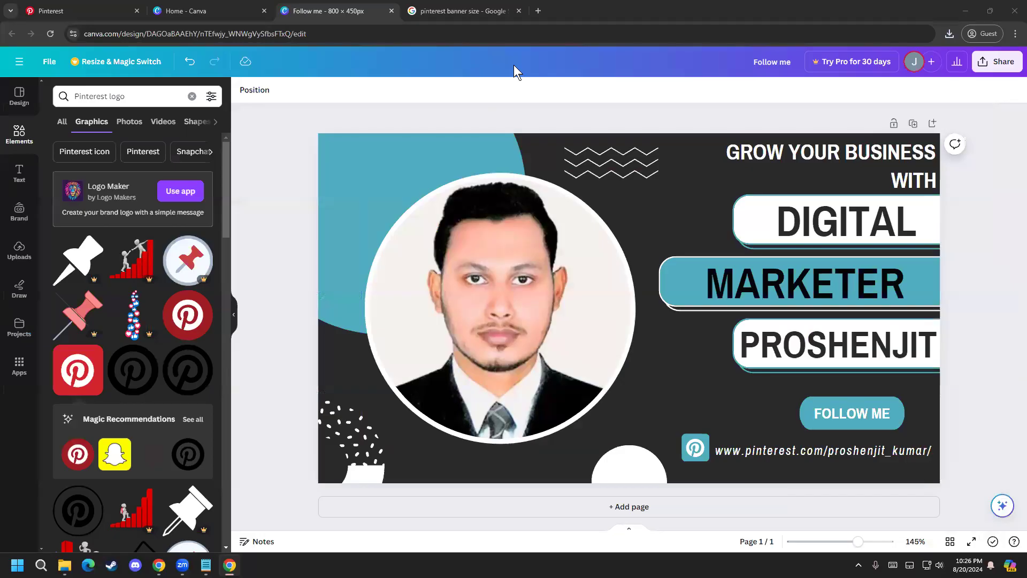
Step: Switch from Canva to the Pinterest profile and set the downloaded "Follow me" banner from the Downloads folder as the profile cover image
left_click(192, 11)
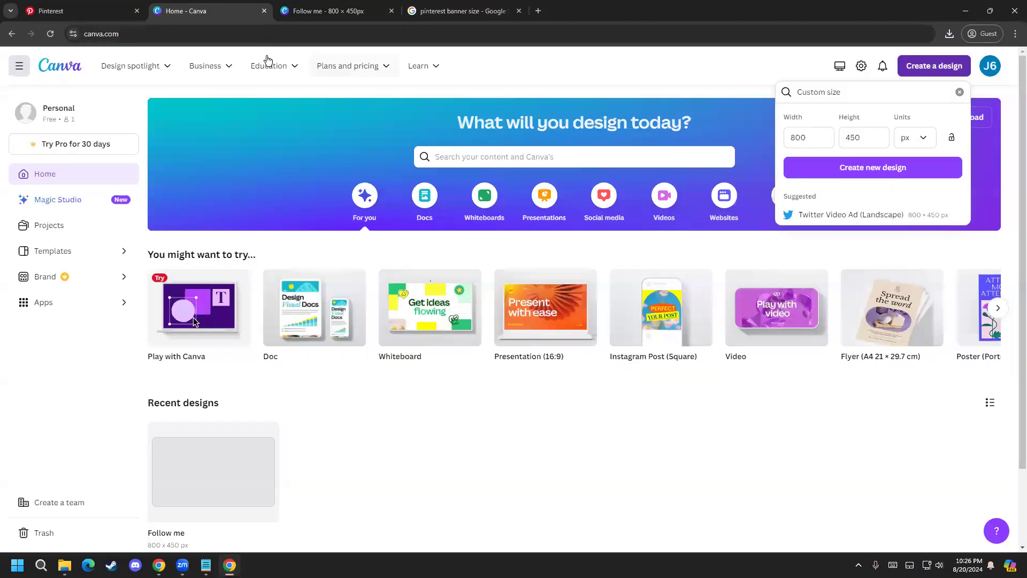
left_click(329, 10)
left_click(101, 10)
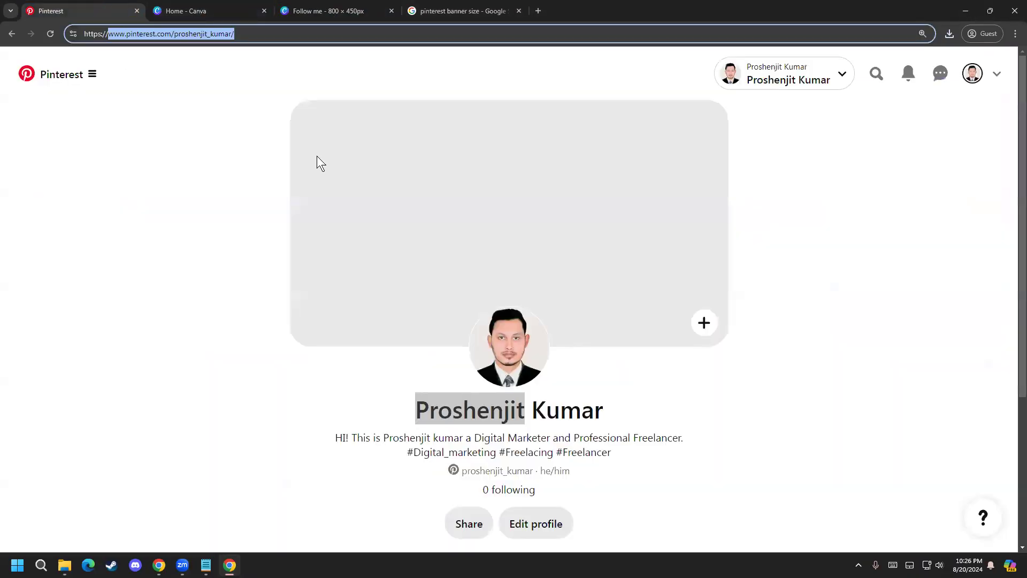
key("alt+Tab")
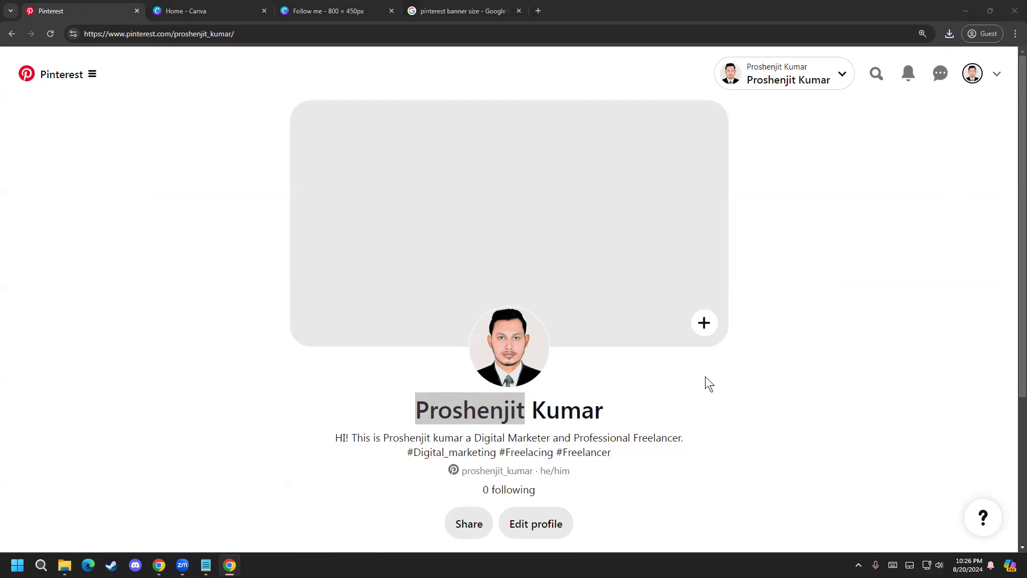
left_click(704, 323)
left_click(782, 111)
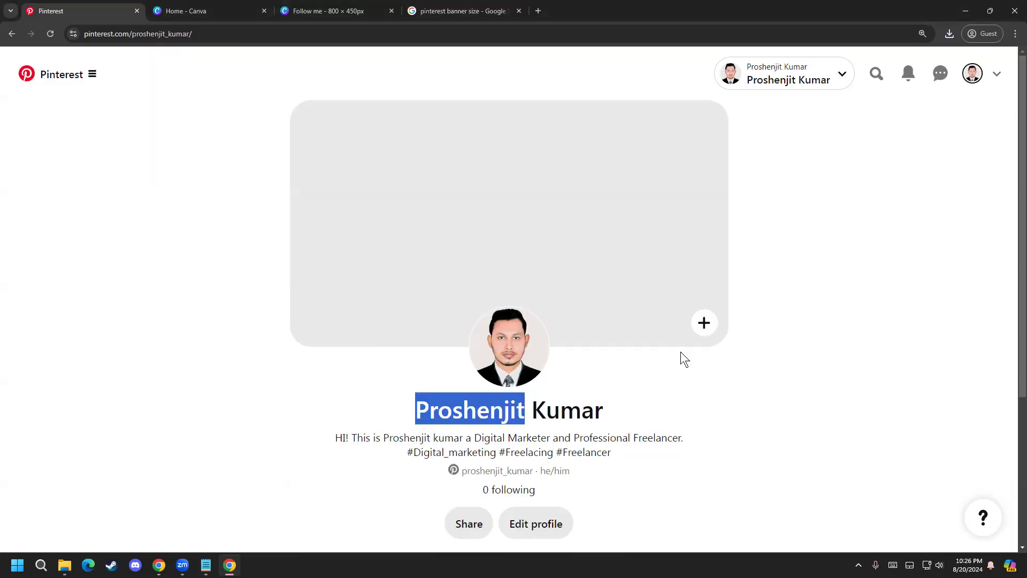
left_click(702, 328)
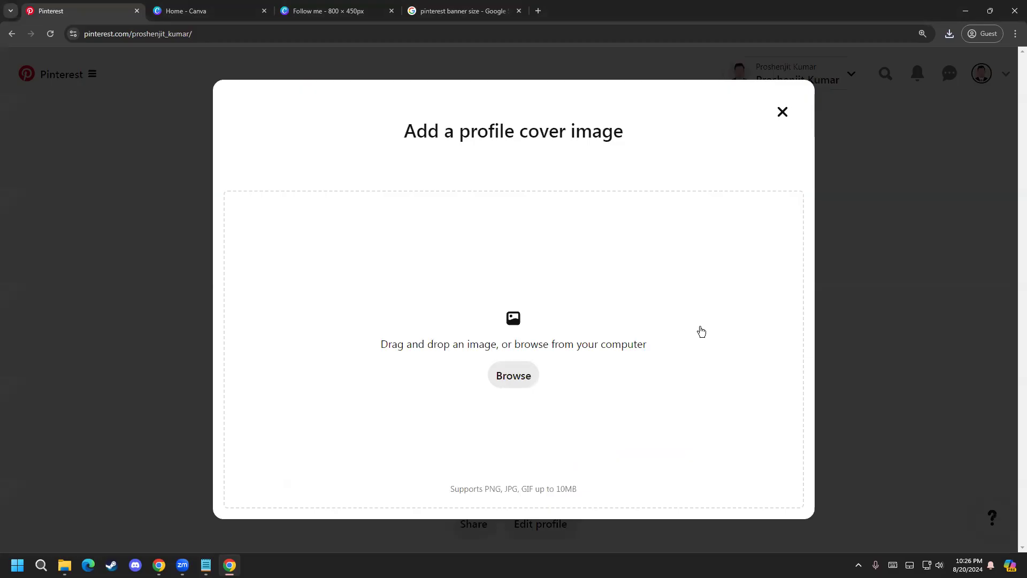
left_click(515, 377)
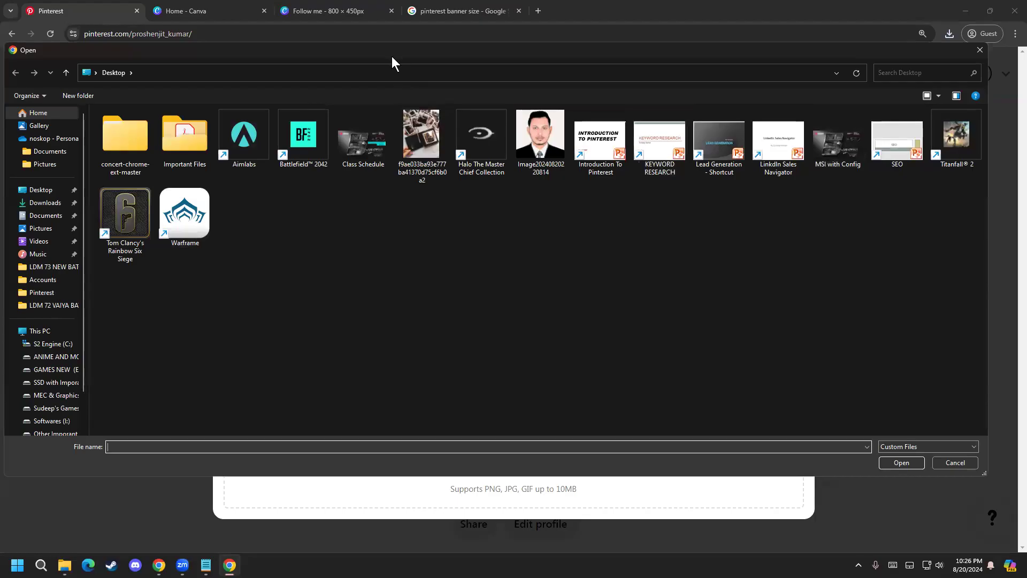
left_click(55, 216)
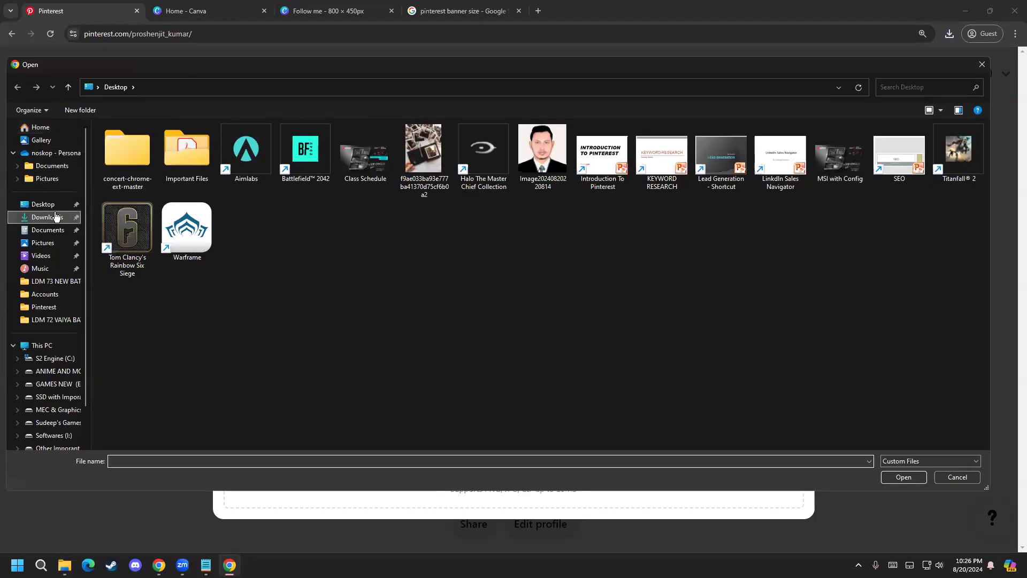
double_click(172, 236)
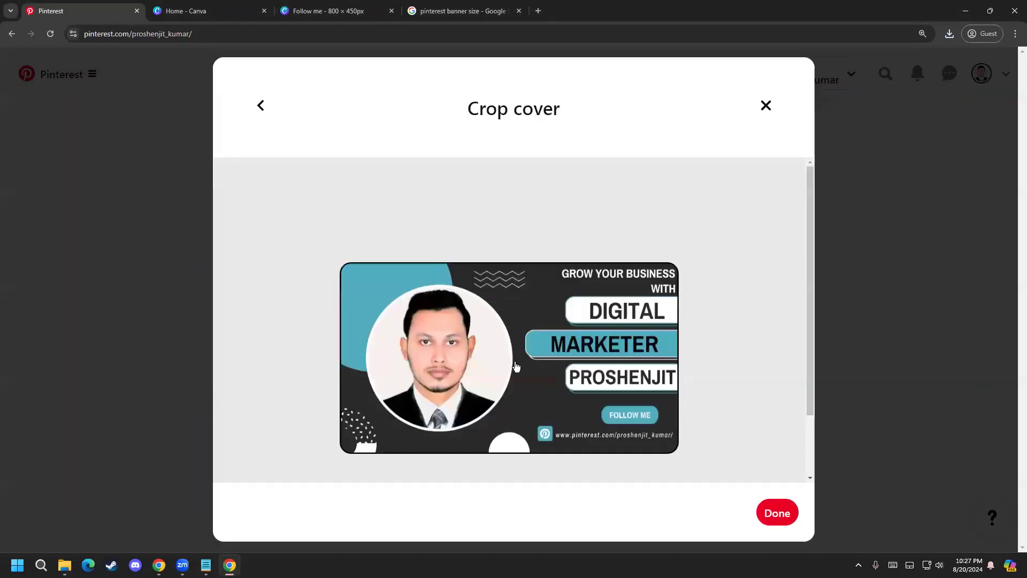
left_click(777, 514)
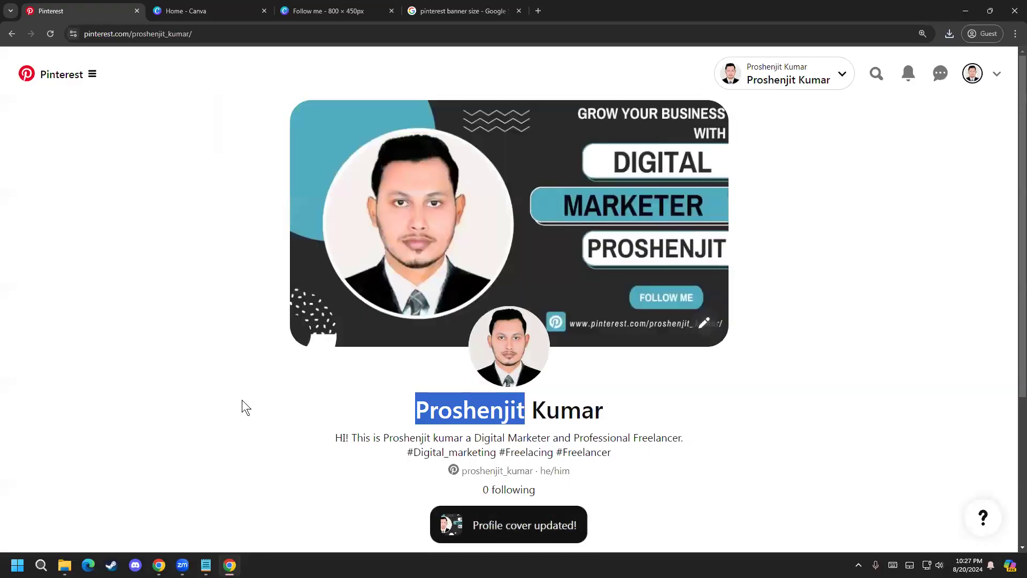
Step: Look over the Pinterest profile page with its new cover and clear the text selection in the profile name
scroll(139, 281, "down", 1)
scroll(139, 281, "up", 1)
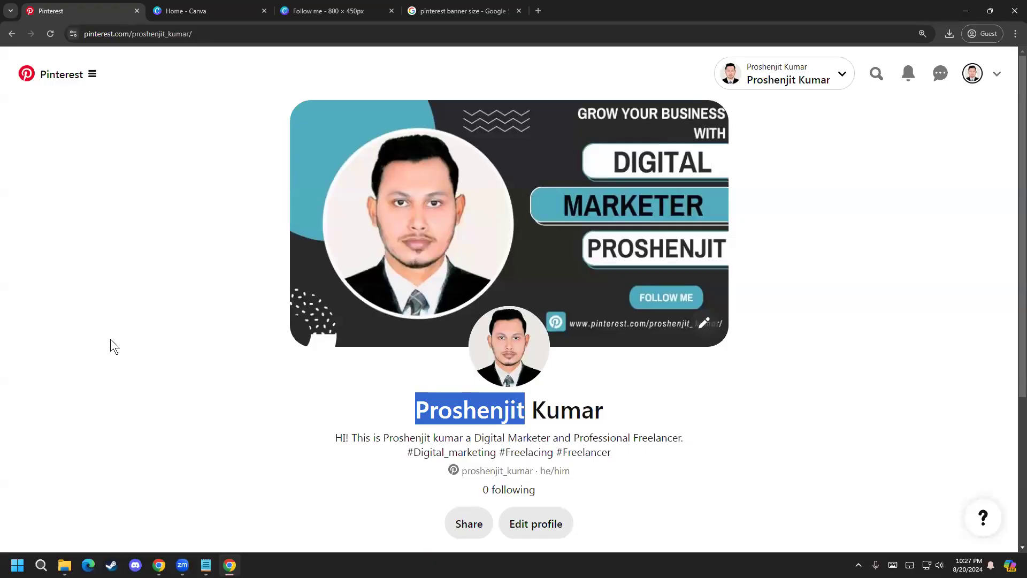
left_click(415, 405)
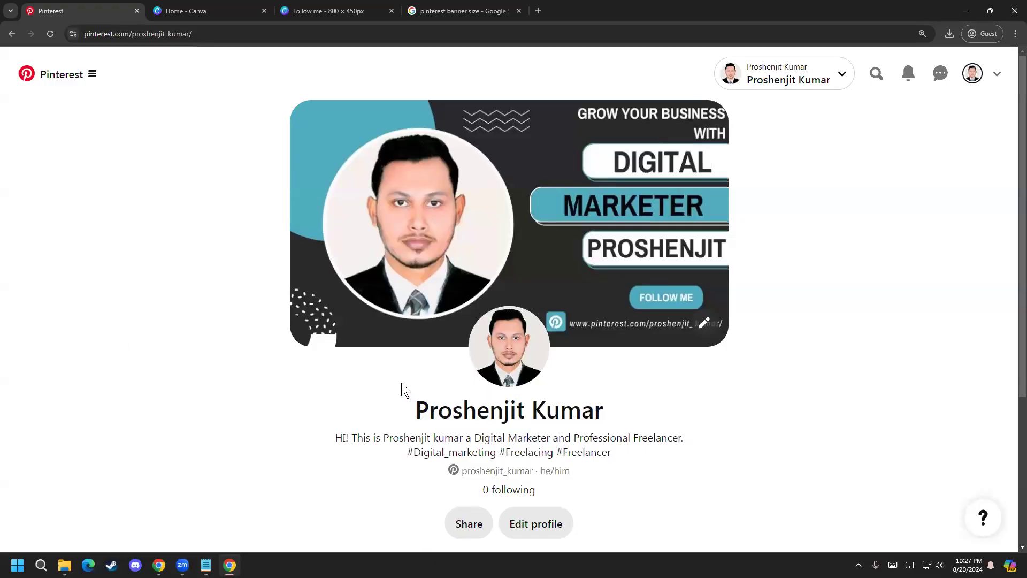
scroll(228, 502, "down", 2)
scroll(231, 471, "up", 2)
Step: Open the Analytics overview of the Pinterest business account
left_click(92, 76)
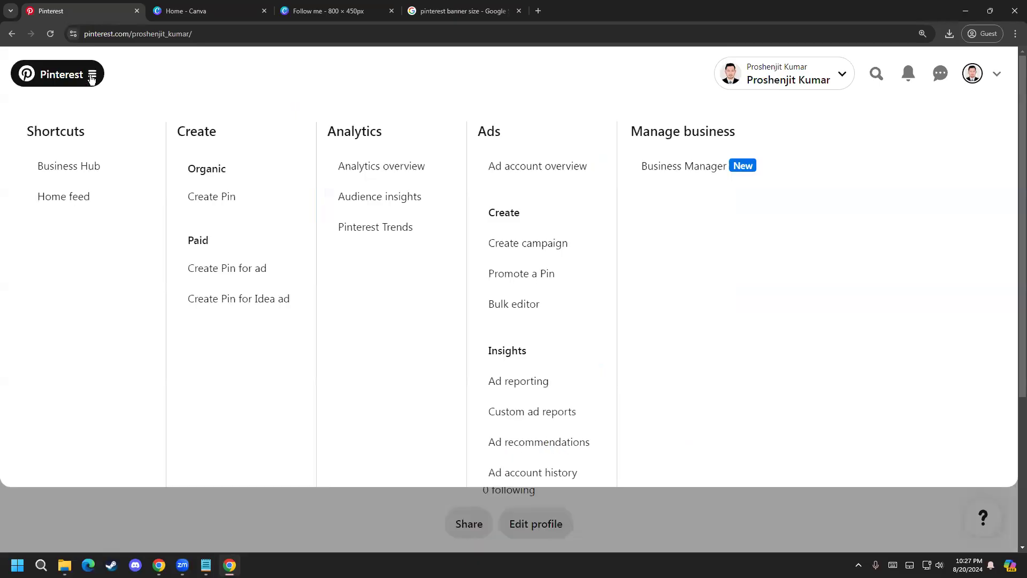
left_click(92, 75)
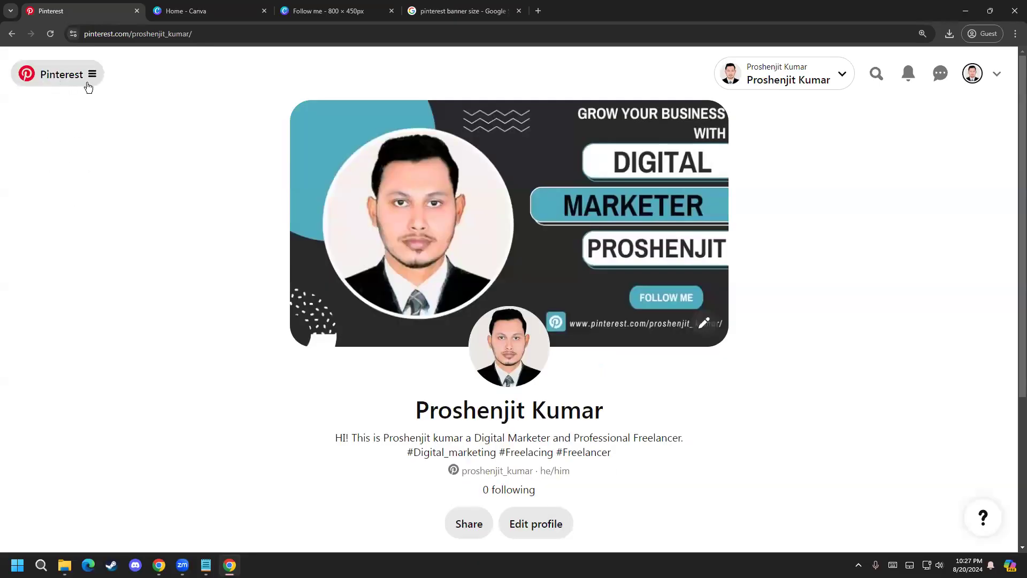
left_click(89, 86)
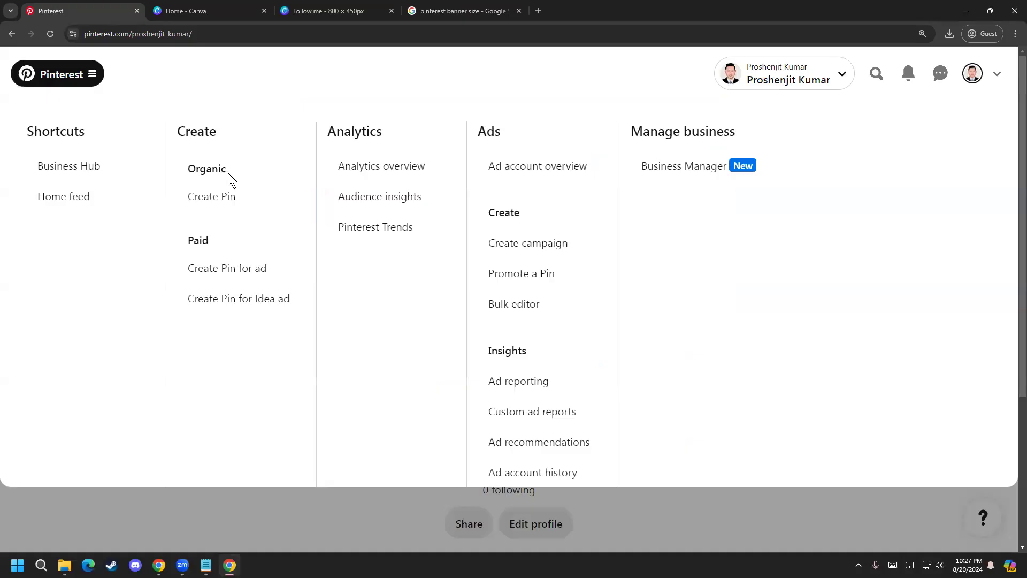
left_click(377, 168)
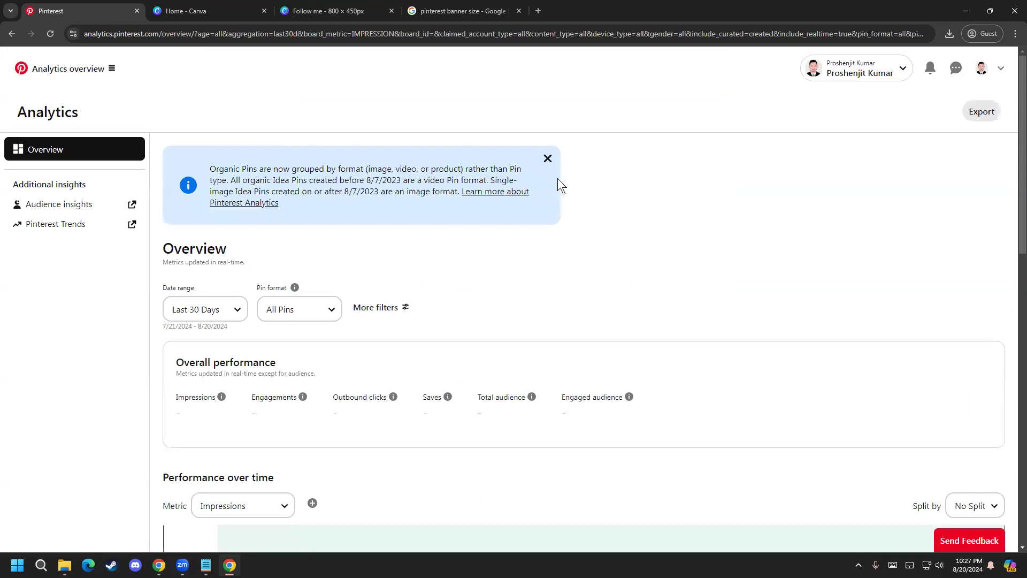
Step: Examine the overall performance metrics and the performance-over-time chart, checking the explanations of Impressions and Engagements
scroll(490, 283, "down", 1)
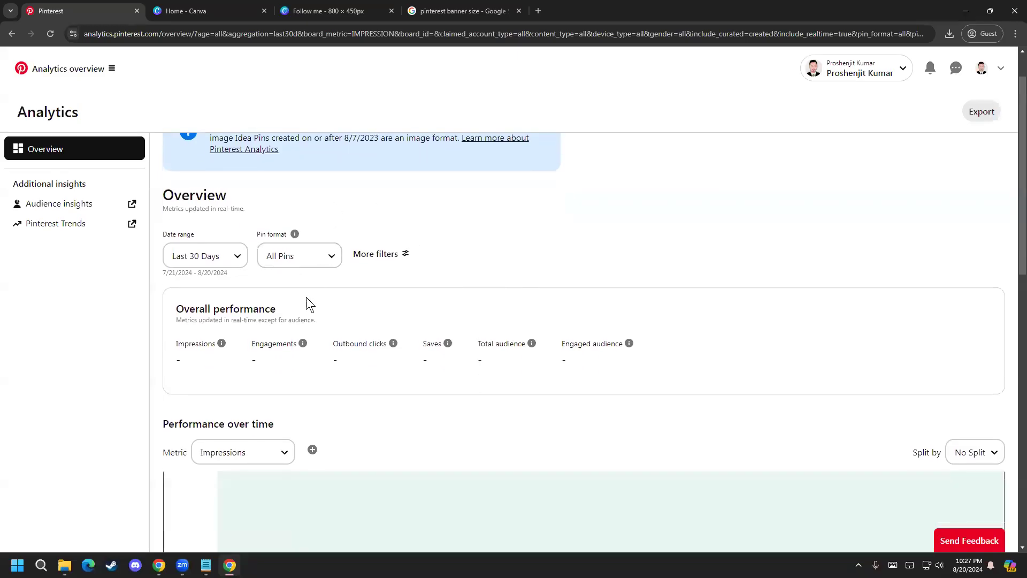
scroll(182, 264, "down", 1)
mouse_move(221, 294)
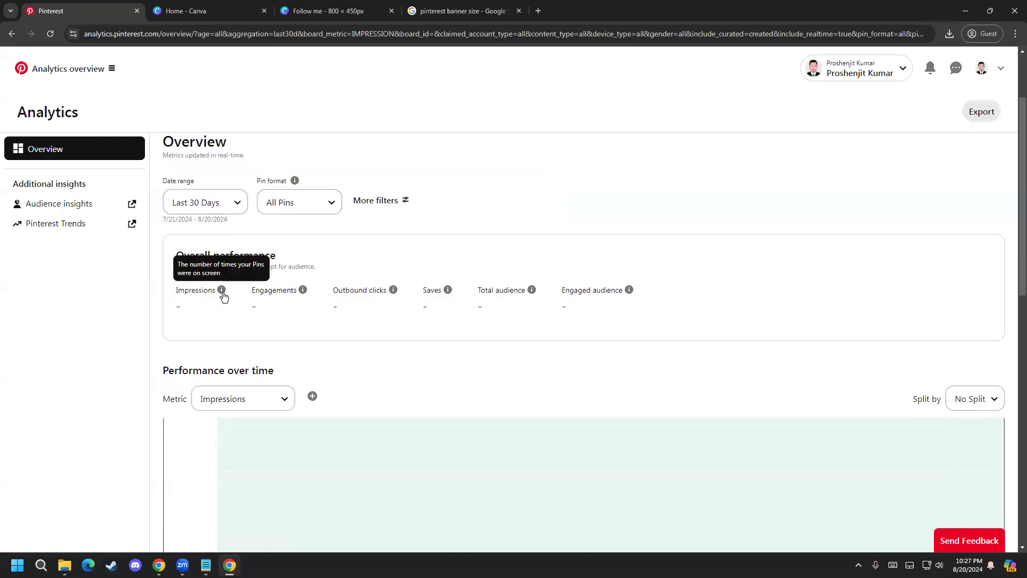
mouse_move(300, 297)
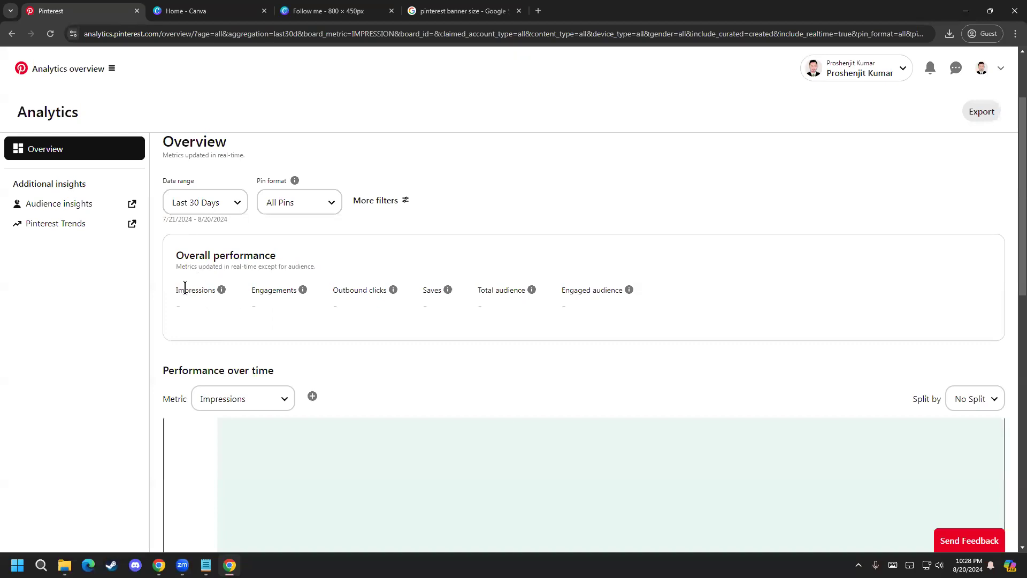
scroll(198, 300, "down", 1)
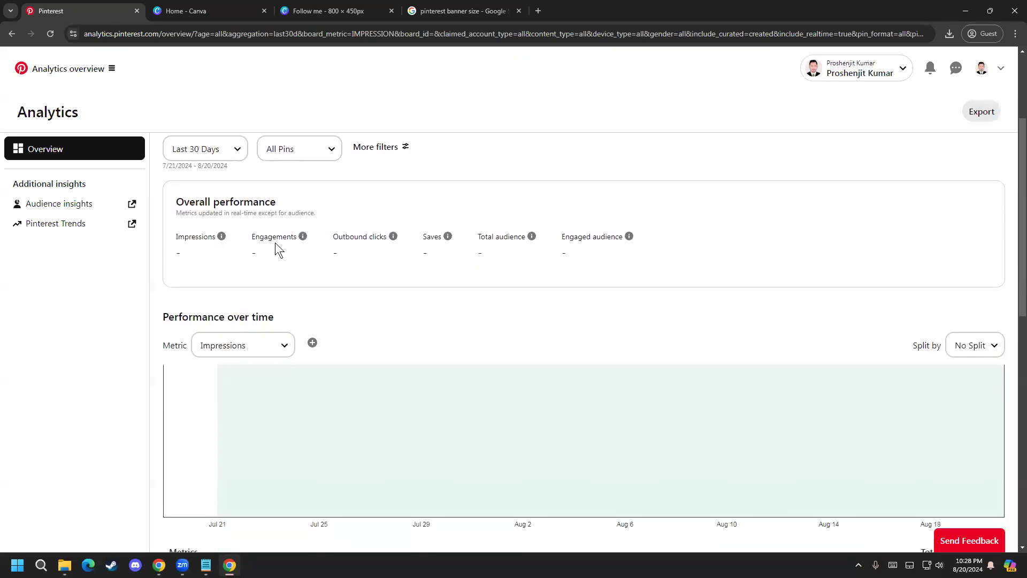
scroll(274, 242, "up", 1)
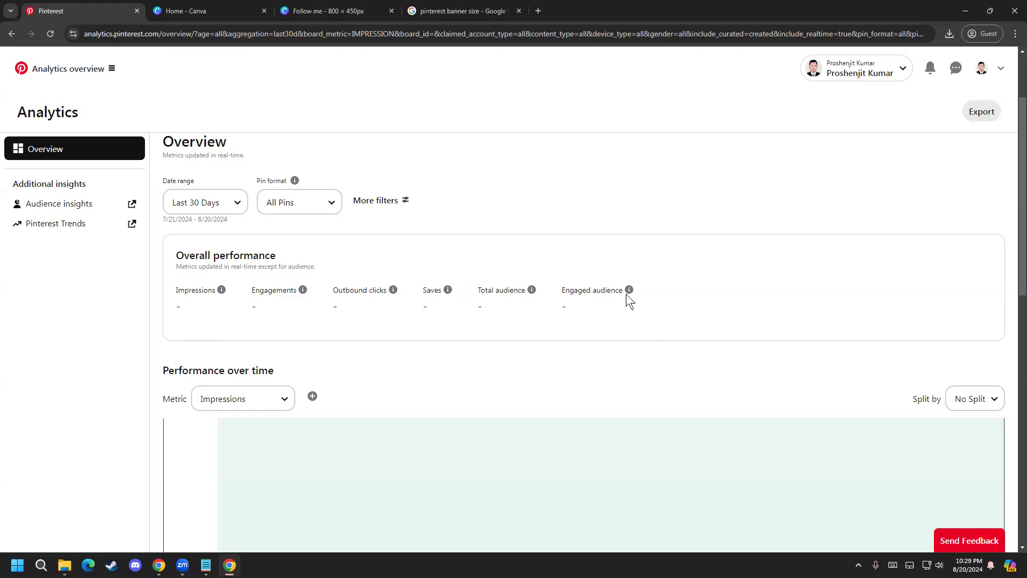
Step: Switch the analytics date range between Last 24 Hours and Last 7 Days, ending on Last 24 Hours
left_click(239, 214)
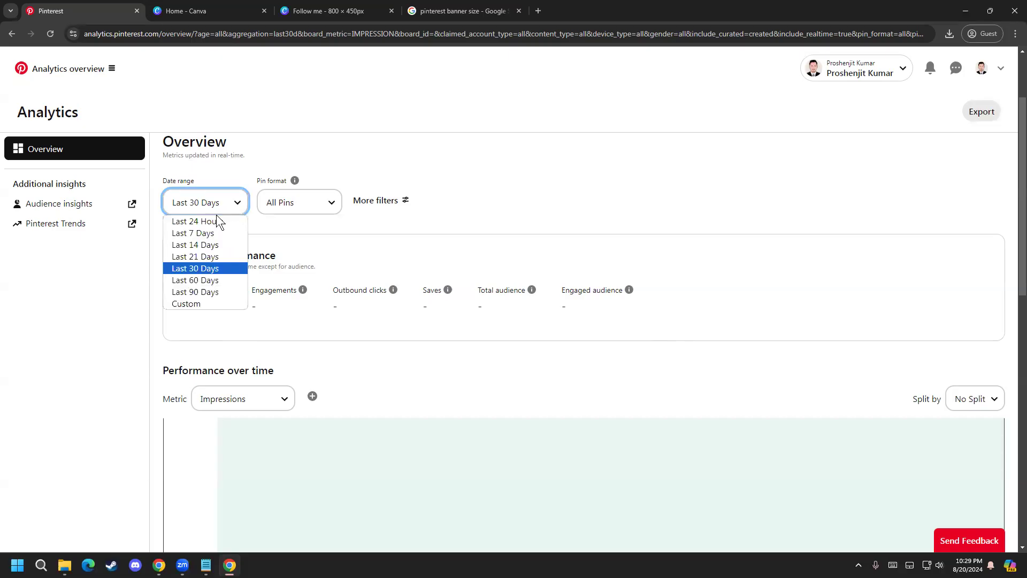
left_click(216, 219)
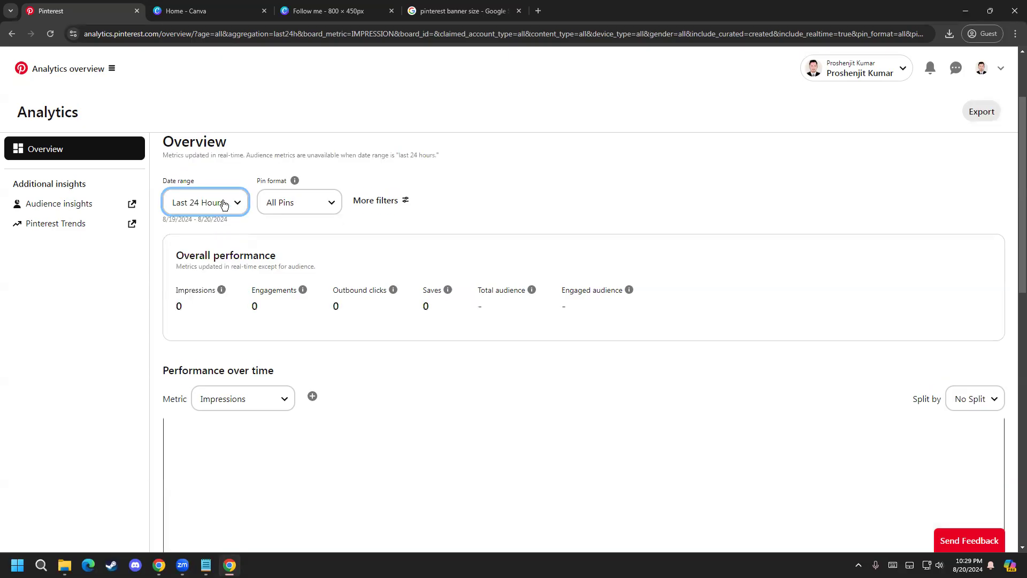
left_click(215, 206)
left_click(214, 233)
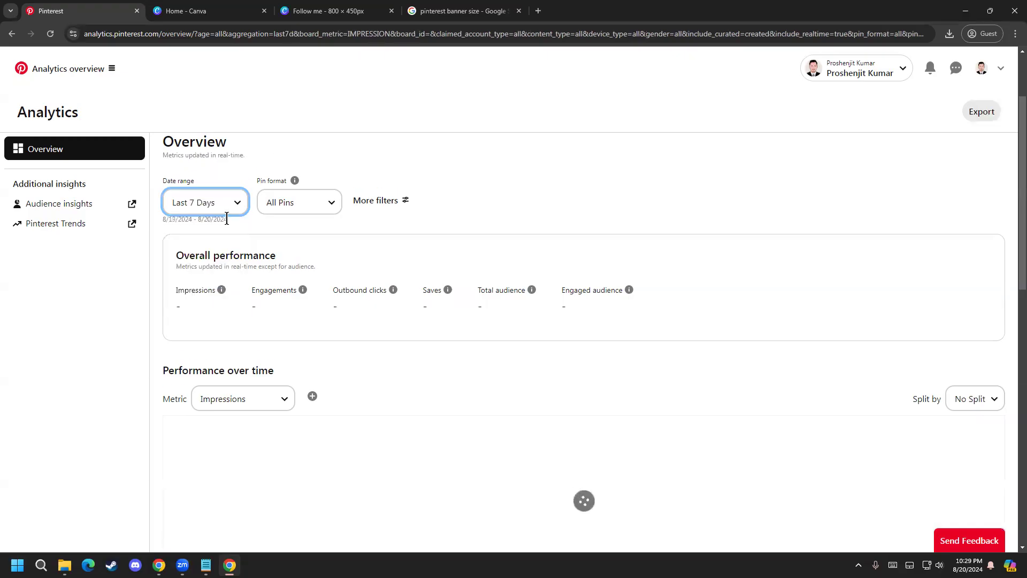
left_click(235, 207)
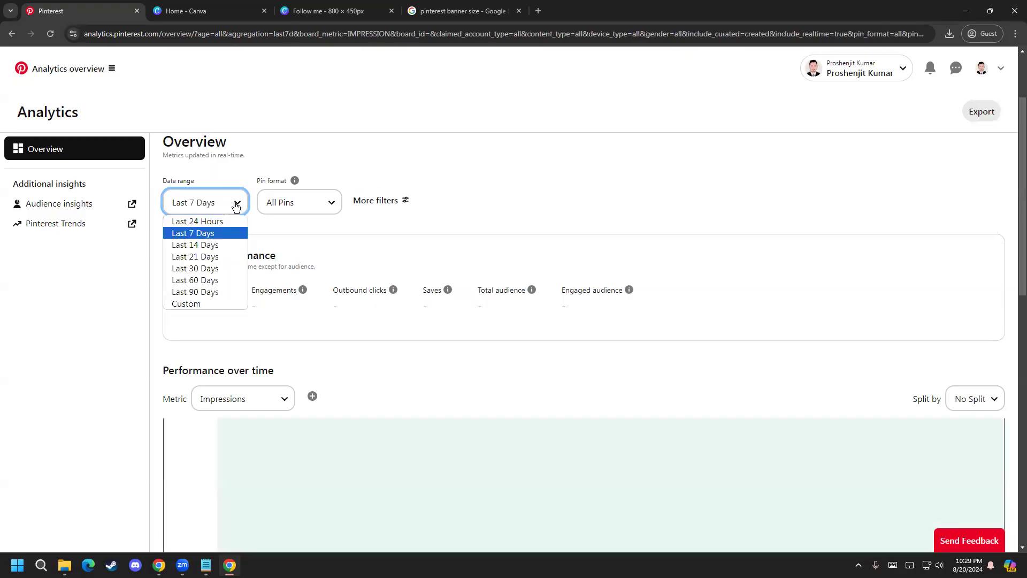
left_click(213, 223)
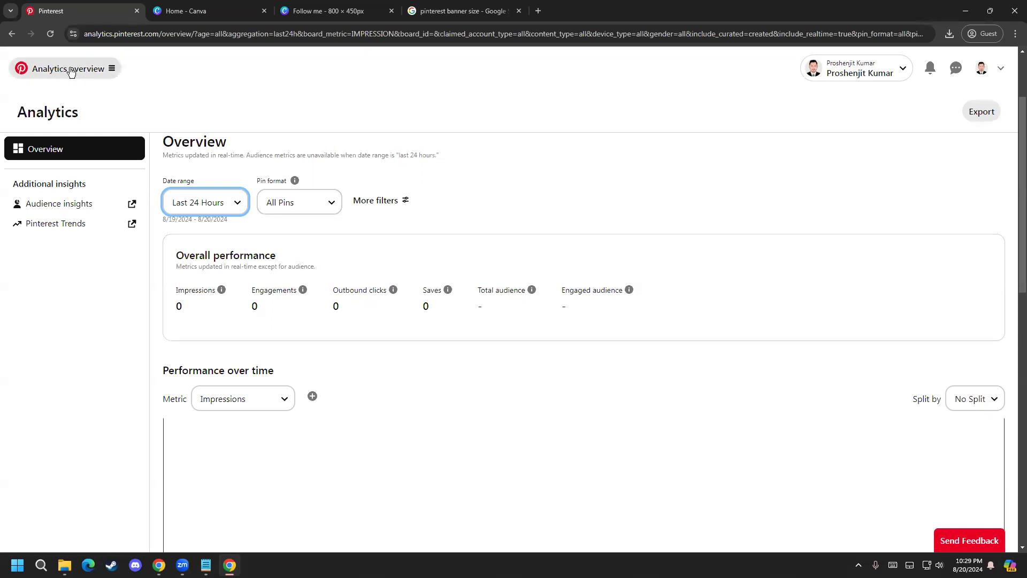
Step: Go to the Pinterest profile, search the account's own Pins for "food", and clear the search
left_click(983, 78)
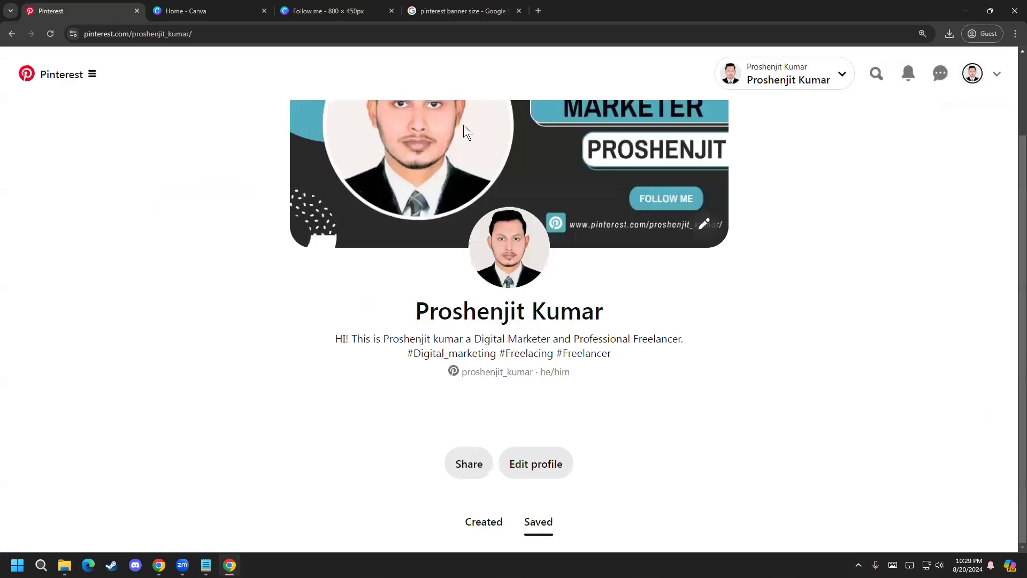
scroll(214, 313, "up", 2)
left_click(875, 73)
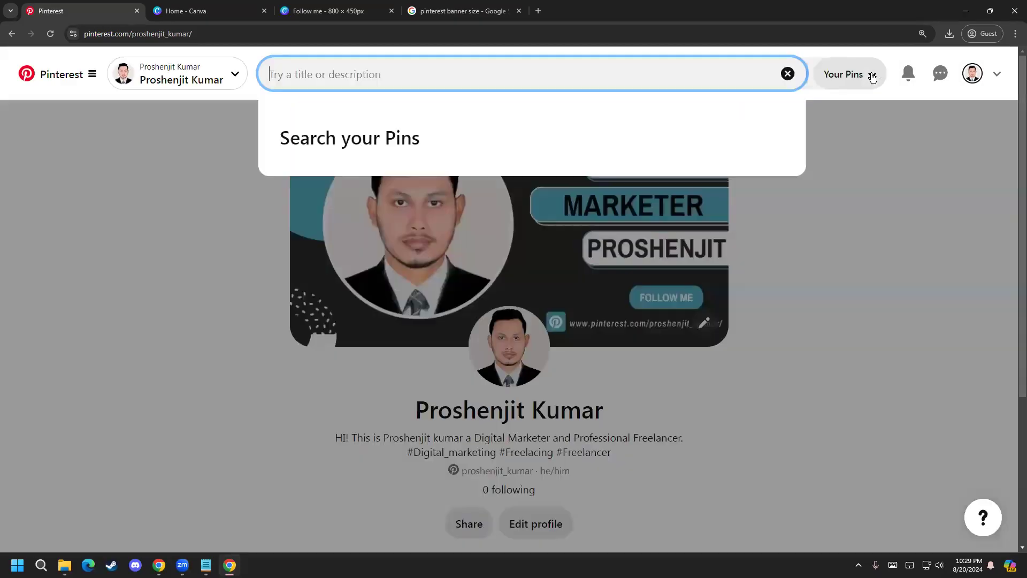
type("food")
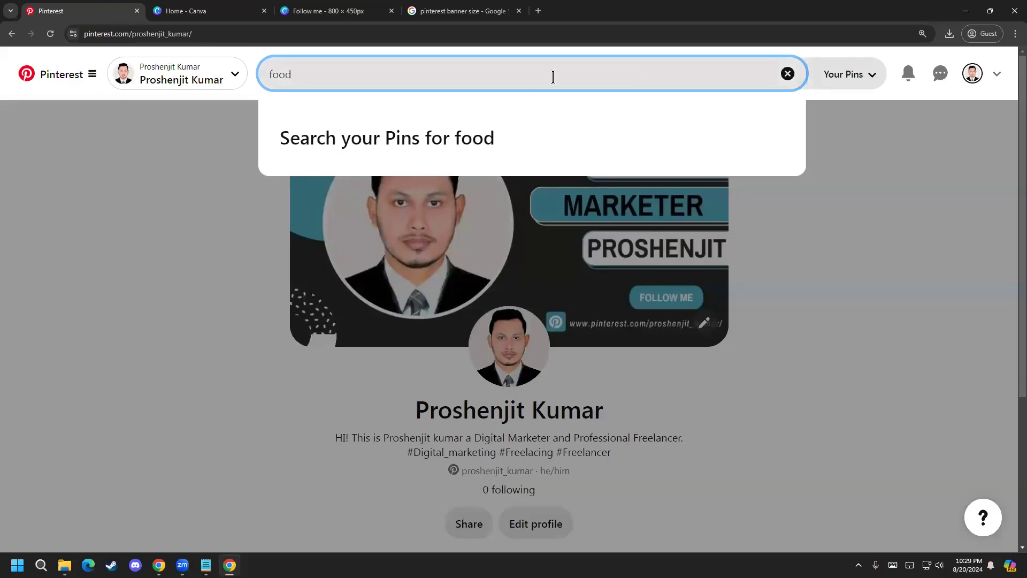
key("Return")
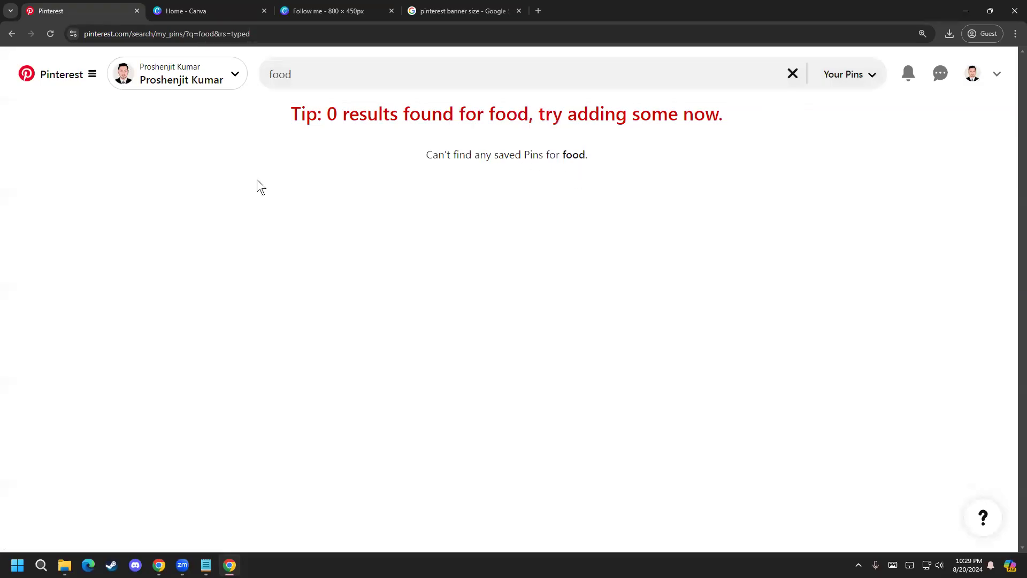
left_click(340, 78)
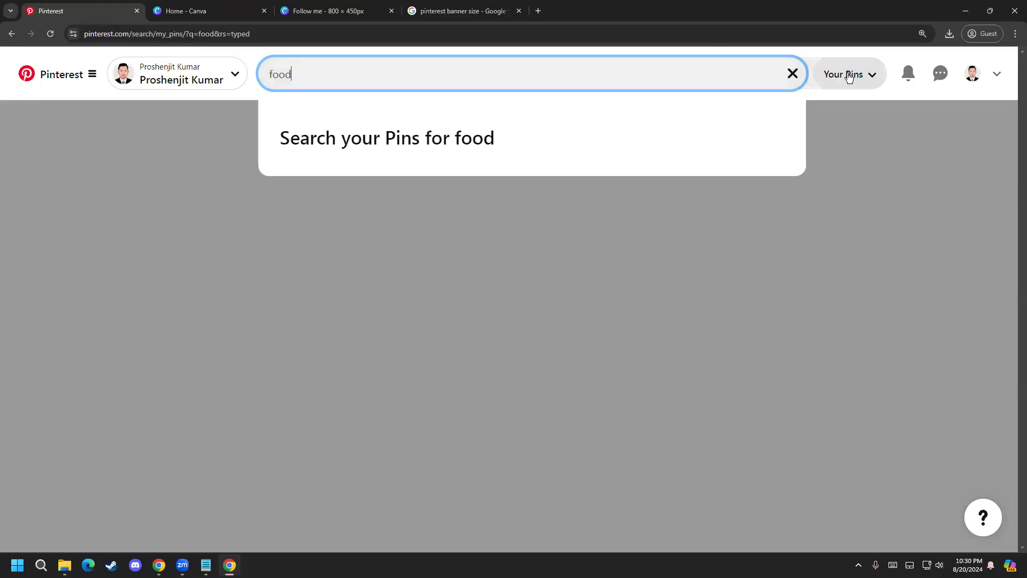
left_click(793, 73)
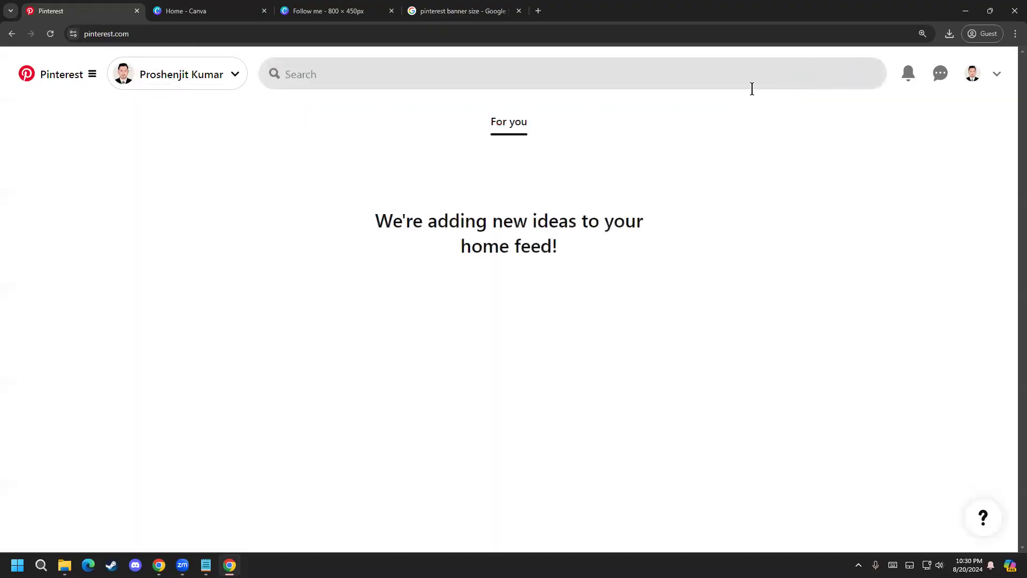
Step: Search all Pins for "food" from the home feed and narrow the results to Healthy
left_click(71, 76)
left_click(72, 76)
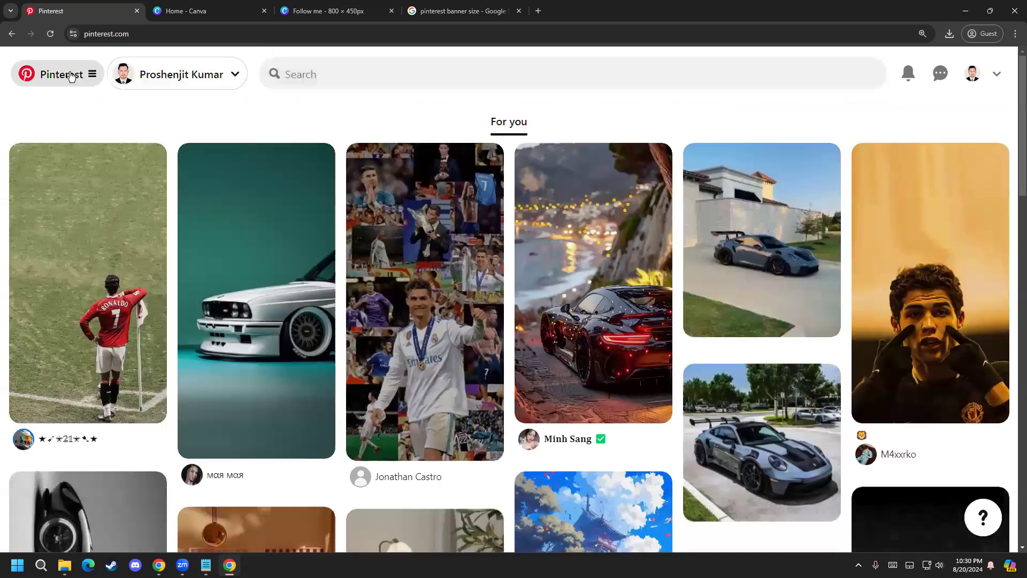
left_click(325, 65)
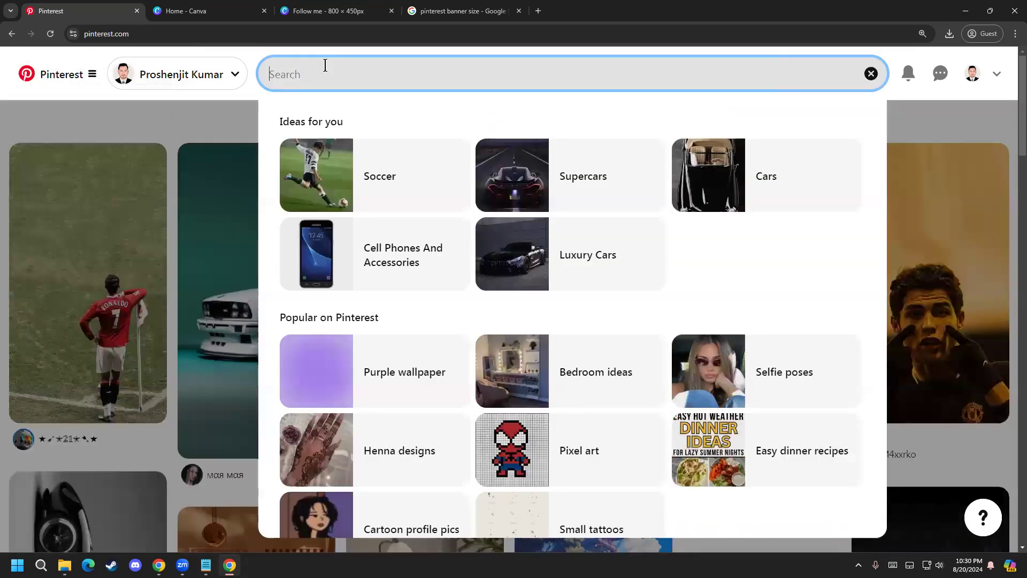
type("food")
key("Return")
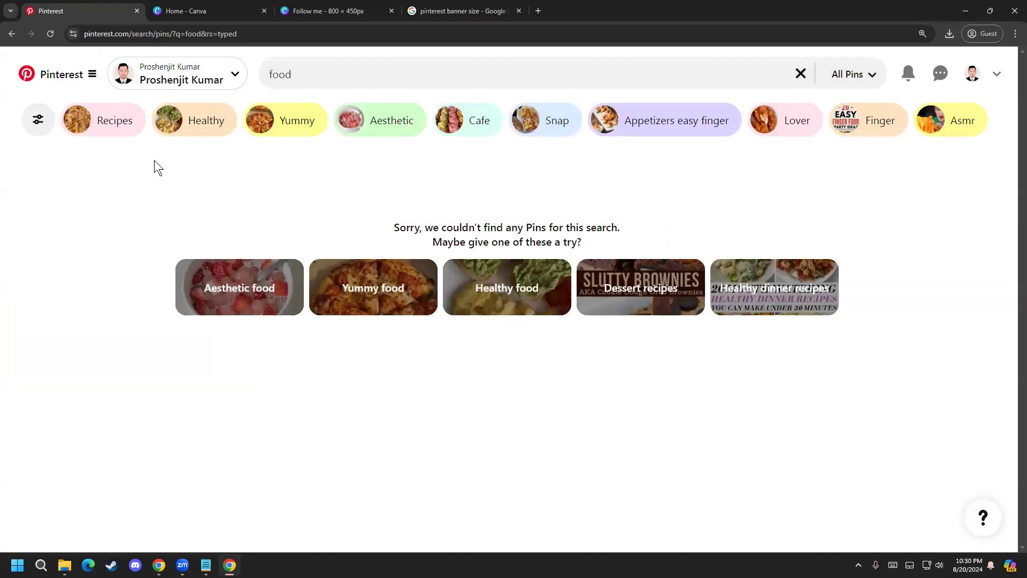
left_click(199, 127)
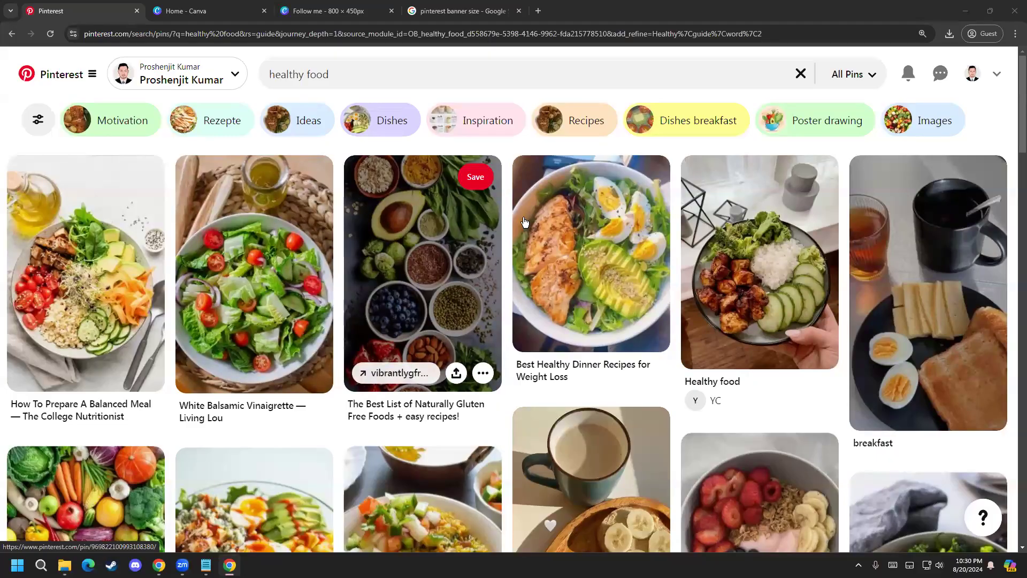
Step: Open the gluten-free foods Pin, return to the results, and examine the "How To Prepare A Balanced Meal" Pin with its source link
left_click(420, 214)
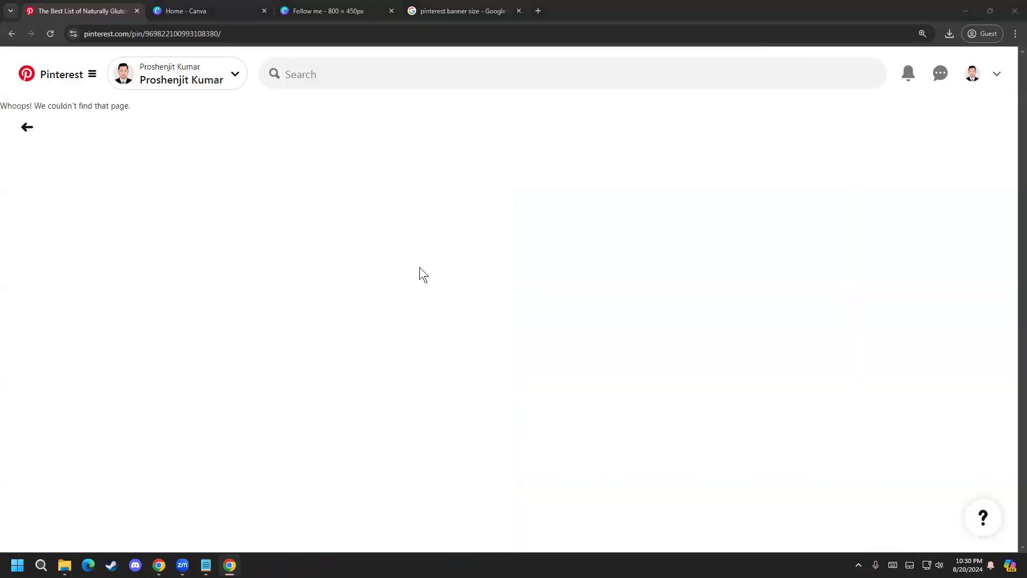
left_click(31, 126)
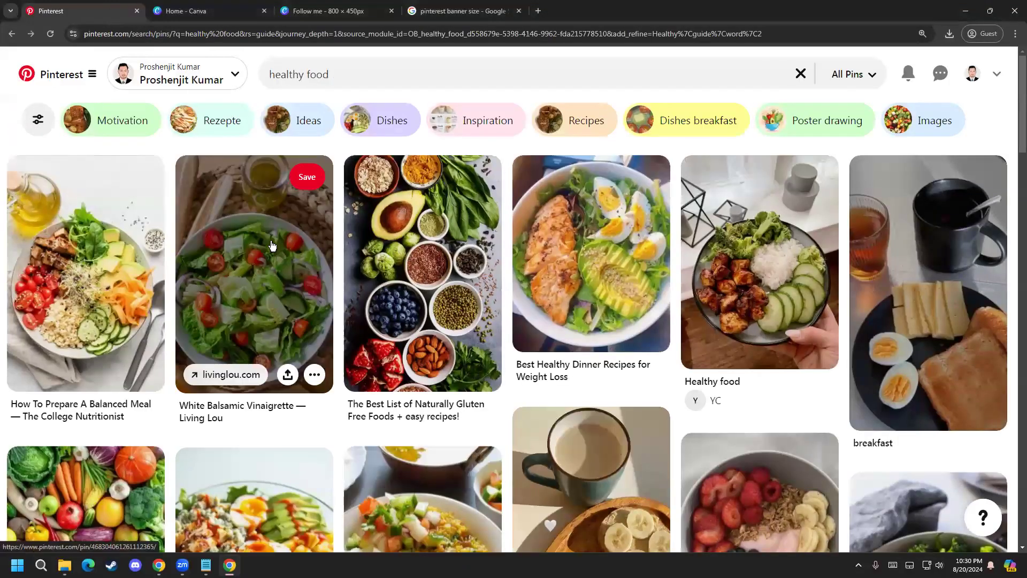
left_click(122, 281)
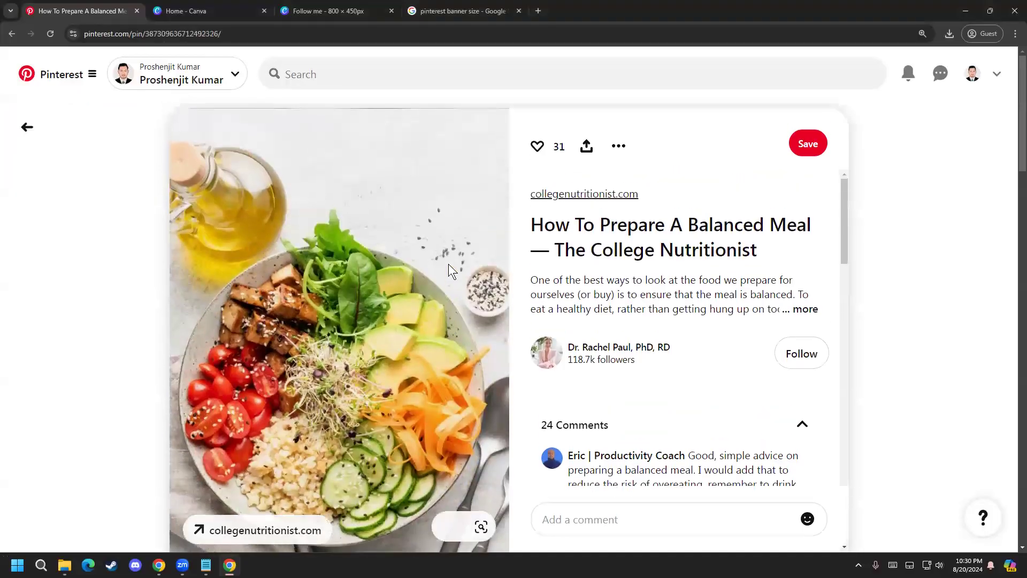
scroll(270, 406, "down", 1)
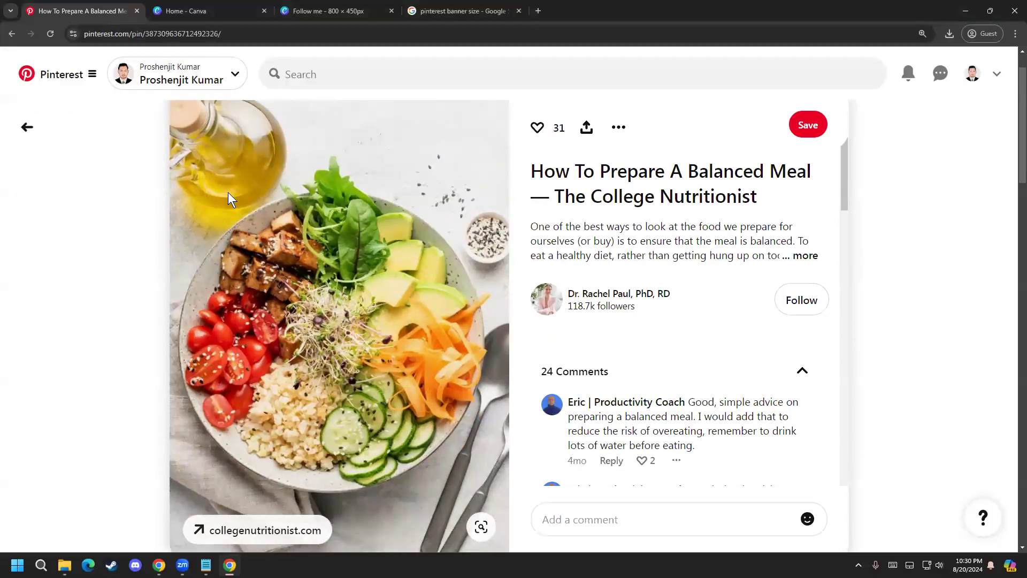
scroll(567, 202, "up", 1)
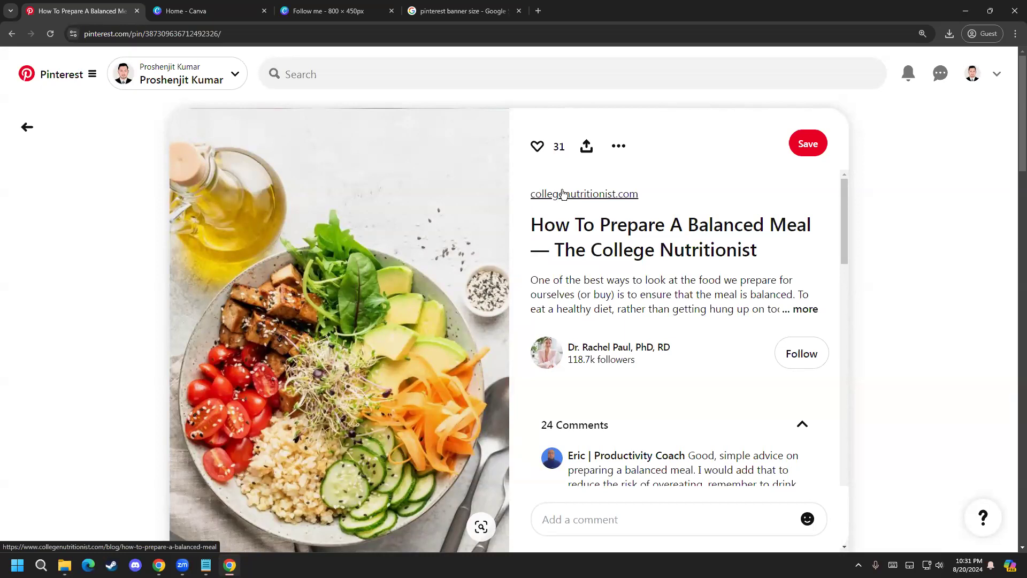
scroll(334, 227, "down", 1)
Step: Search Pinterest for "female dress"
left_click(352, 72)
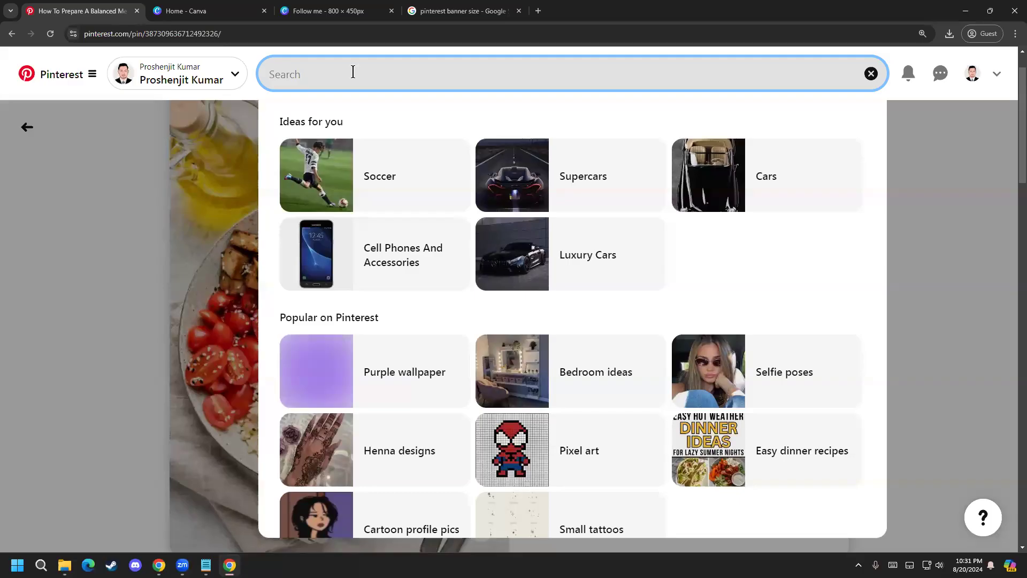
type("3")
key("BackSpace")
type("dreess")
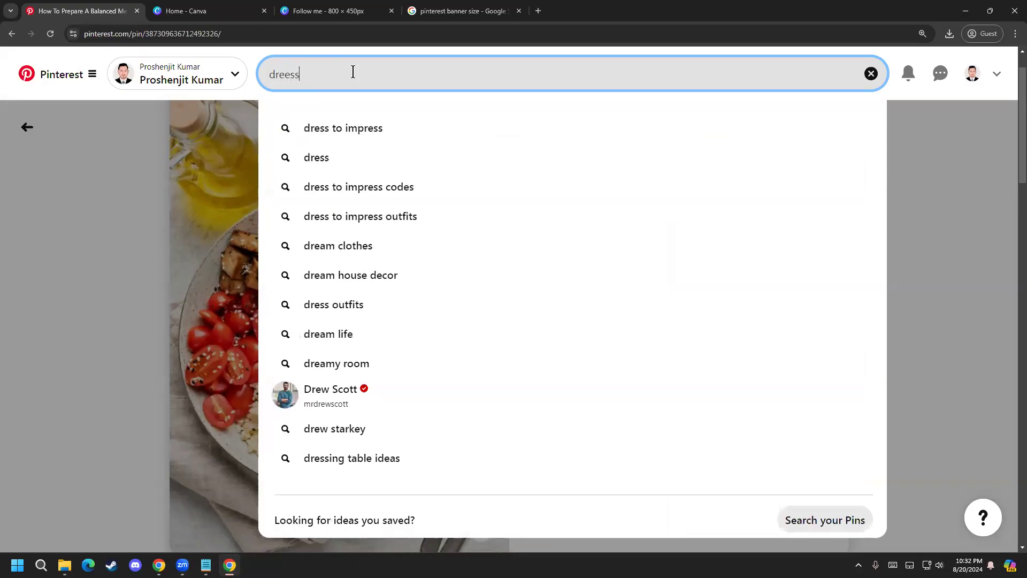
key("BackSpace")
key("BackSpace")
key("BackSpace")
key("BackSpace")
key("BackSpace")
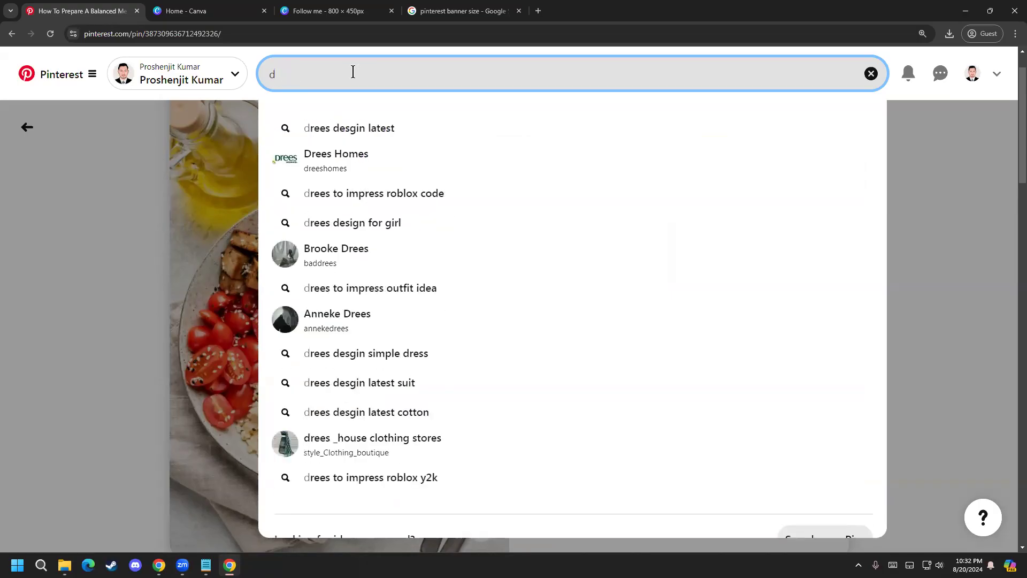
key("BackSpace")
type("female ")
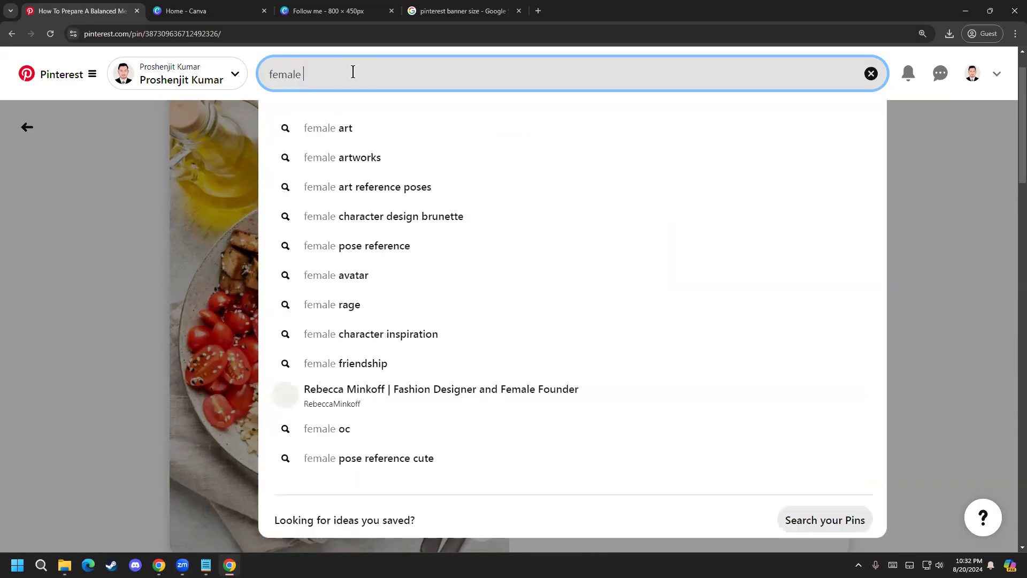
type("dress")
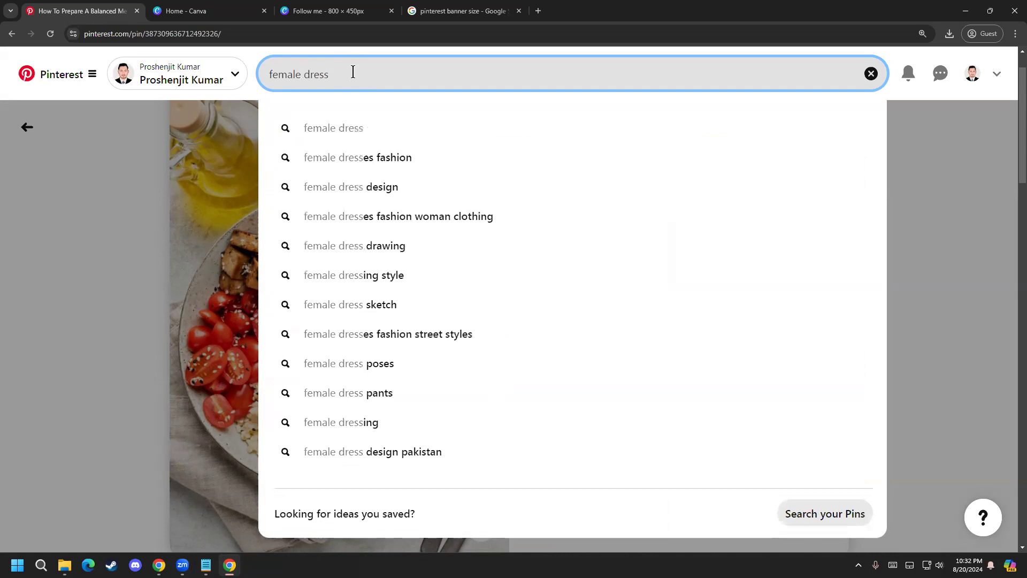
key("Return")
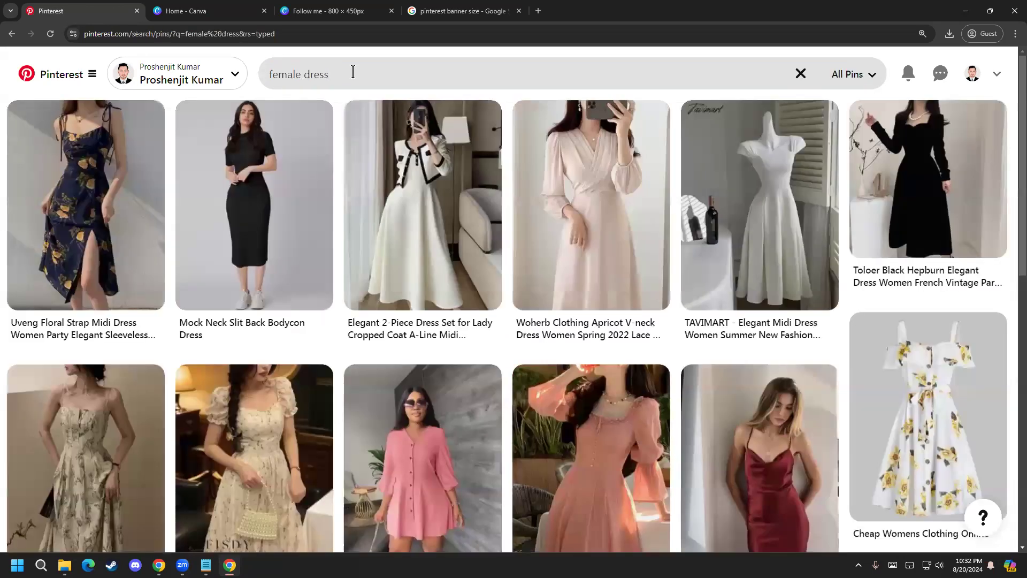
Step: Open the "Elegant 2-Piece Dress Set" Pin and follow its title link to the product page on the seller's website
left_click(385, 185)
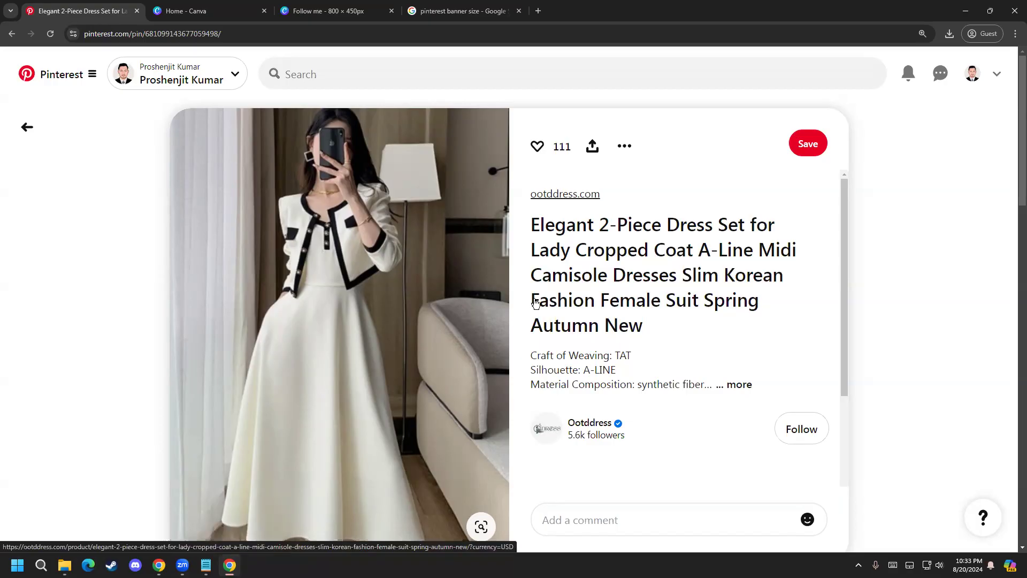
scroll(518, 304, "down", 1)
scroll(518, 304, "up", 1)
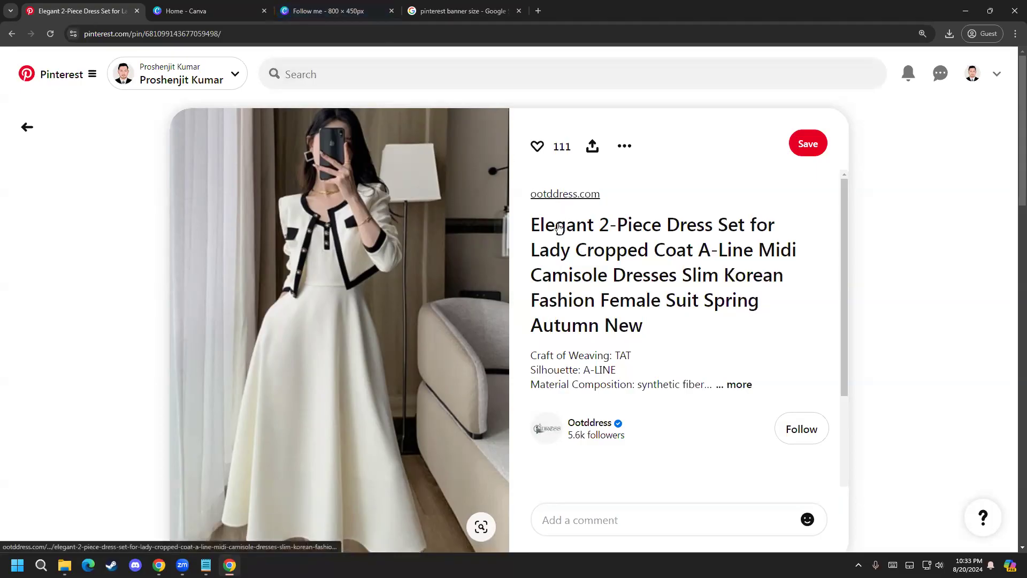
left_click(558, 253)
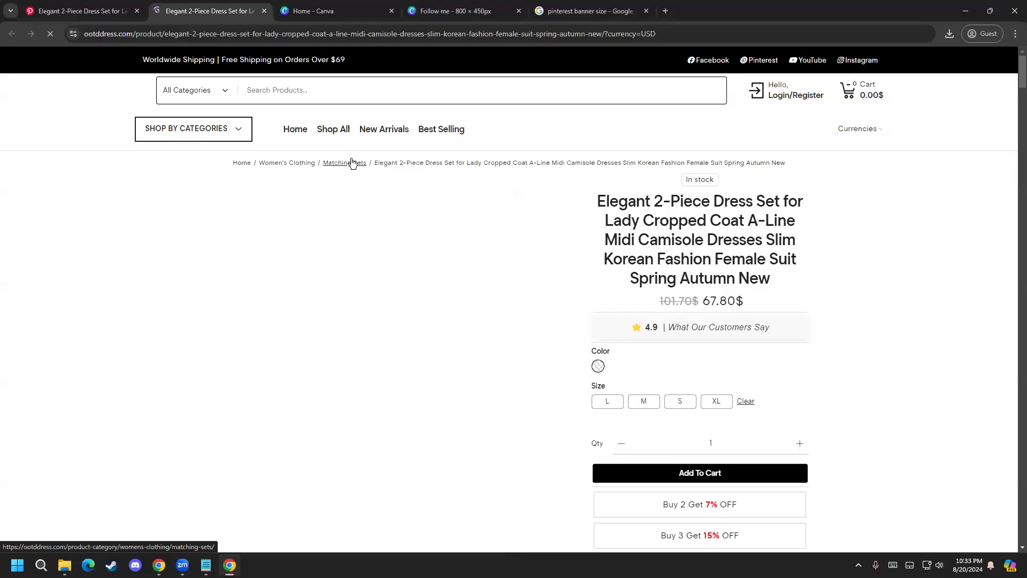
left_click(98, 40)
left_click(105, 36)
left_click_drag(162, 33, 79, 36)
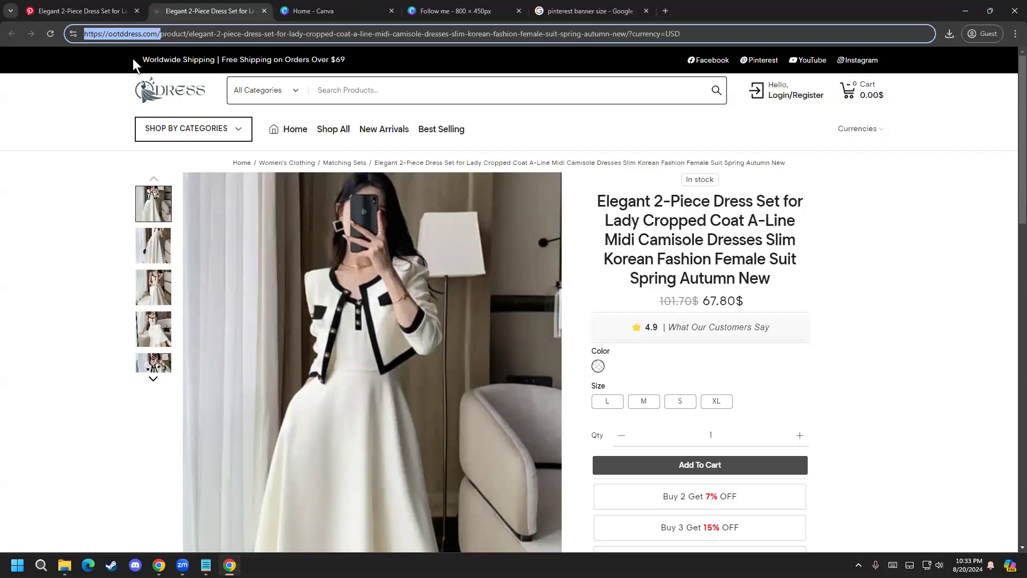
Step: Return to the dress Pin to check its source link and seller, and compare it with the ootddress.com product page
left_click(127, 8)
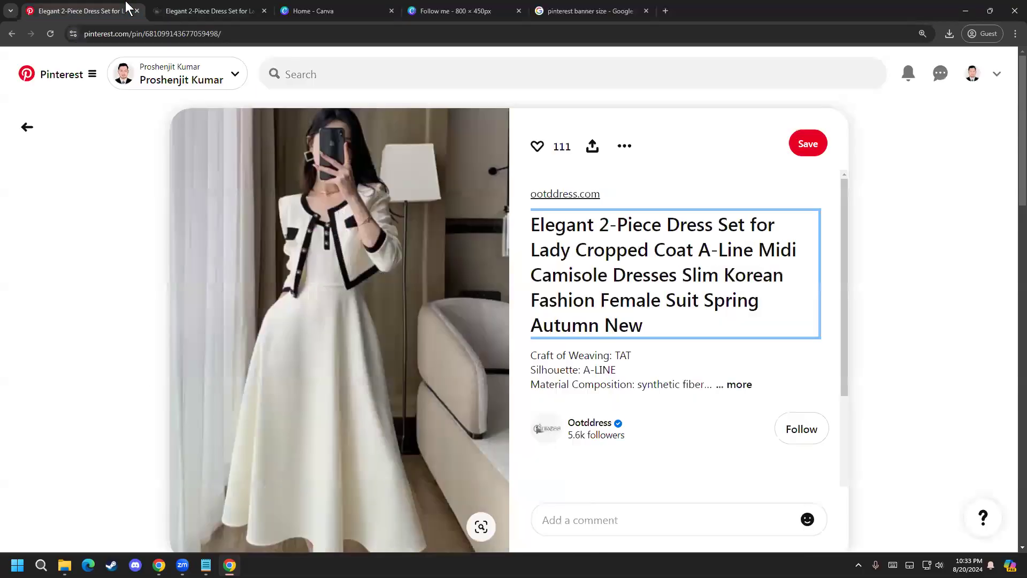
left_click(645, 175)
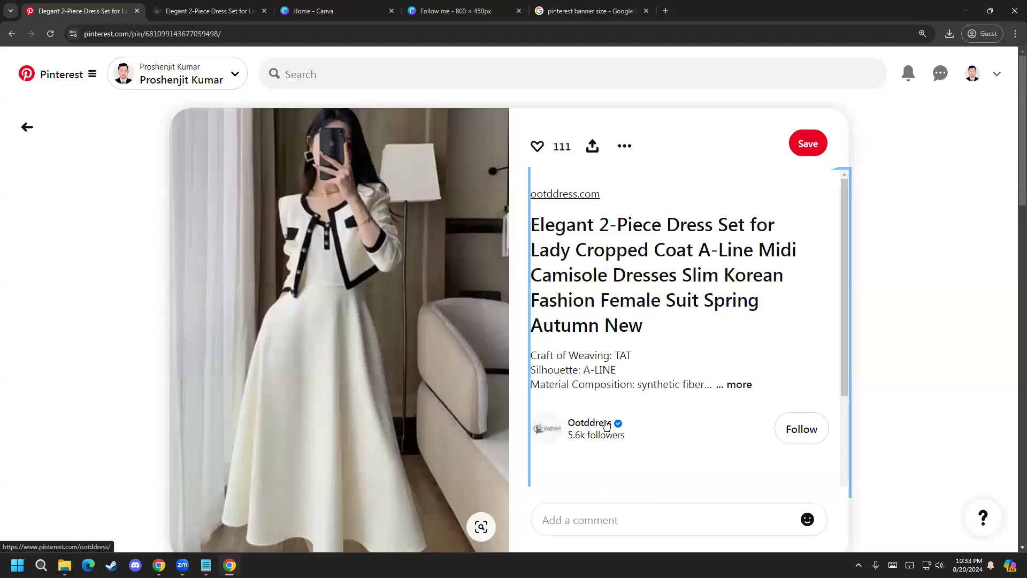
left_click(238, 10)
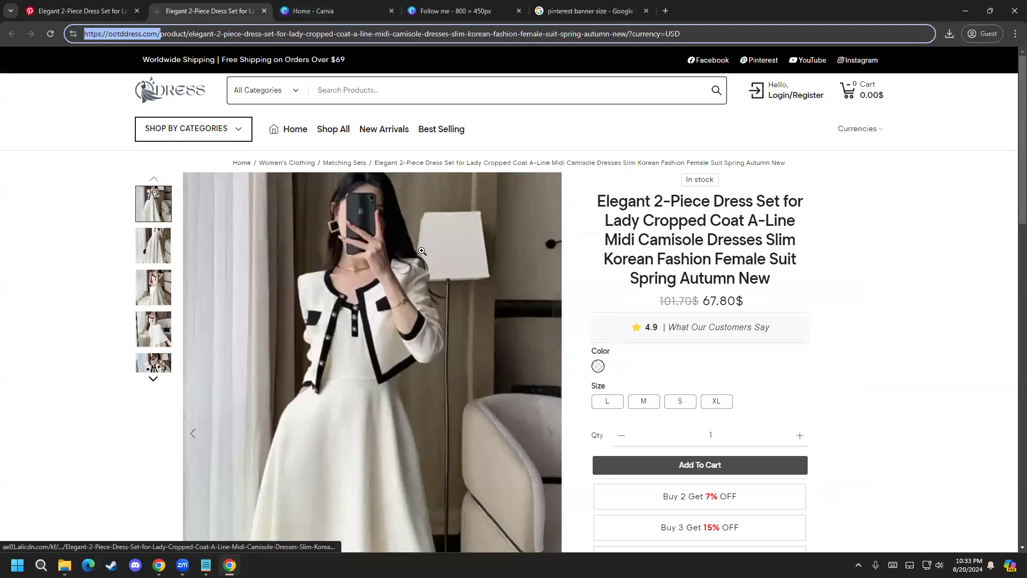
scroll(780, 465, "down", 1)
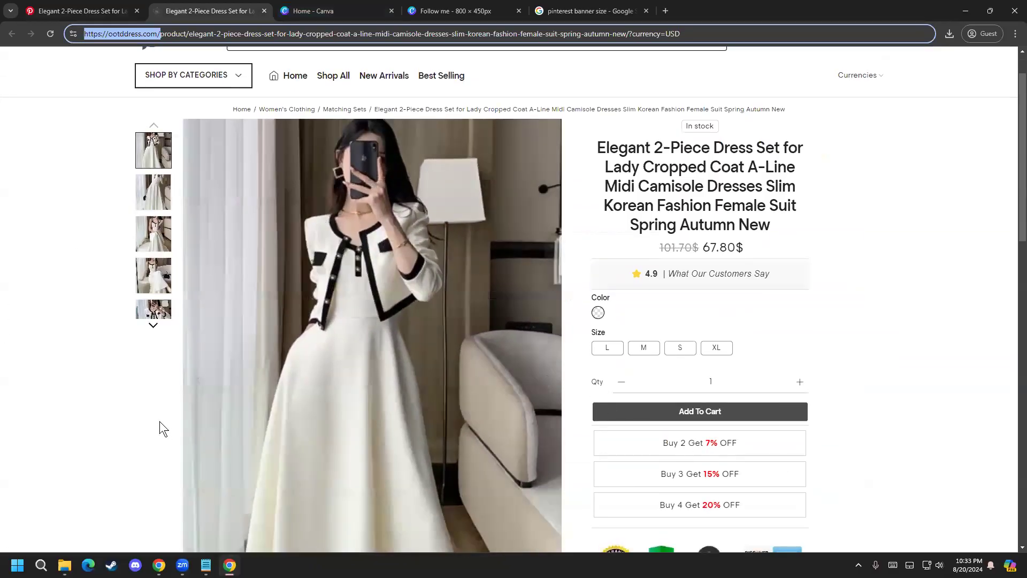
scroll(163, 428, "up", 1)
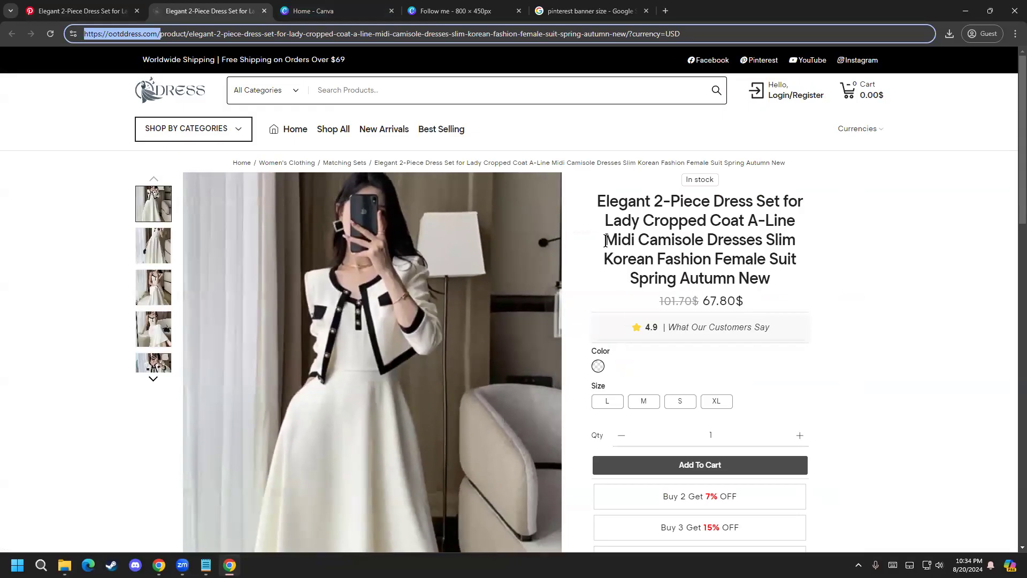
Step: Compare the dress Pin with the ootddress.com product page, and reopen the Pin's title link, closing the duplicate page
left_click(81, 11)
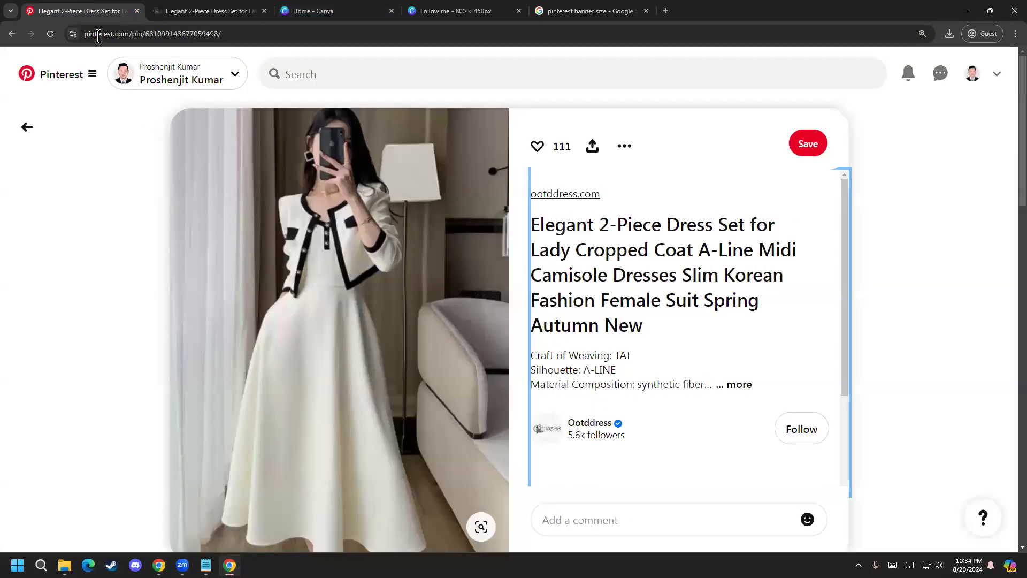
left_click(178, 7)
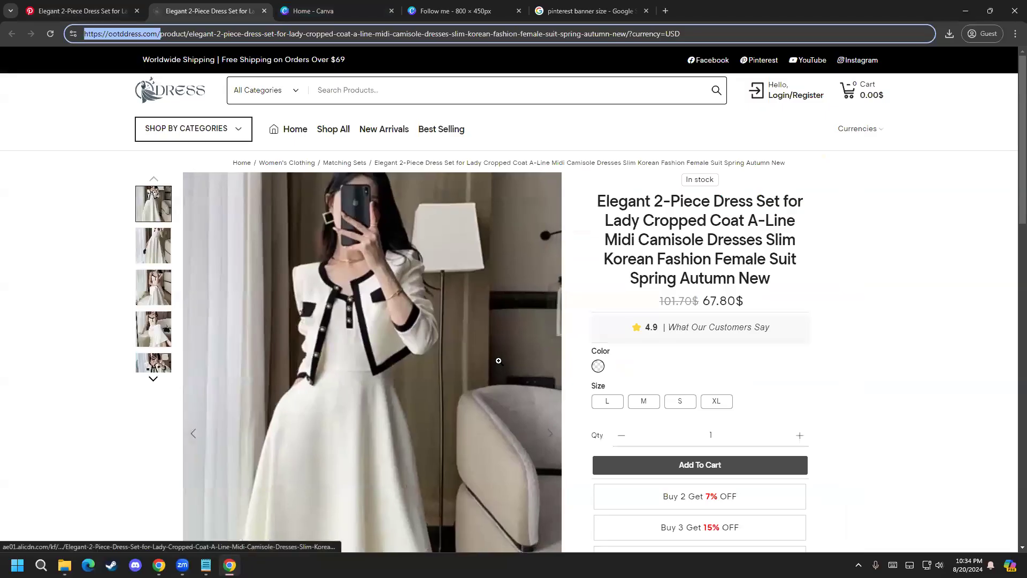
left_click(80, 10)
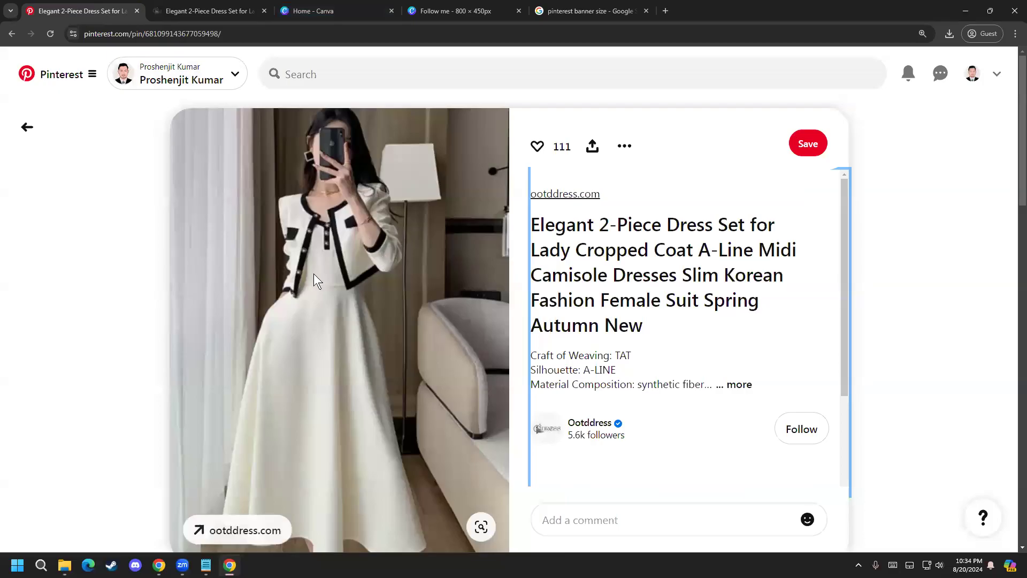
left_click(614, 244)
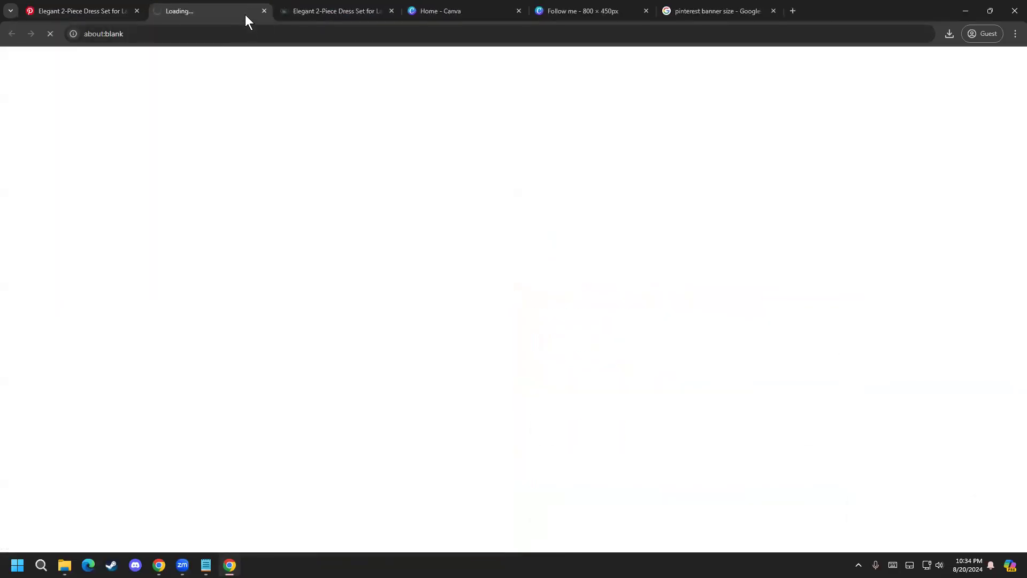
left_click(264, 11)
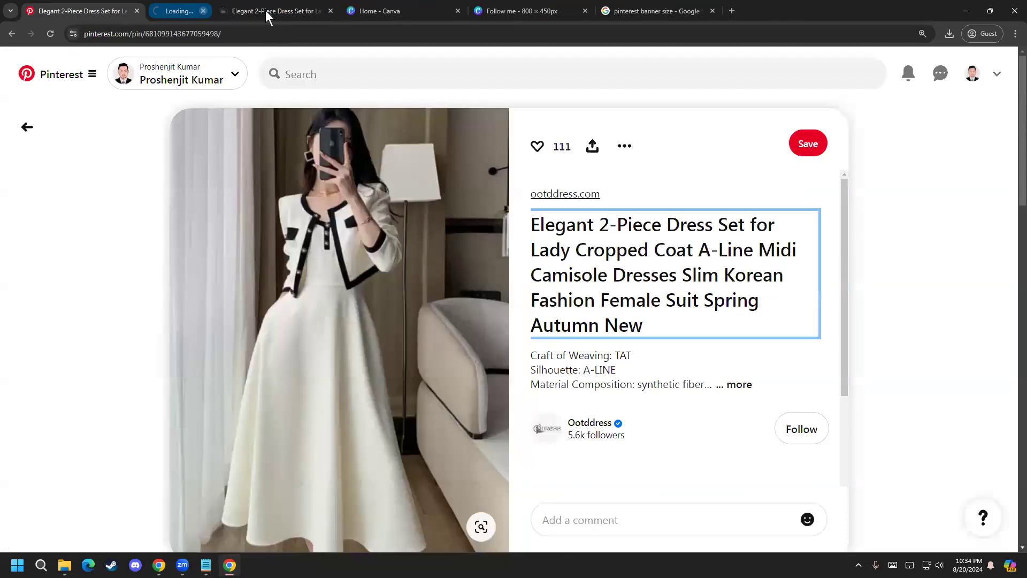
Step: Look over the dress set's product page on ootddress.com and open the store's Satin Dresses category under Dresses
left_click(237, 7)
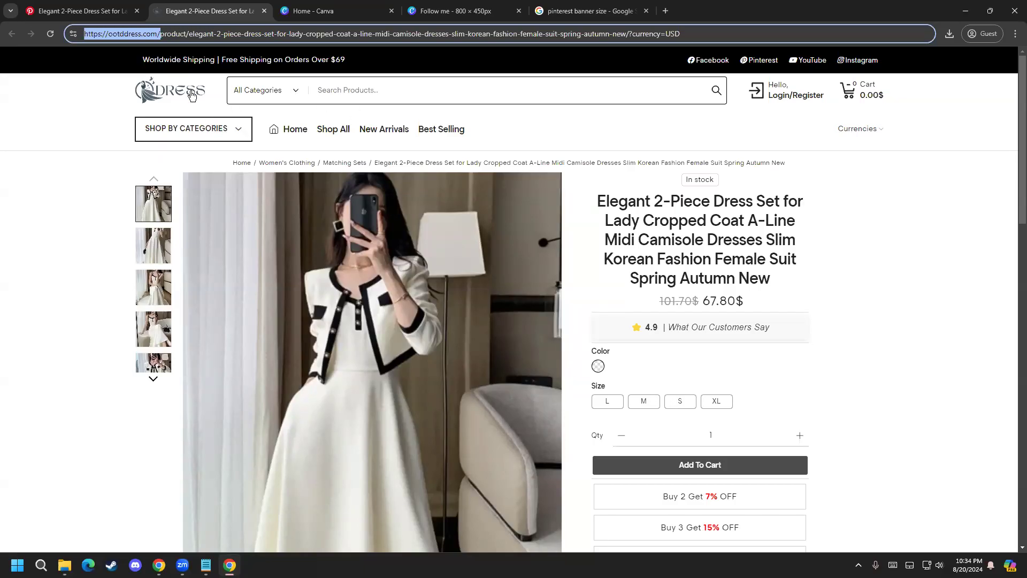
scroll(392, 389, "down", 6)
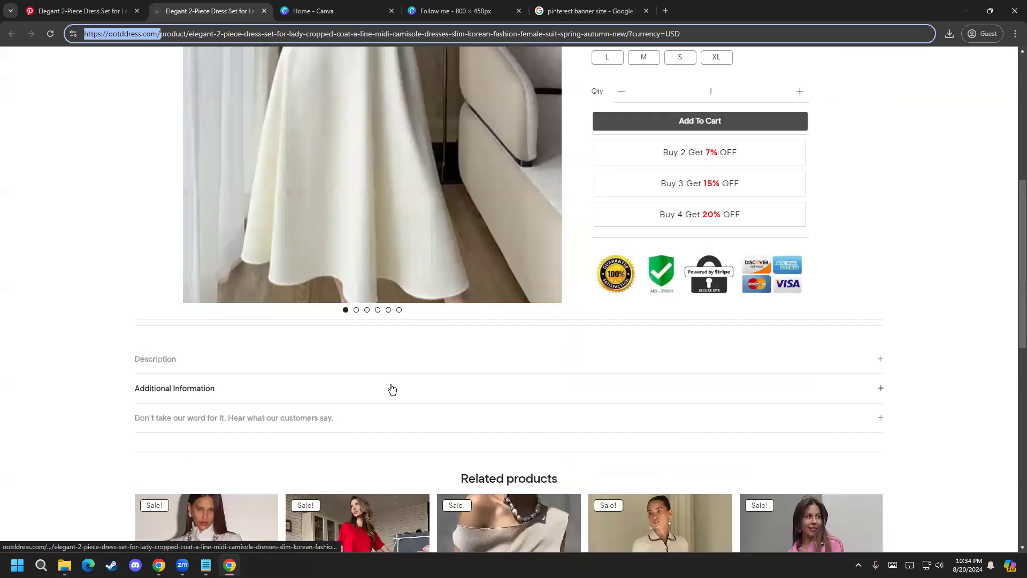
scroll(121, 337, "up", 6)
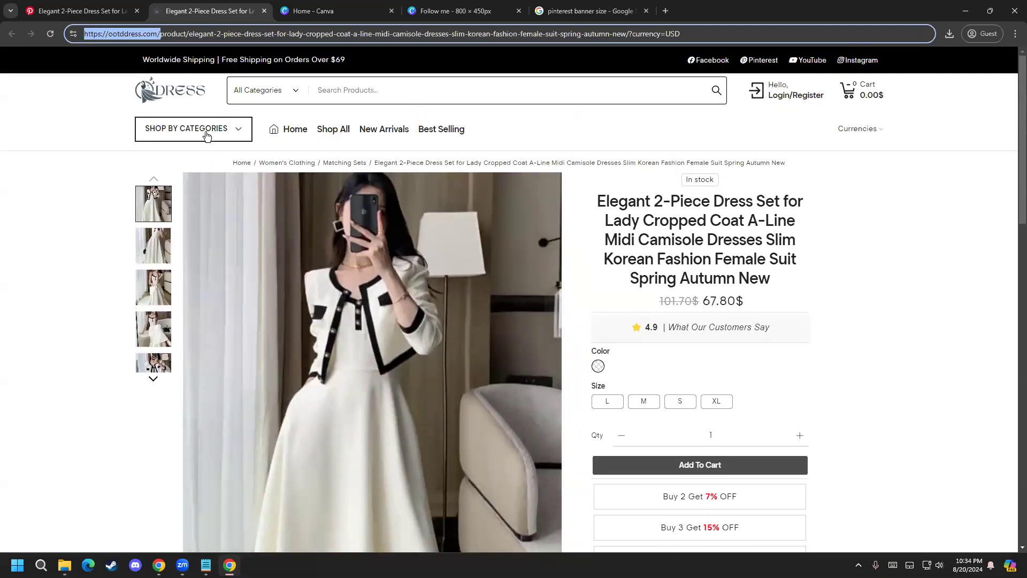
left_click(220, 131)
mouse_move(207, 164)
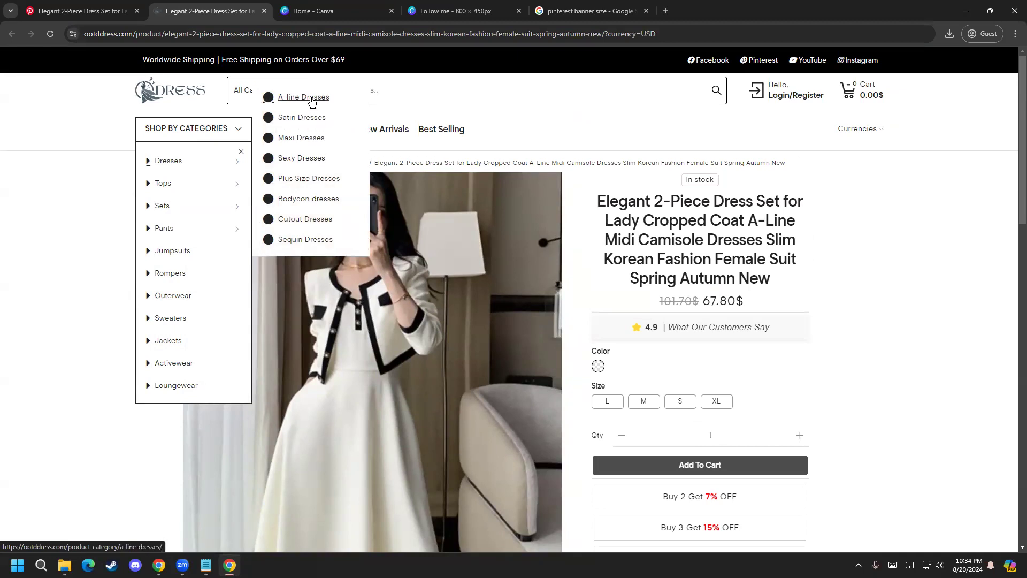
left_click(314, 117)
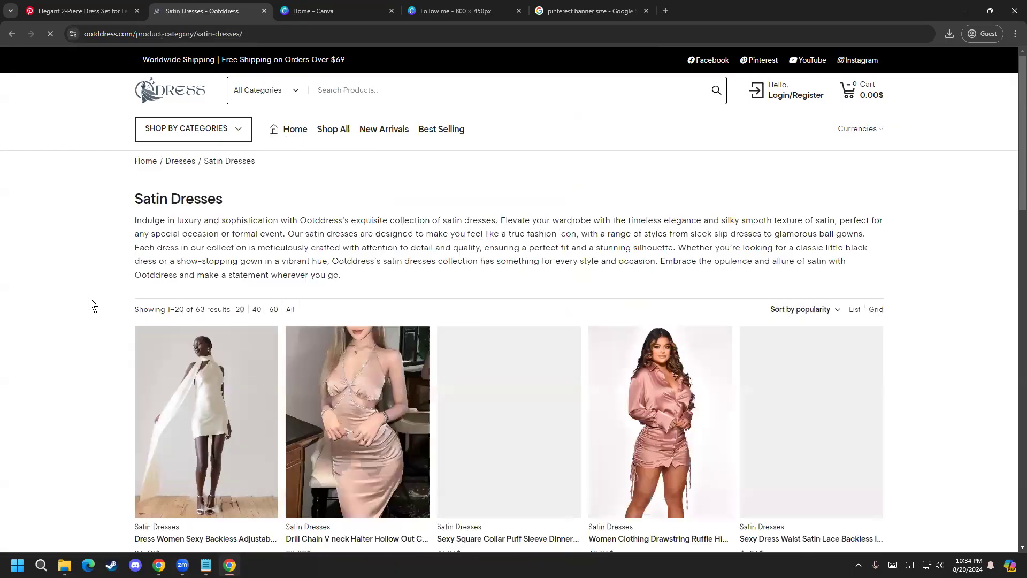
Step: Browse the Satin Dresses listing and open the black long-sleeve satin dress, returning from its enlarged photo to the product page
scroll(87, 297, "down", 2)
scroll(86, 296, "down", 9)
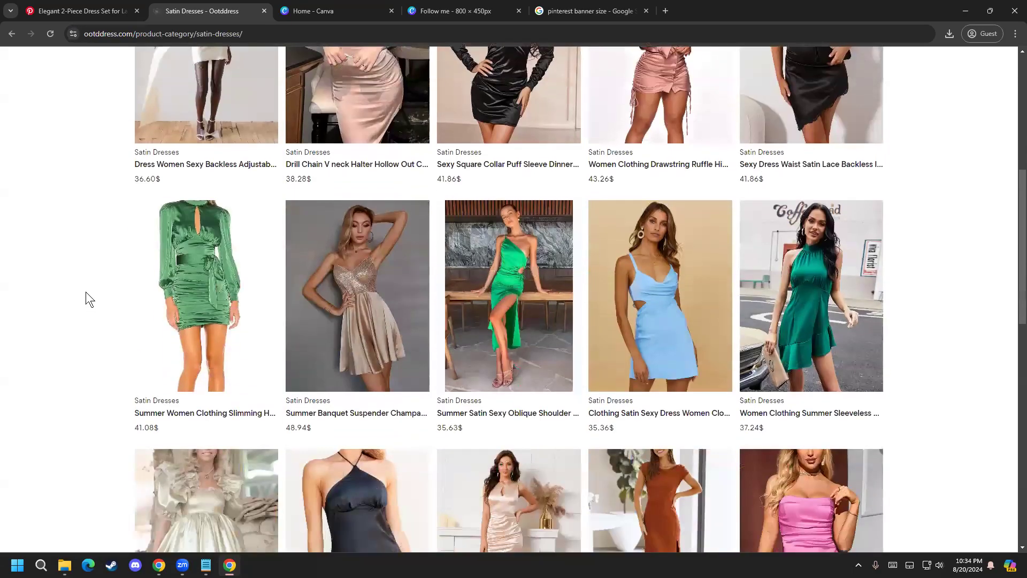
scroll(81, 286, "down", 1)
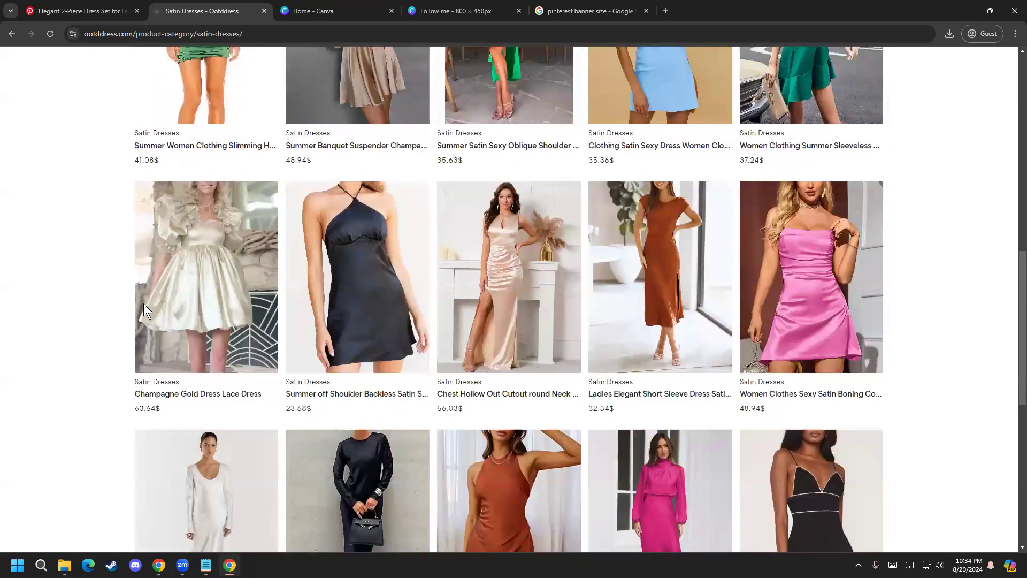
scroll(248, 390, "down", 6)
left_click(380, 222)
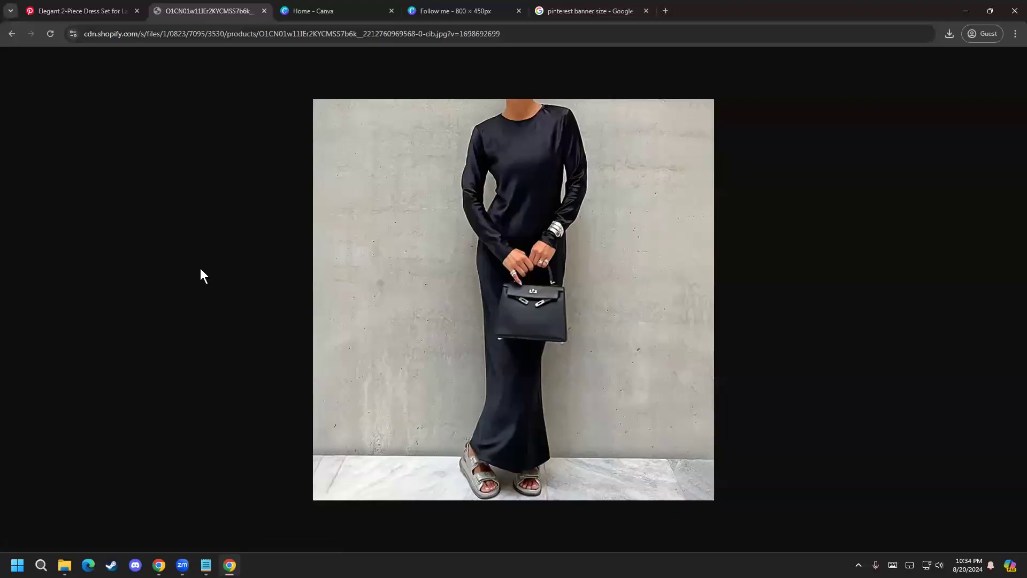
left_click(17, 33)
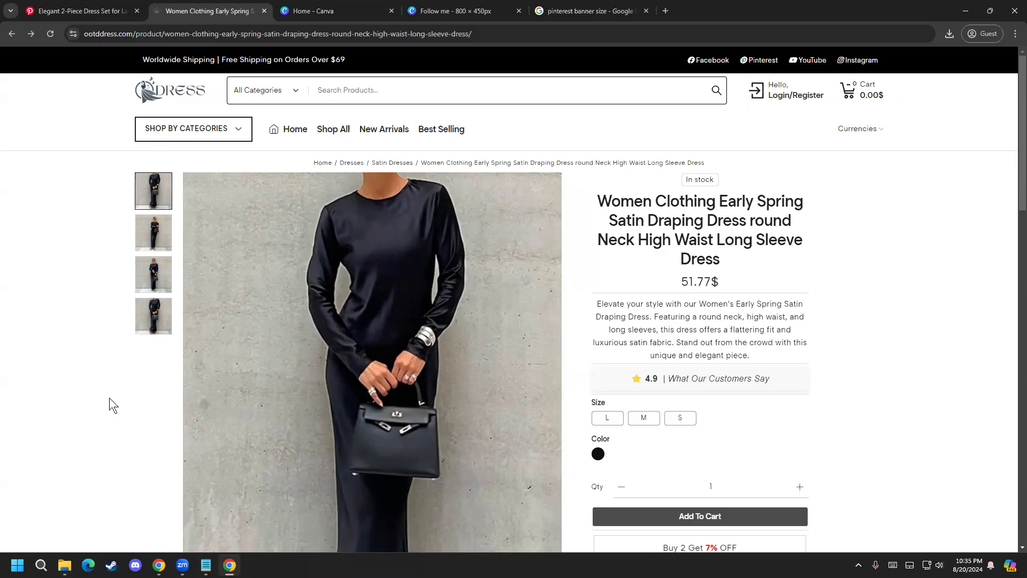
Step: Examine the black satin dress's product page, close the store page and return to the Elegant 2-Piece Dress Set Pin
scroll(265, 482, "down", 1)
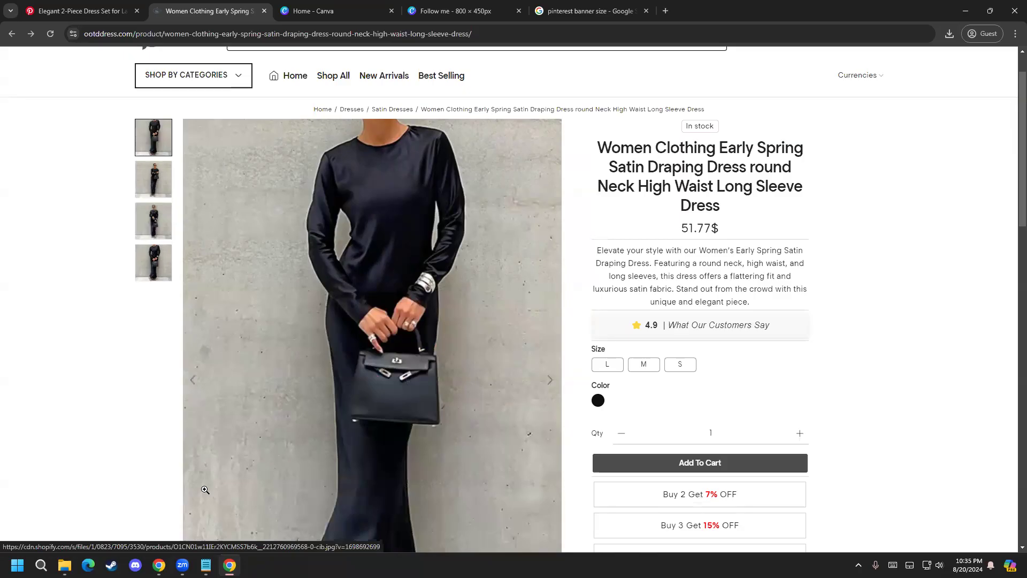
scroll(208, 418, "down", 1)
scroll(169, 411, "up", 3)
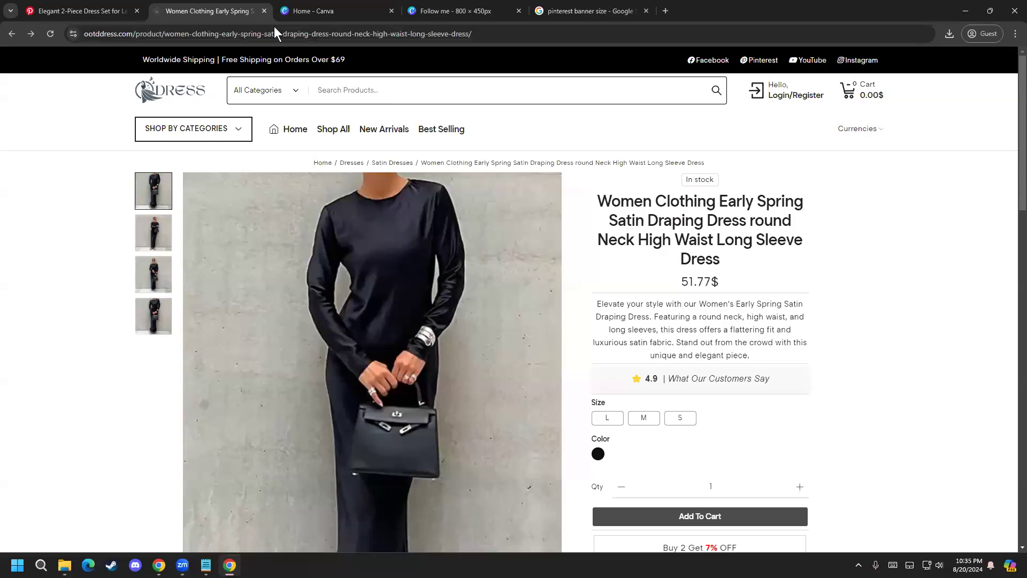
scroll(76, 356, "down", 5)
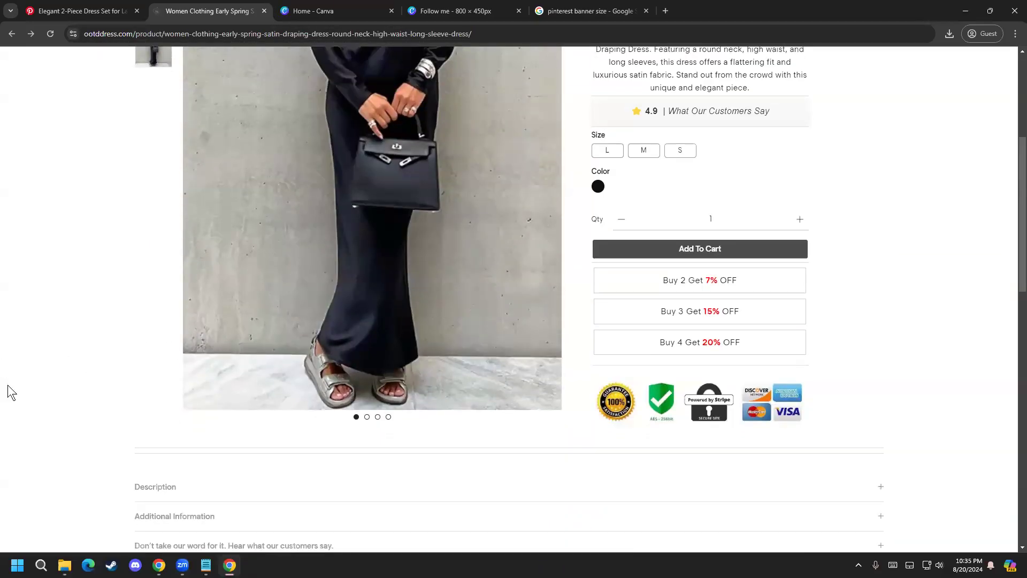
scroll(20, 383, "up", 3)
scroll(20, 383, "up", 2)
left_click(265, 11)
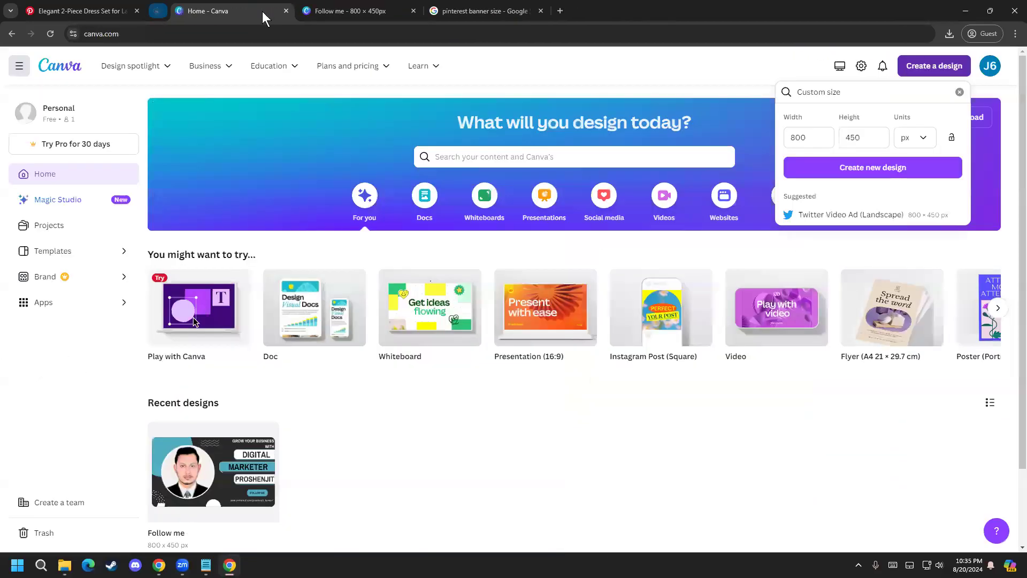
left_click(65, 4)
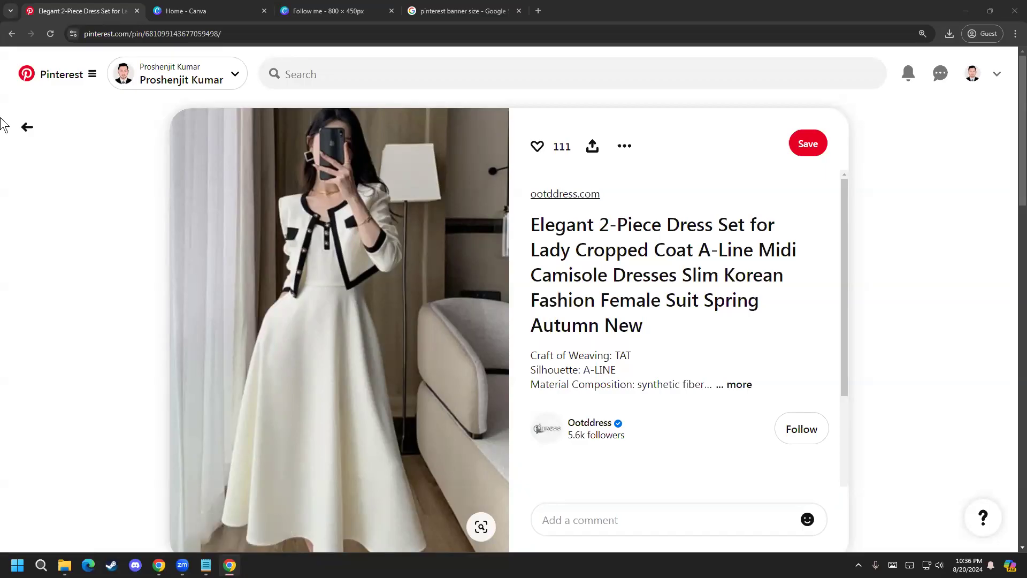
Step: Search Google for "fiver" and open the Fiverr freelance marketplace's home page
left_click(163, 30)
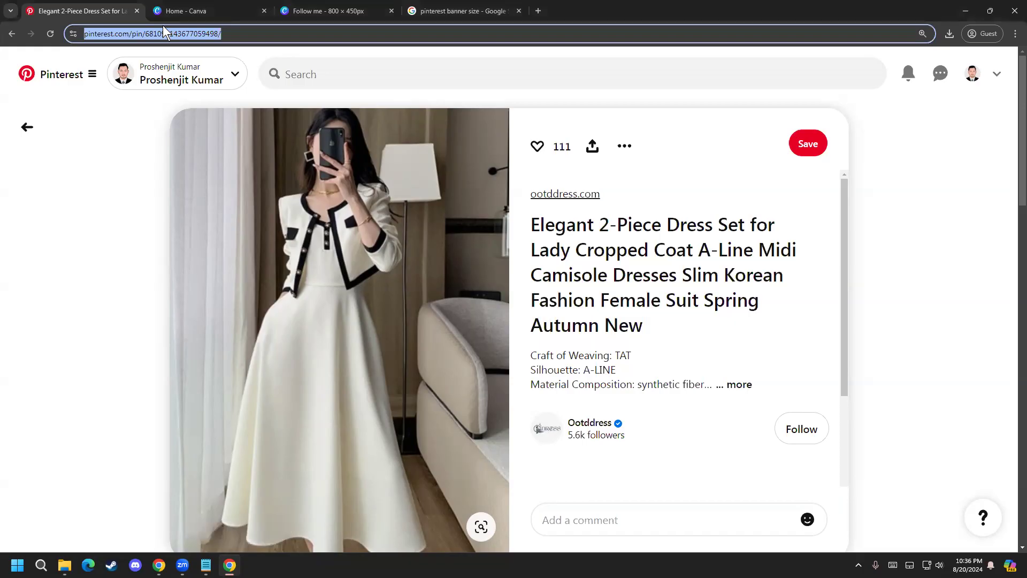
type("fiver")
key("Return")
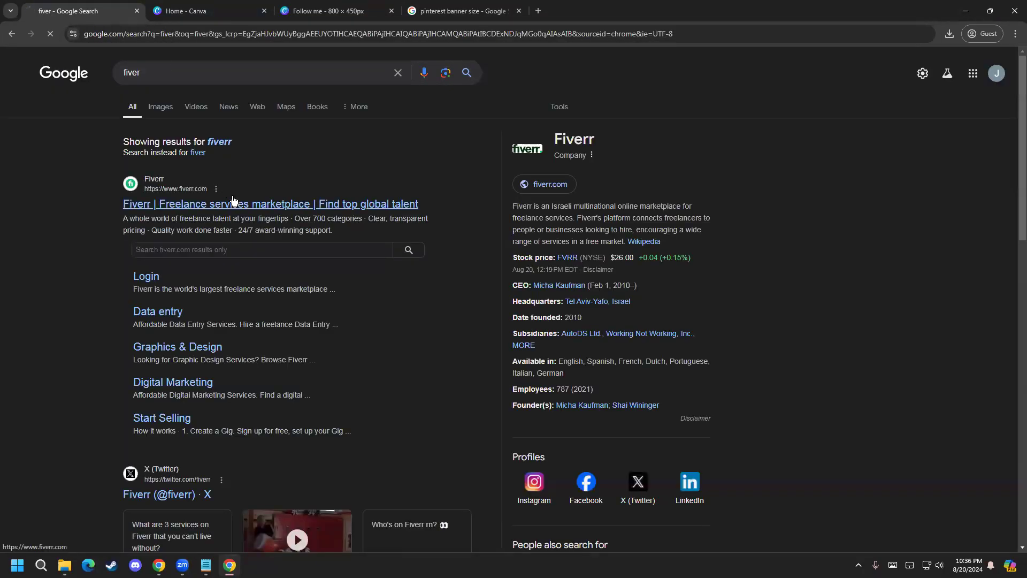
left_click(233, 201)
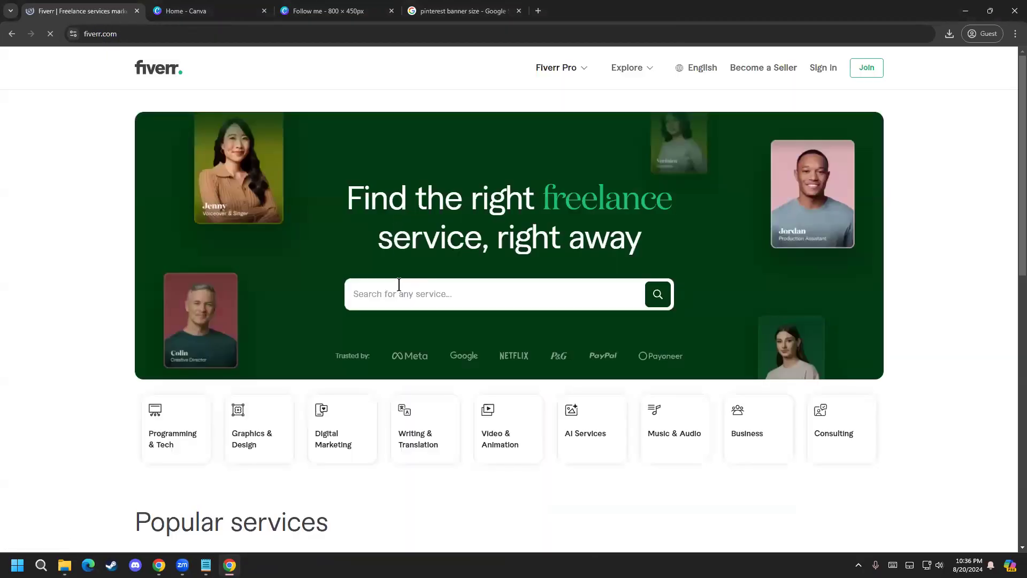
left_click(988, 71)
Step: Enter "pinterest pin design" as the service search query on Fiverr's home page
left_click(521, 291)
type("pin ")
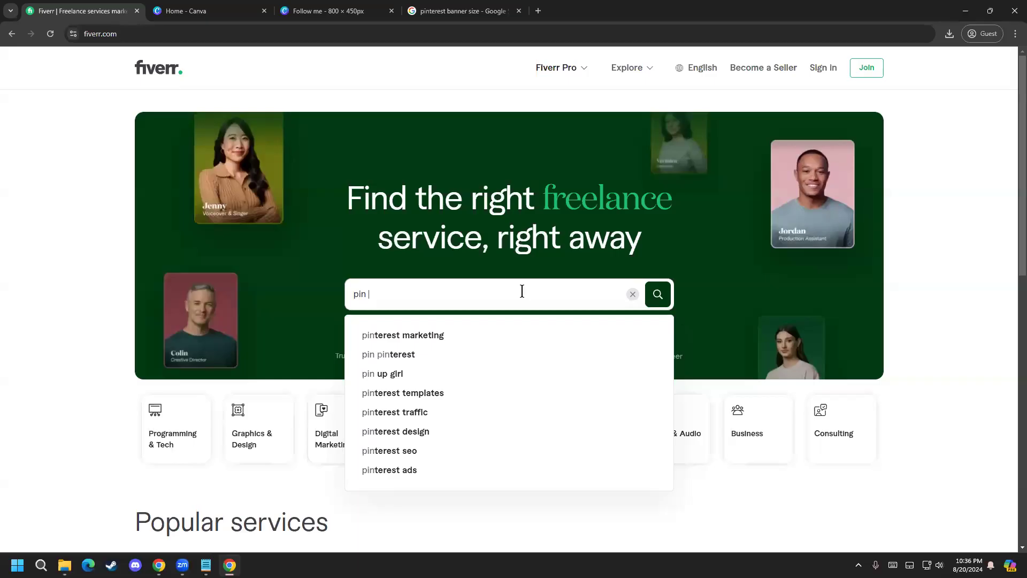
type("de")
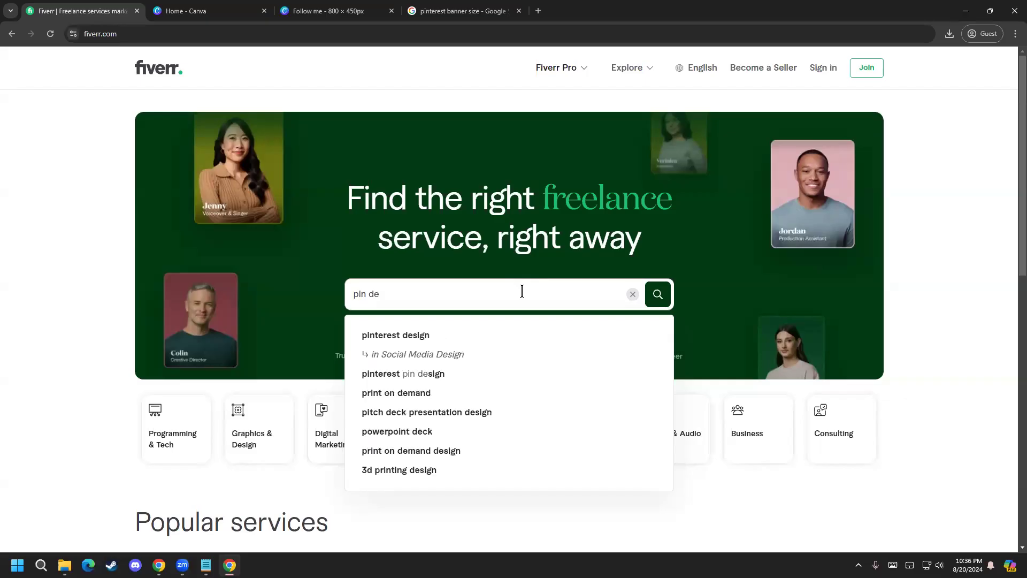
key("BackSpace")
key("BackSpace")
key("BackSpace")
key("BackSpace")
key("BackSpace")
key("BackSpace")
type("pin")
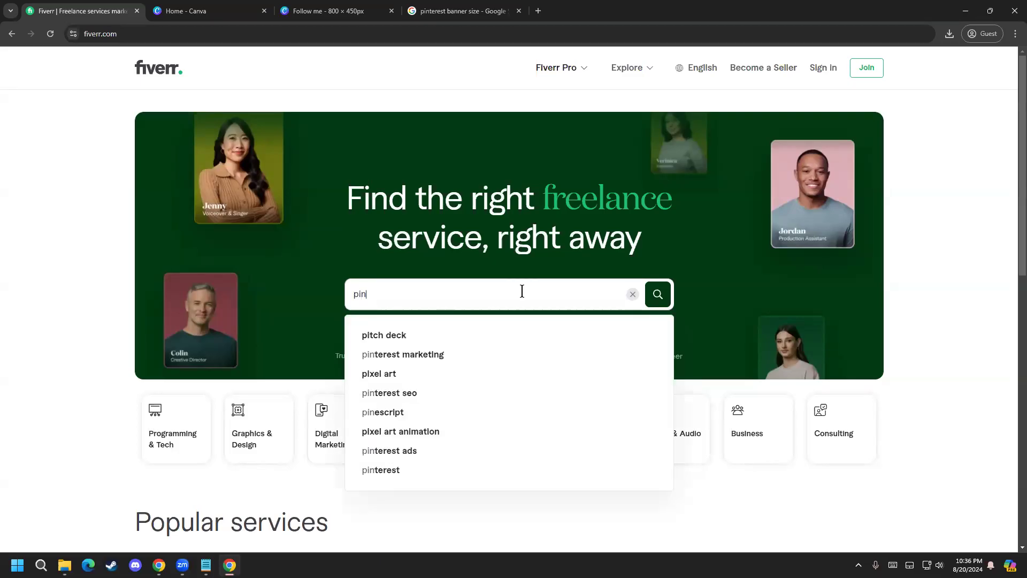
type("terst")
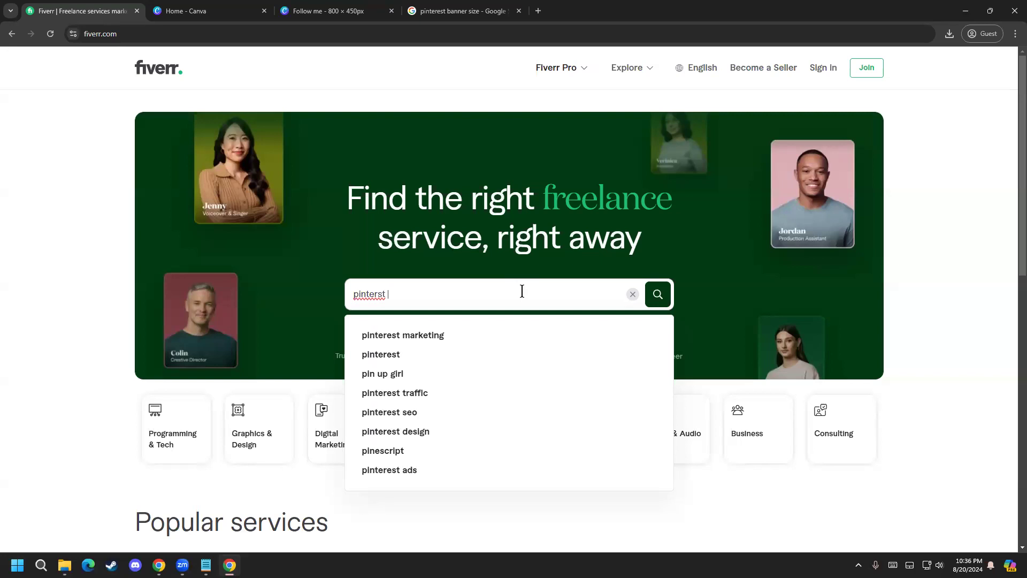
key("Down")
key("BackSpace")
key("BackSpace")
key("BackSpace")
key("BackSpace")
key("BackSpace")
key("BackSpace")
key("BackSpace")
key("BackSpace")
key("BackSpace")
key("BackSpace")
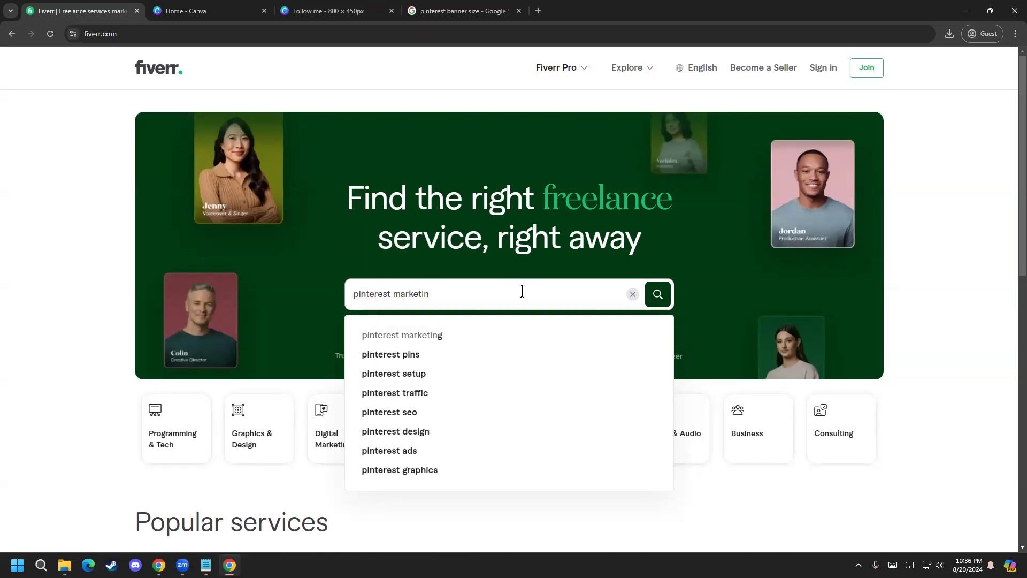
type("p")
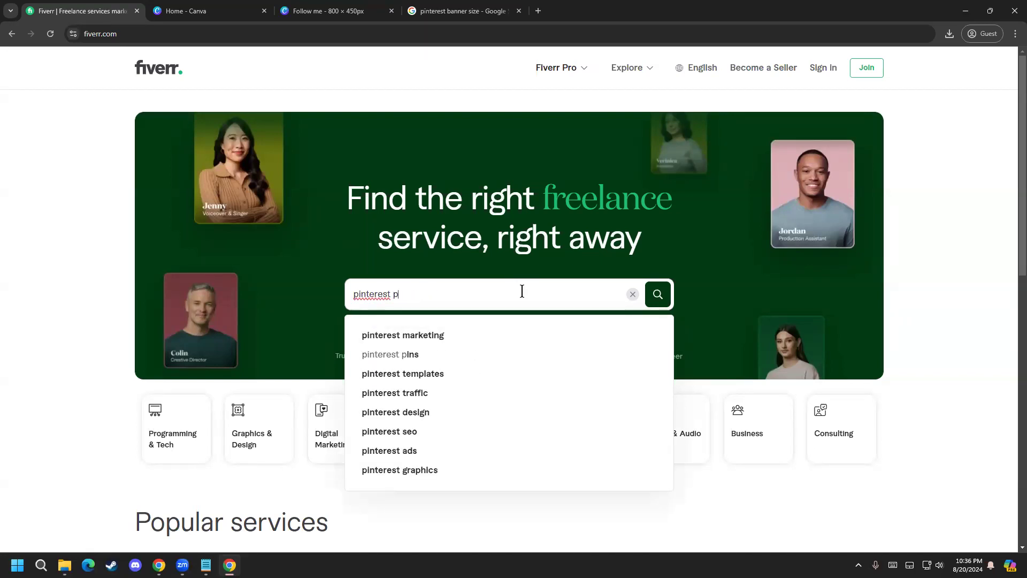
type("in design")
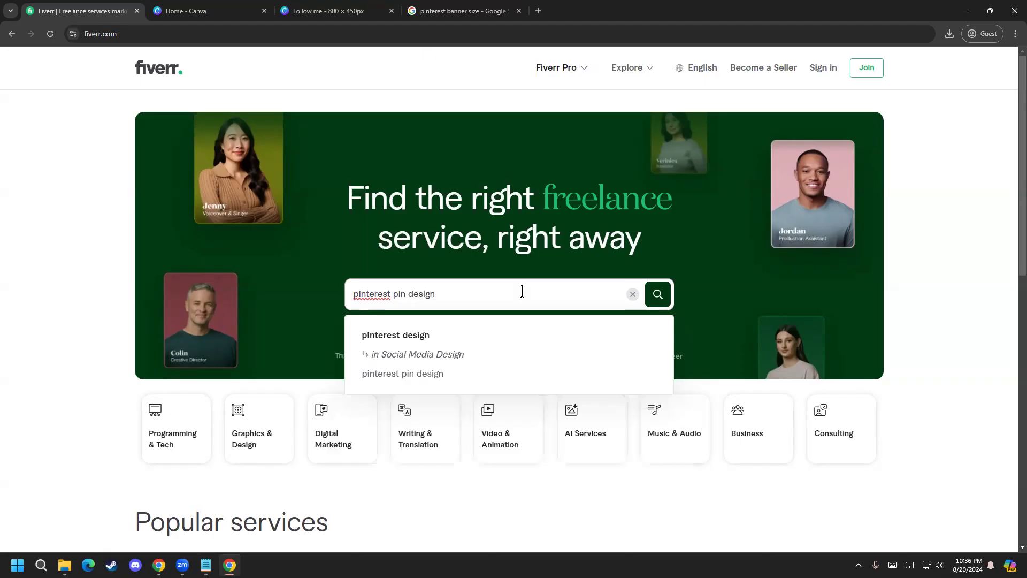
Step: Correct the query's first word to "Pinterest", run the search and browse the gig results after dismissing the account sign-up dialog
right_click(376, 293)
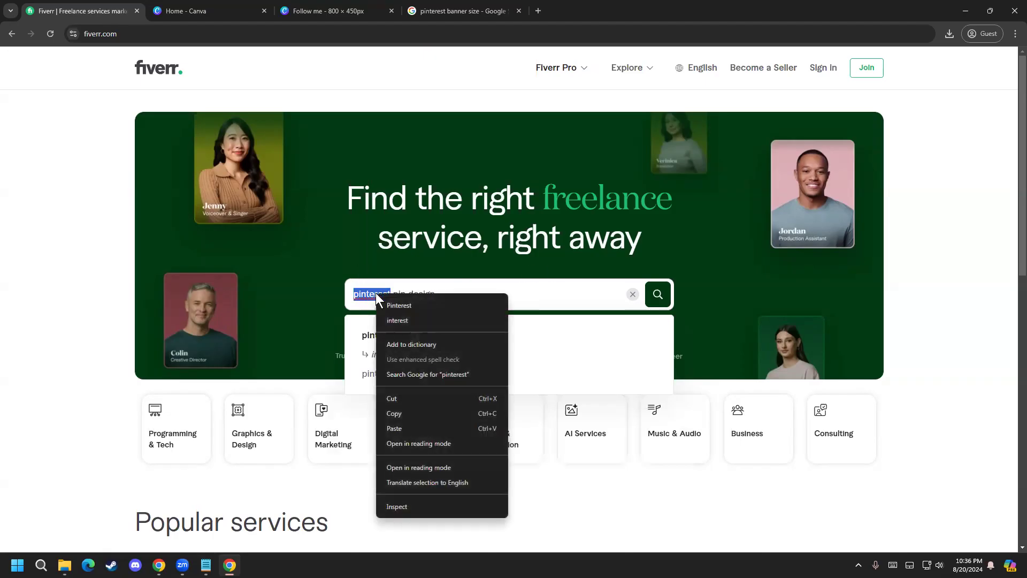
left_click(393, 301)
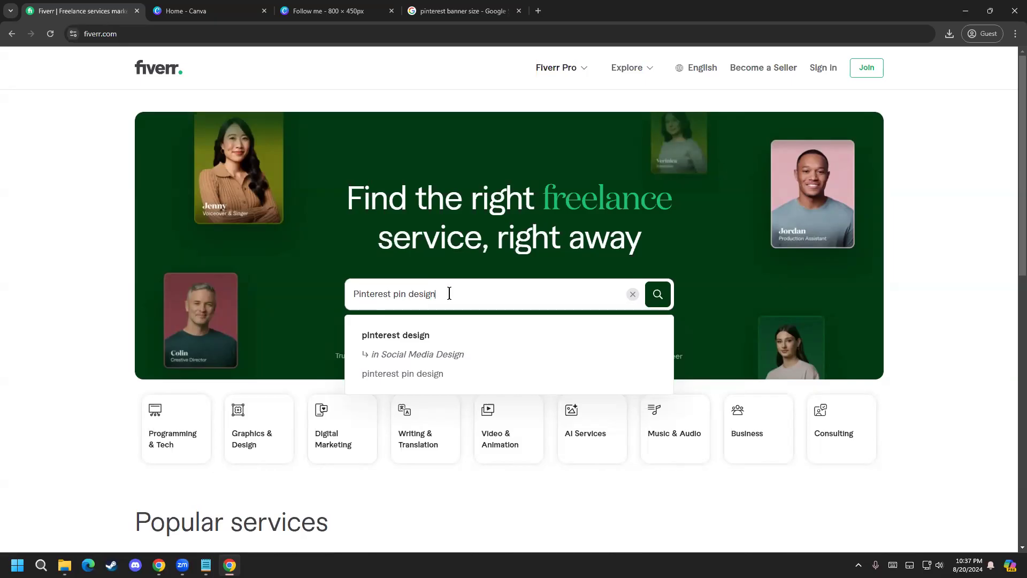
key("Return")
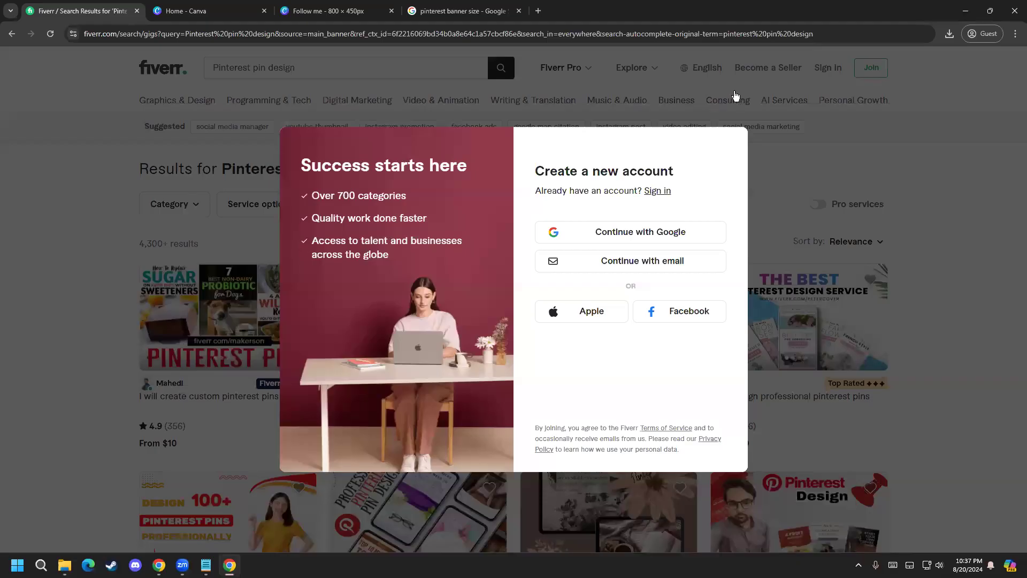
left_click(736, 95)
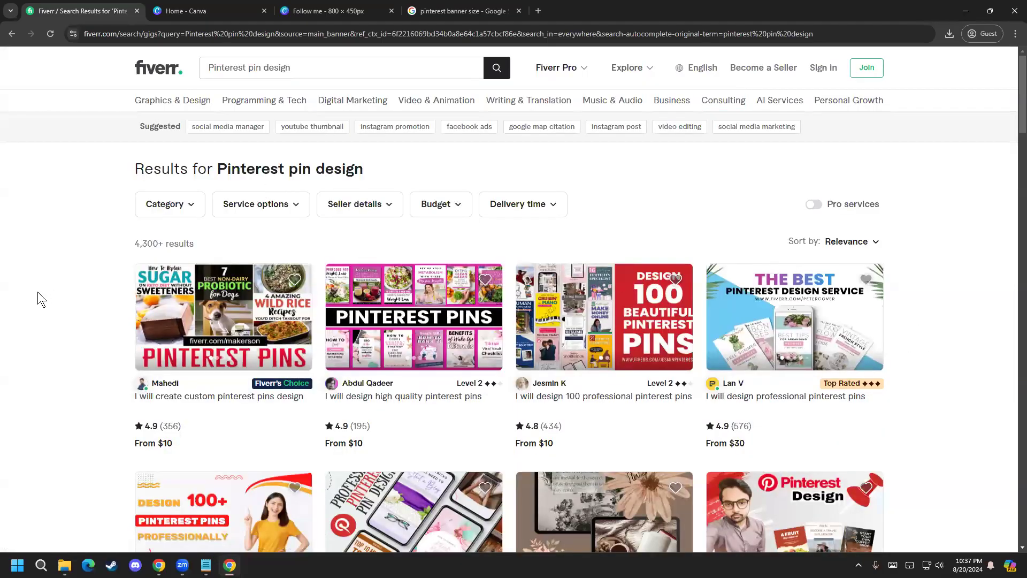
scroll(38, 328, "down", 1)
scroll(51, 323, "up", 1)
Step: Replace the Fiverr service query with "pintrest profile optimization" and run the search
double_click(321, 67)
key("ctrl+a")
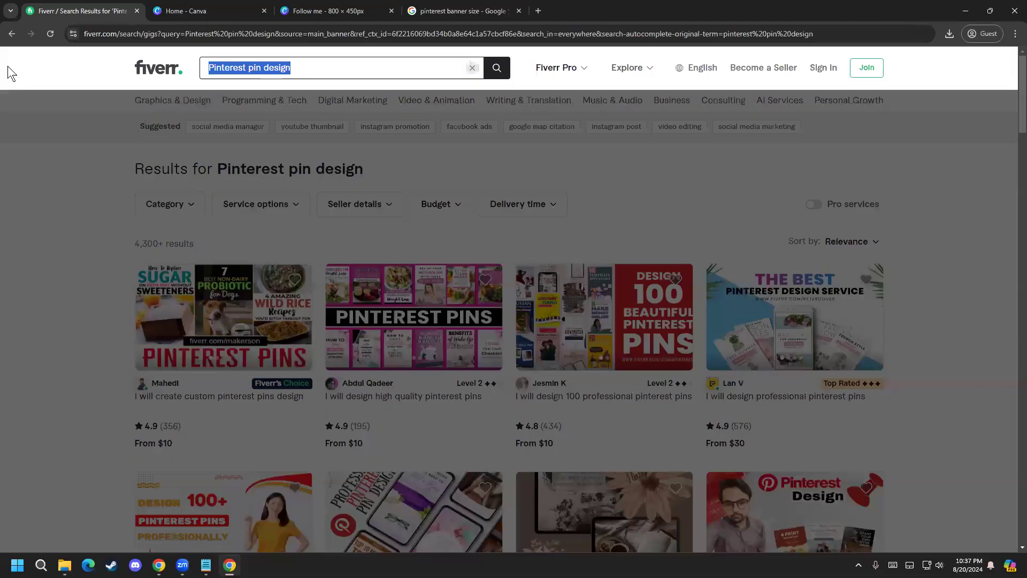
type("pitn")
key("BackSpace")
key("BackSpace")
type("ntrest")
key("Down")
key("BackSpace")
key("BackSpace")
key("BackSpace")
key("BackSpace")
key("BackSpace")
key("BackSpace")
key("BackSpace")
key("BackSpace")
key("BackSpace")
type("o")
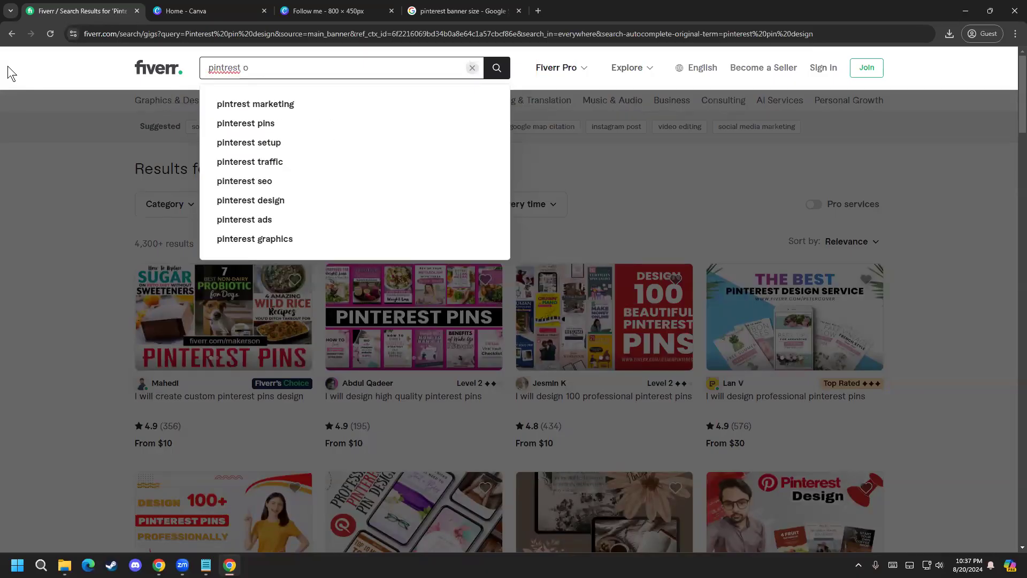
key("BackSpace")
type("profile")
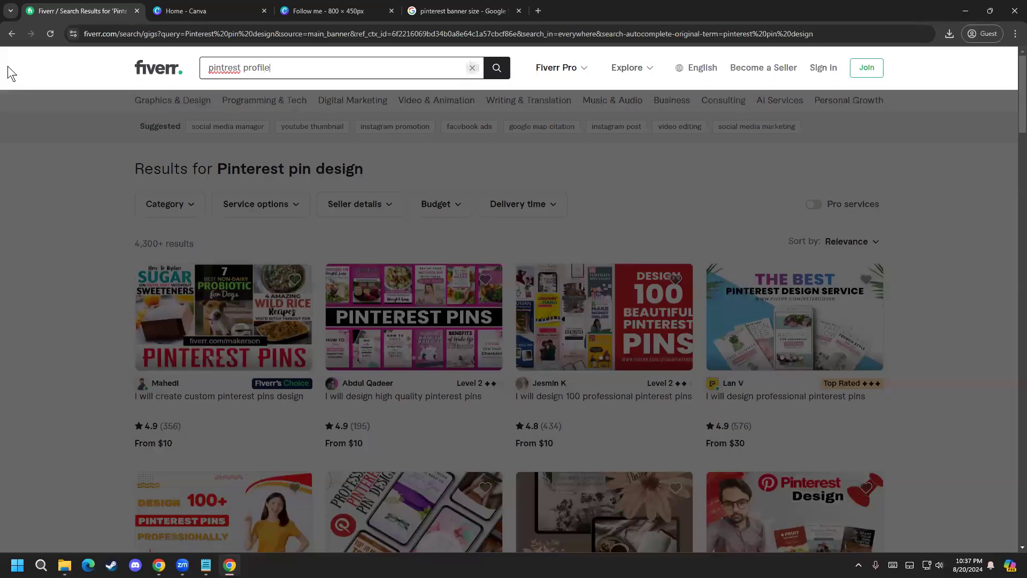
type(" ob")
key("BackSpace")
type("ptim")
type("ize")
type("ation")
key("Return")
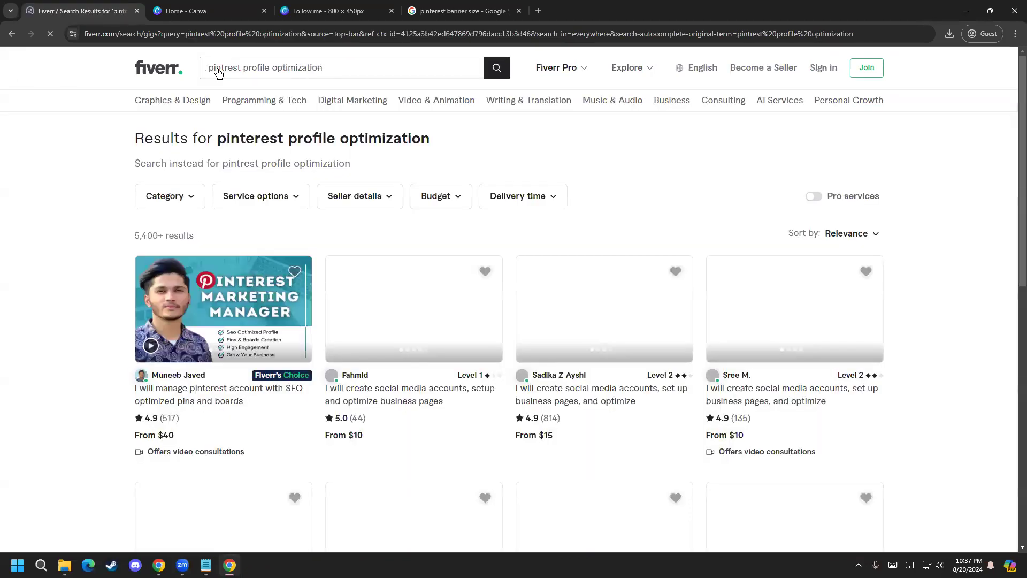
Step: Correct the query's first word to "Pinterest", rerun the profile optimization search and browse the resulting gigs
left_click(229, 71)
double_click(228, 71)
right_click(230, 71)
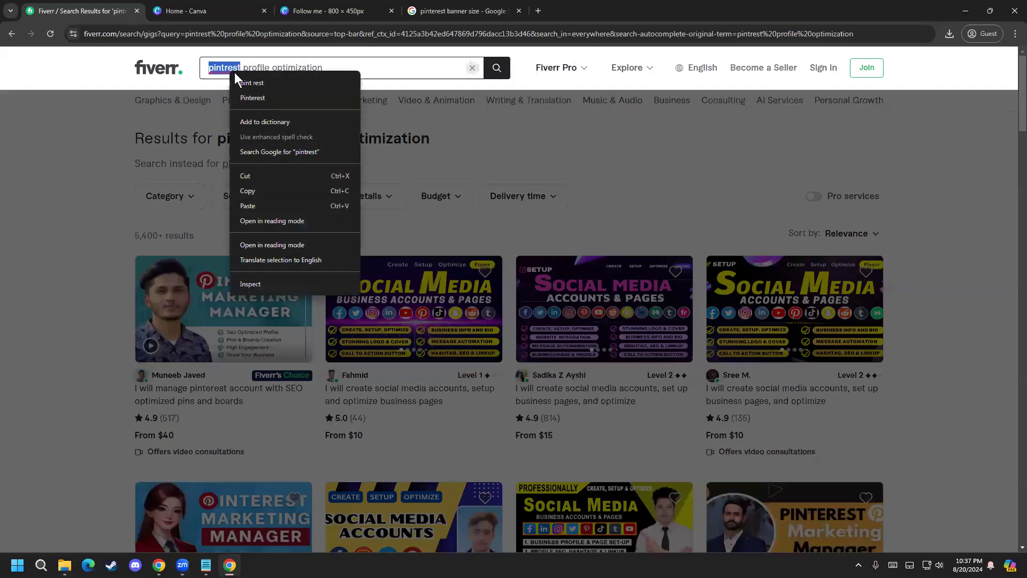
left_click(252, 98)
left_click(497, 69)
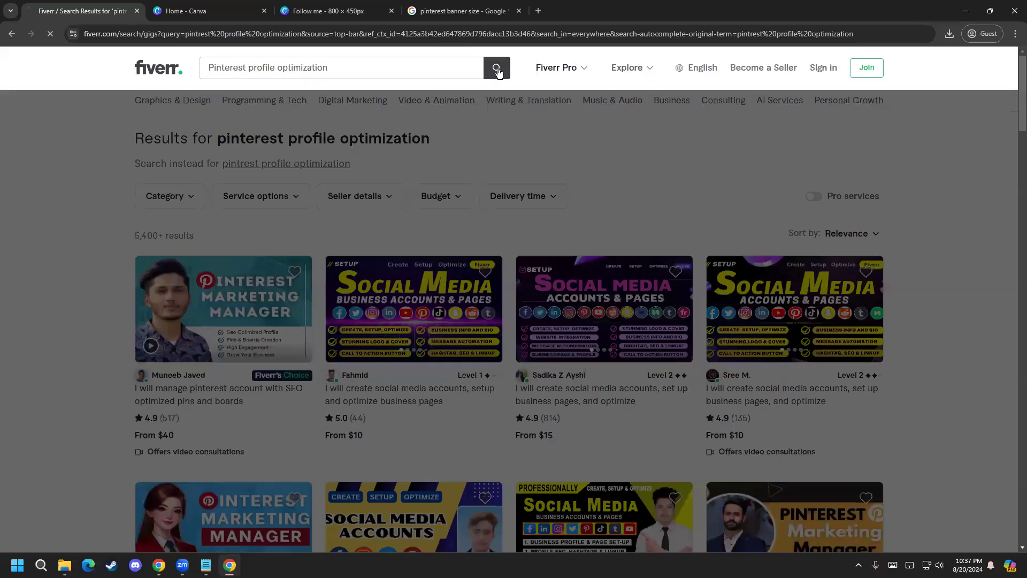
scroll(48, 221, "down", 5)
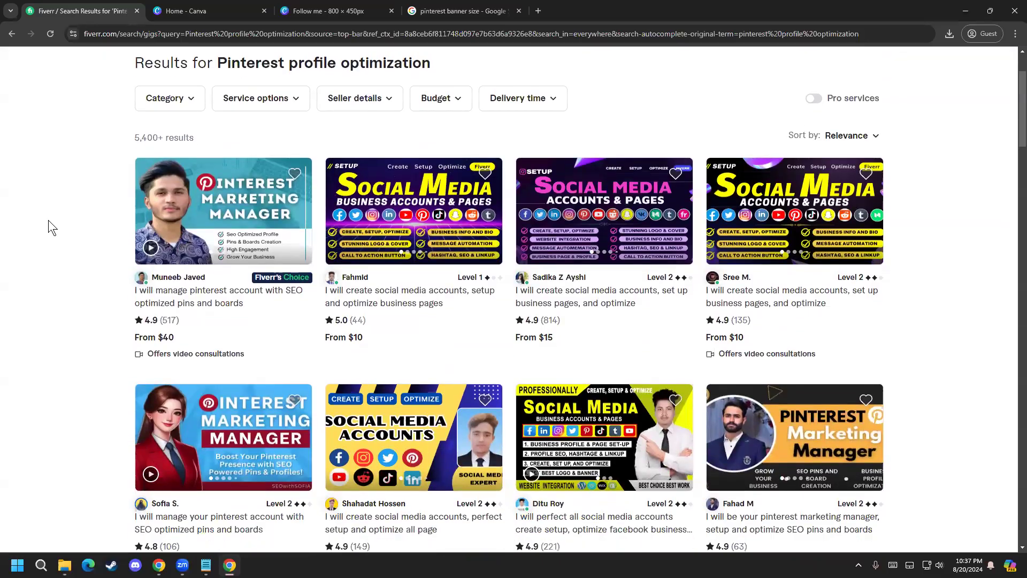
scroll(48, 220, "down", 1)
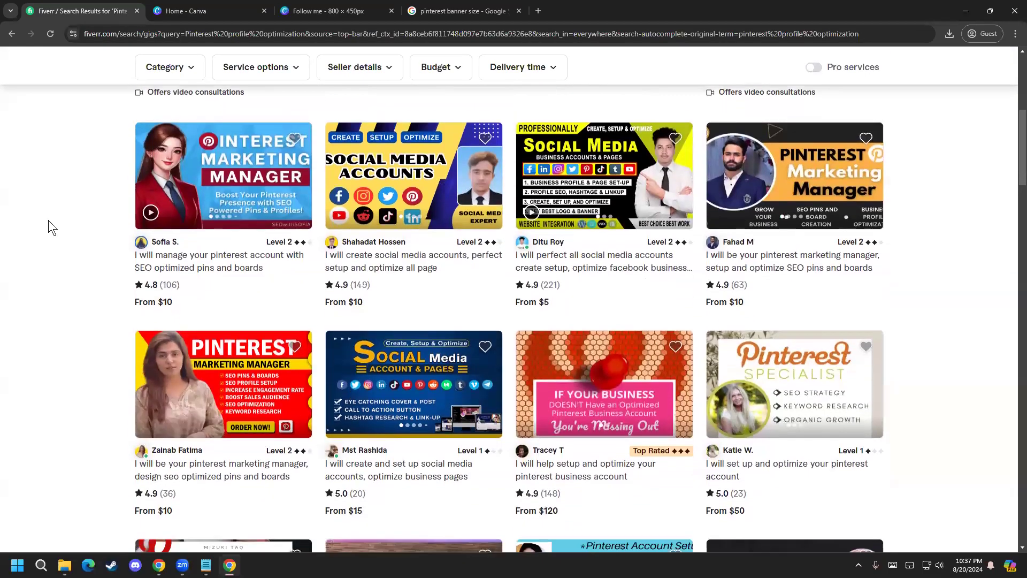
mouse_move(227, 180)
scroll(27, 252, "up", 3)
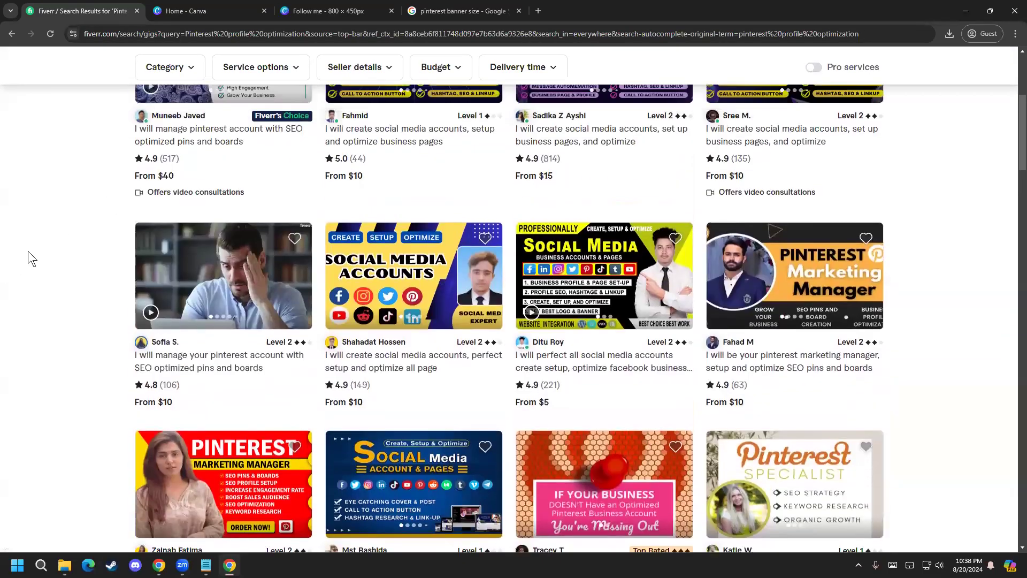
scroll(28, 252, "up", 3)
Step: Return to the earlier "Pinterest pin design" results and examine the gigs and their starting prices
left_click(9, 33)
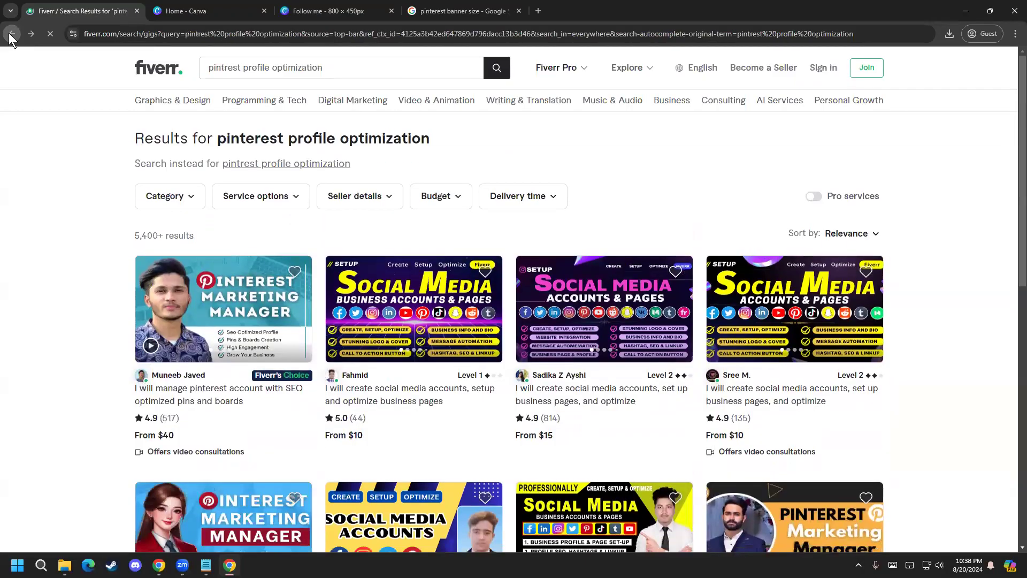
left_click(9, 33)
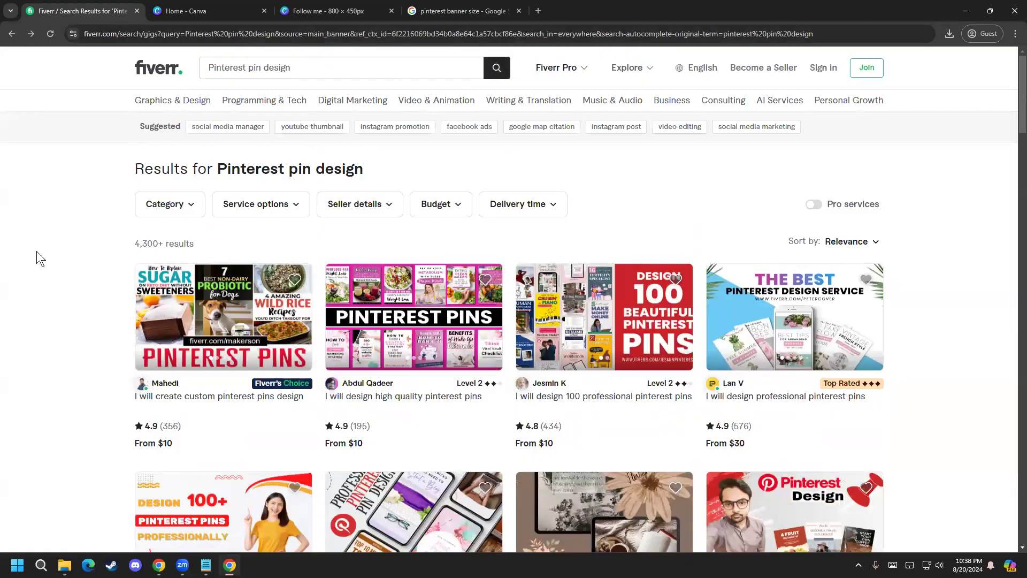
scroll(8, 233, "down", 6)
scroll(7, 230, "down", 12)
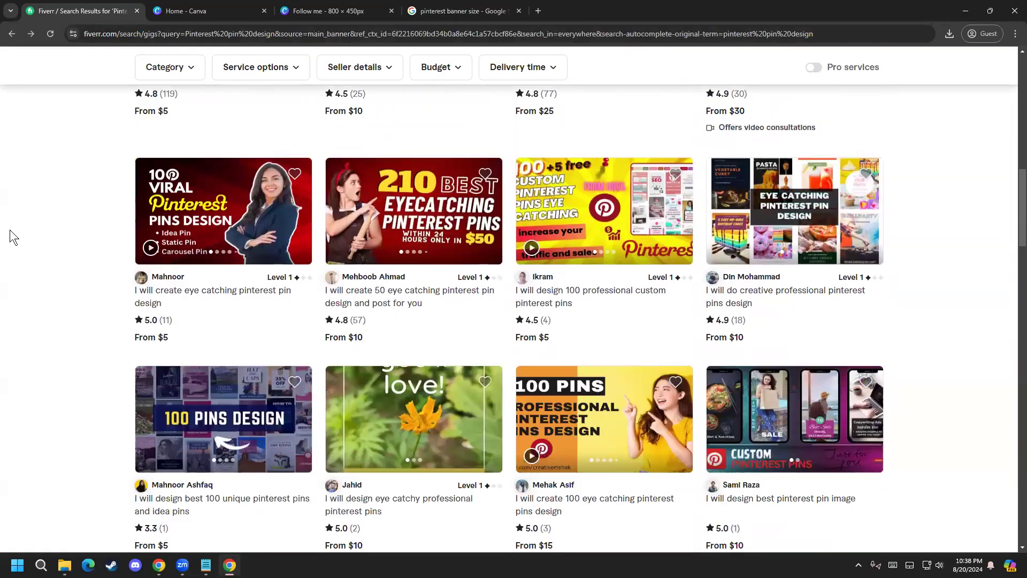
scroll(9, 229, "down", 12)
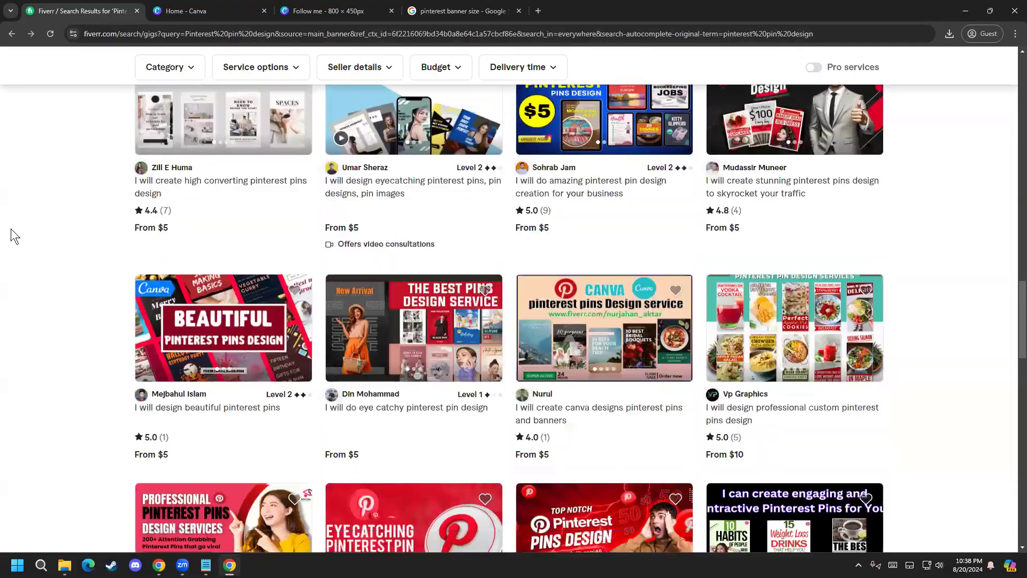
scroll(10, 229, "down", 12)
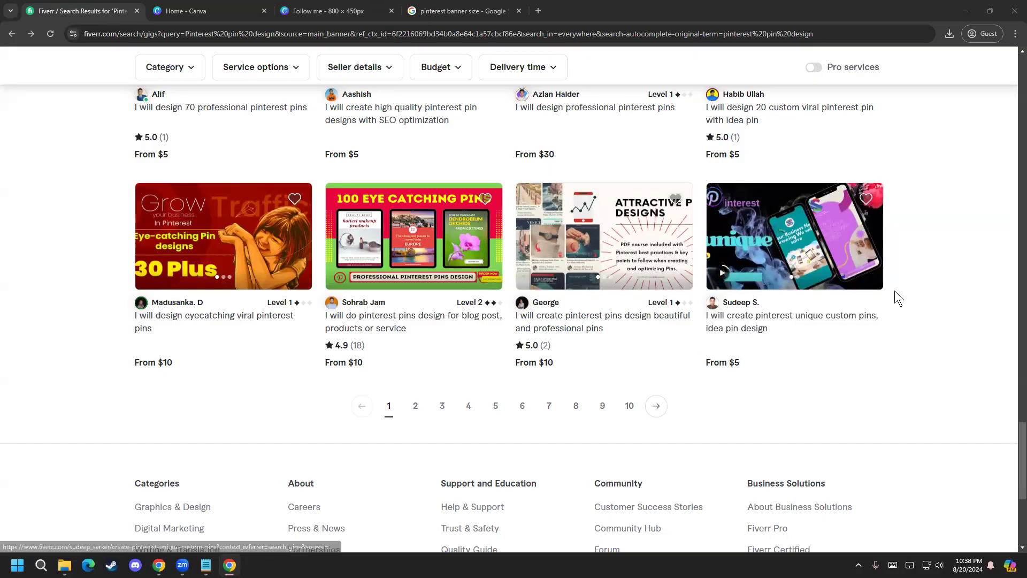
scroll(834, 377, "up", 4)
scroll(835, 376, "up", 15)
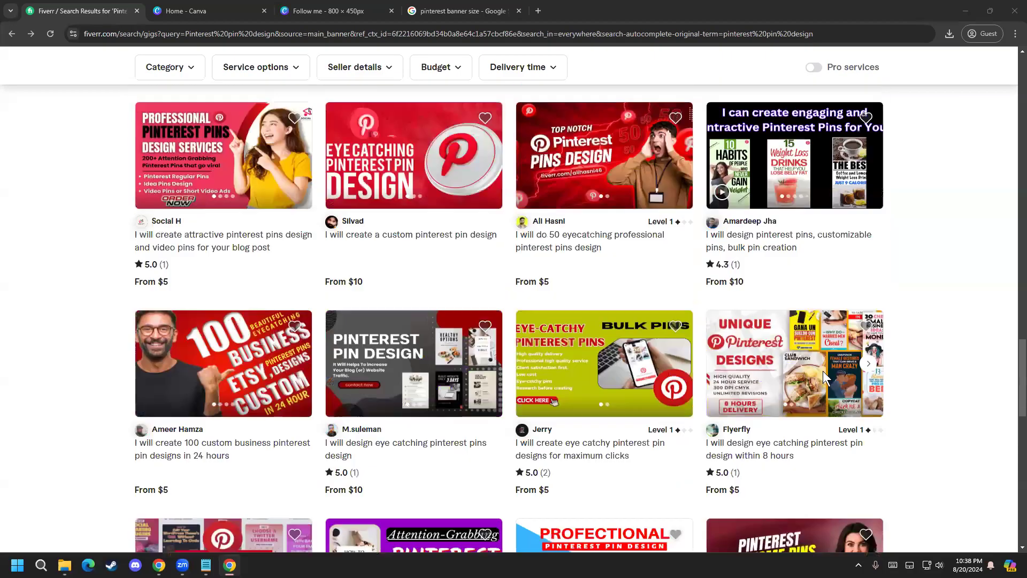
scroll(336, 283, "up", 5)
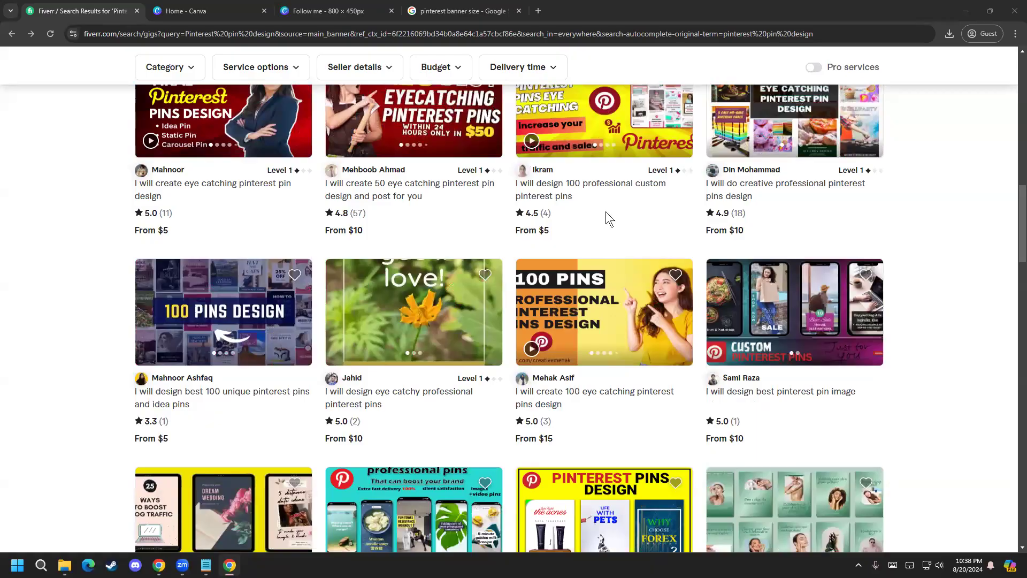
scroll(91, 320, "up", 10)
scroll(90, 313, "up", 2)
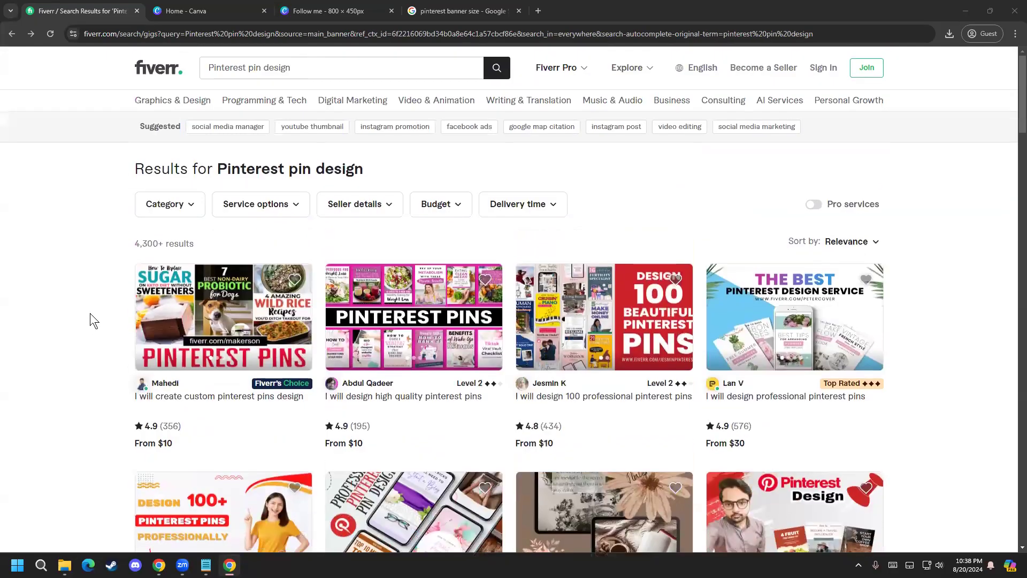
scroll(62, 393, "down", 2)
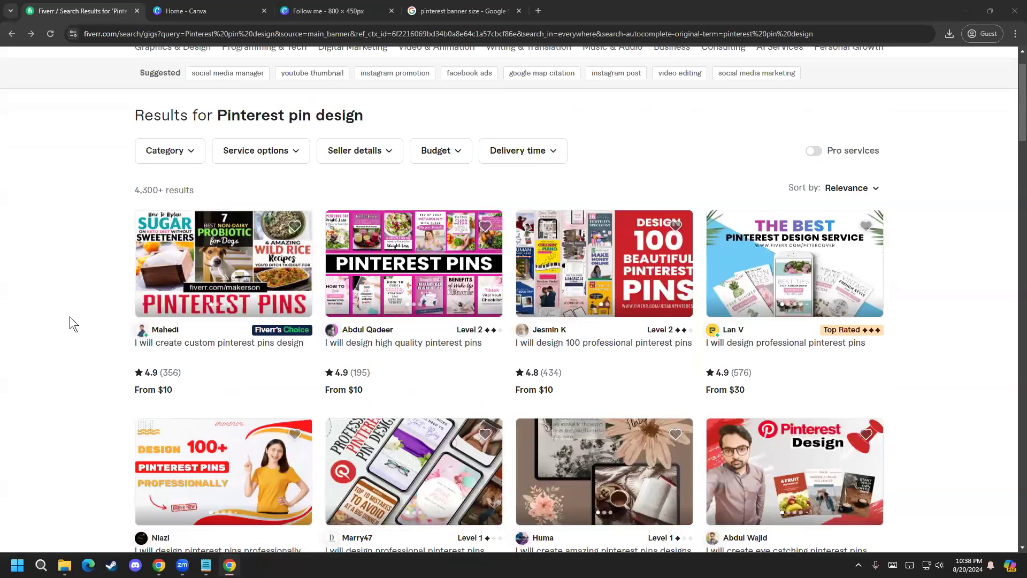
scroll(87, 409, "down", 2)
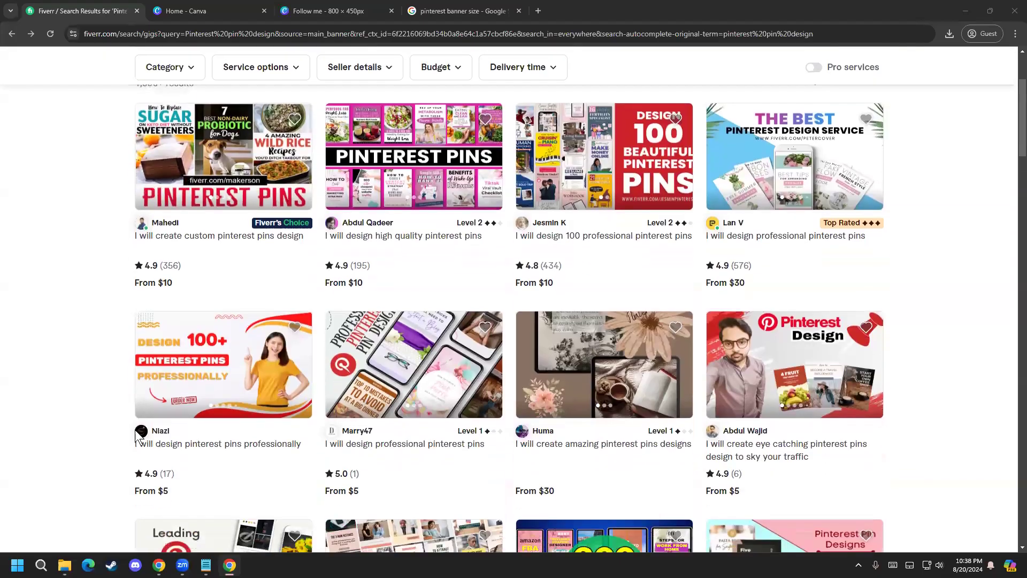
Step: Open the "I will create custom pinterest pins design" gig in a new tab and examine its Basic package's price and inclusions
scroll(109, 455, "up", 1)
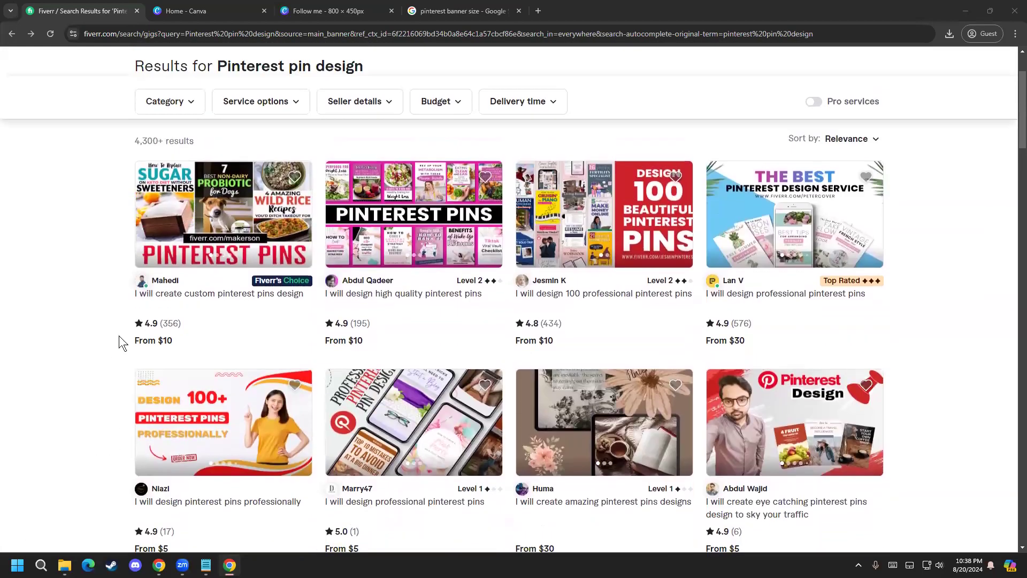
right_click(142, 296)
left_click(202, 305)
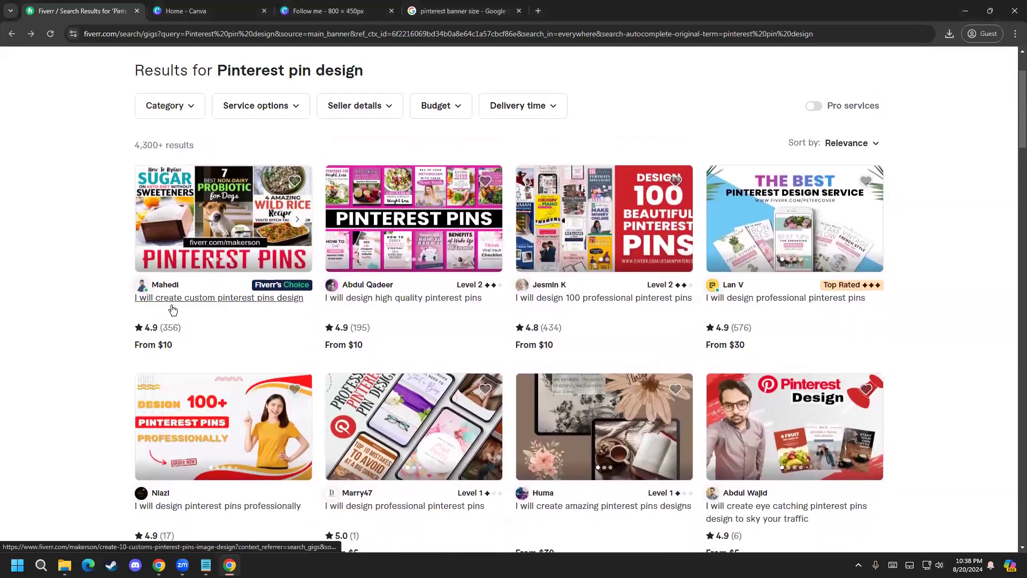
left_click(240, 9)
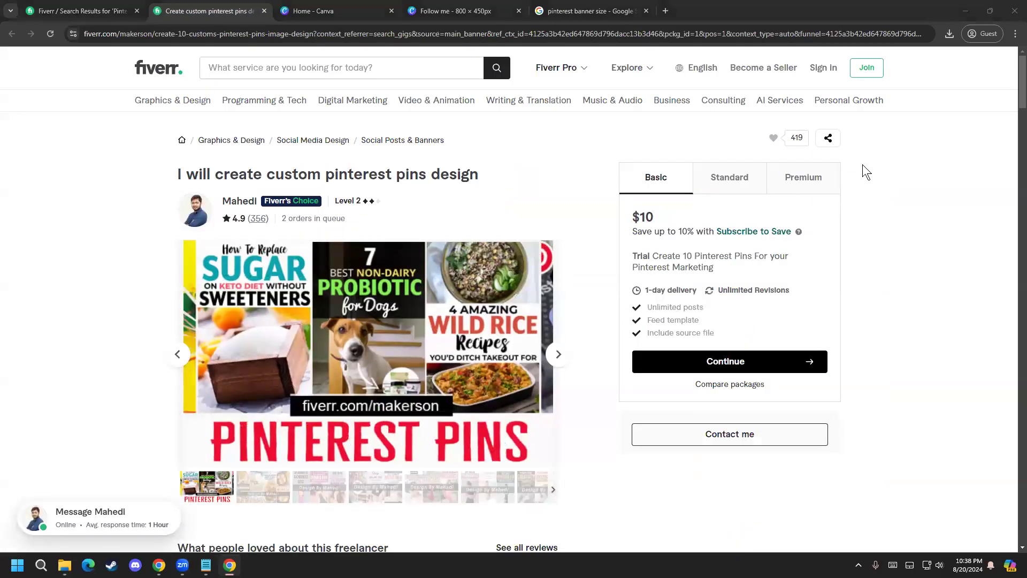
left_click_drag(652, 232, 689, 232)
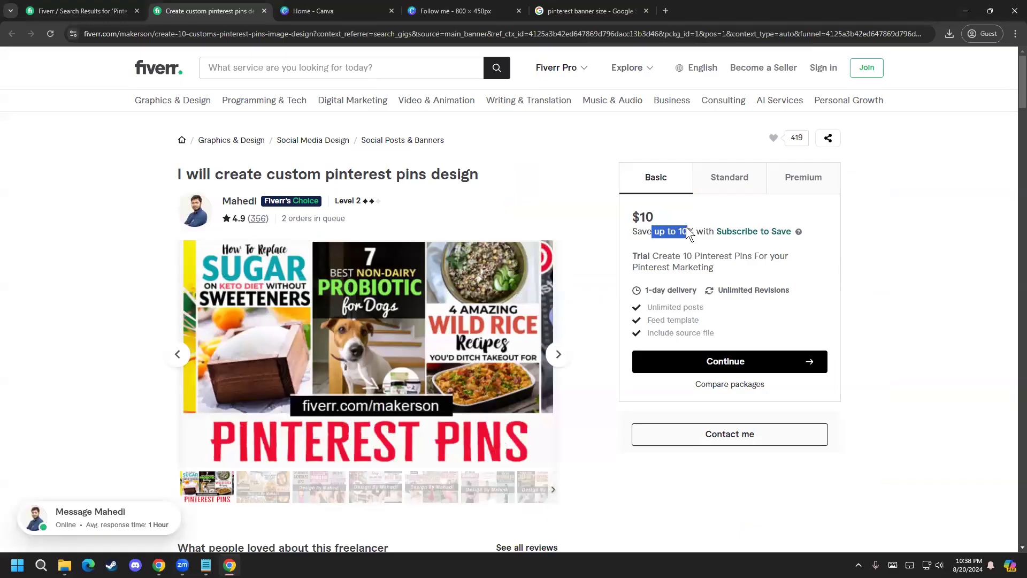
left_click(687, 230)
left_click_drag(667, 305, 692, 332)
left_click(689, 306)
left_click(683, 320)
left_click(692, 331)
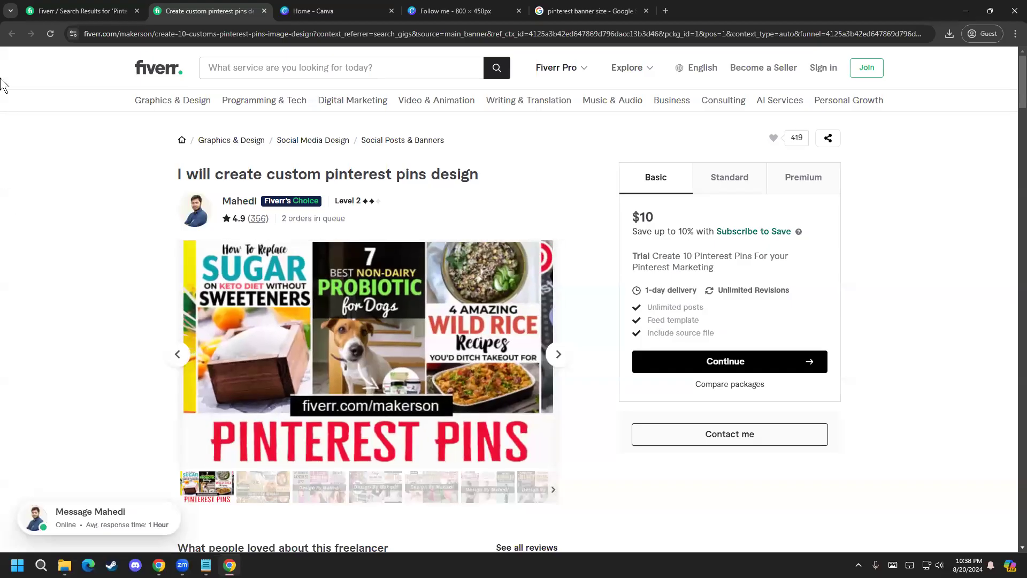
Step: Close the custom Pinterest pins gig page and return to the start of the "Pinterest pin design" results
left_click(86, 11)
left_click(264, 11)
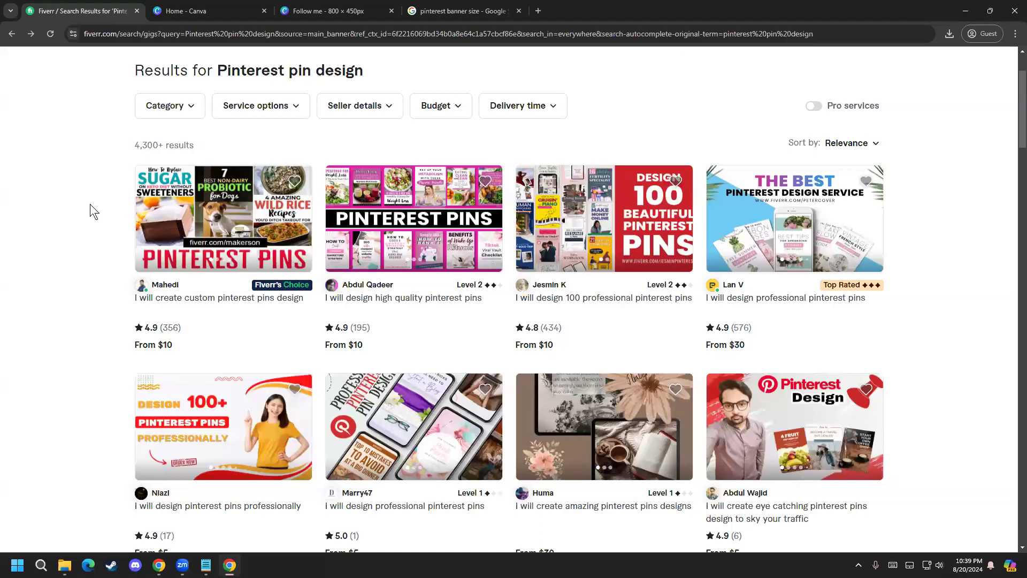
scroll(74, 195, "up", 2)
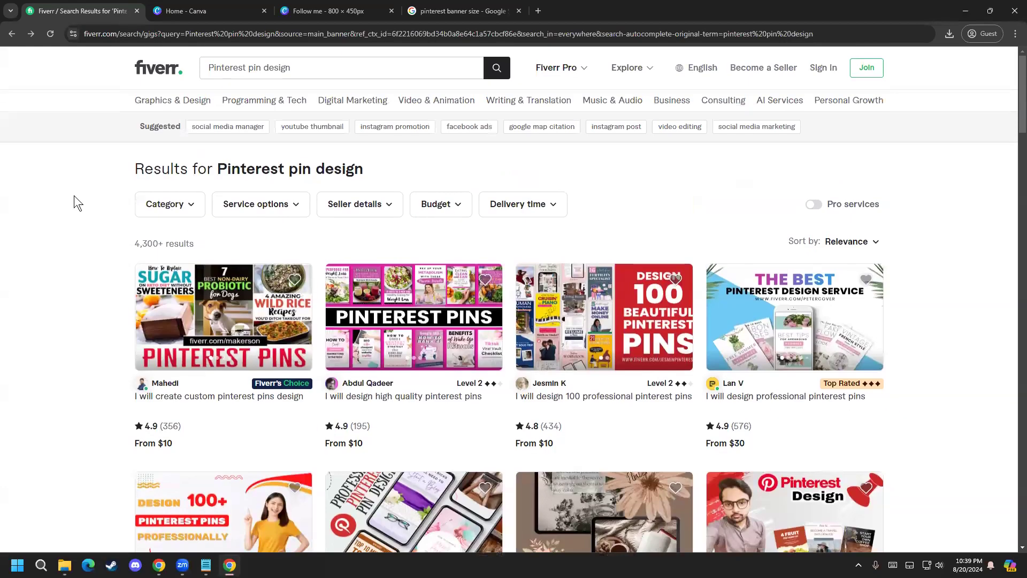